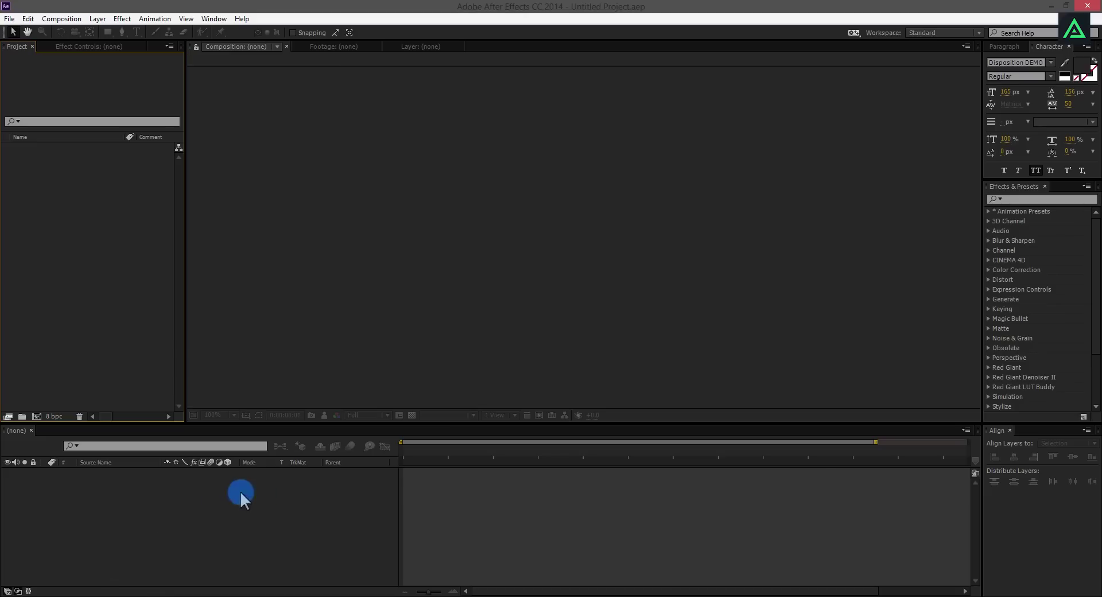
# Create a new composition named Gaming_Channel_Intrp with the default settings
pyautogui.click(53, 383)
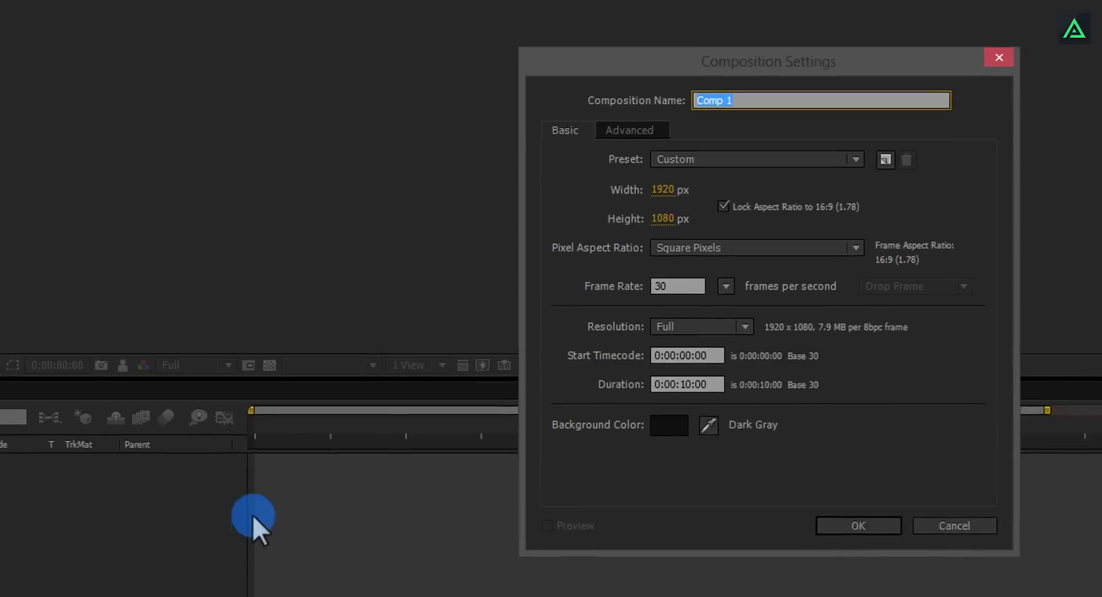
pyautogui.write('Gaming_Channel_Intrp')
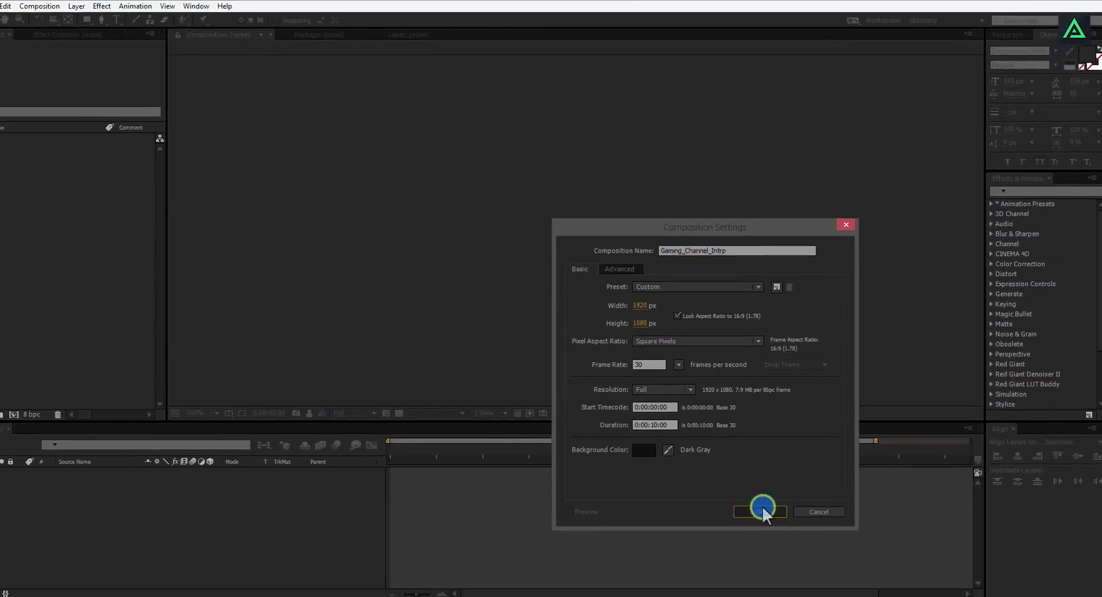
pyautogui.click(753, 512)
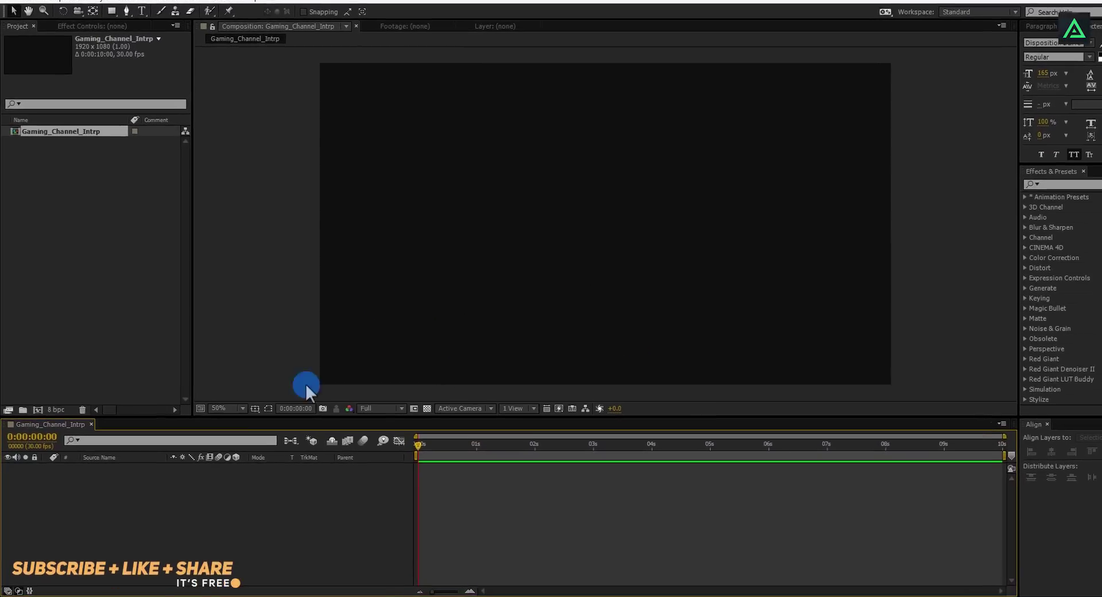
# Add a solid layer named Background in off-white F2F2F2 to the composition
pyautogui.rightClick(127, 498)
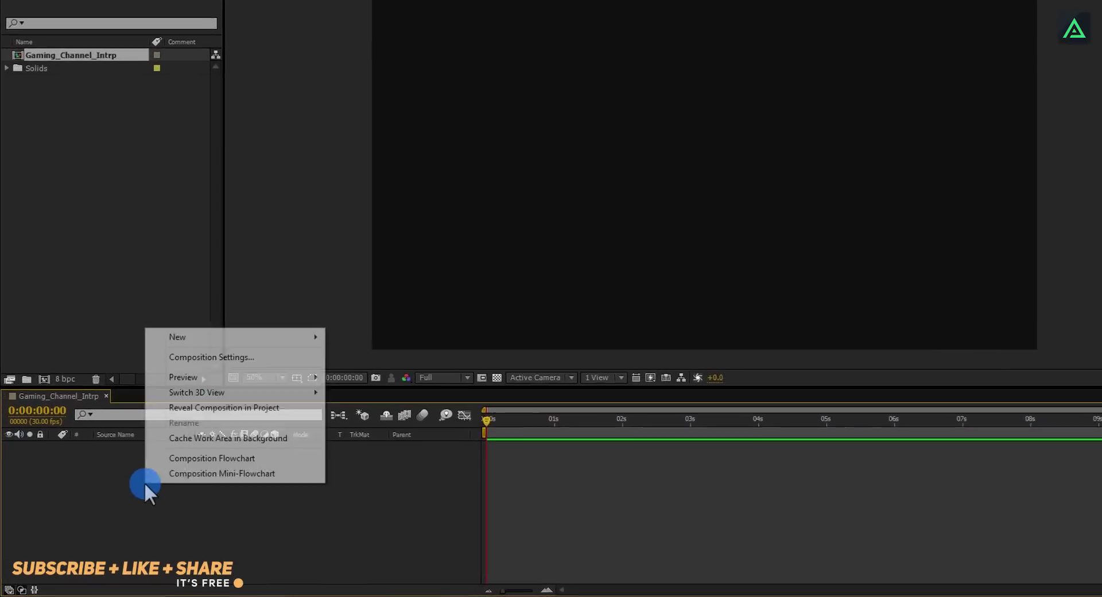
pyautogui.moveTo(156, 374)
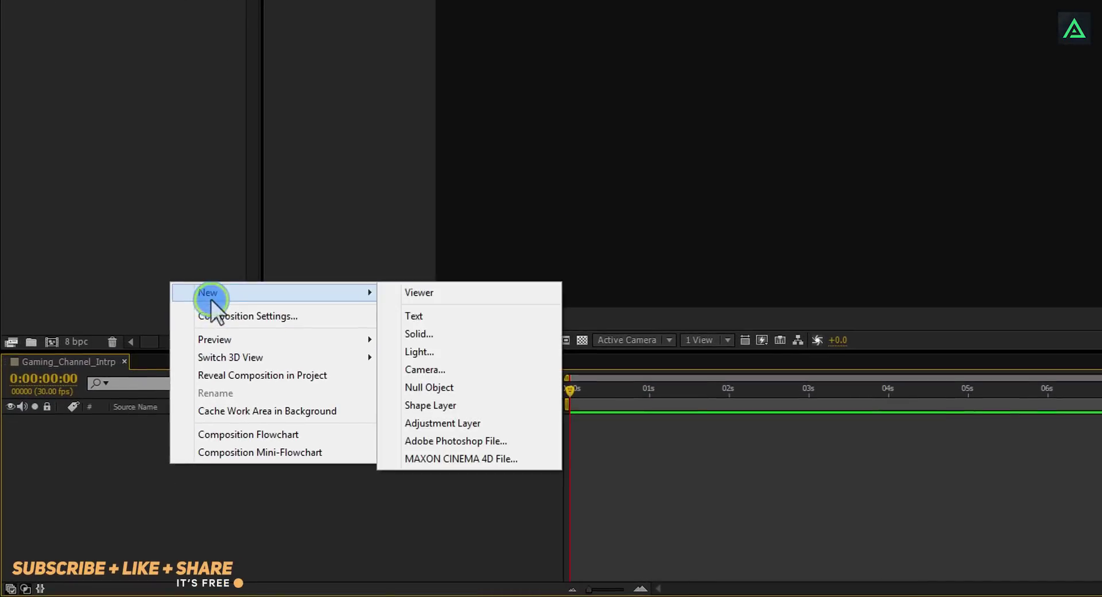
pyautogui.click(445, 329)
pyautogui.write('Background')
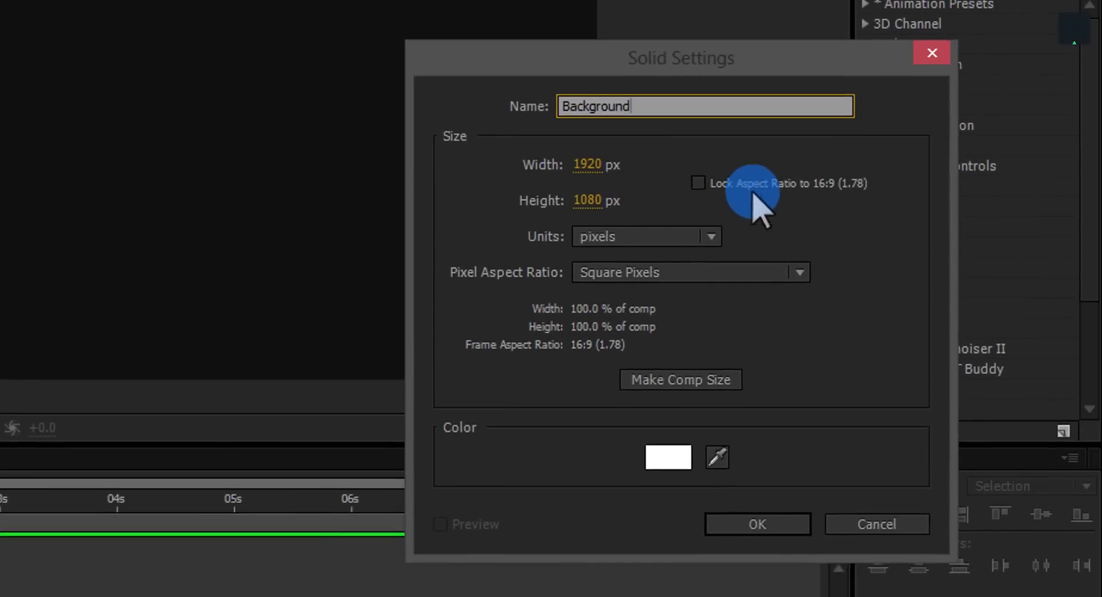
pyautogui.click(660, 459)
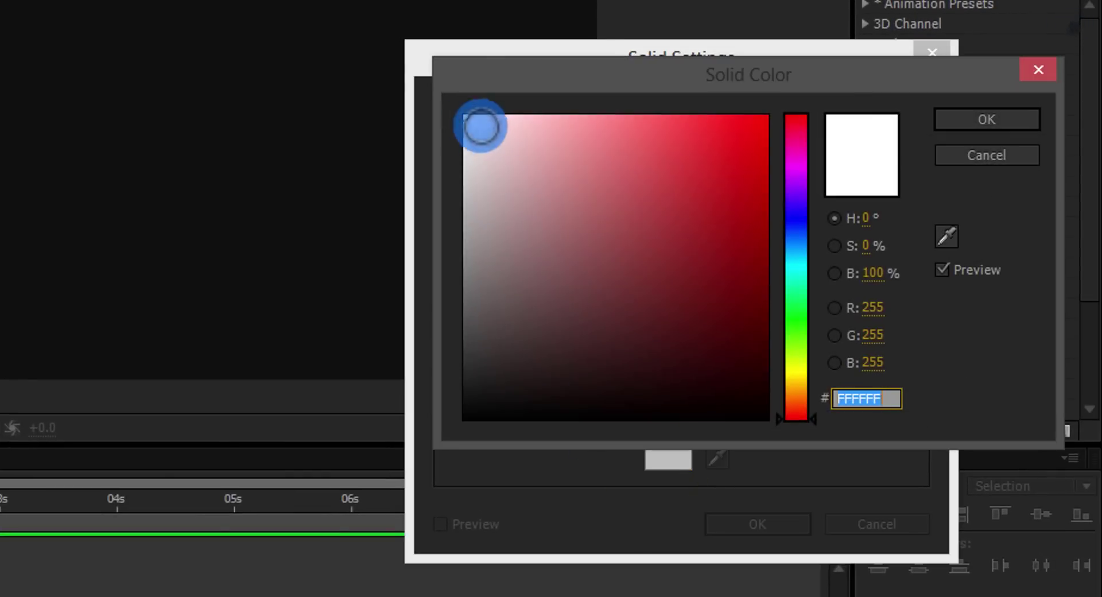
pyautogui.moveTo(482, 123); pyautogui.dragTo(457, 143)
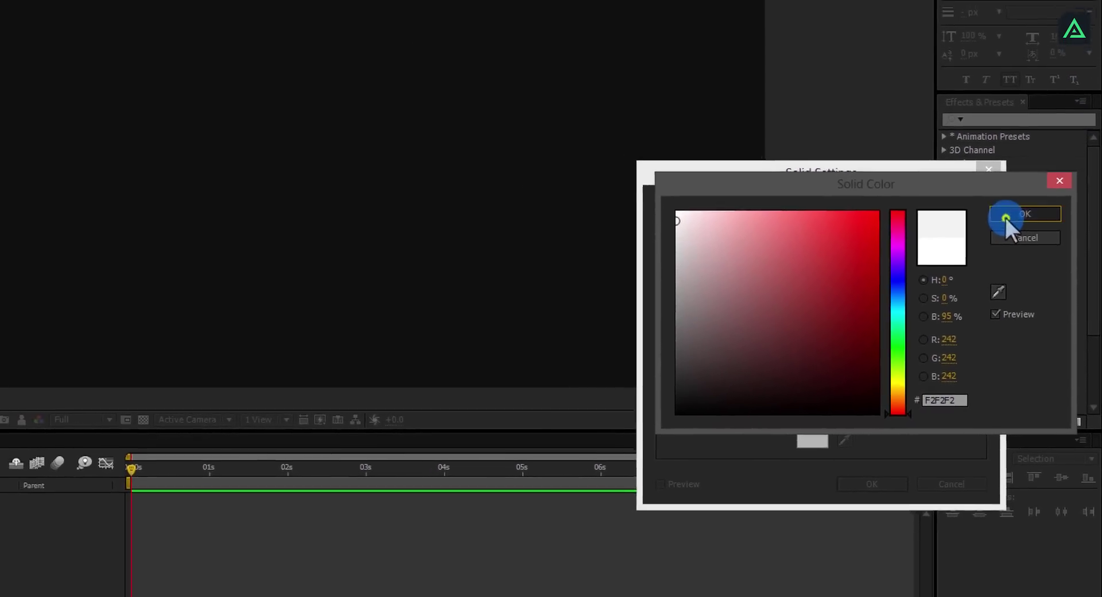
pyautogui.click(1005, 218)
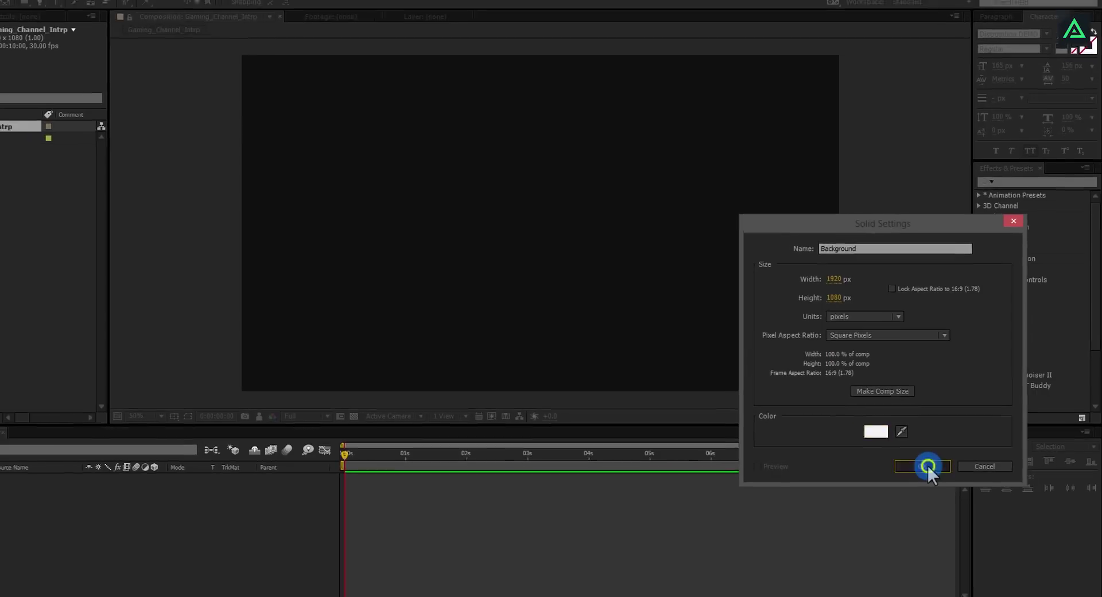
pyautogui.click(871, 484)
# Add a second solid layer named Map above the Background layer
pyautogui.rightClick(173, 494)
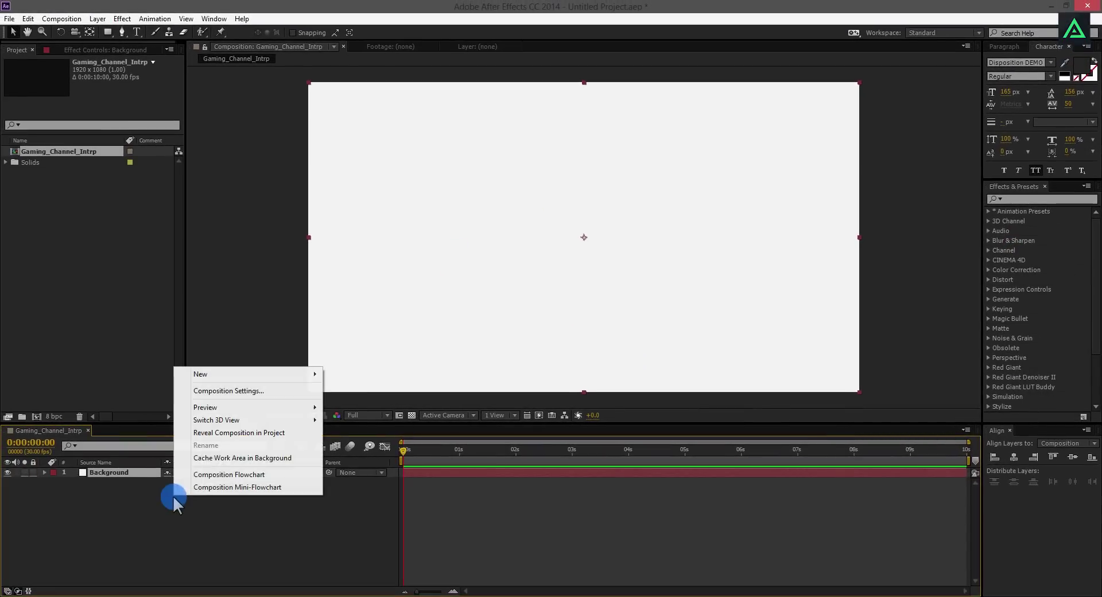
pyautogui.moveTo(216, 374)
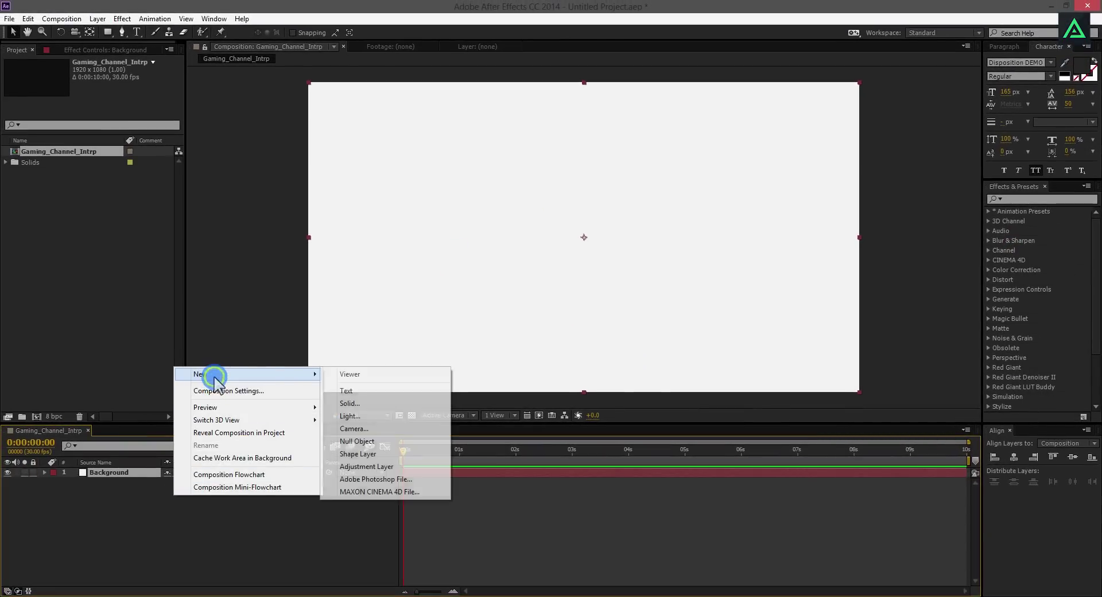
pyautogui.click(351, 403)
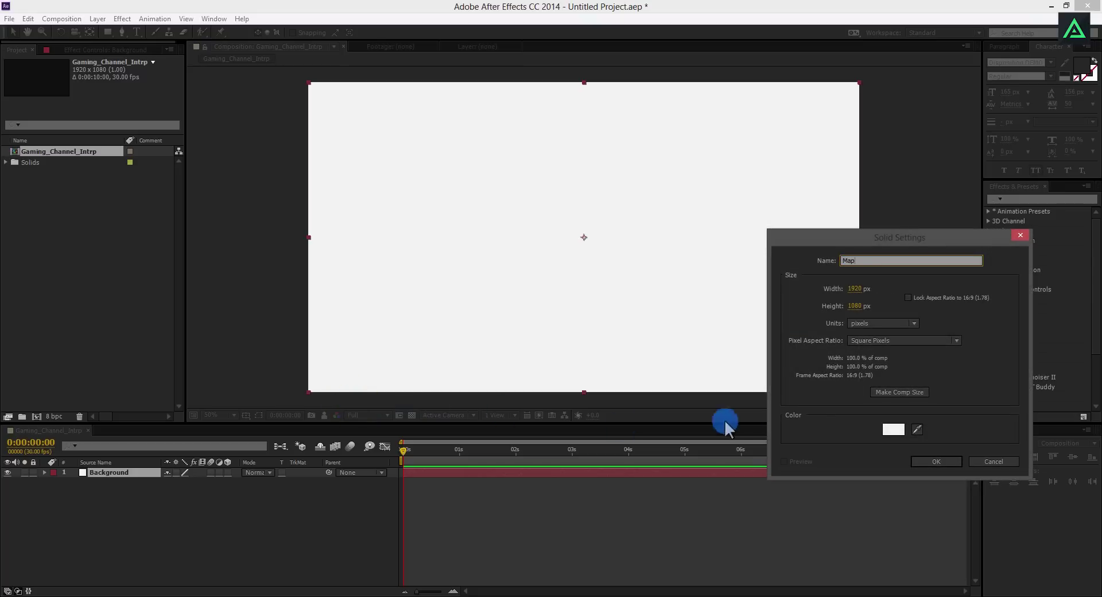
pyautogui.click(938, 457)
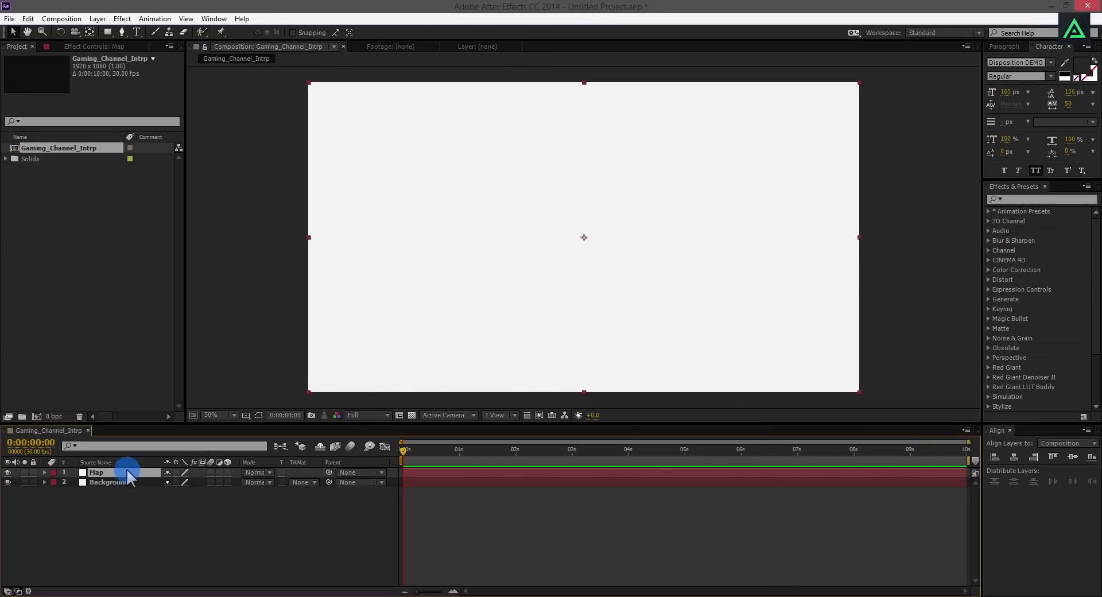
# Pre-compose the Map layer into a composition named Map, moving all attributes into the new composition
pyautogui.rightClick(125, 471)
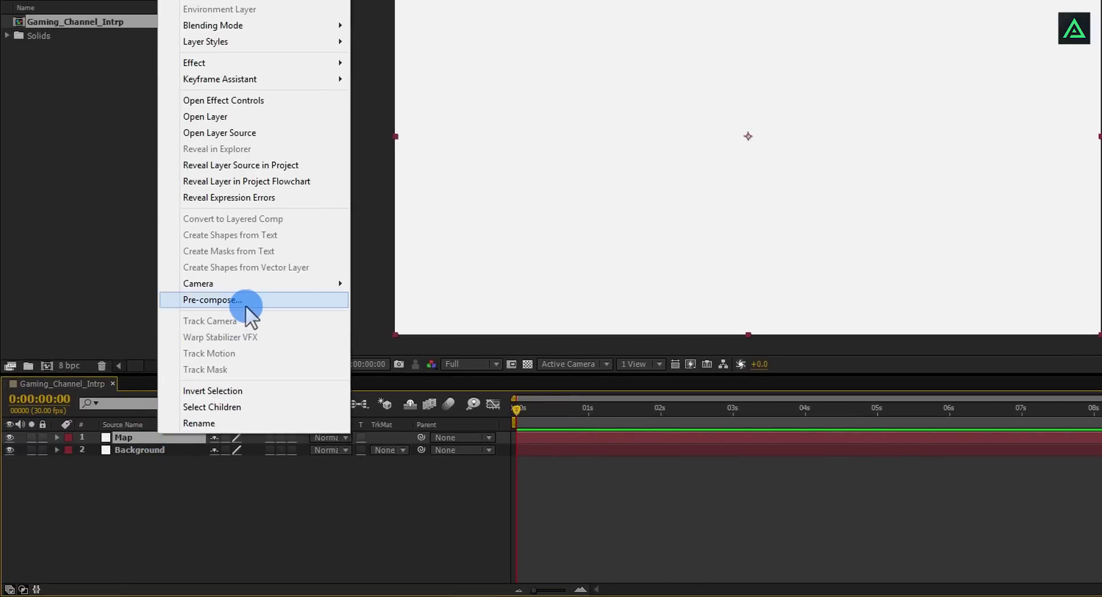
pyautogui.click(245, 302)
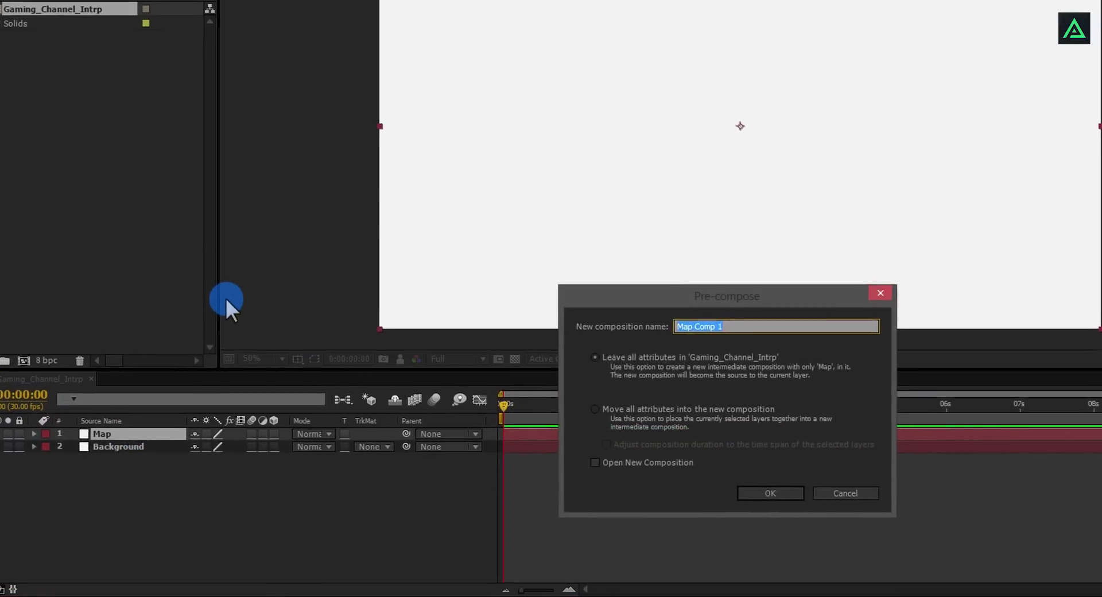
pyautogui.write('Map')
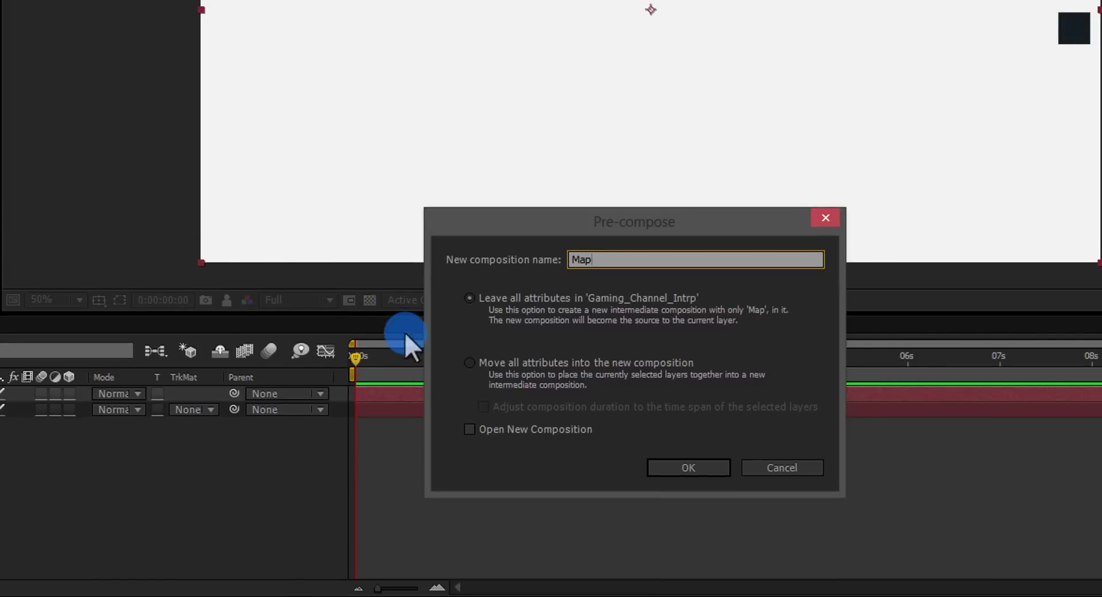
pyautogui.click(469, 360)
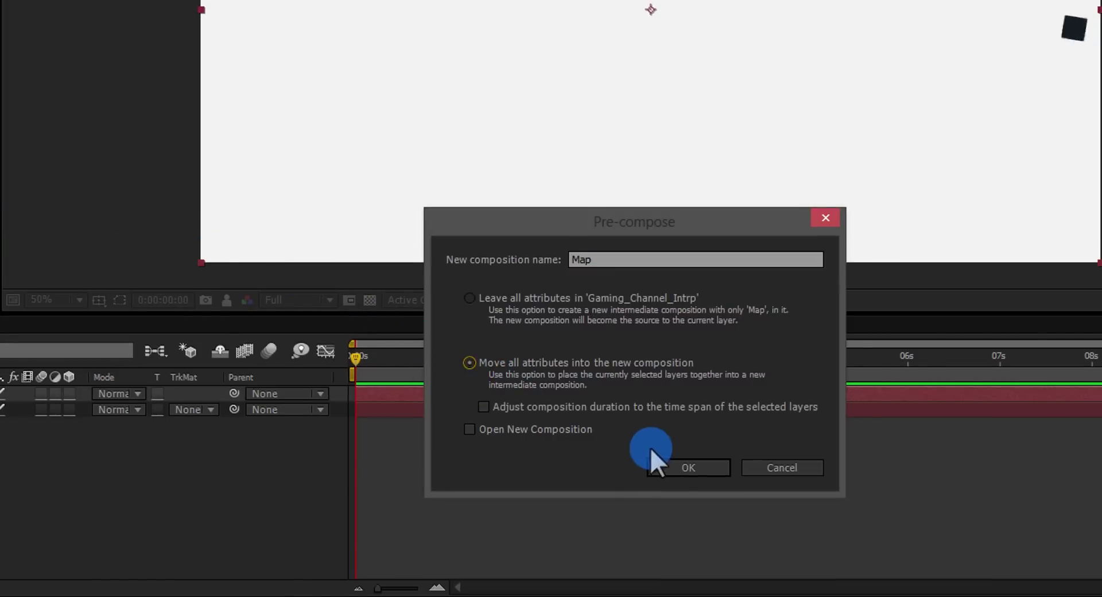
pyautogui.click(674, 467)
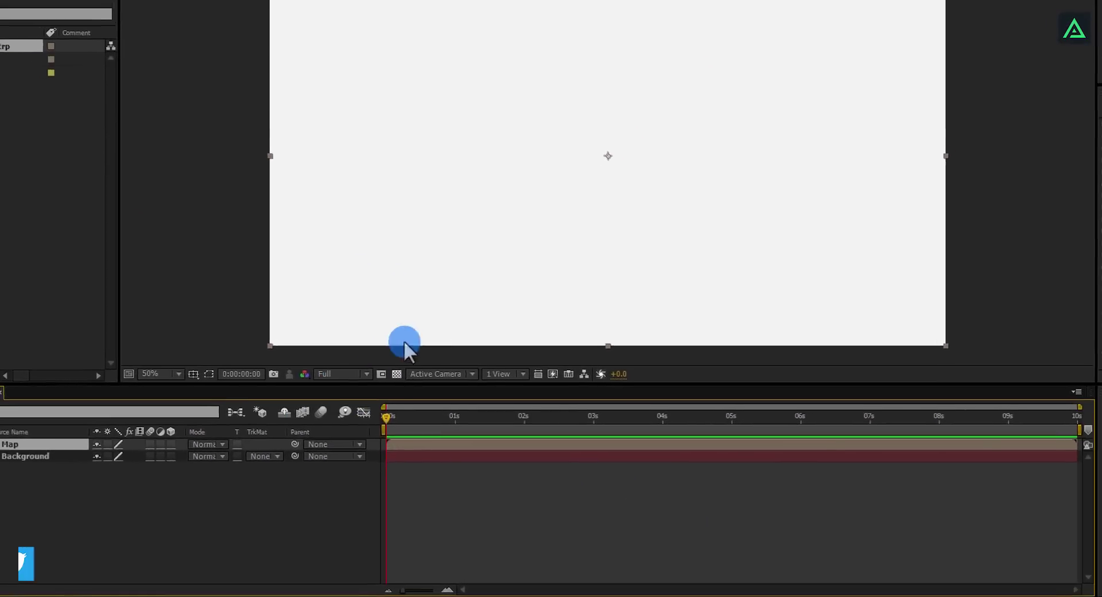
# Open the Map pre-composition and apply the Gradient Ramp effect to its Map solid
pyautogui.doubleClick(14, 444)
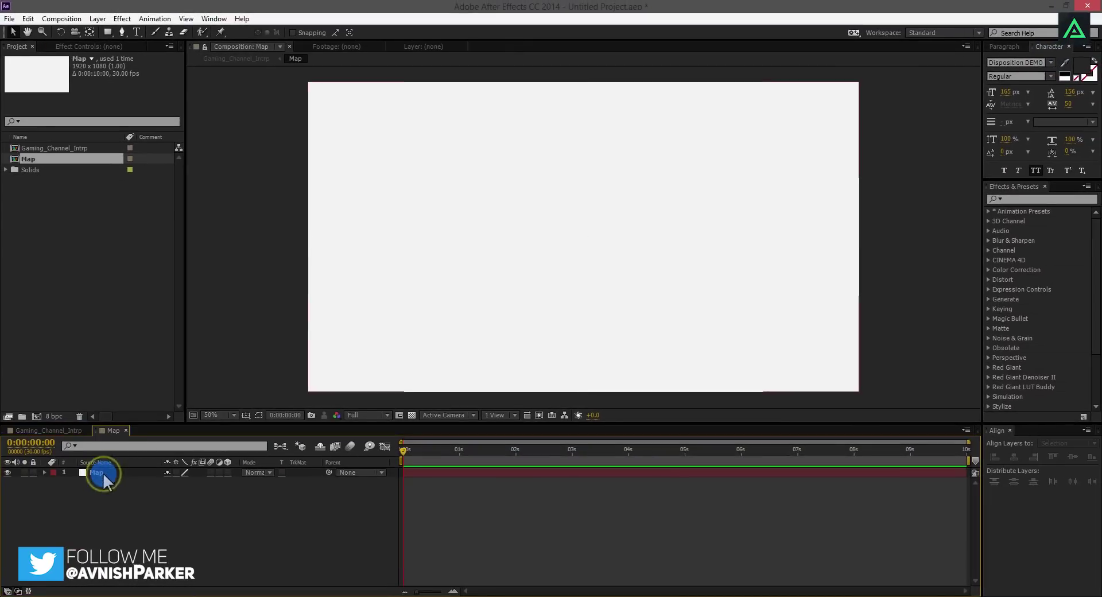
pyautogui.click(97, 472)
pyautogui.press('Return')
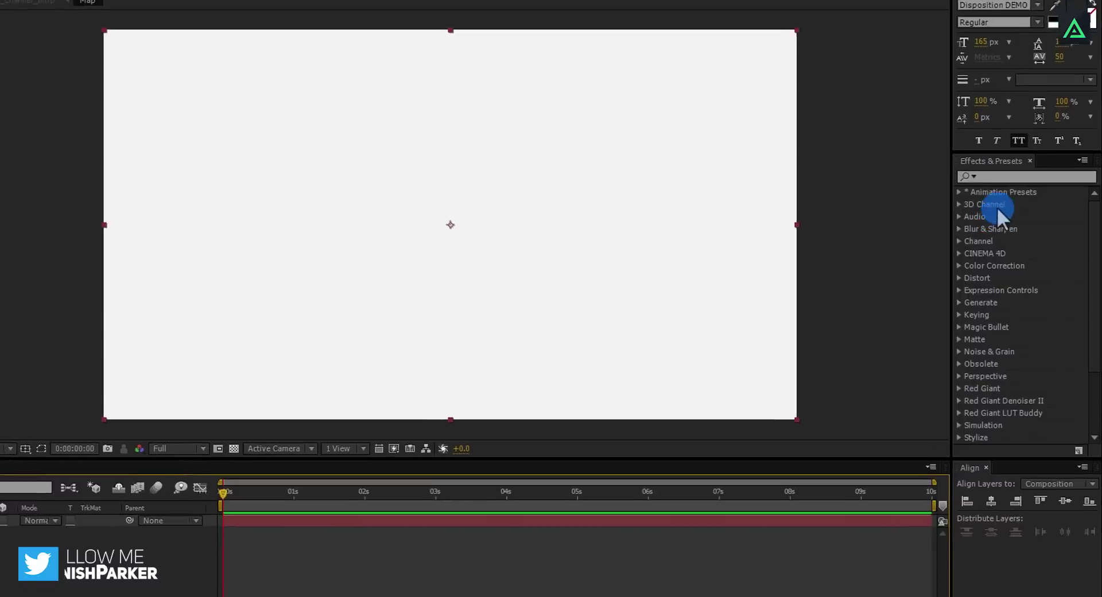
pyautogui.click(1025, 199)
pyautogui.write('gradie')
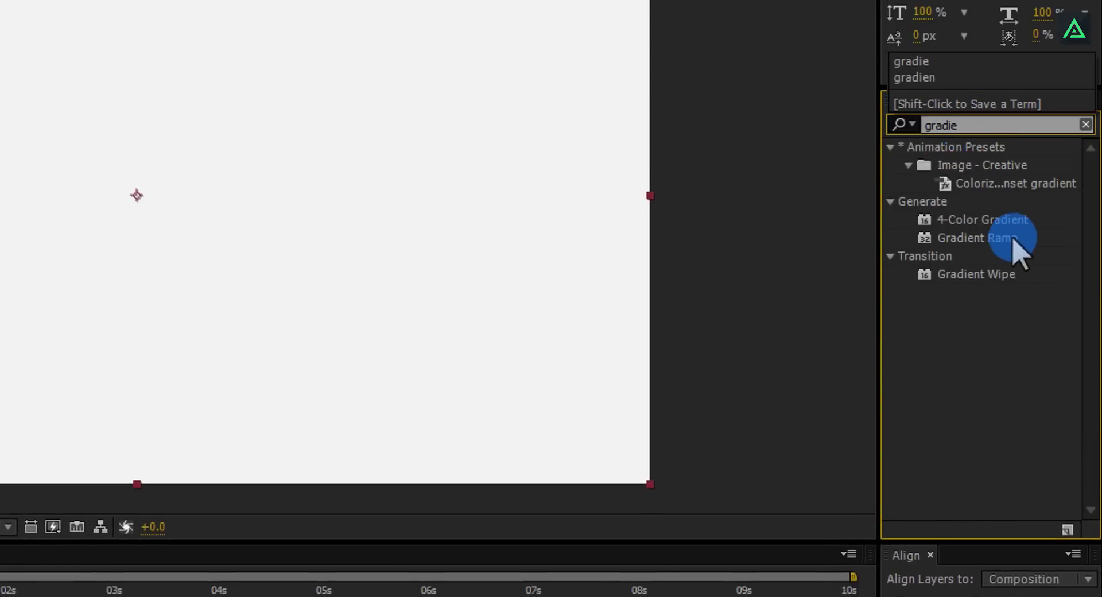
pyautogui.moveTo(1012, 239); pyautogui.dragTo(279, 228)
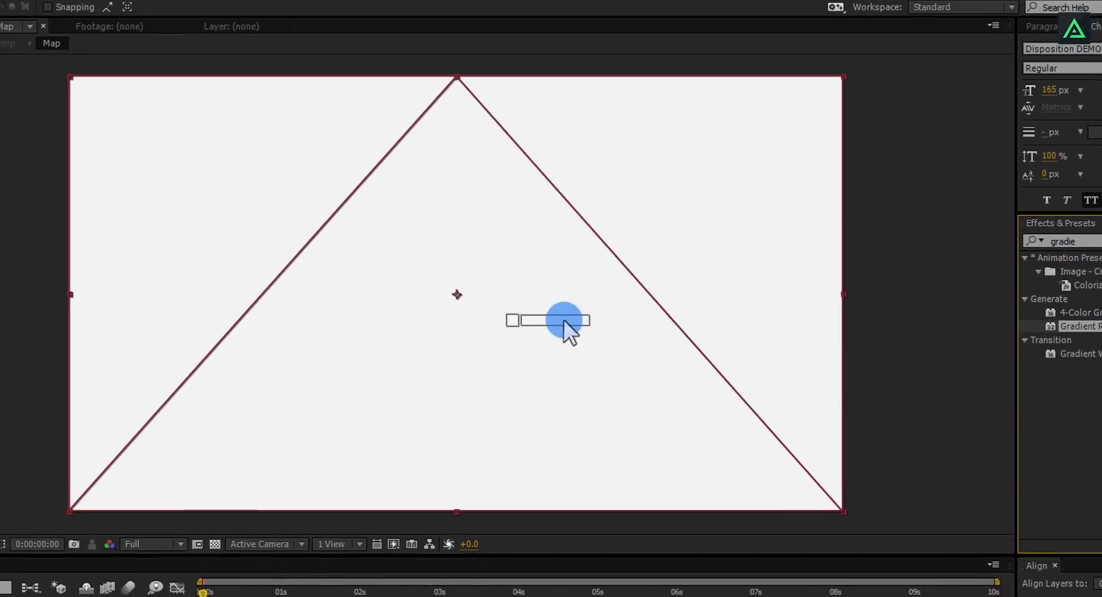
pyautogui.moveTo(564, 318); pyautogui.dragTo(508, 330)
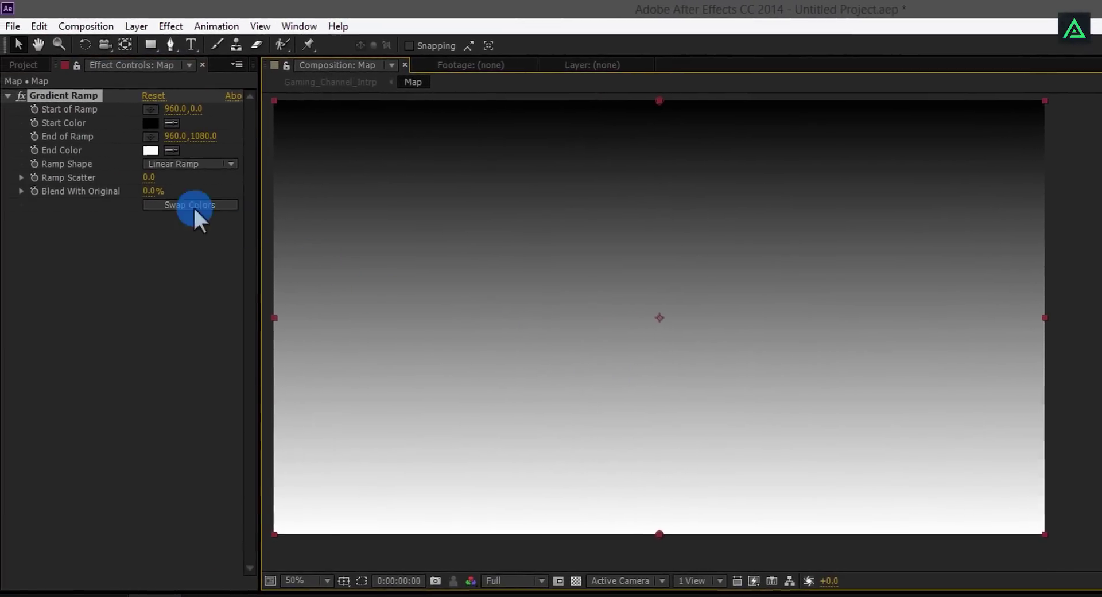
# Set the gradient's shape to Radial Ramp and move its start point to the composition's centre, at about 960, 540
pyautogui.click(184, 163)
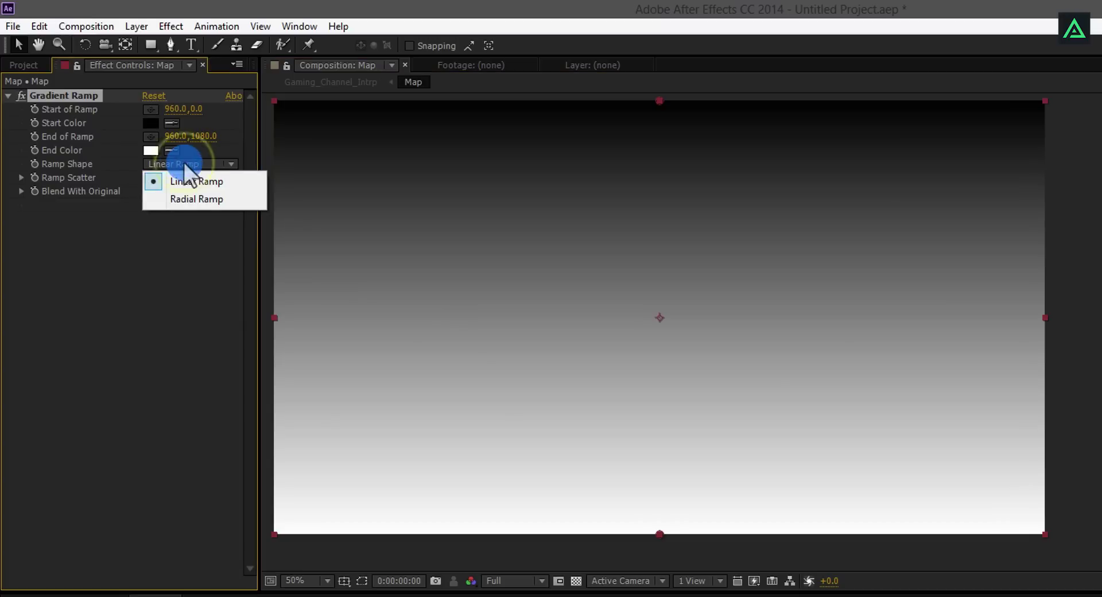
pyautogui.click(192, 198)
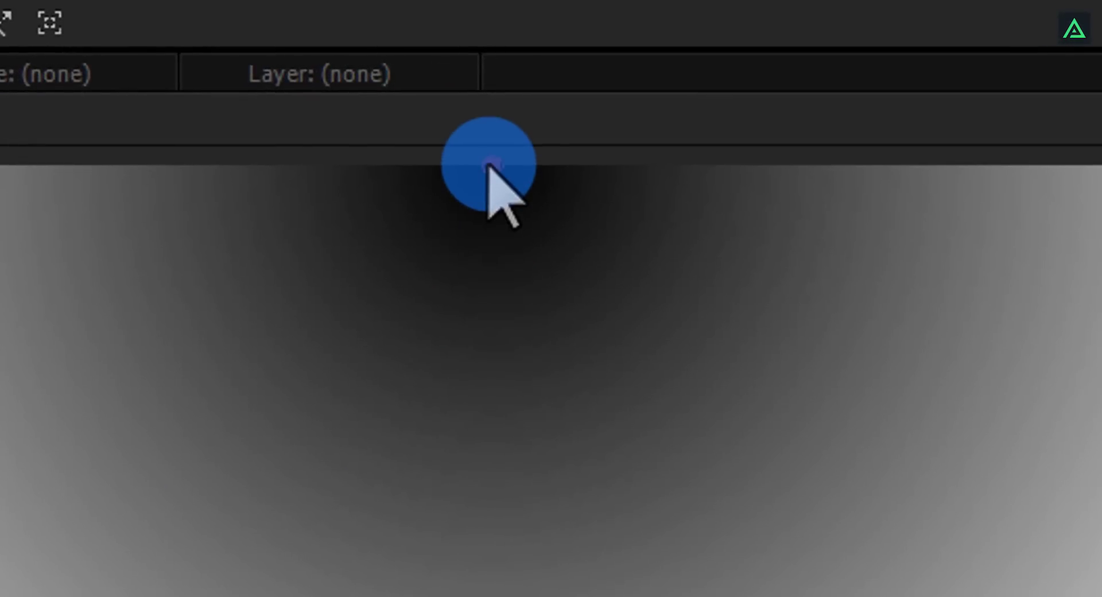
pyautogui.moveTo(488, 166); pyautogui.dragTo(492, 596)
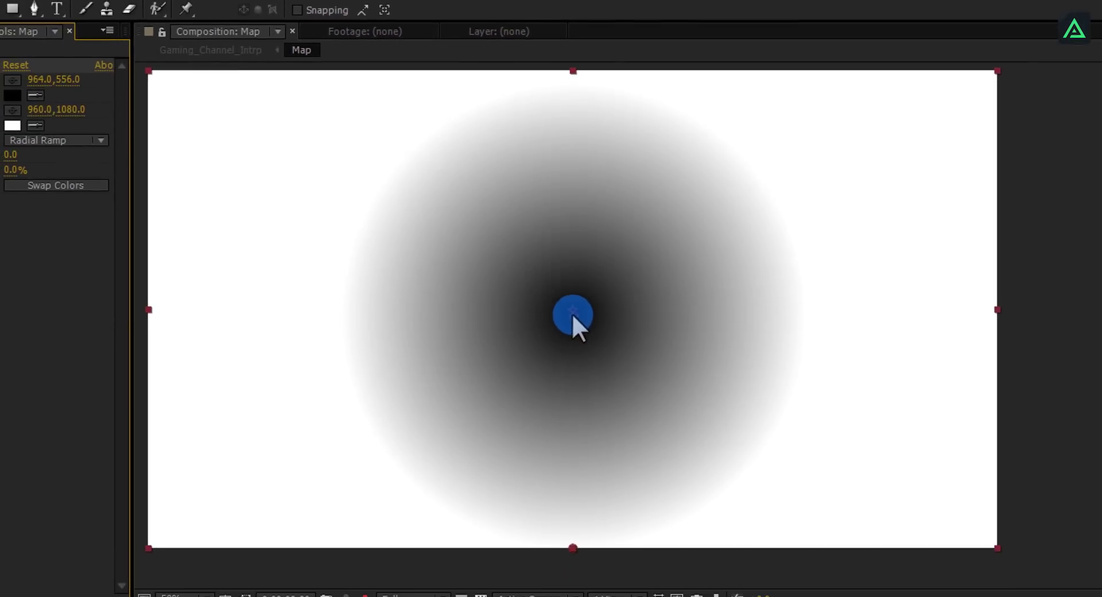
pyautogui.moveTo(572, 312); pyautogui.dragTo(718, 319)
pyautogui.scroll(3, 718, 320)
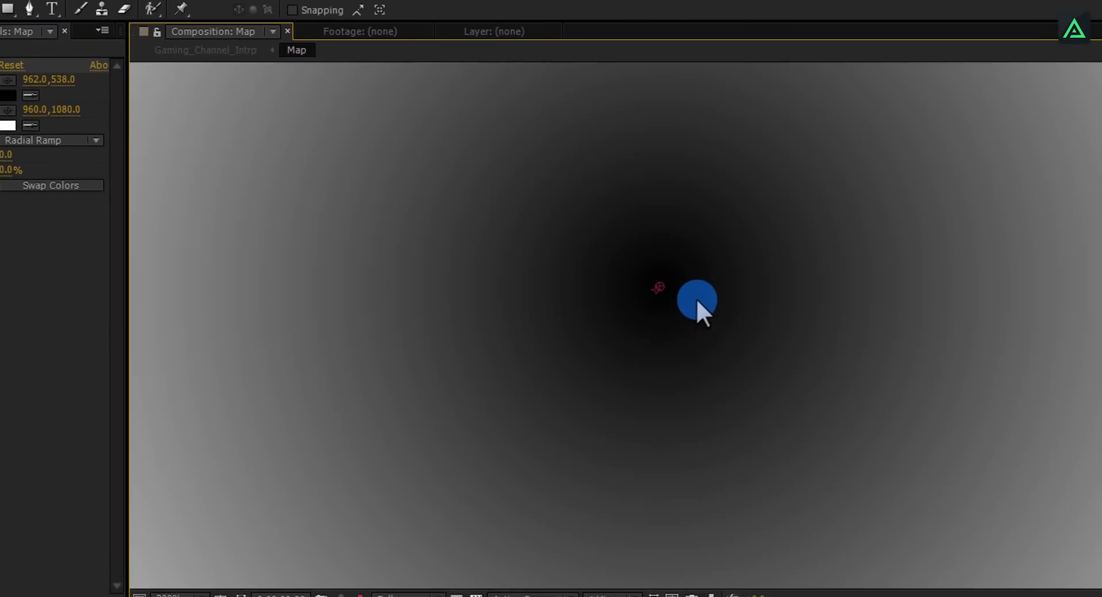
pyautogui.moveTo(591, 253); pyautogui.dragTo(722, 287)
pyautogui.scroll(1, 701, 285)
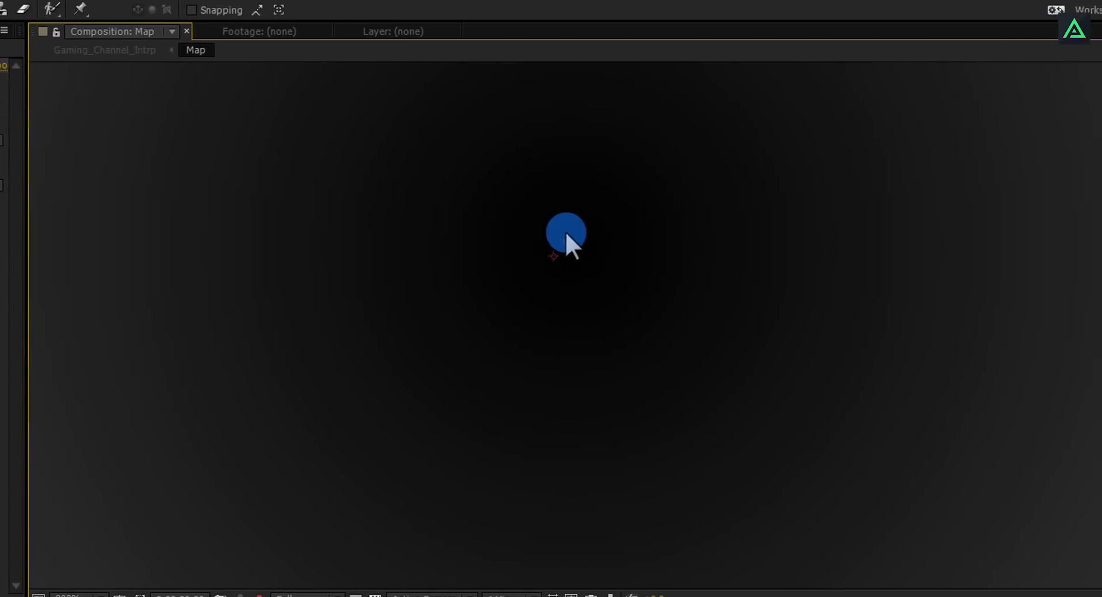
pyautogui.moveTo(601, 243); pyautogui.dragTo(595, 253)
pyautogui.scroll(-4, 562, 279)
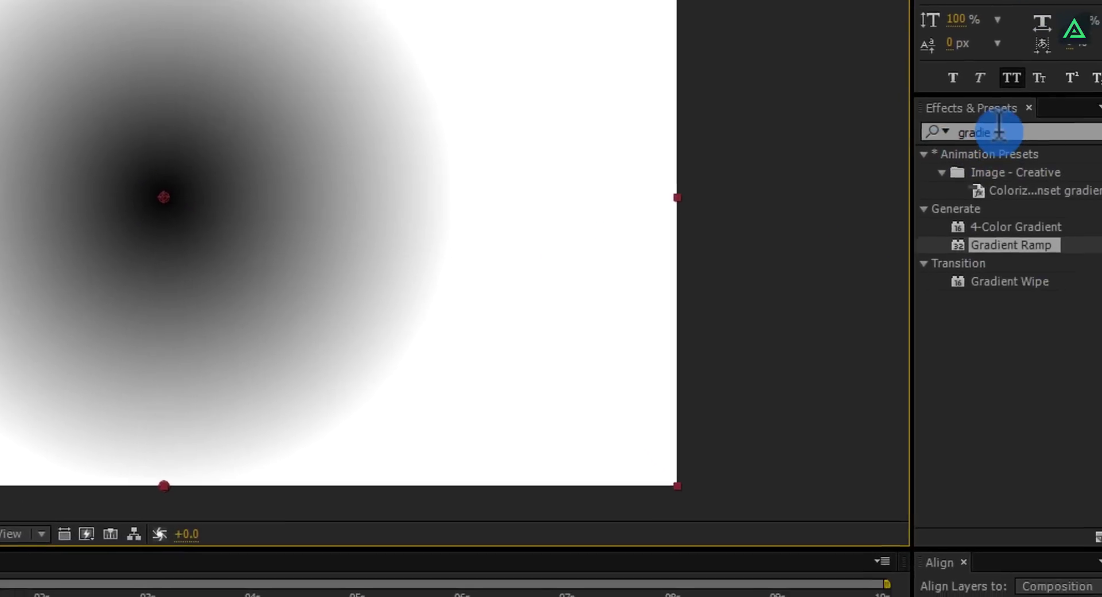
# Find the Turbulent Displace effect and apply it to the Map solid
pyautogui.click(963, 114)
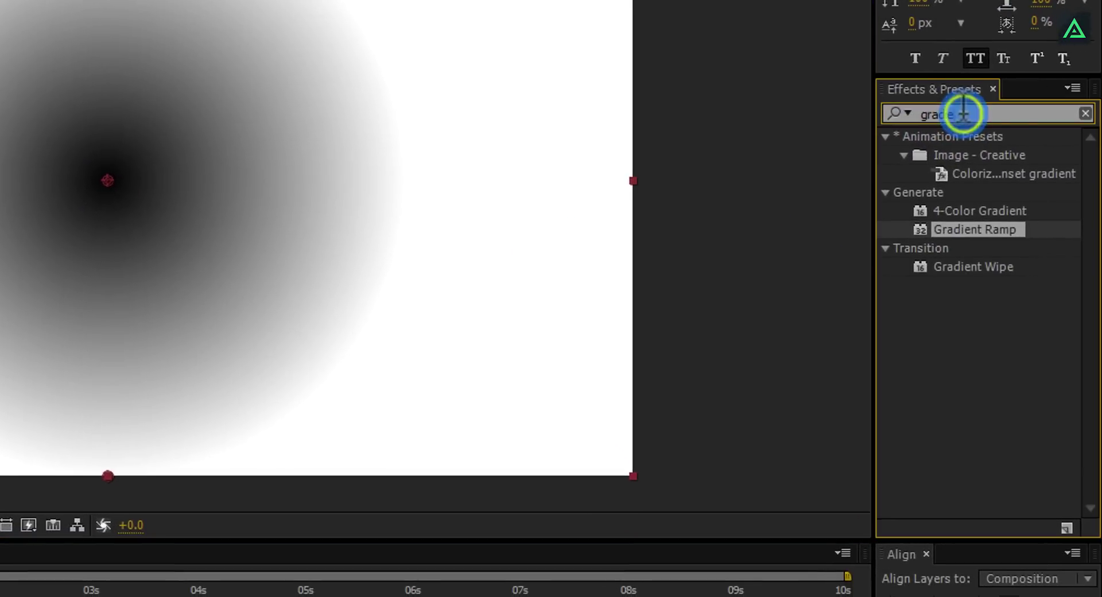
pyautogui.doubleClick(963, 114)
pyautogui.write('turb')
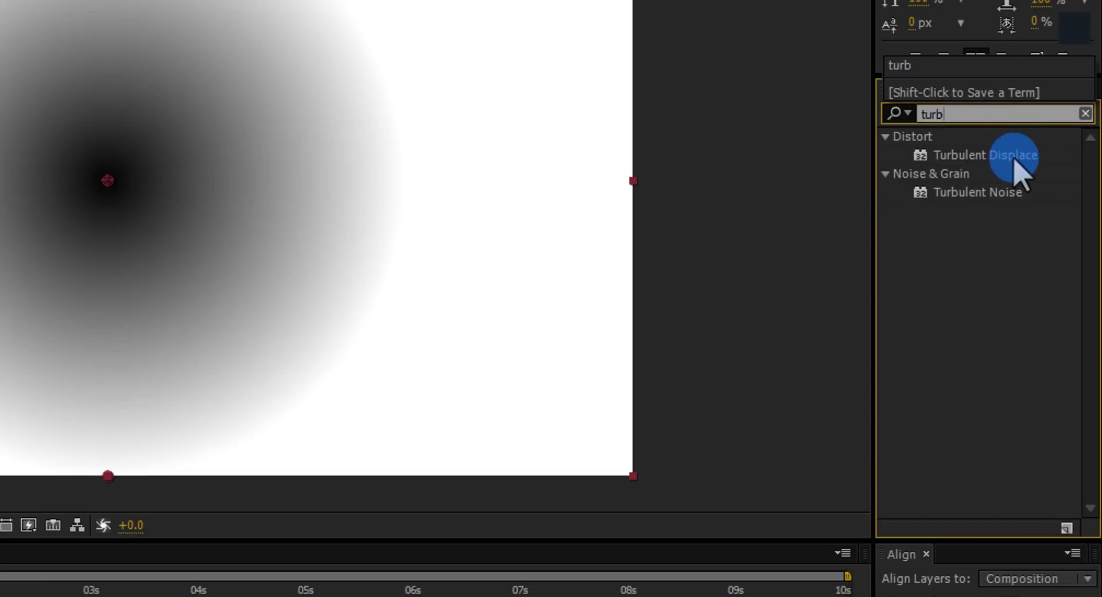
pyautogui.moveTo(1013, 159); pyautogui.dragTo(213, 263)
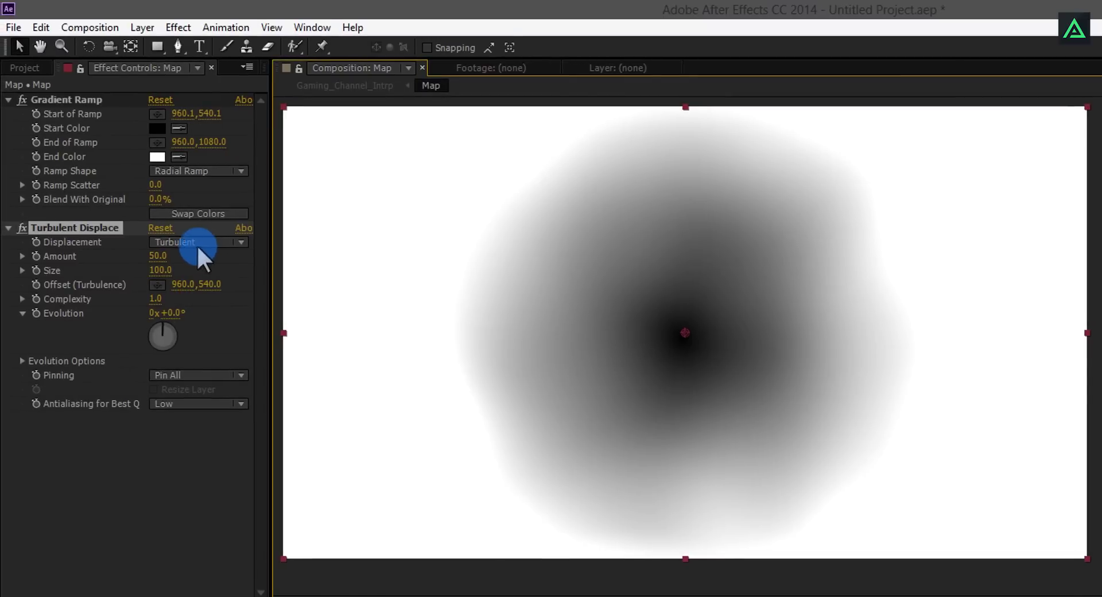
# Set Turbulent Displace to Bulge Smoother displacement with amount 286, size 7 and complexity 6
pyautogui.click(130, 237)
pyautogui.click(233, 339)
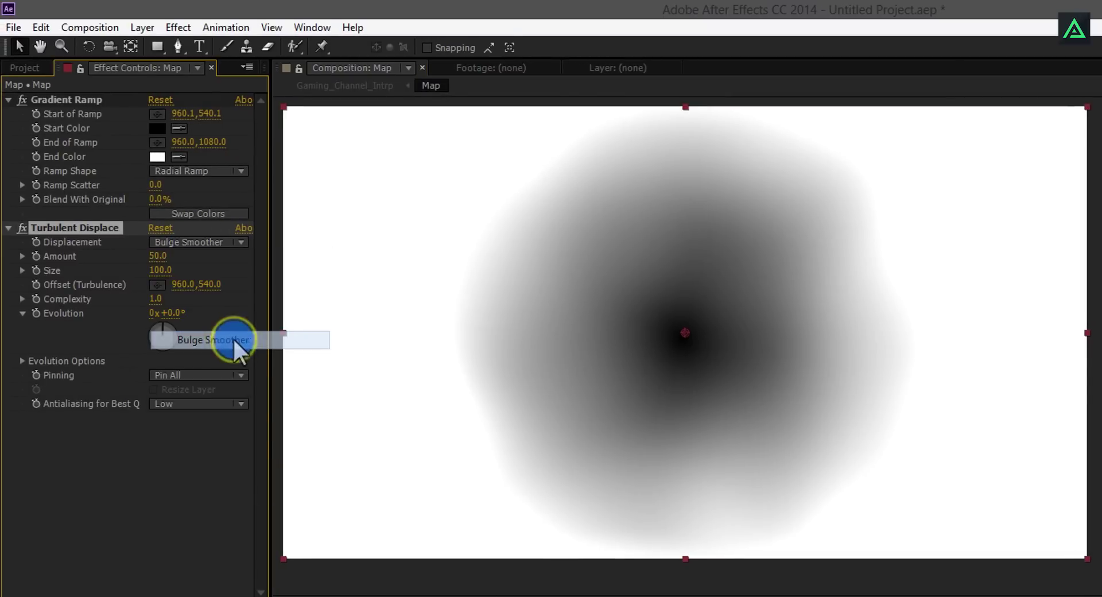
pyautogui.moveTo(162, 261); pyautogui.dragTo(386, 254)
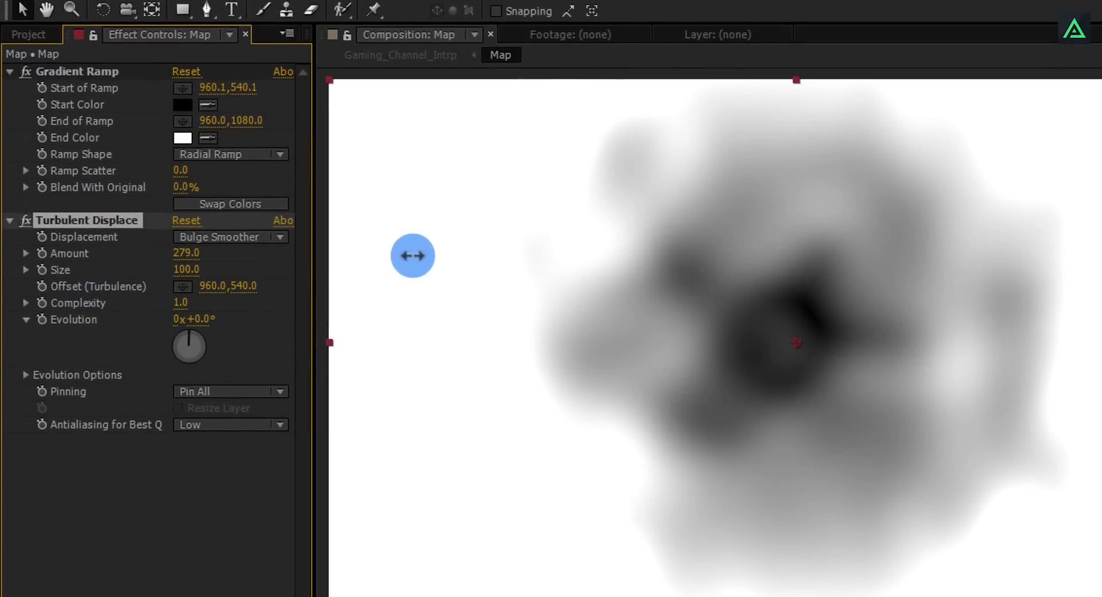
pyautogui.moveTo(185, 274); pyautogui.dragTo(112, 308)
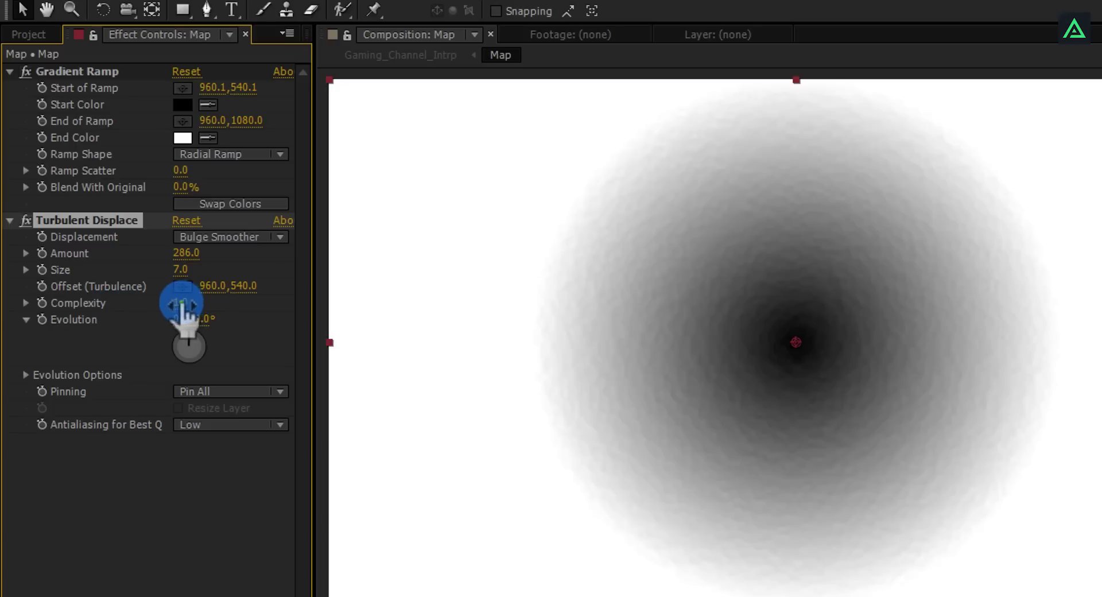
pyautogui.moveTo(315, 313); pyautogui.dragTo(493, 344)
pyautogui.scroll(1, 835, 336)
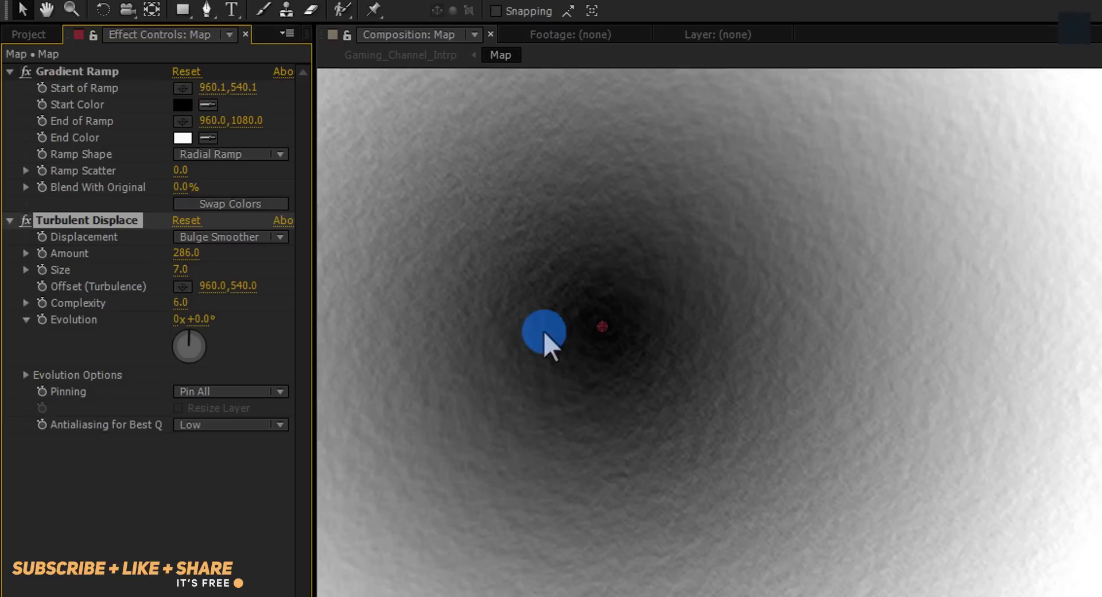
pyautogui.scroll(-2, 693, 355)
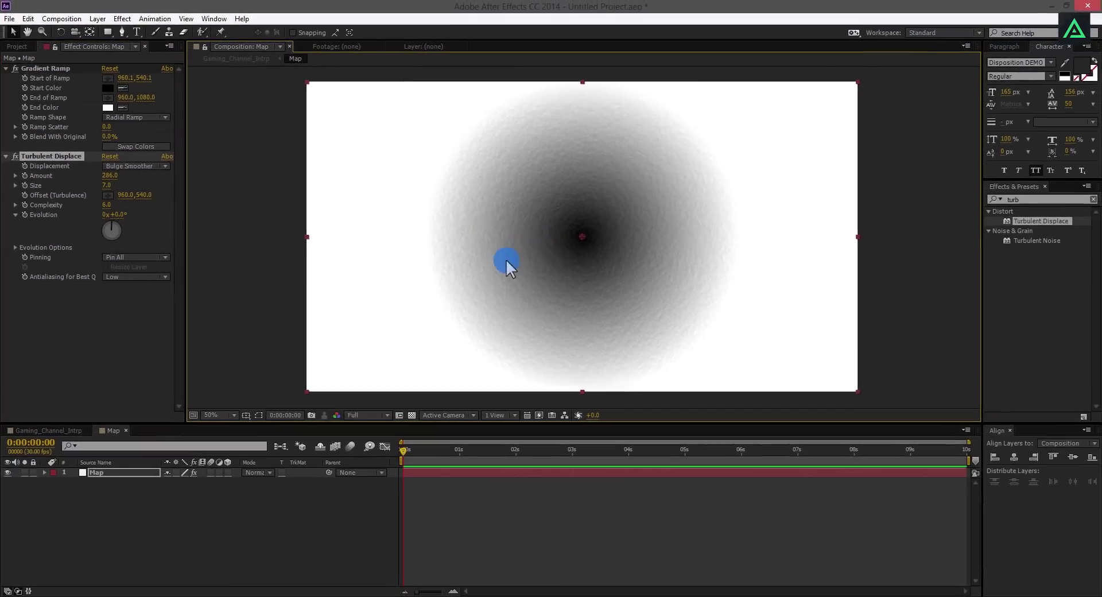
# Find the Mosaic effect under Stylize and apply it to the Map solid
pyautogui.click(1028, 198)
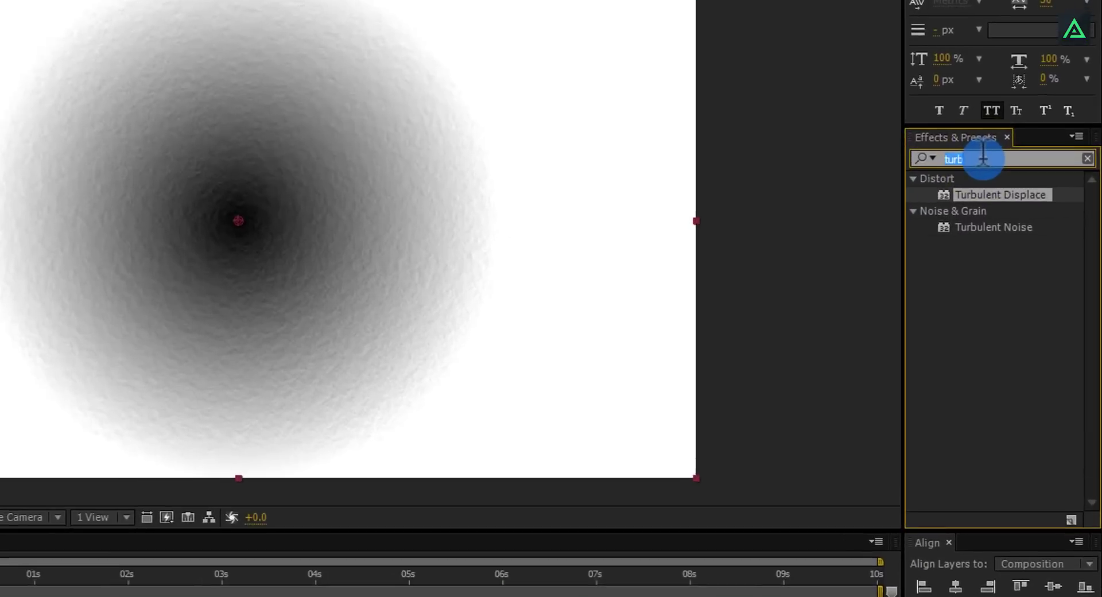
pyautogui.write('mos')
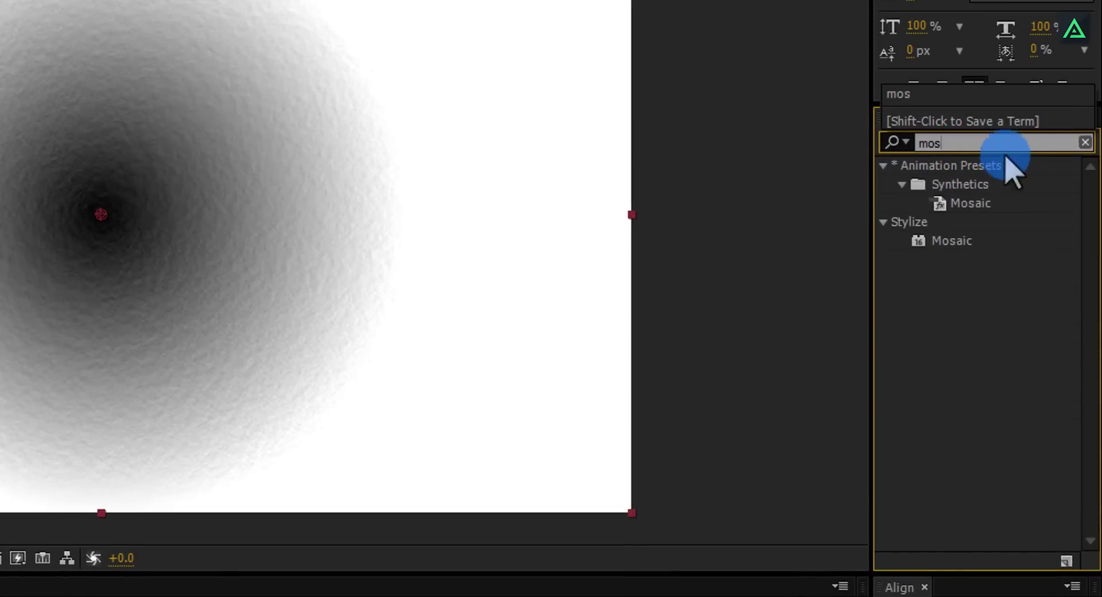
pyautogui.click(969, 246)
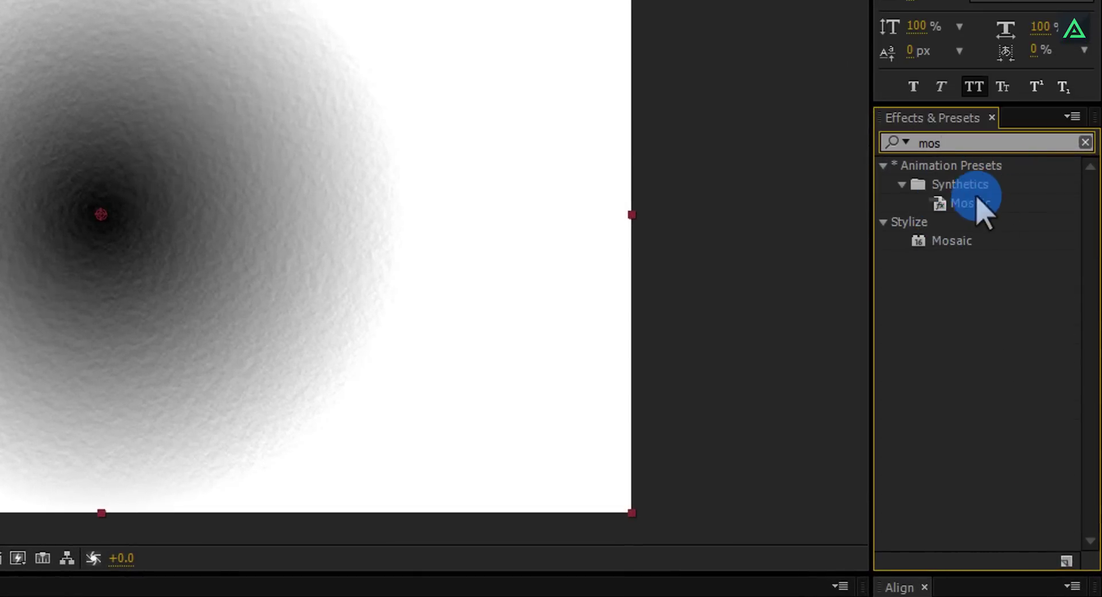
pyautogui.moveTo(966, 252); pyautogui.dragTo(178, 411)
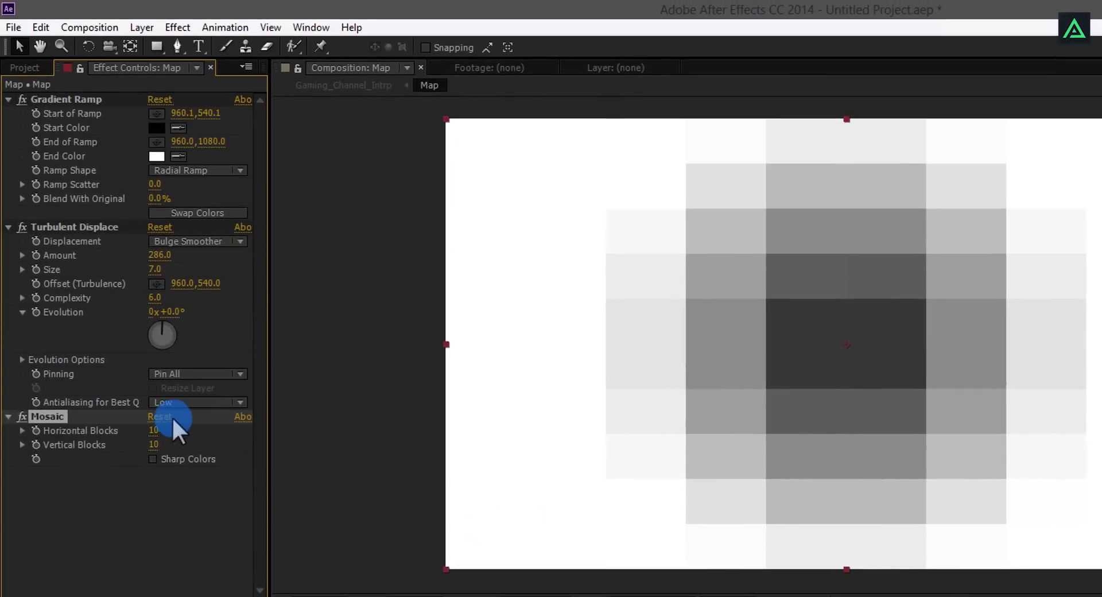
# Set the Mosaic effect to 100 horizontal blocks and 70 vertical blocks
pyautogui.write('100')
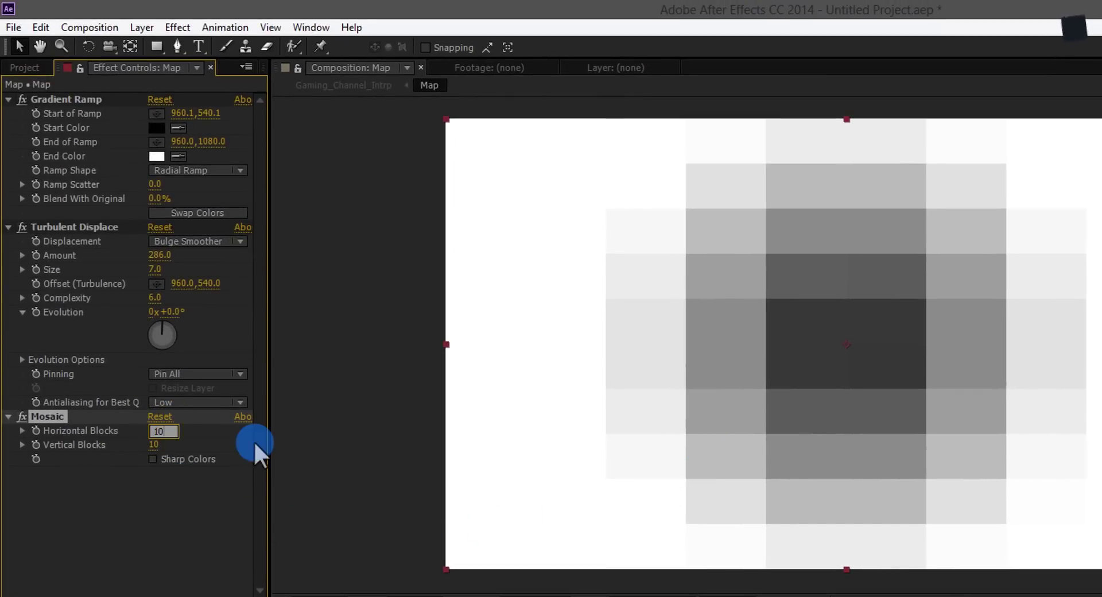
pyautogui.press('Return')
pyautogui.click(154, 445)
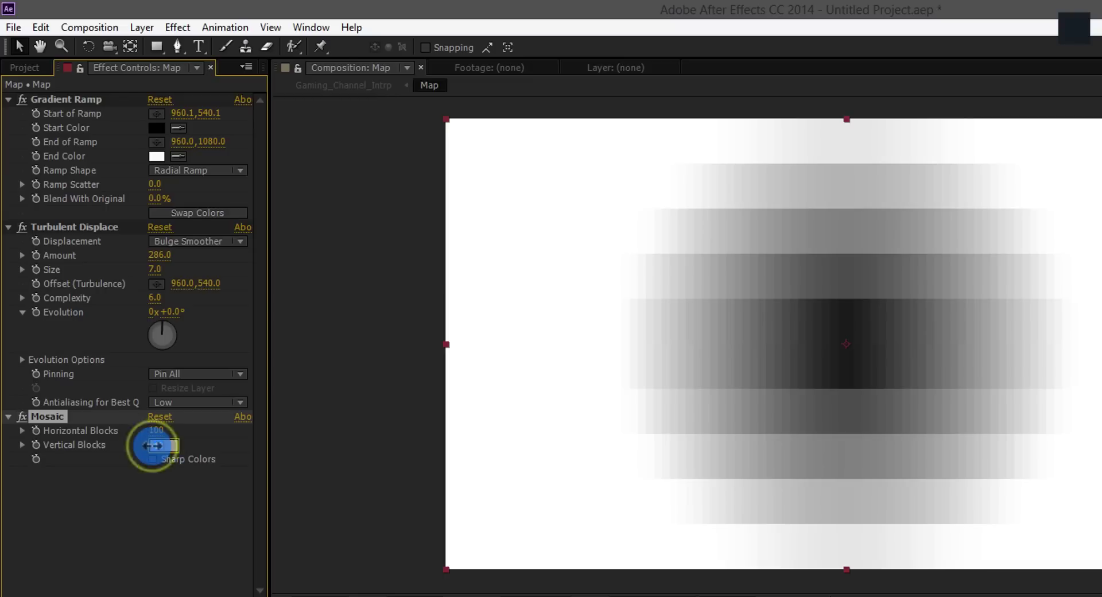
pyautogui.write('100')
pyautogui.press('Return')
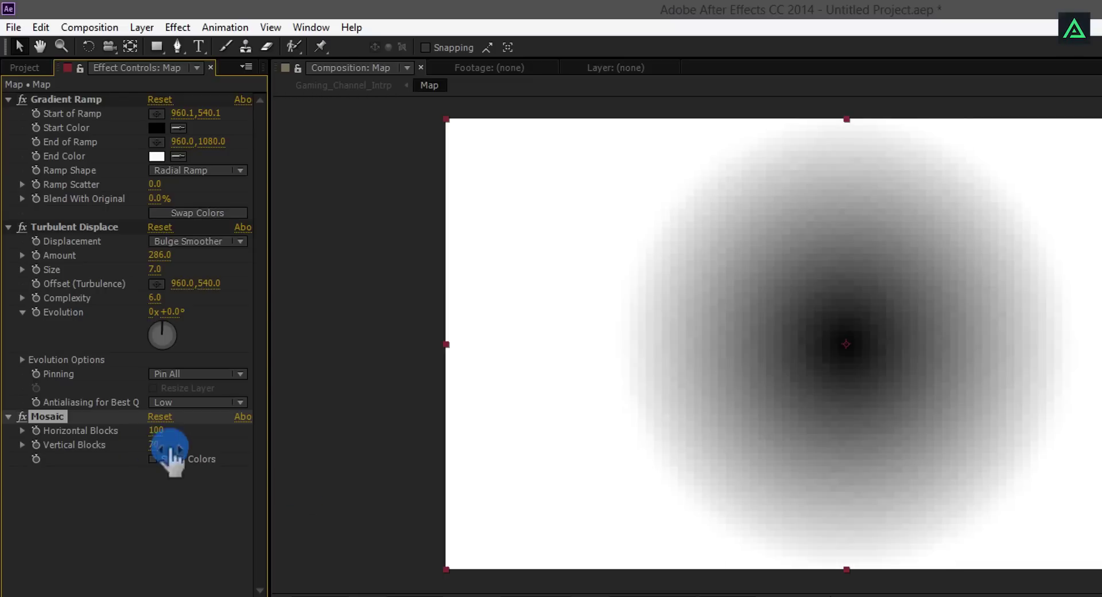
pyautogui.scroll(2, 841, 344)
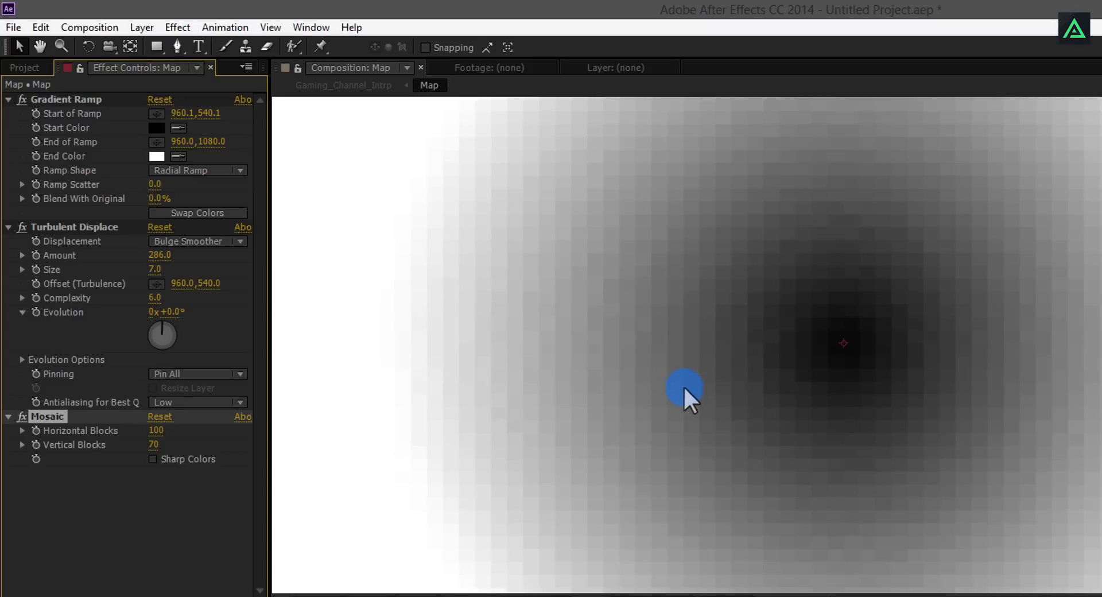
pyautogui.scroll(-3, 682, 384)
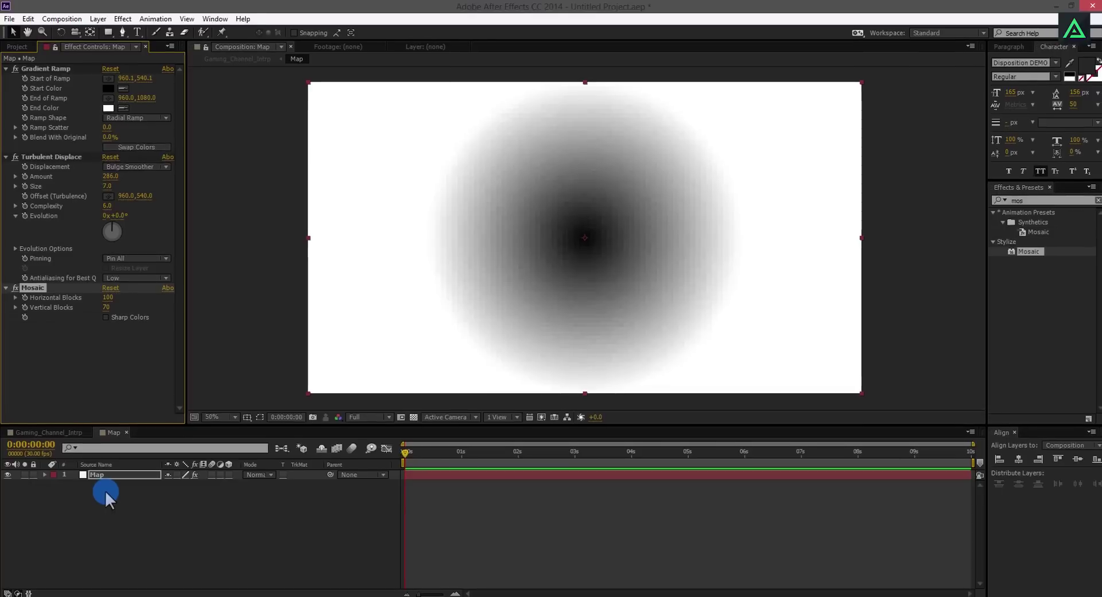
# Return to the Gaming_Channel_Intrp composition and import the Blosc_logo image from the Data folder in File Explorer
pyautogui.click(109, 506)
pyautogui.click(68, 431)
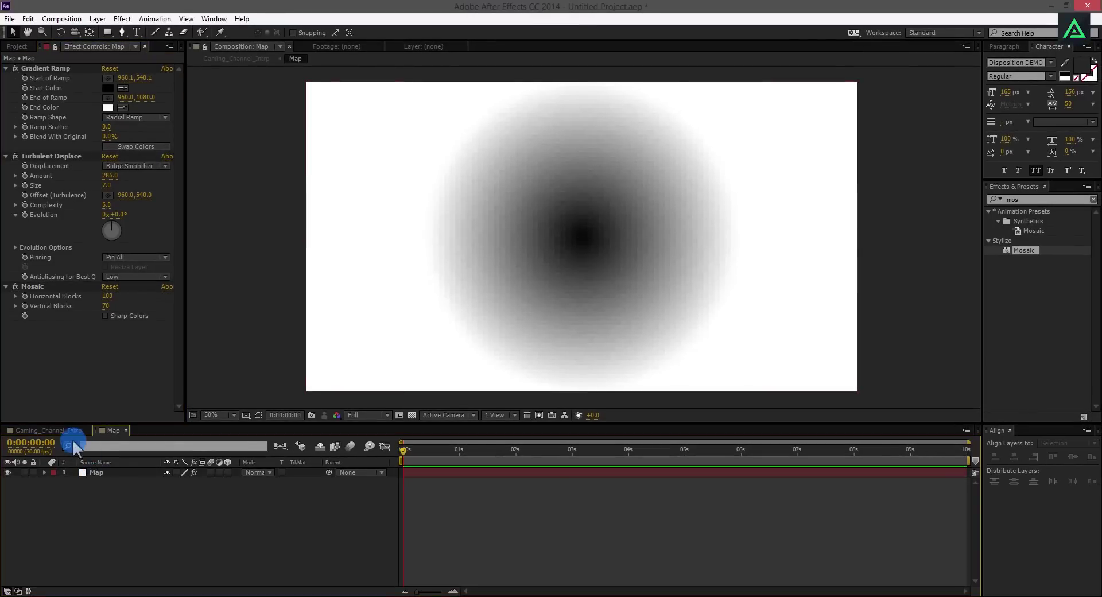
pyautogui.click(136, 458)
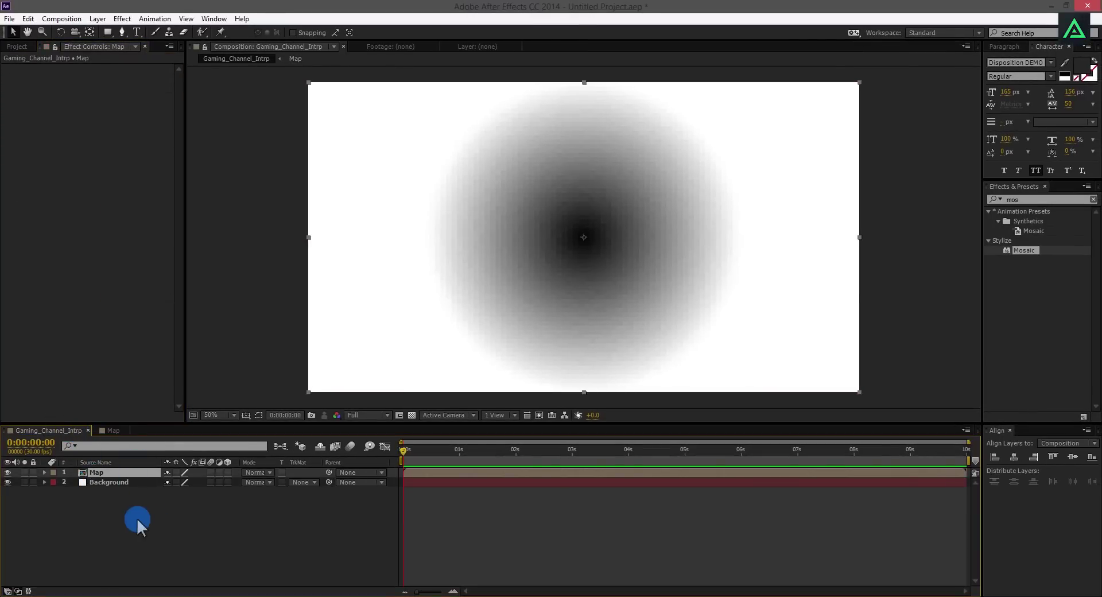
pyautogui.click(35, 595)
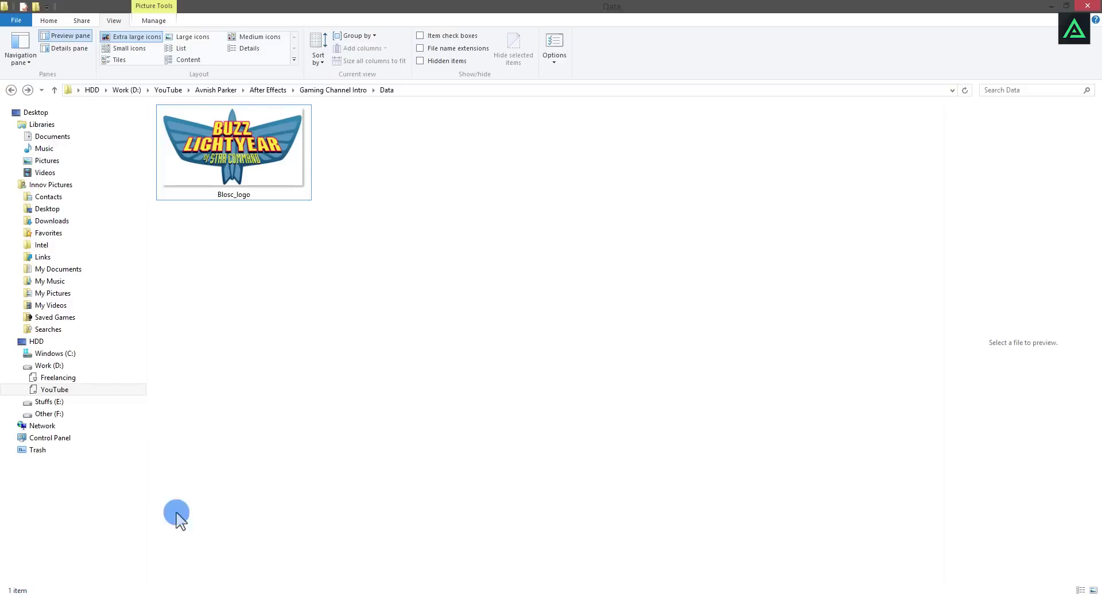
pyautogui.moveTo(247, 160); pyautogui.dragTo(133, 522)
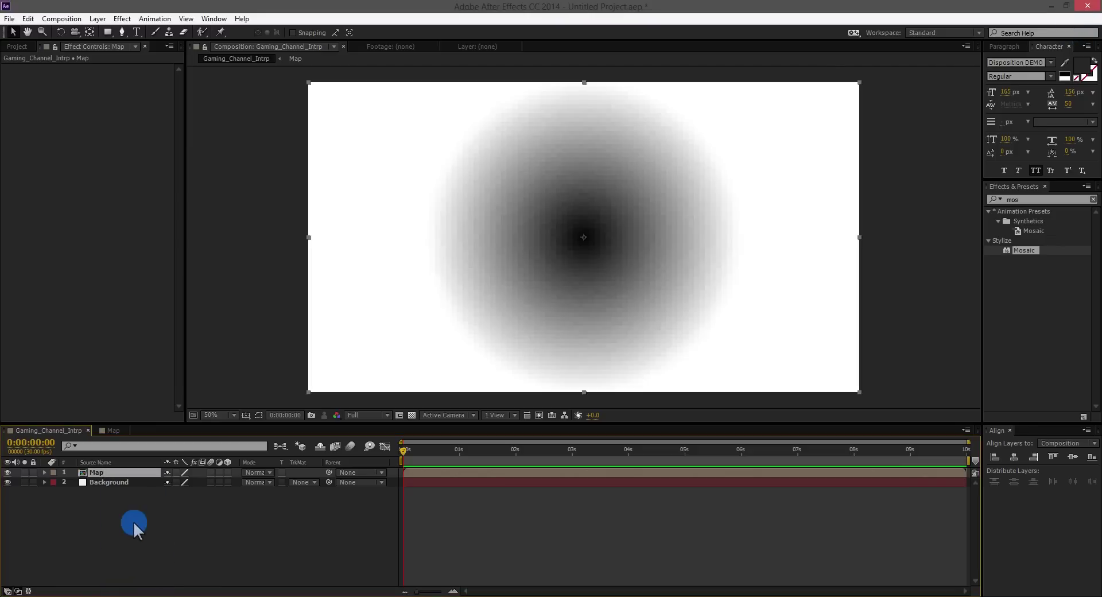
# Add Blosc_logo.png to the Gaming_Channel_Intrp composition as a layer above Map
pyautogui.click(19, 48)
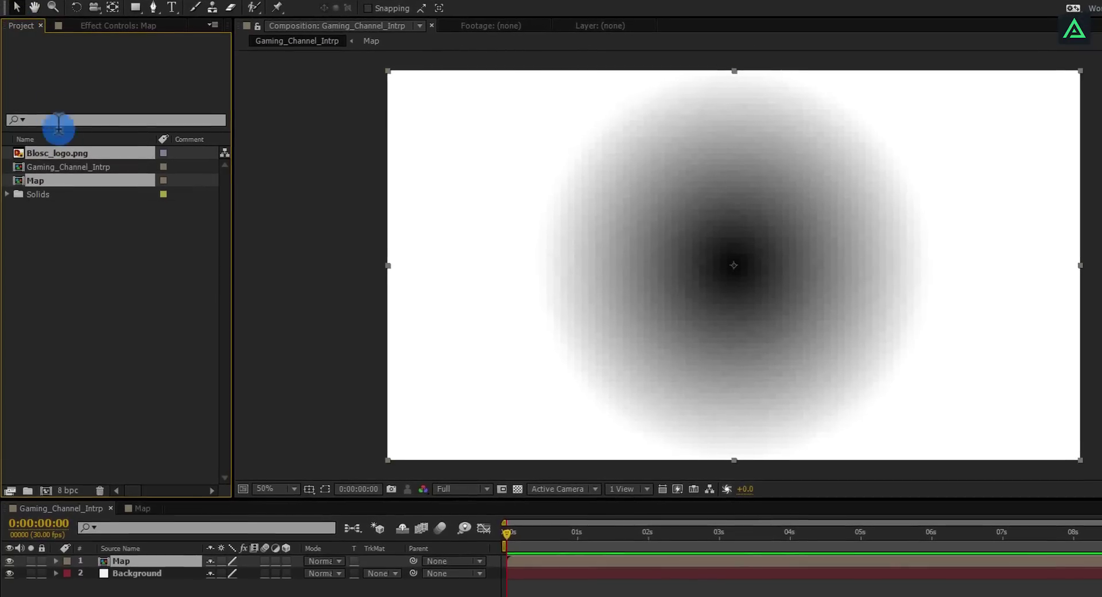
pyautogui.click(63, 215)
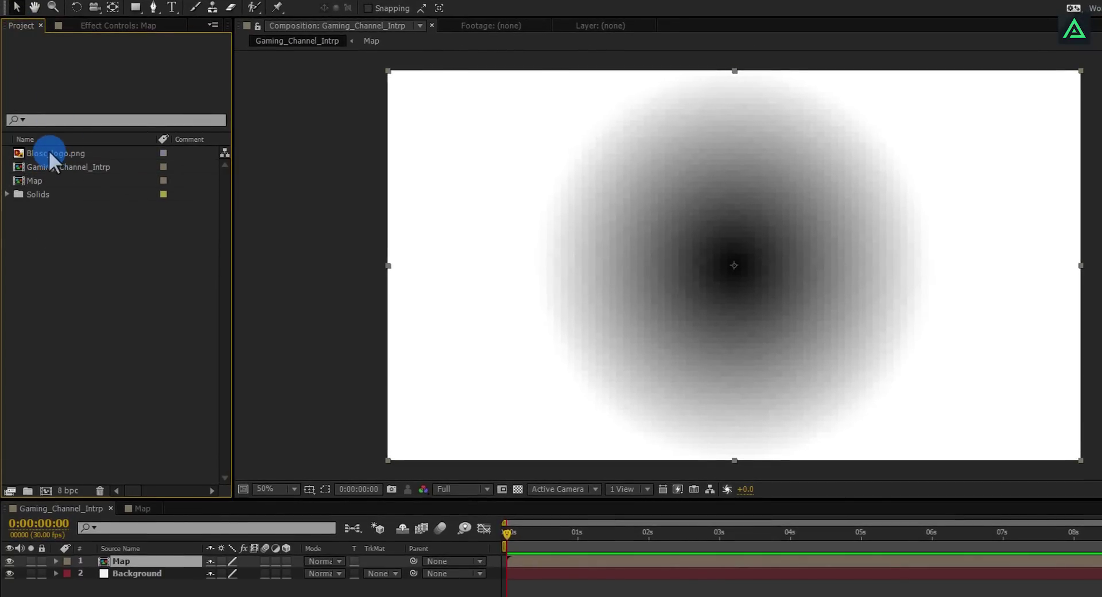
pyautogui.moveTo(49, 150); pyautogui.dragTo(147, 553)
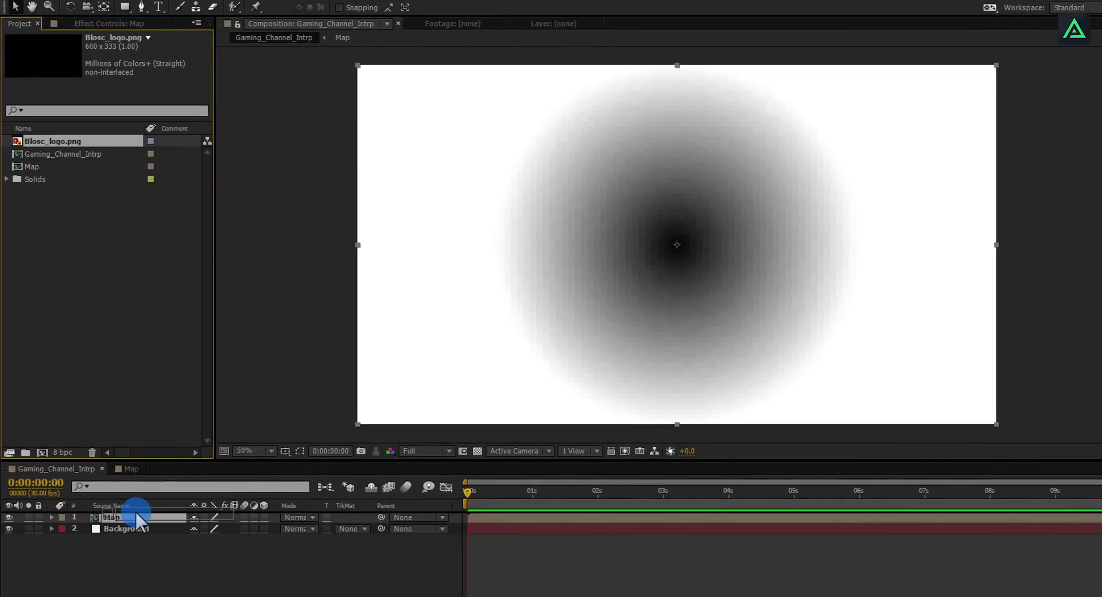
pyautogui.moveTo(136, 510); pyautogui.dragTo(136, 511)
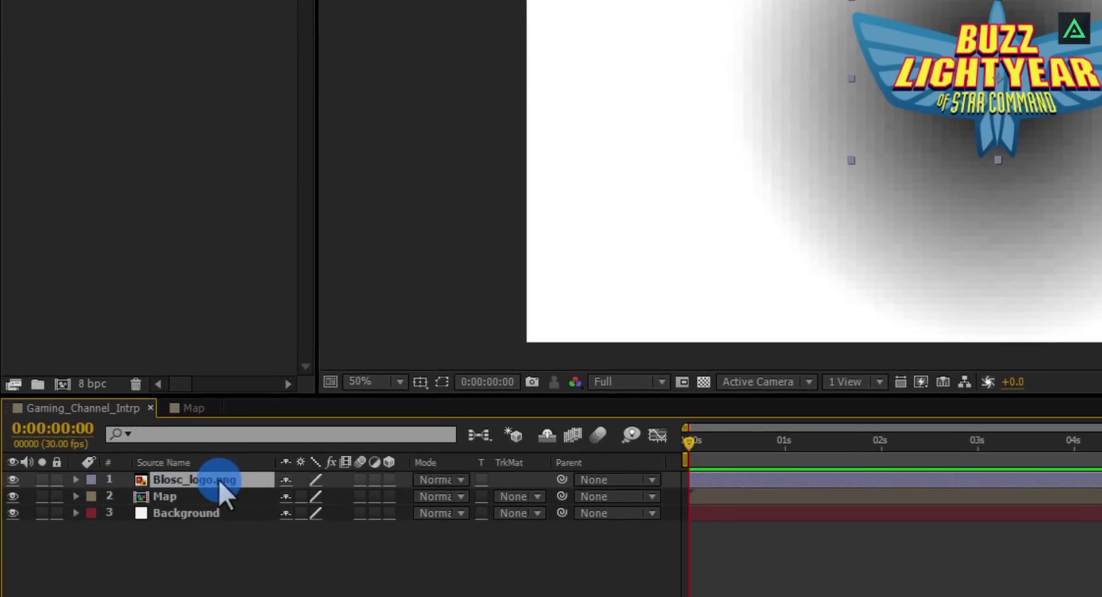
# Pre-compose the Blosc_logo.png layer under the name Logo, moving all attributes into the new composition
pyautogui.rightClick(147, 518)
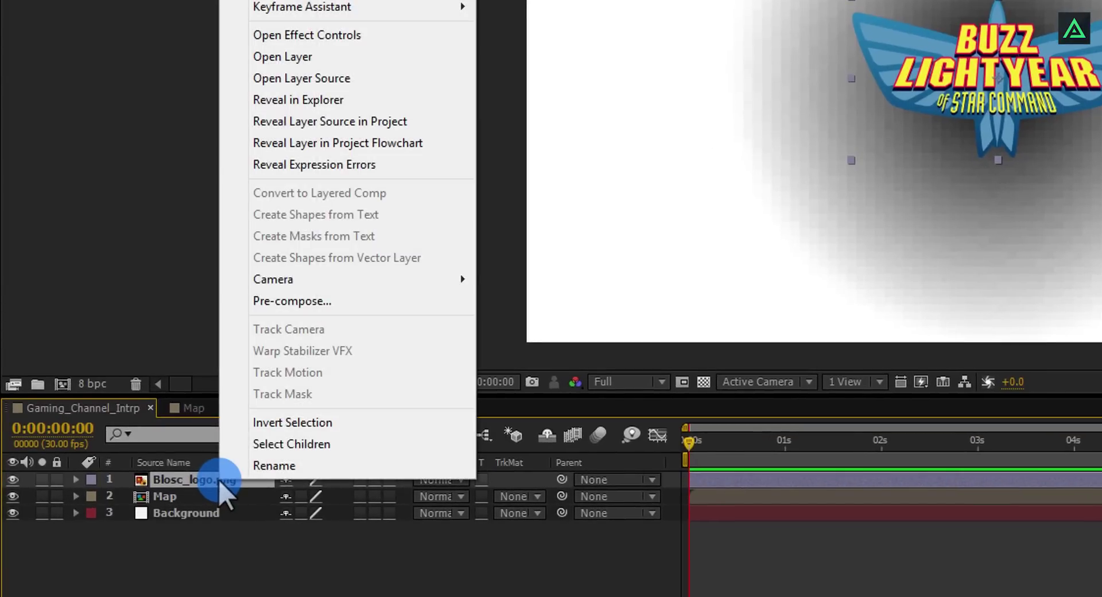
pyautogui.click(294, 301)
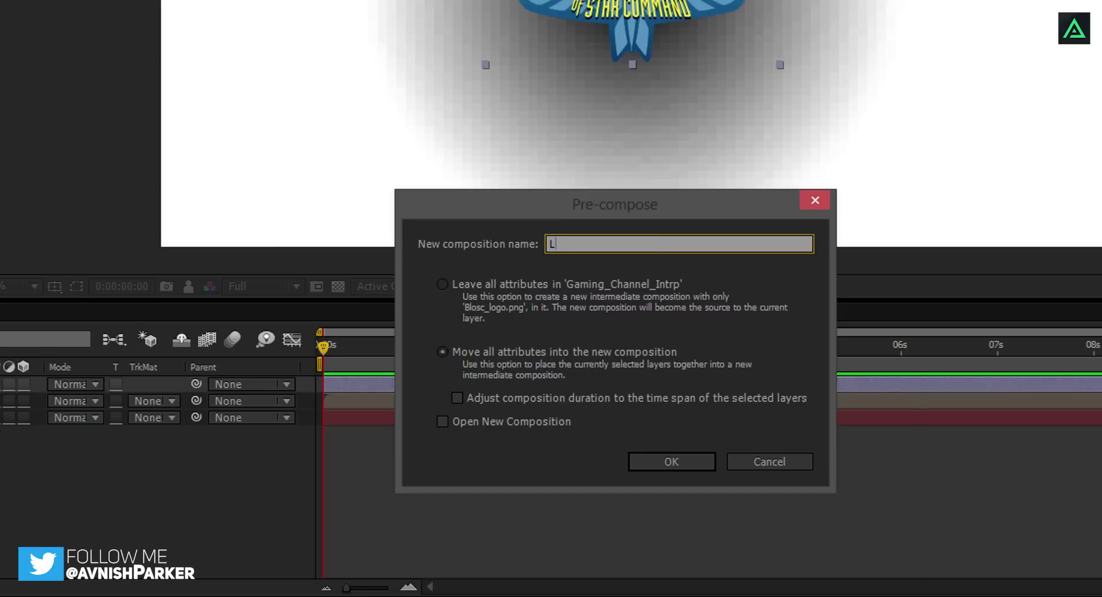
pyautogui.press('Return')
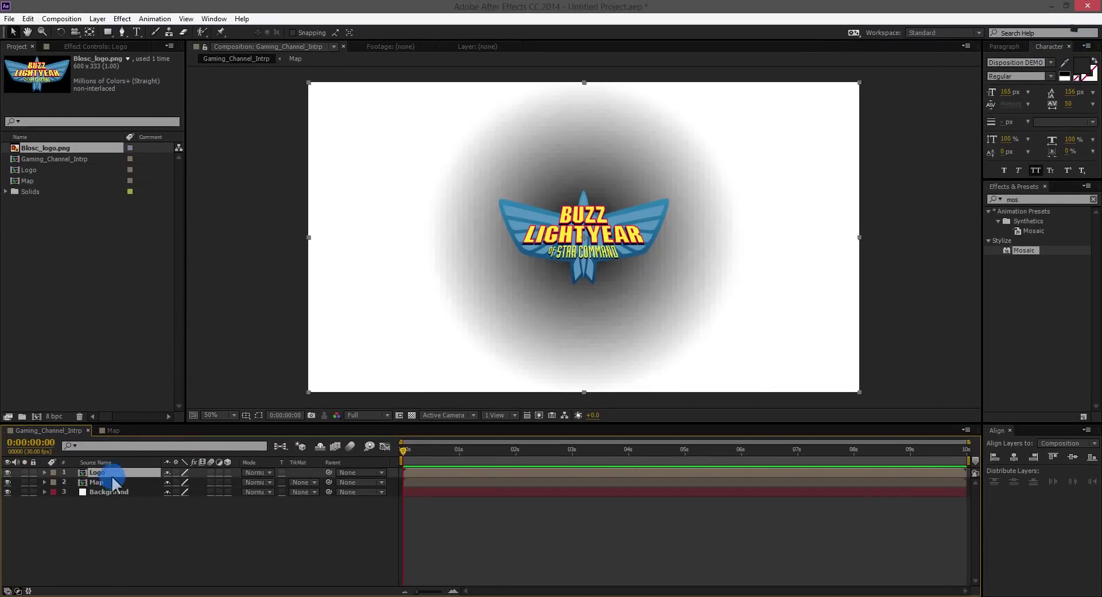
# Pre-compose the Logo and Map layers together as Logo_Content, moving all attributes into the new composition
pyautogui.keyDown('shift'); pyautogui.click(105, 481); pyautogui.keyUp('shift')
pyautogui.rightClick(106, 481)
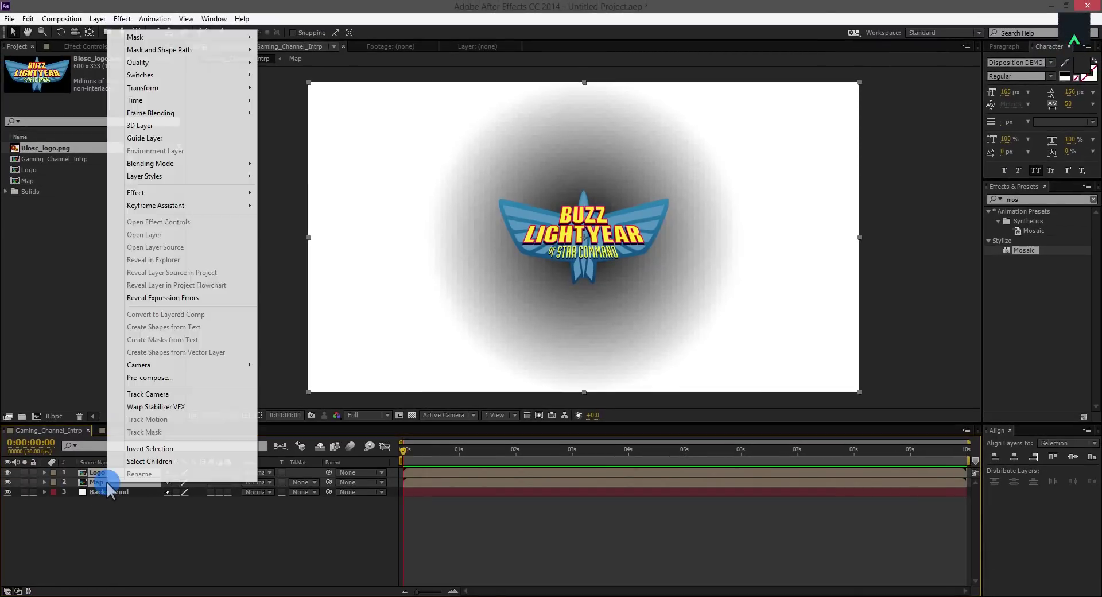
pyautogui.click(159, 374)
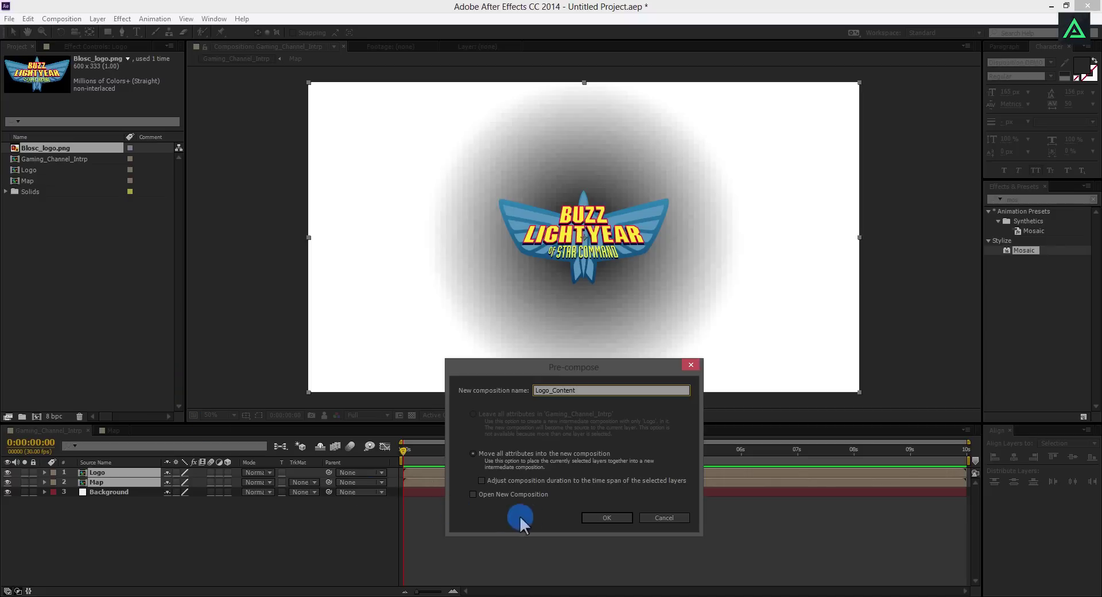
pyautogui.click(609, 517)
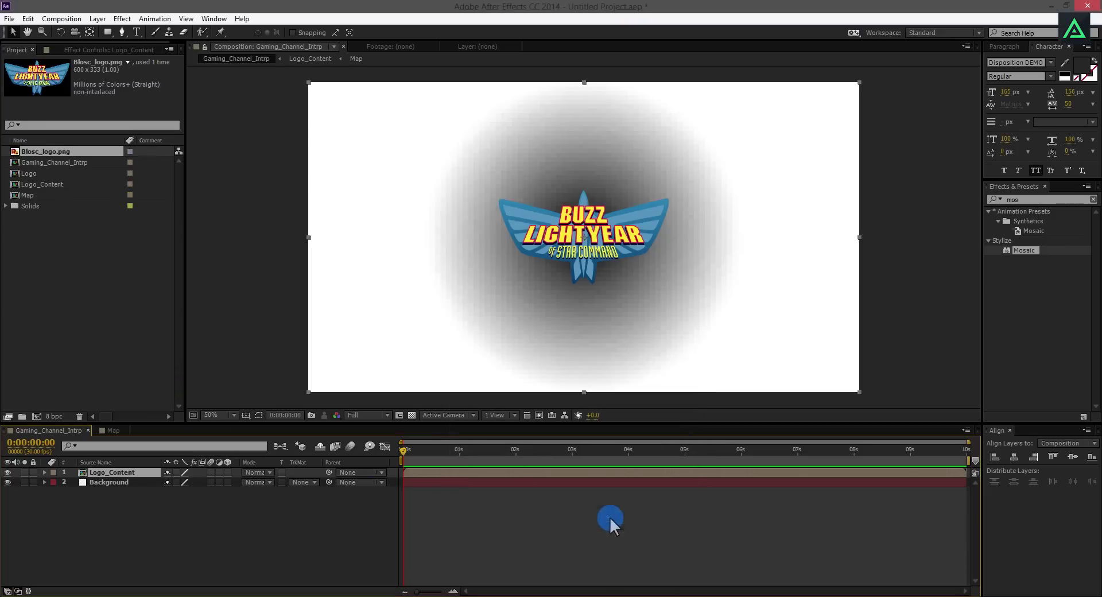
# Open the Logo_Content composition and look through its nested Logo and Map compositions
pyautogui.doubleClick(116, 473)
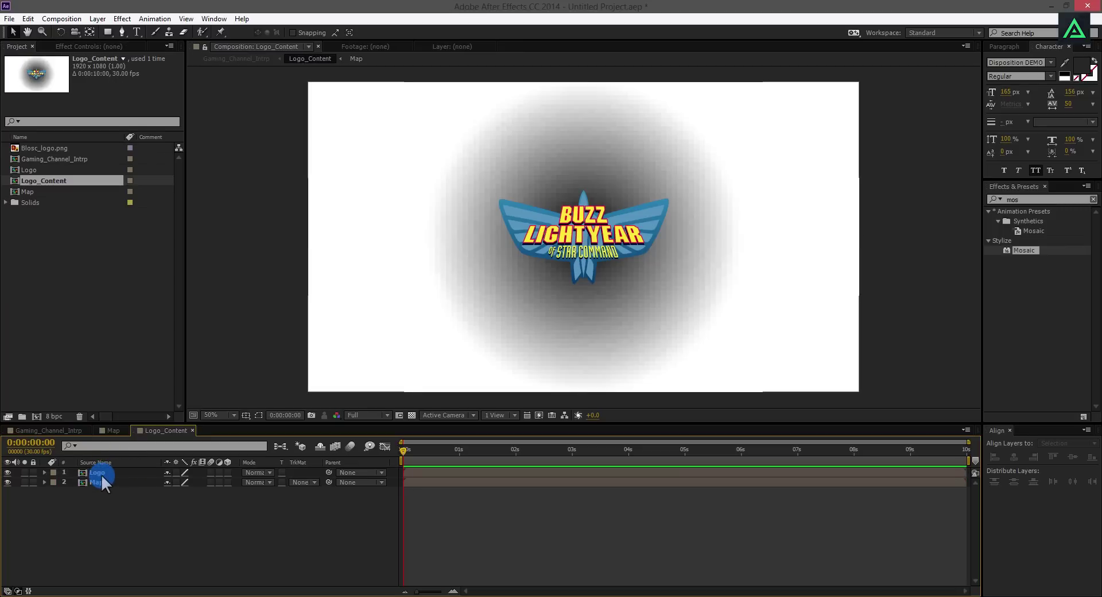
pyautogui.doubleClick(101, 473)
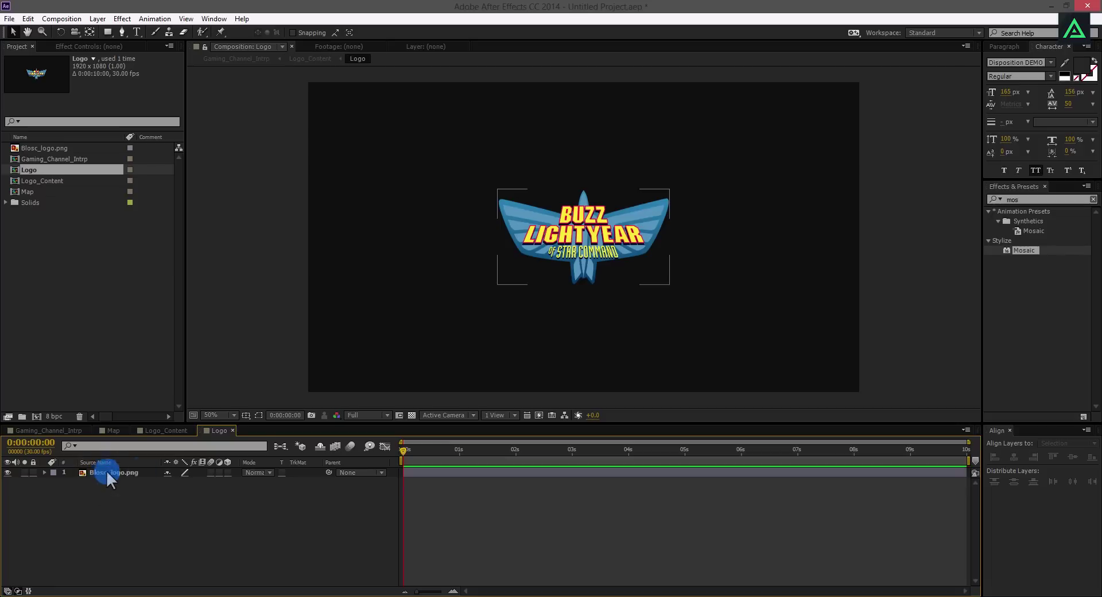
pyautogui.click(164, 429)
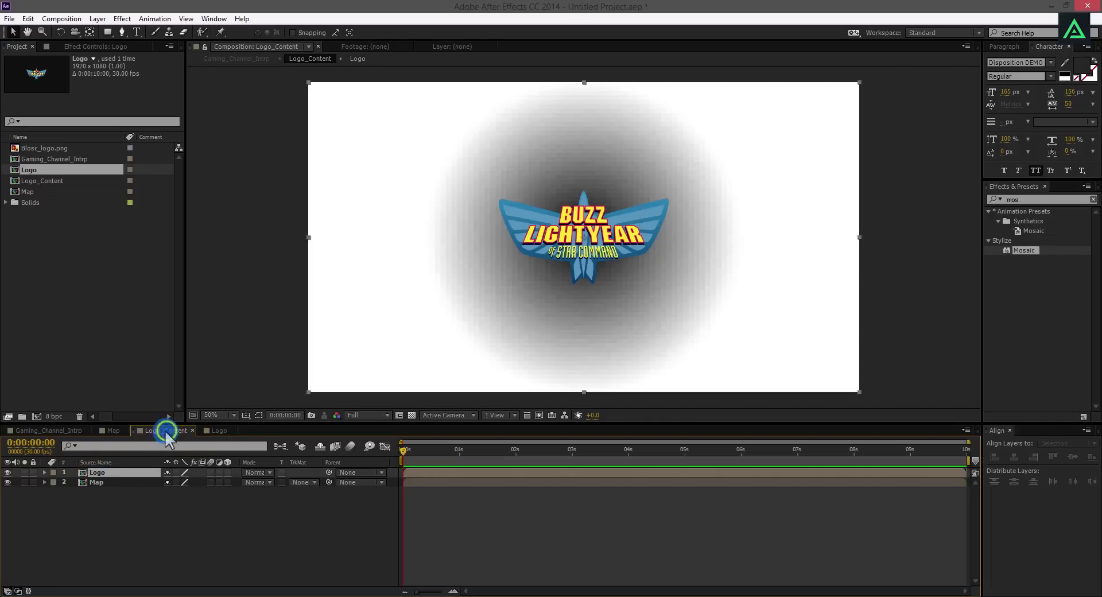
pyautogui.doubleClick(98, 482)
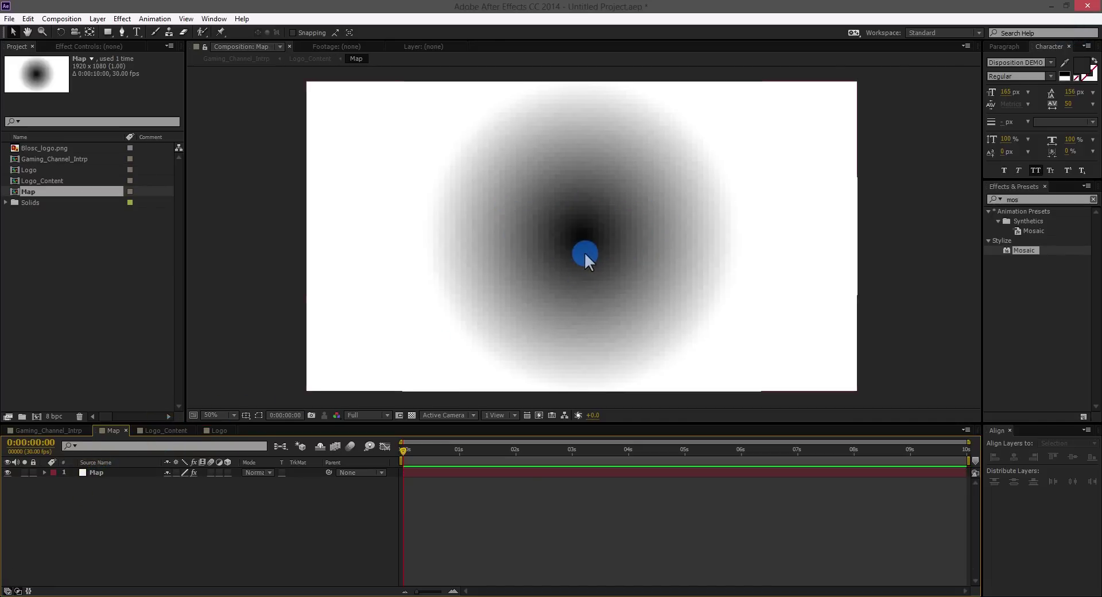
pyautogui.click(154, 438)
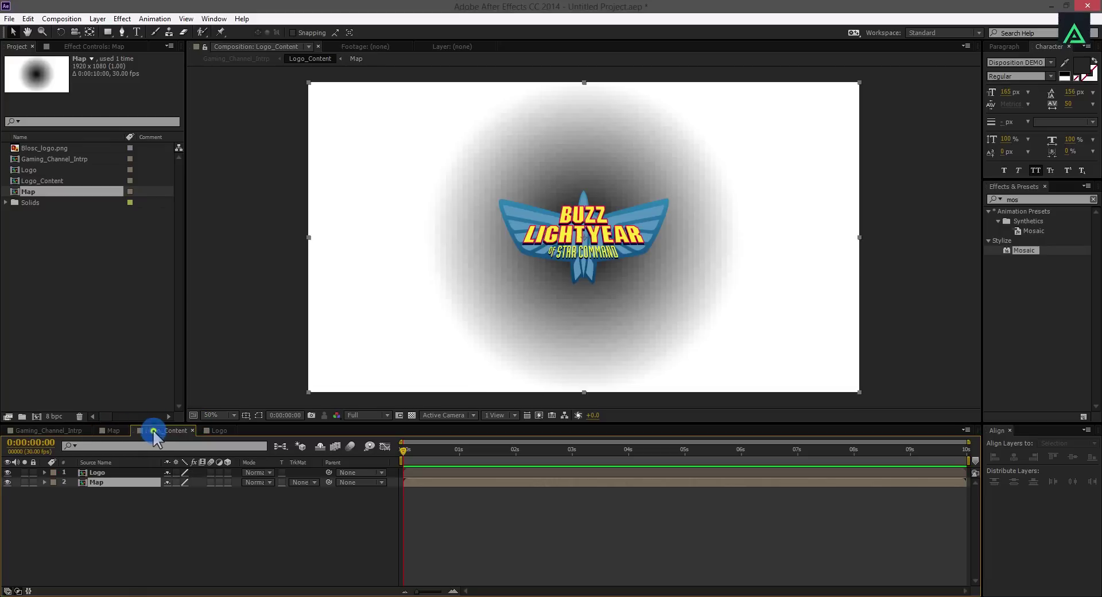
# Find the Gradient Wipe transition effect and apply it to the Logo layer in Logo_Content
pyautogui.click(94, 473)
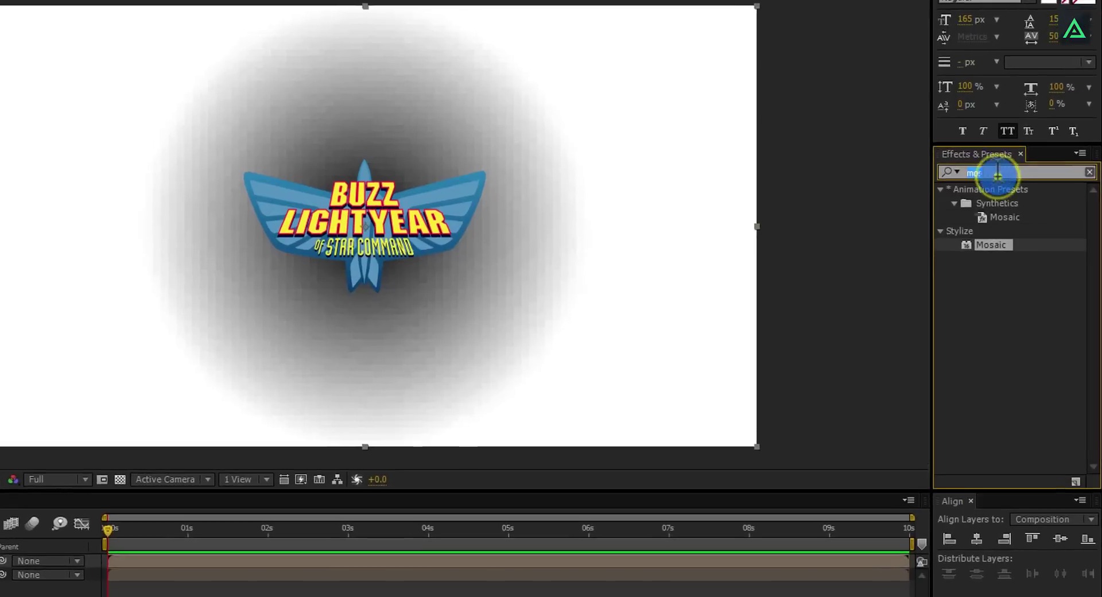
pyautogui.write('g')
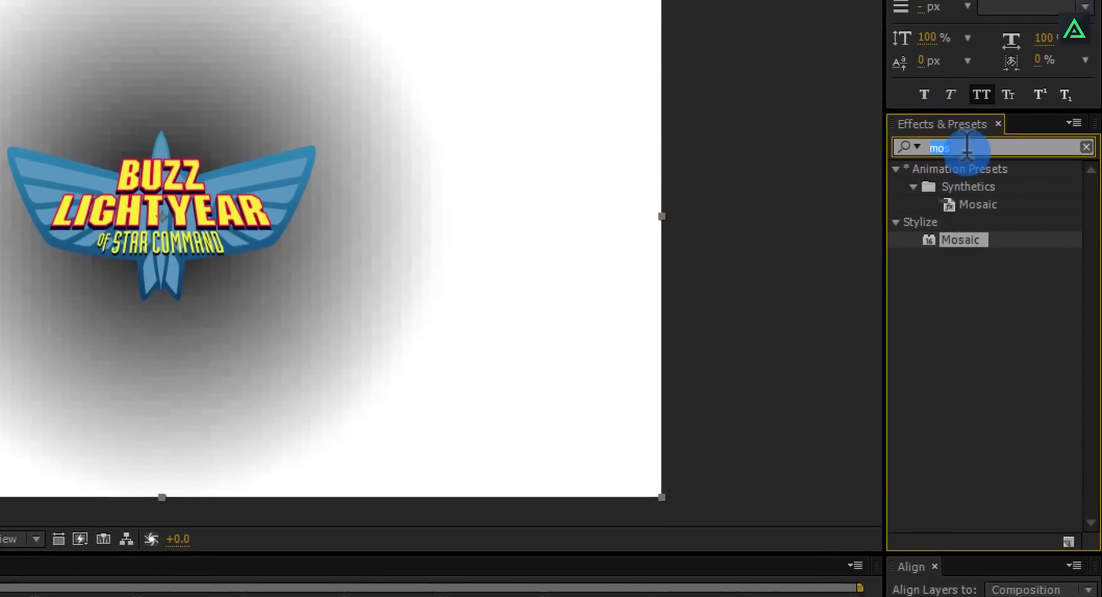
pyautogui.write('radie')
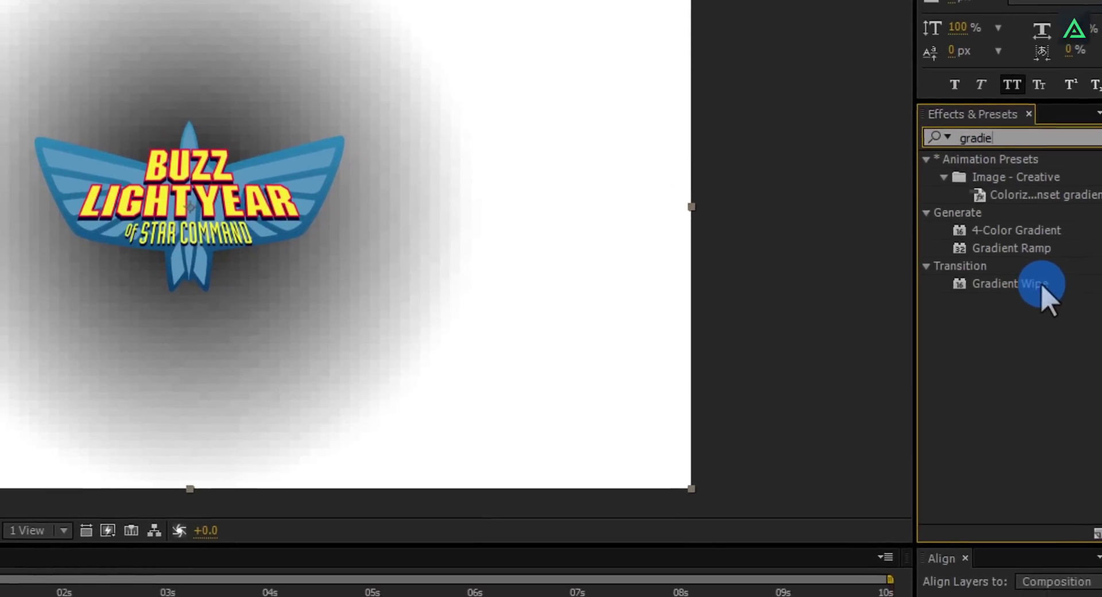
pyautogui.moveTo(1009, 295); pyautogui.dragTo(4, 456)
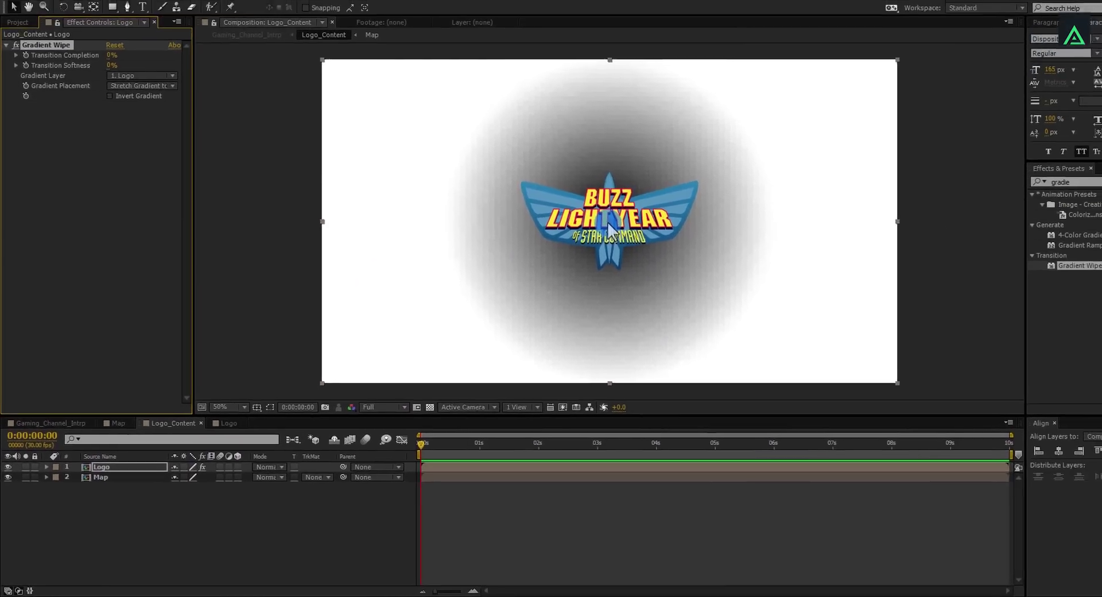
# Set the Gradient Wipe's gradient layer to 2. Map and test the transition completion, returning it to 0%
pyautogui.scroll(1, 810, 96)
pyautogui.press('h')
pyautogui.moveTo(667, 236); pyautogui.dragTo(489, 201)
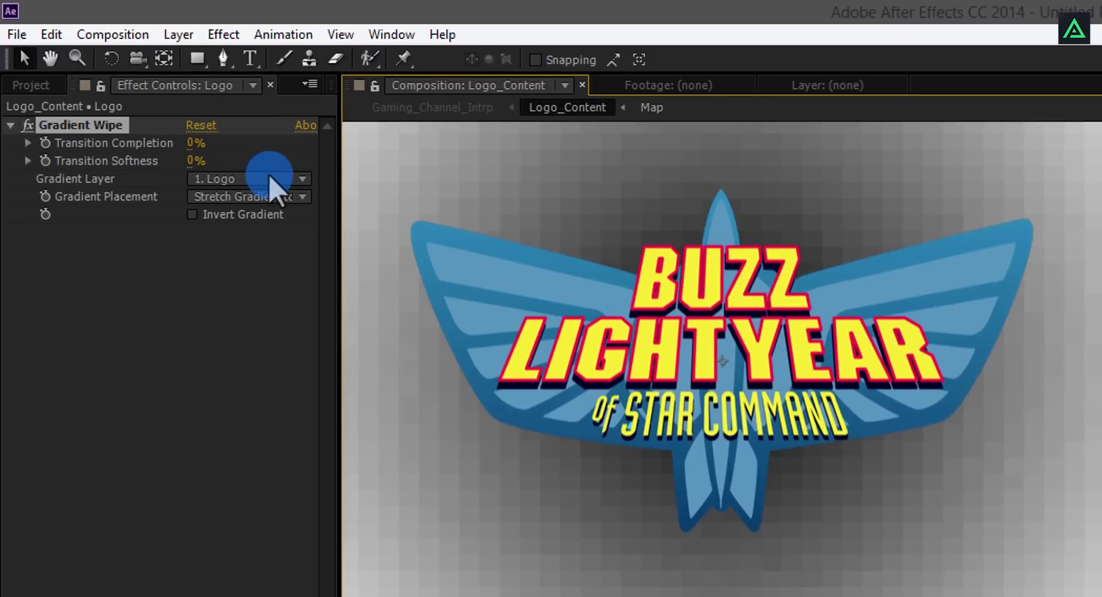
pyautogui.click(269, 179)
pyautogui.click(274, 252)
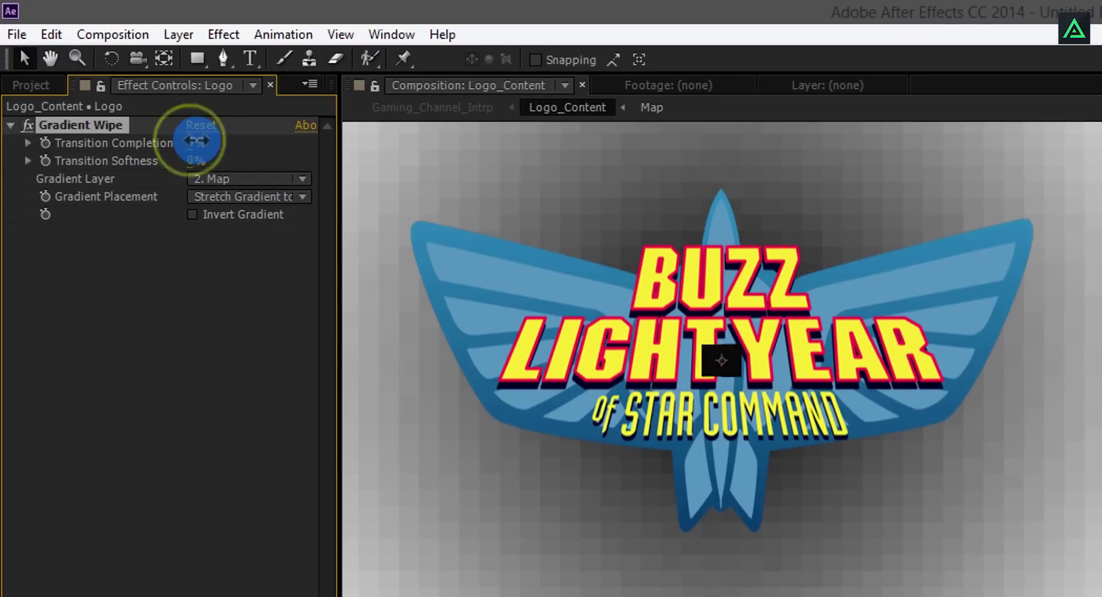
pyautogui.moveTo(197, 140); pyautogui.dragTo(189, 160)
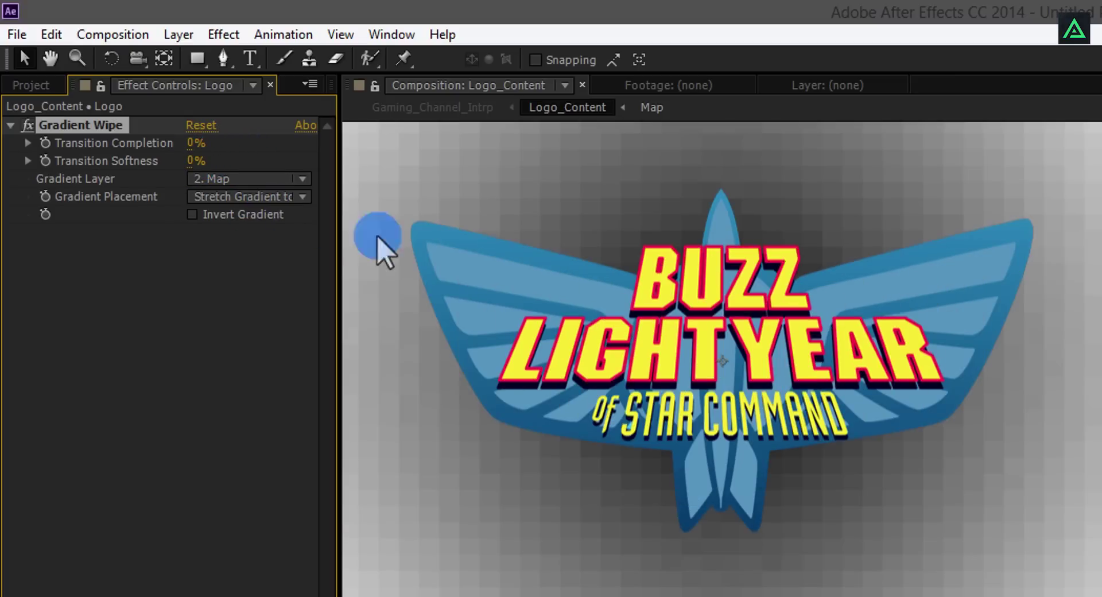
# Invert the Gradient Wipe's gradient while testing its transition completion, and hide the Map layer in Logo_Content
pyautogui.moveTo(191, 141); pyautogui.dragTo(216, 163)
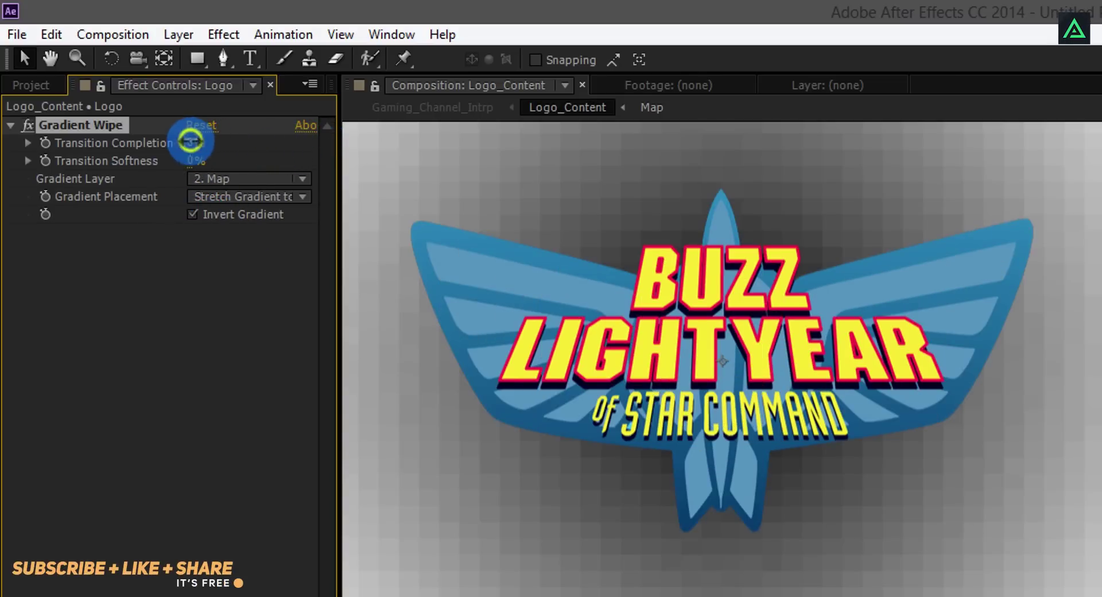
pyautogui.moveTo(227, 141); pyautogui.dragTo(243, 167)
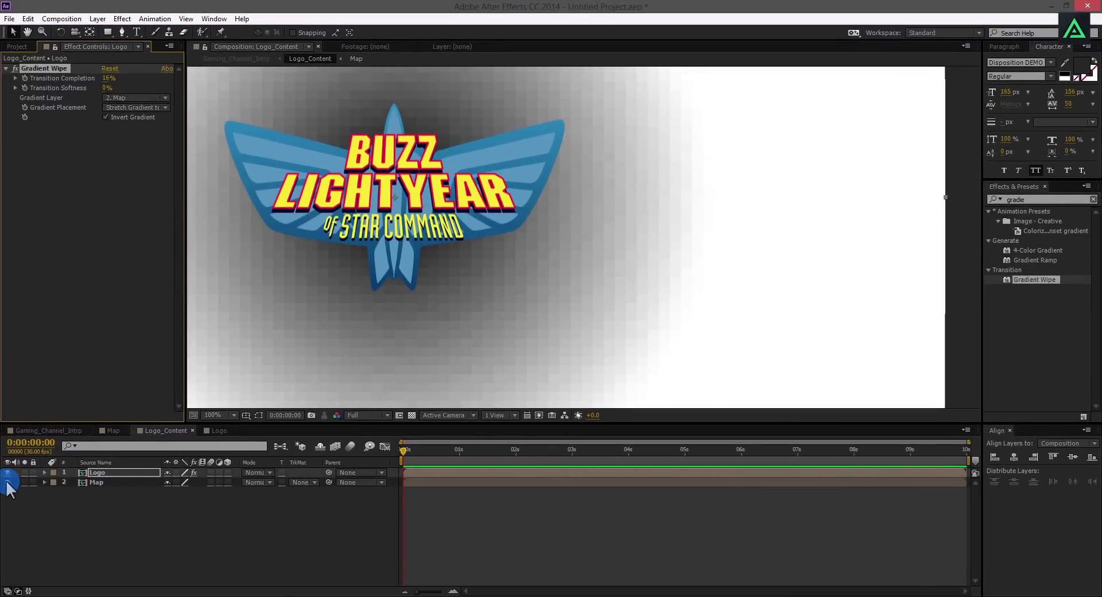
pyautogui.click(8, 482)
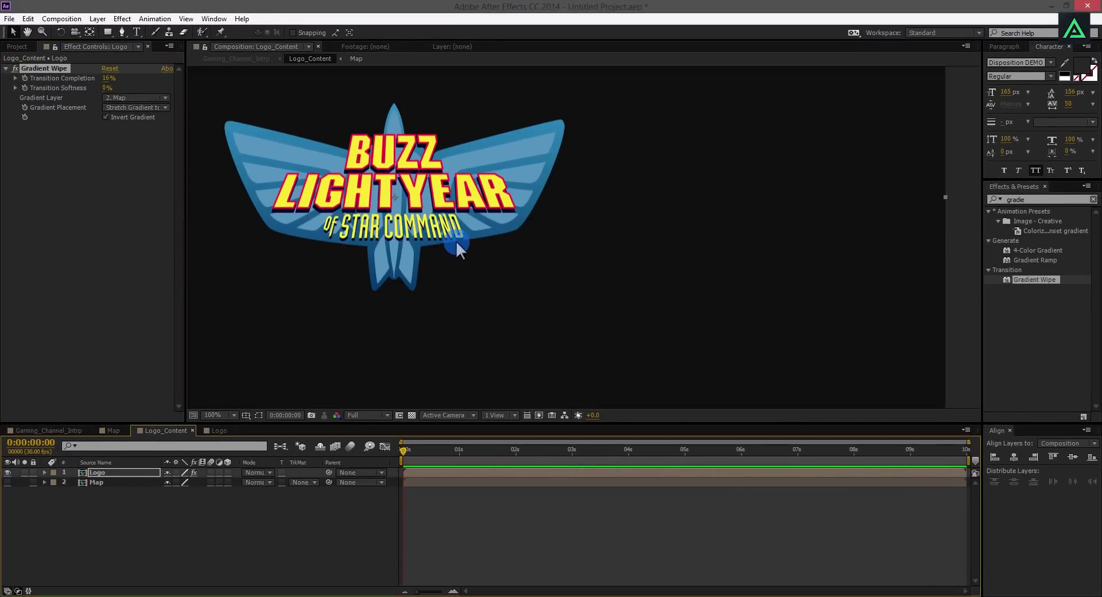
pyautogui.moveTo(434, 201); pyautogui.dragTo(566, 207)
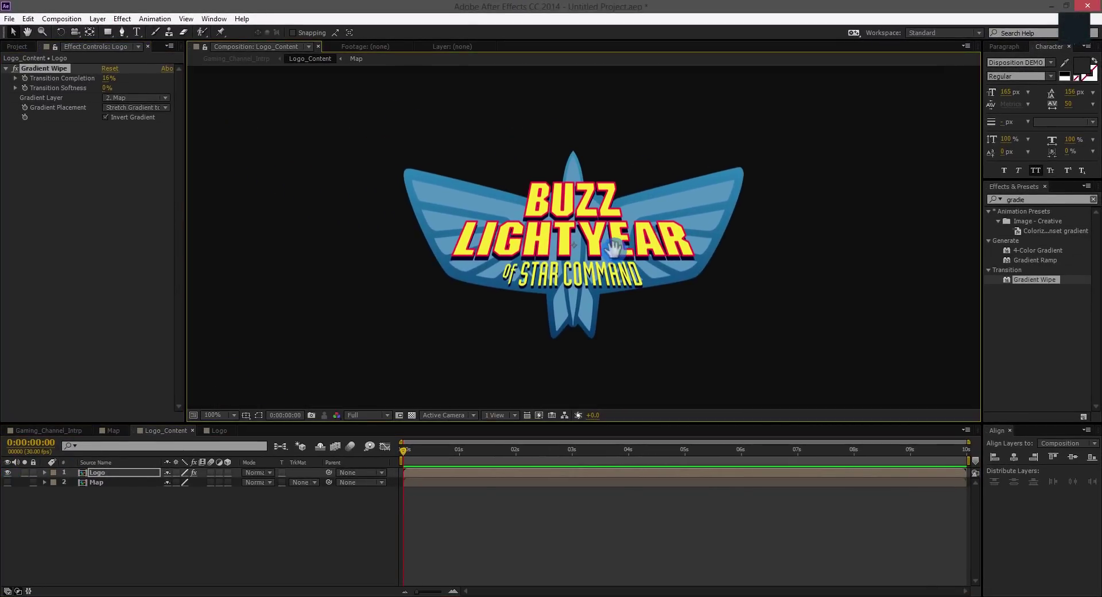
pyautogui.scroll(-2, 613, 249)
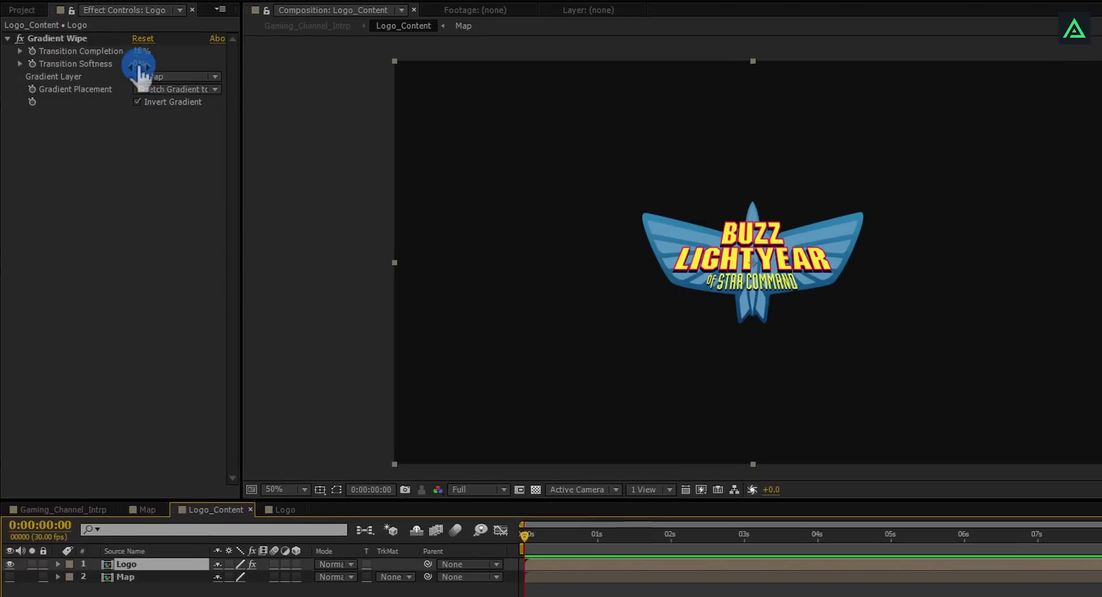
# Keyframe the Gradient Wipe's Transition Completion at 100% at 0:00:00:00 and at 0% at 0:00:09:29
pyautogui.moveTo(171, 50); pyautogui.dragTo(213, 60)
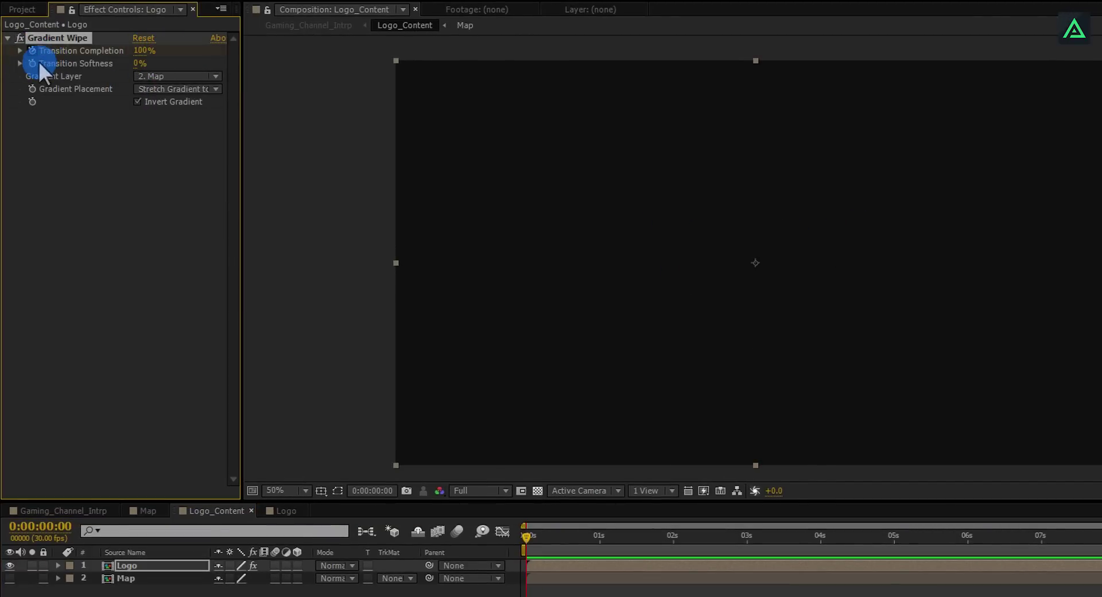
pyautogui.moveTo(531, 537); pyautogui.dragTo(1095, 491)
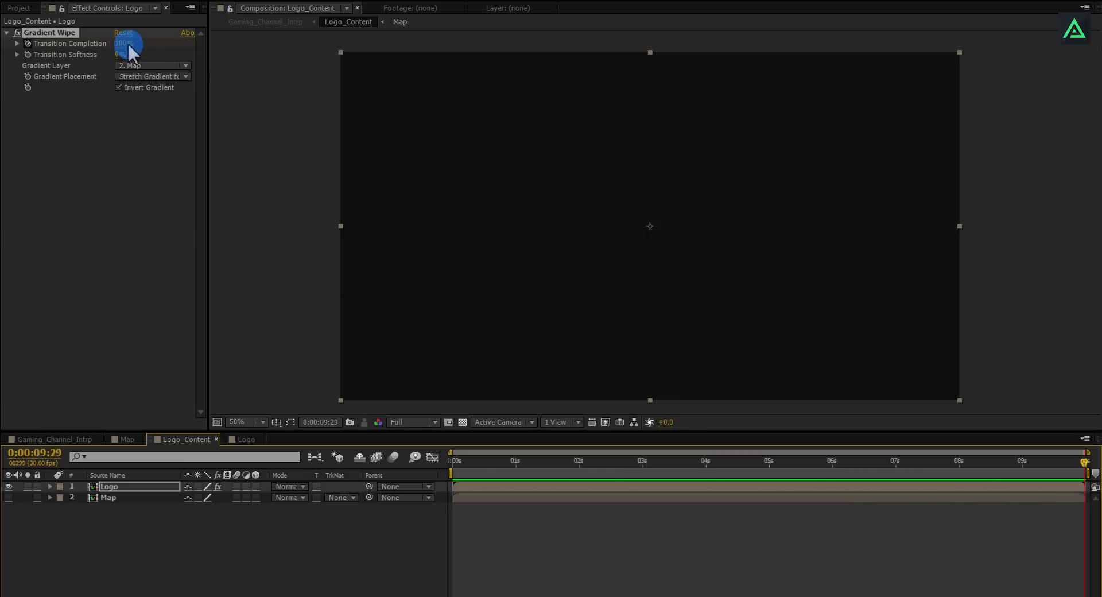
pyautogui.moveTo(125, 44); pyautogui.dragTo(9, 118)
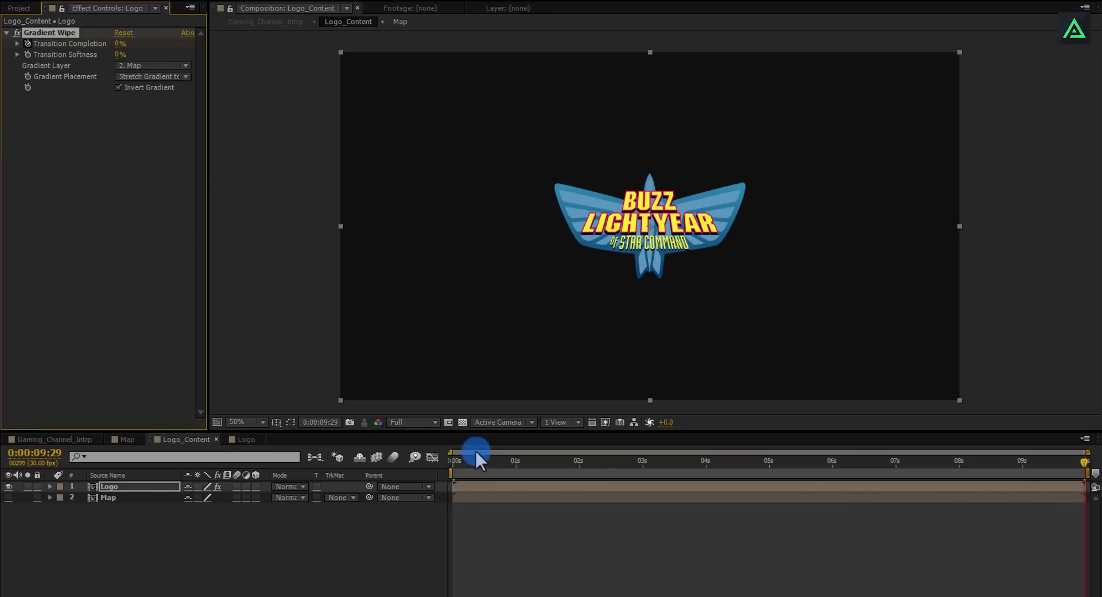
# Scrub through the Logo_Content timeline to examine the mosaic reveal of the logo
pyautogui.moveTo(451, 459); pyautogui.dragTo(506, 464)
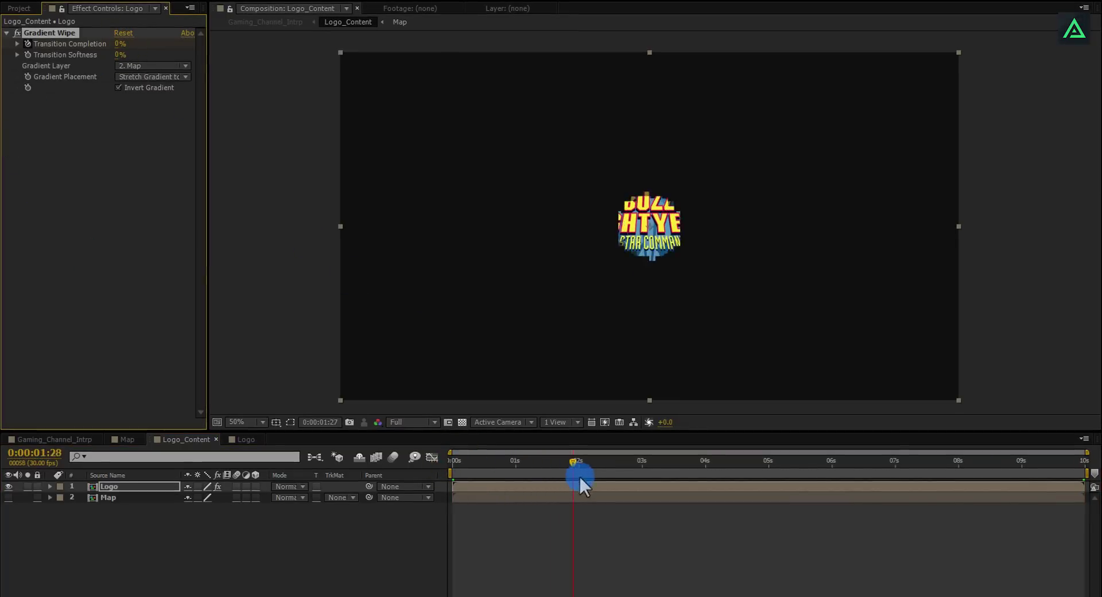
pyautogui.moveTo(681, 484); pyautogui.dragTo(849, 509)
pyautogui.scroll(1, 611, 233)
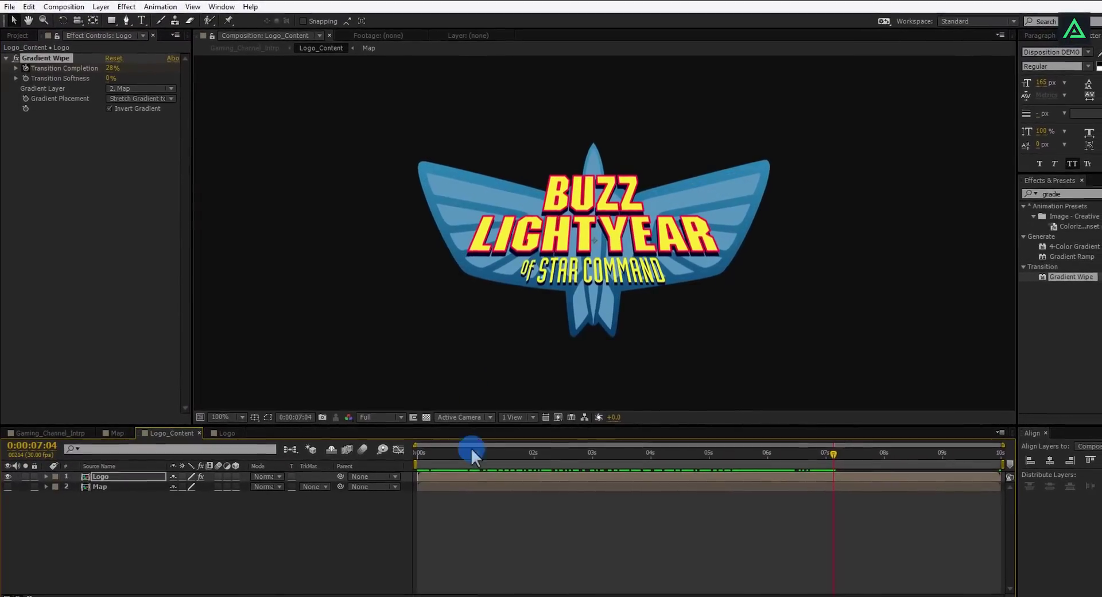
pyautogui.moveTo(436, 455); pyautogui.dragTo(780, 478)
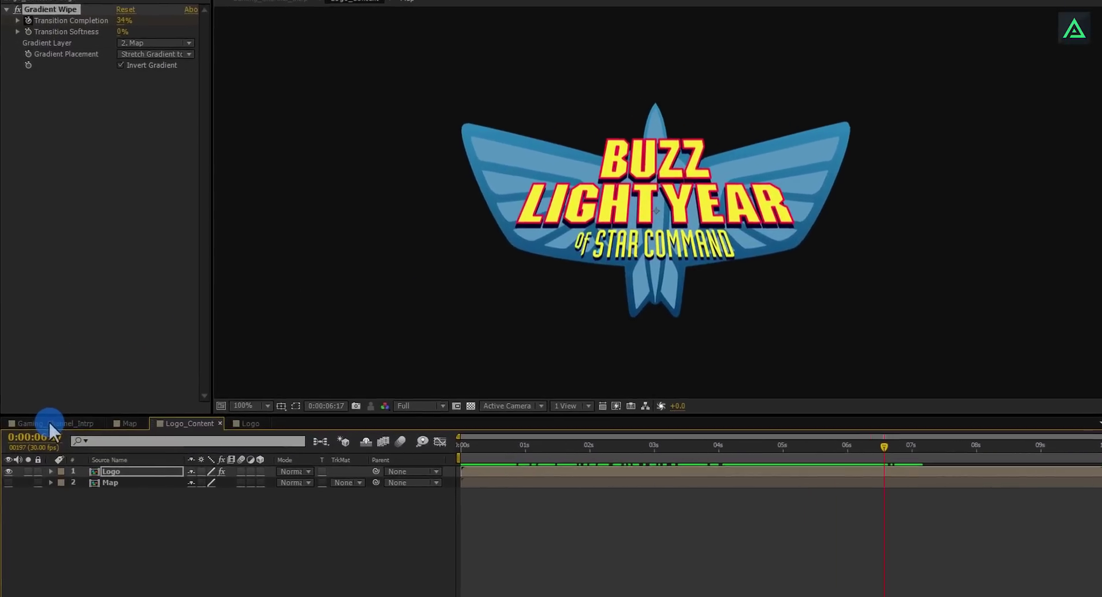
# Make the Logo_Content layer 3D in the Gaming_Channel_Intrp composition and add a two-node camera with the 50mm preset
pyautogui.click(54, 417)
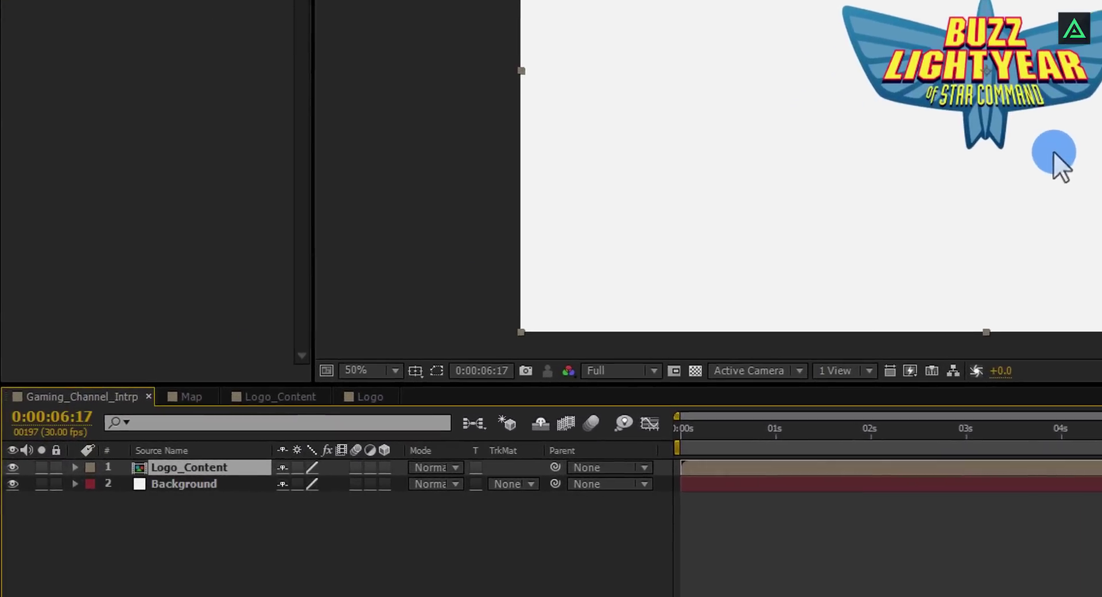
pyautogui.click(405, 466)
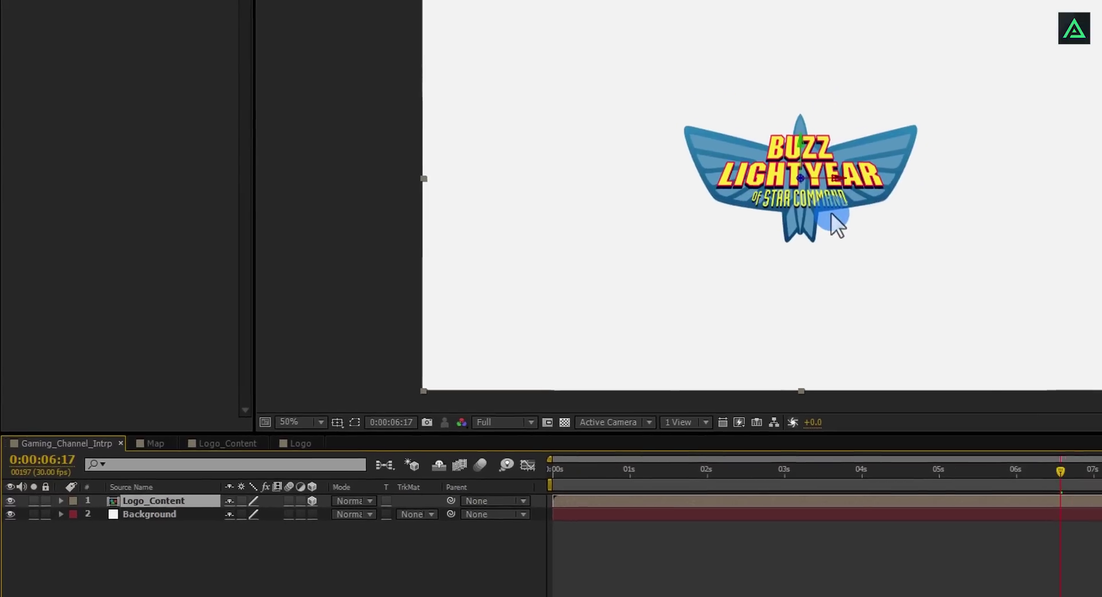
pyautogui.rightClick(181, 549)
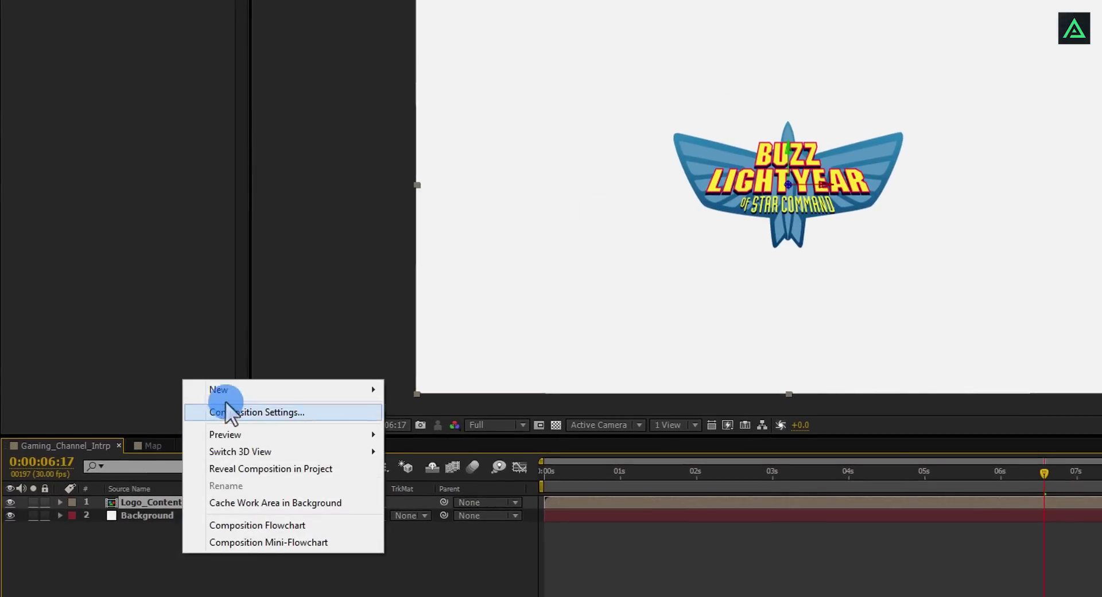
pyautogui.moveTo(224, 385)
pyautogui.click(450, 462)
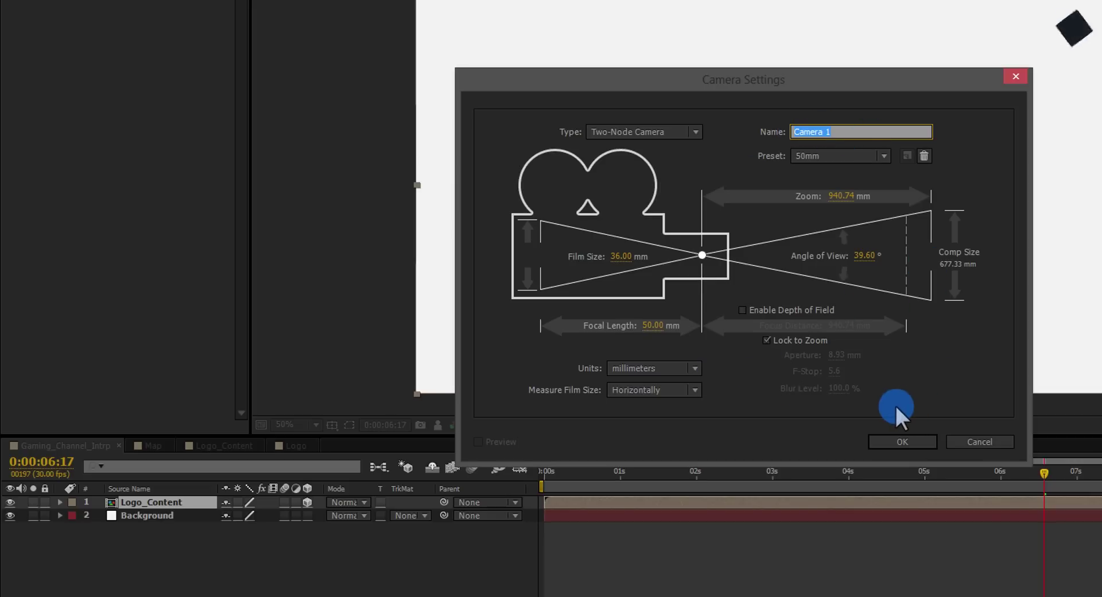
pyautogui.click(902, 441)
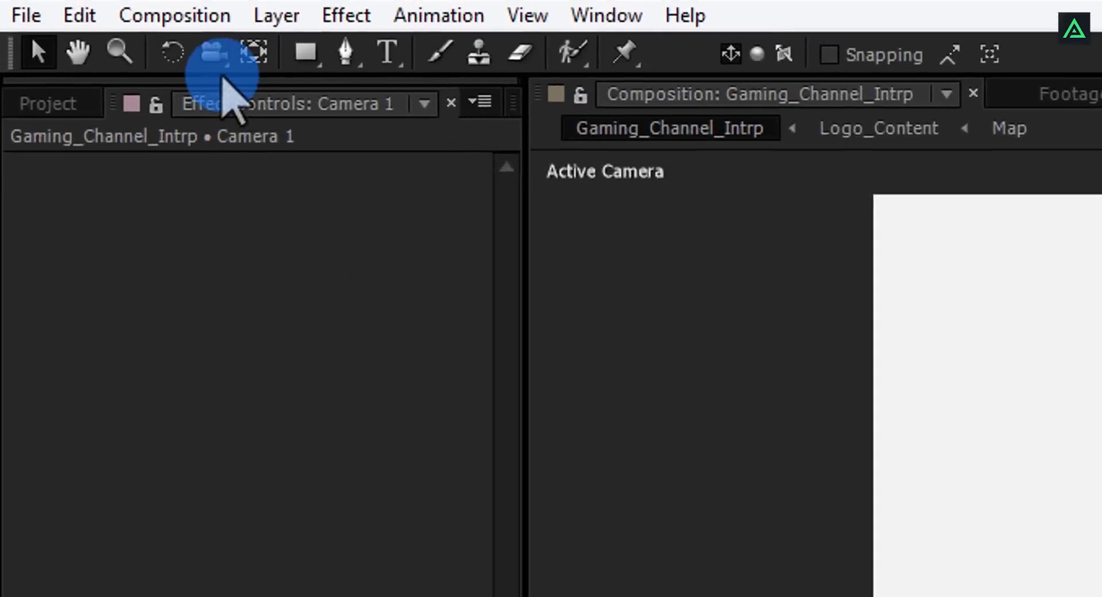
# Orbit the camera with the camera tool so the logo is seen at a steep angle
pyautogui.click(214, 53)
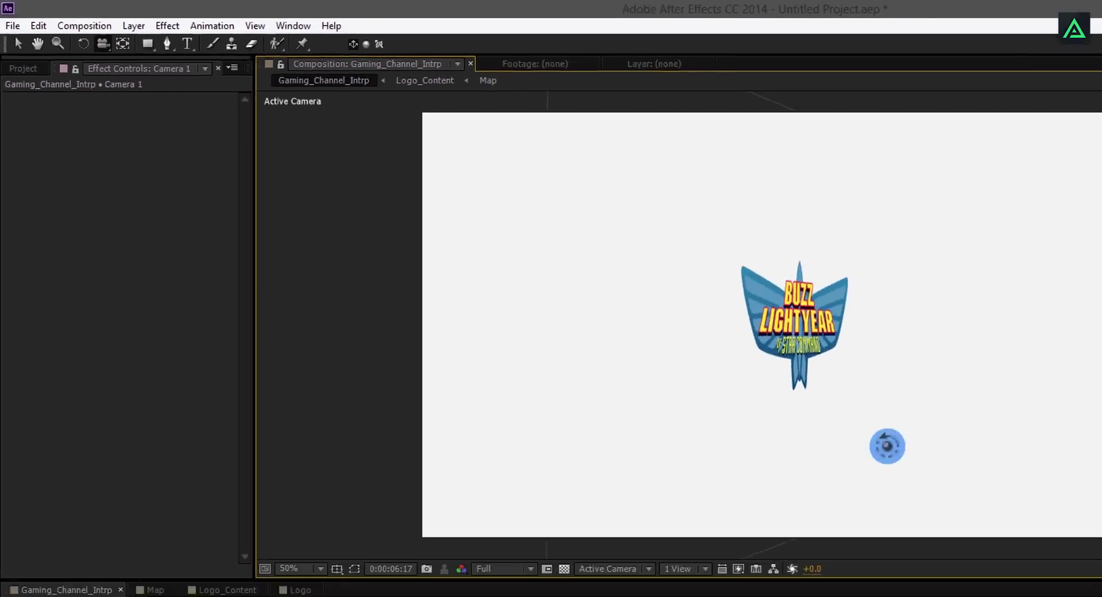
pyautogui.moveTo(885, 446); pyautogui.dragTo(778, 322)
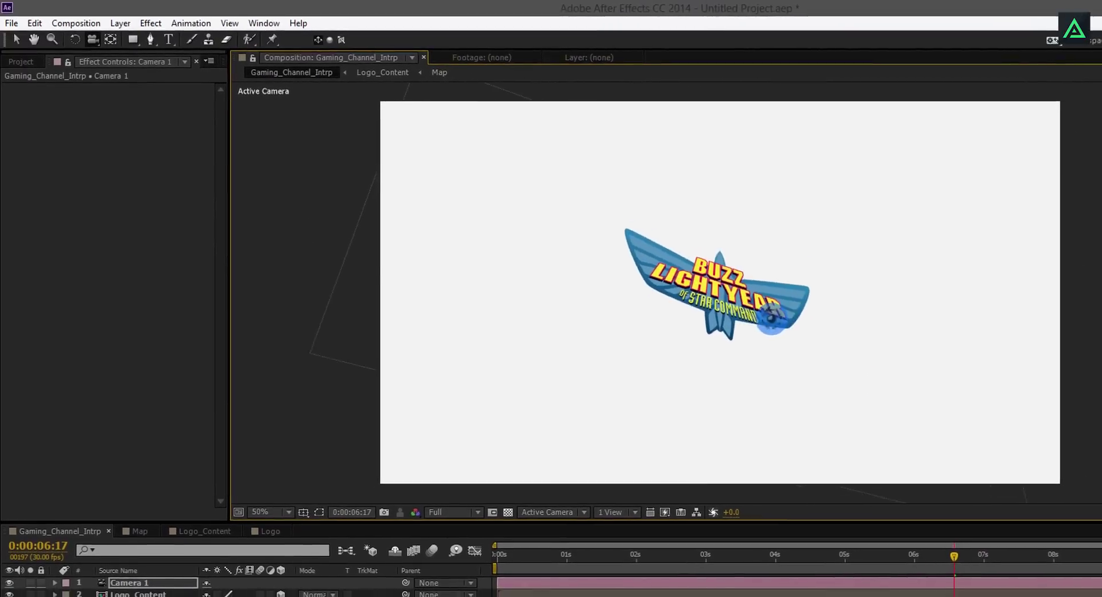
pyautogui.scroll(2, 731, 300)
pyautogui.scroll(-1, 686, 286)
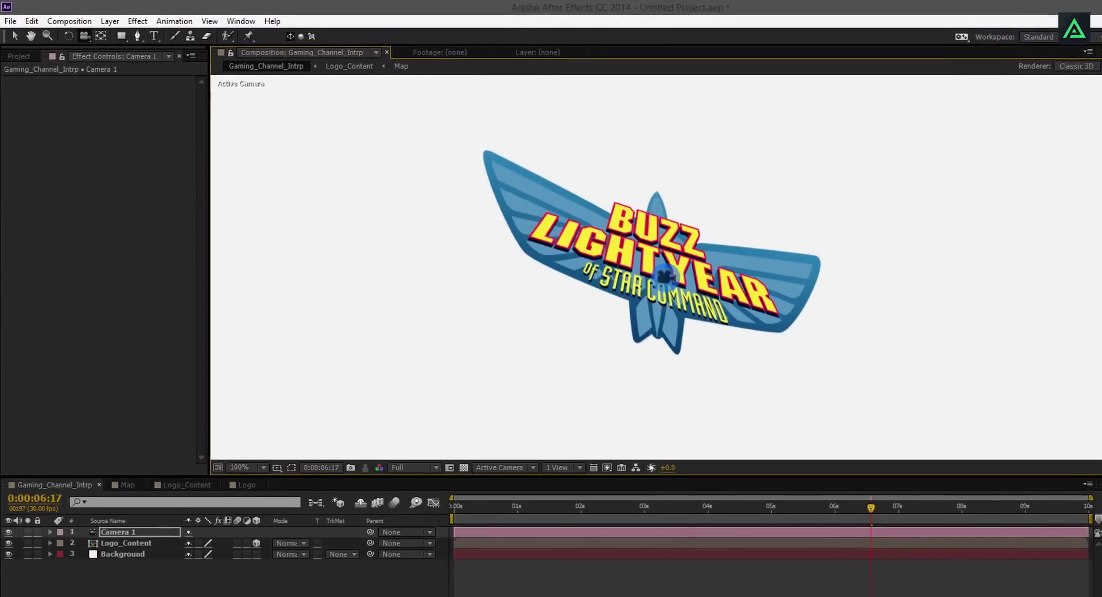
pyautogui.moveTo(686, 285); pyautogui.dragTo(715, 289)
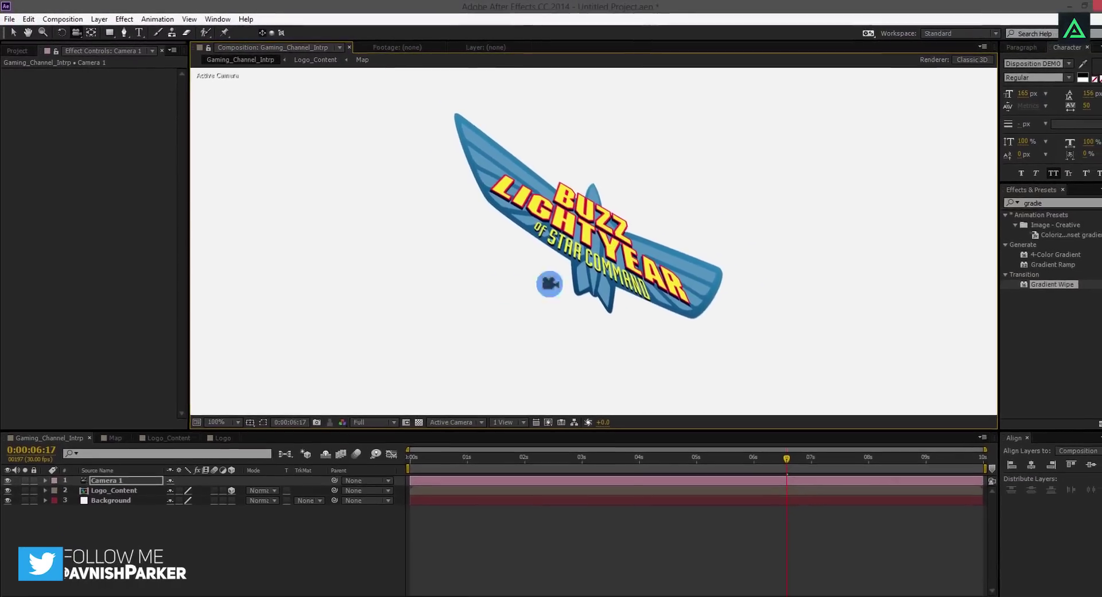
# Duplicate the Logo_Content layer and set the lower copy's Z position to -3
pyautogui.click(96, 489)
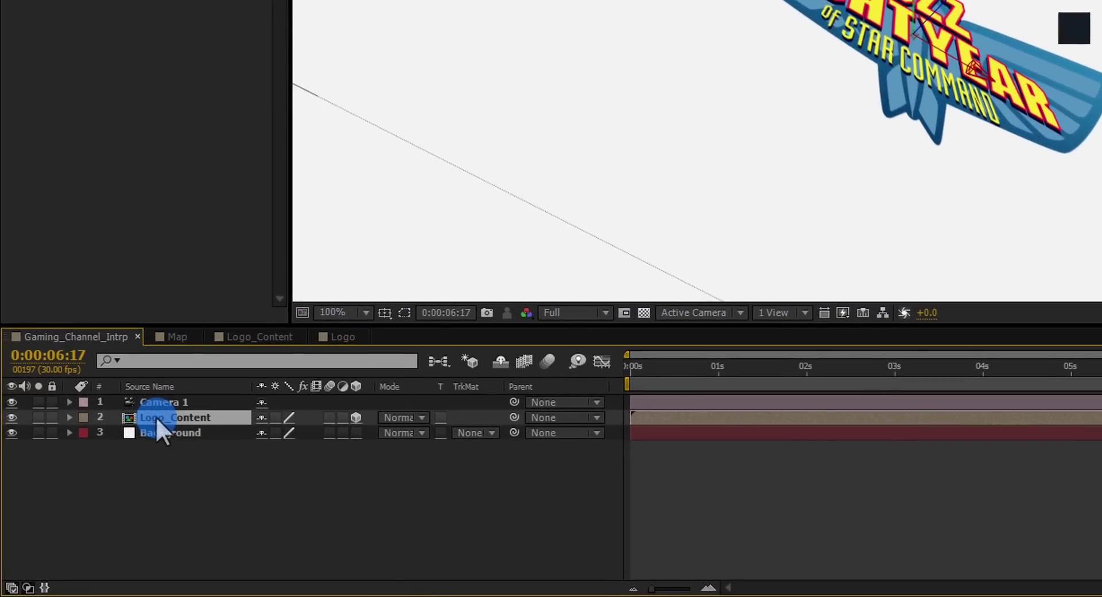
pyautogui.hotkey('ctrl', 'd')
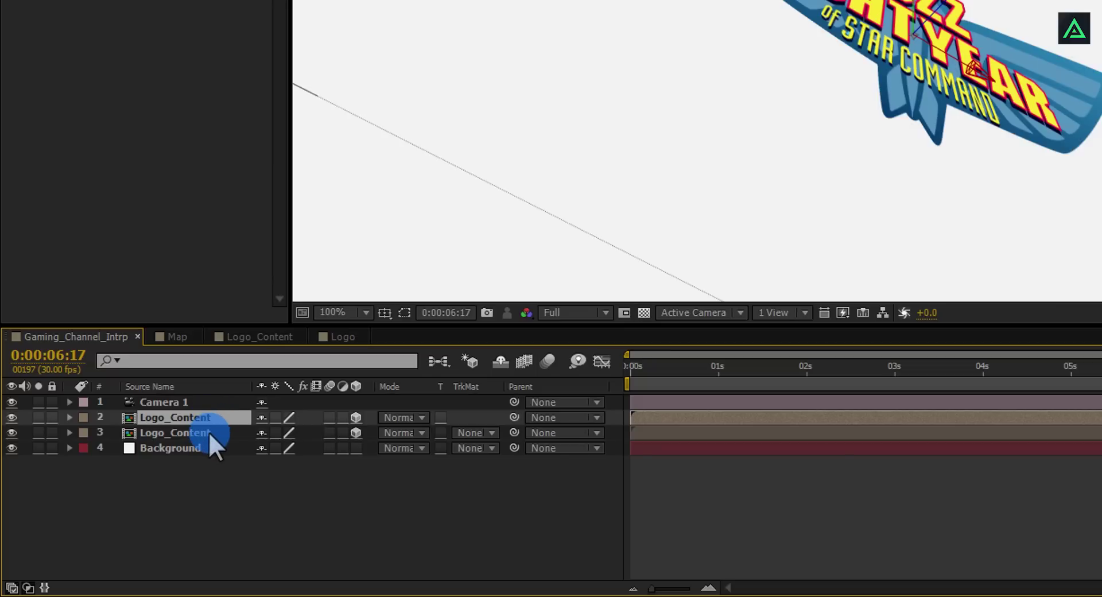
pyautogui.click(208, 432)
pyautogui.press('p')
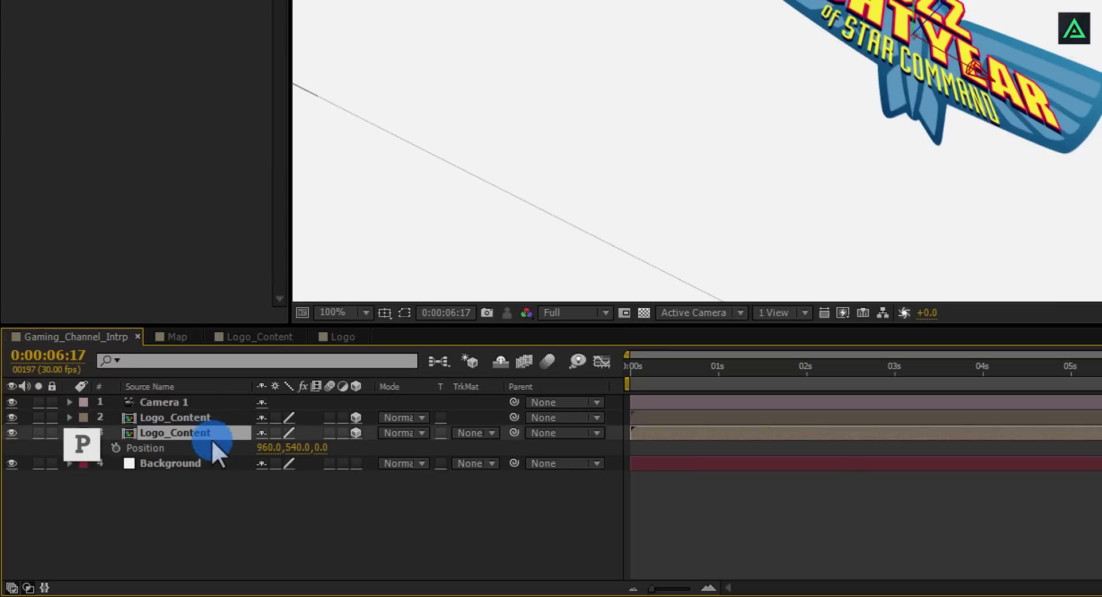
pyautogui.click(321, 446)
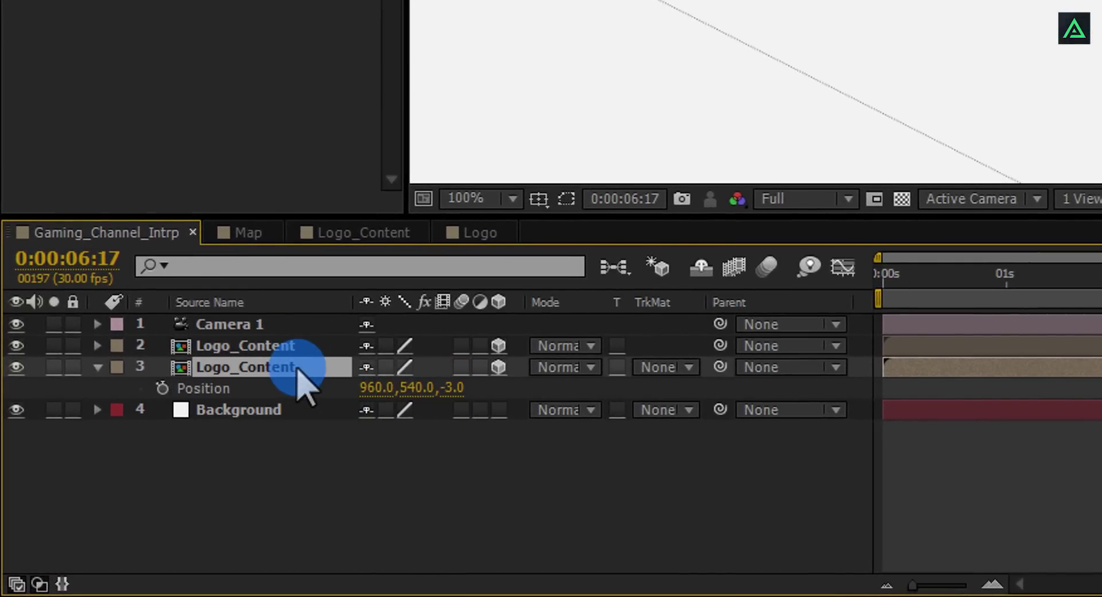
# Stack two more Logo_Content duplicates beneath the existing copies, with Z positions of -6 and -9
pyautogui.hotkey('ctrl', 'd')
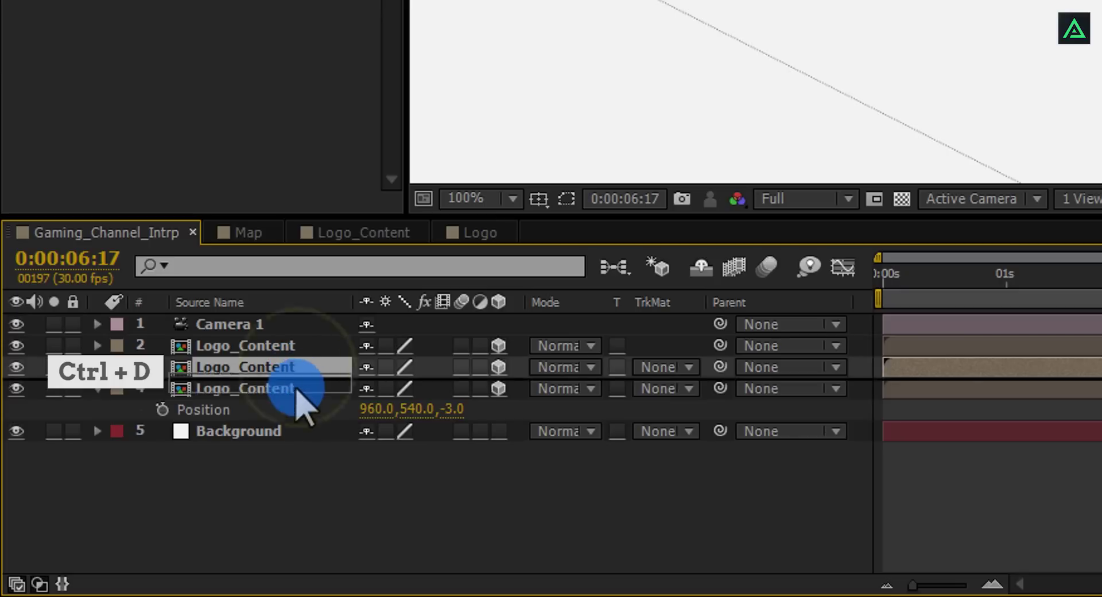
pyautogui.moveTo(301, 405); pyautogui.dragTo(301, 422)
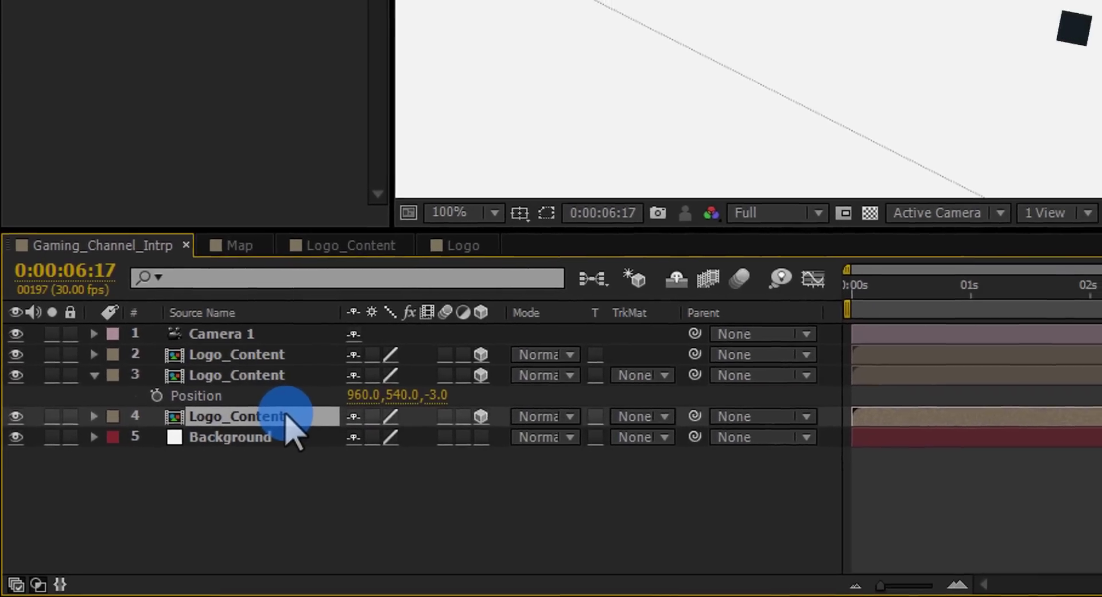
pyautogui.press('p')
pyautogui.moveTo(447, 434); pyautogui.dragTo(441, 435)
pyautogui.click(279, 417)
pyautogui.hotkey('ctrl', 'd')
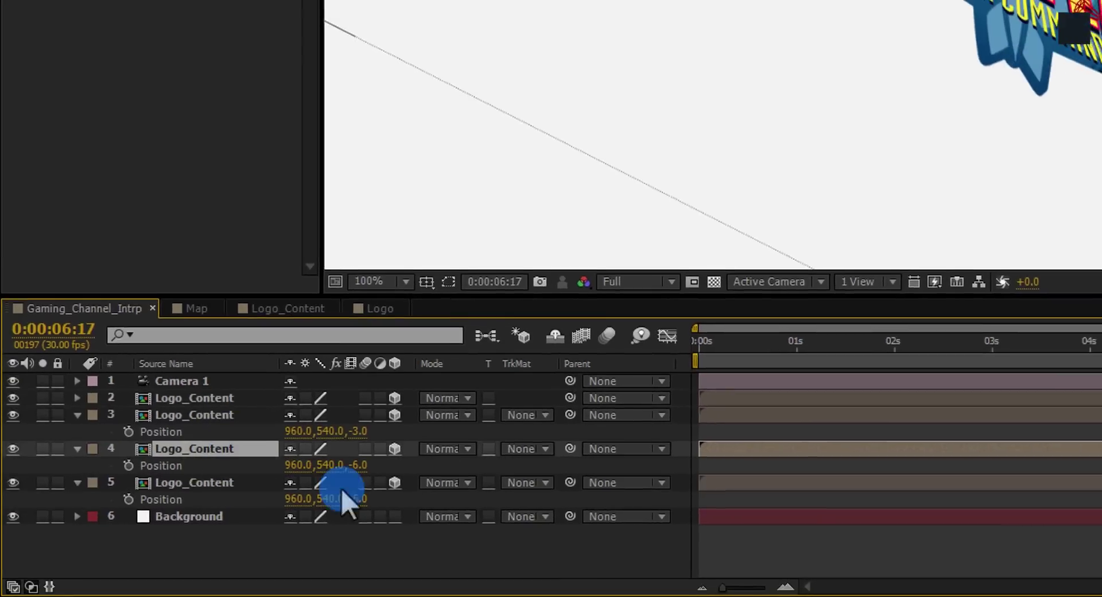
pyautogui.click(357, 499)
pyautogui.write('-9')
# Extend the logo stack with two further Logo_Content duplicates at Z positions -12 and -15
pyautogui.click(241, 481)
pyautogui.hotkey('ctrl', 'd')
pyautogui.press('p')
pyautogui.click(362, 533)
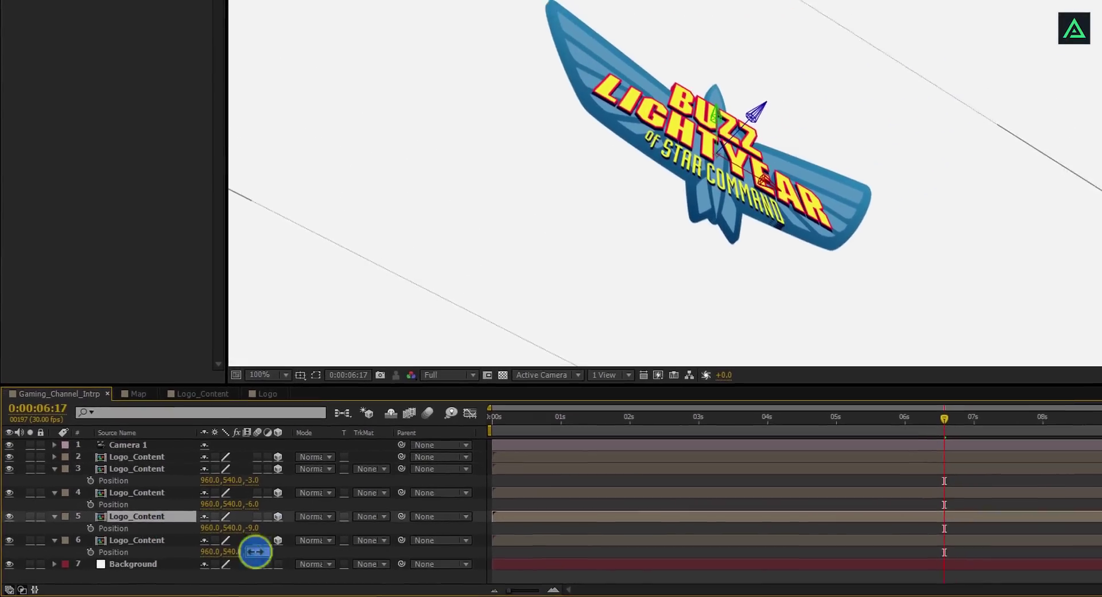
pyautogui.click(256, 551)
pyautogui.write('-12')
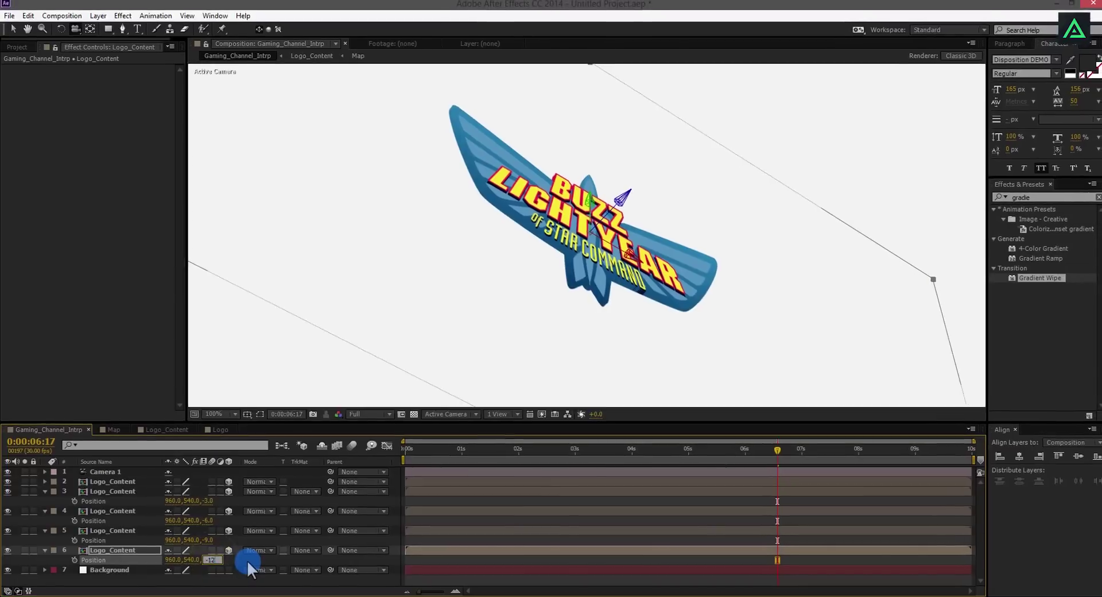
pyautogui.click(128, 550)
pyautogui.hotkey('ctrl', 'd')
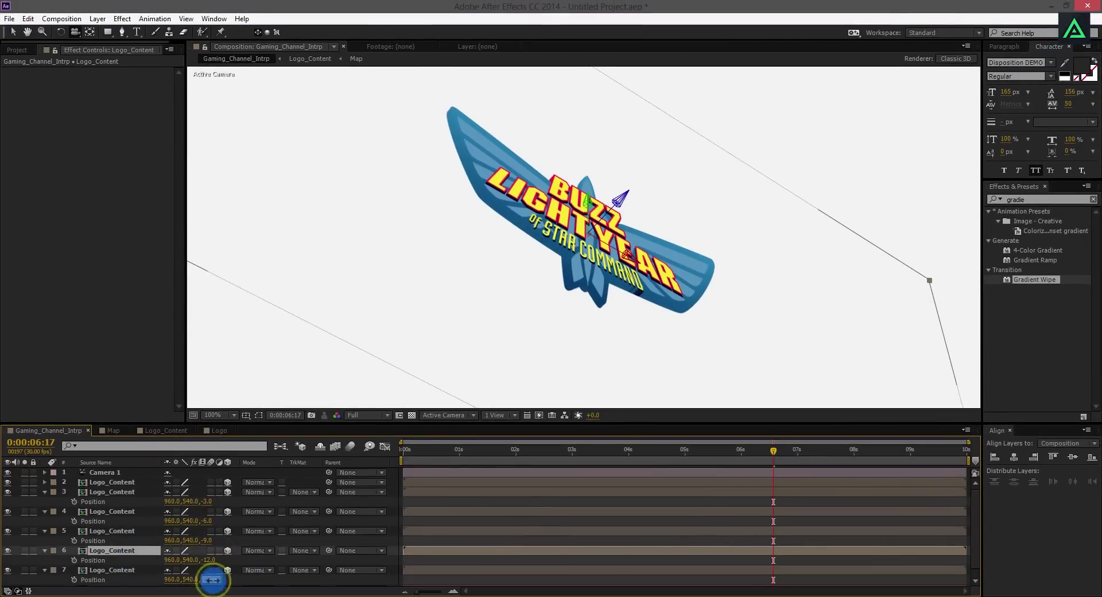
pyautogui.moveTo(212, 579); pyautogui.dragTo(204, 579)
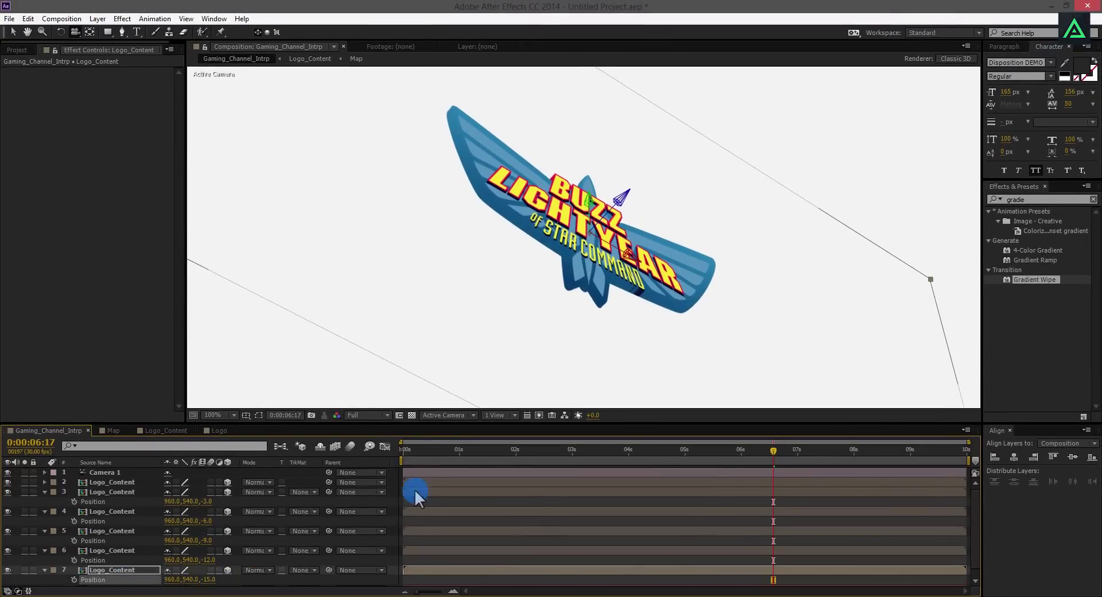
# Orbit the camera around the stacked logo and scrub the timeline to check the extruded reveal
pyautogui.moveTo(513, 222); pyautogui.dragTo(447, 277)
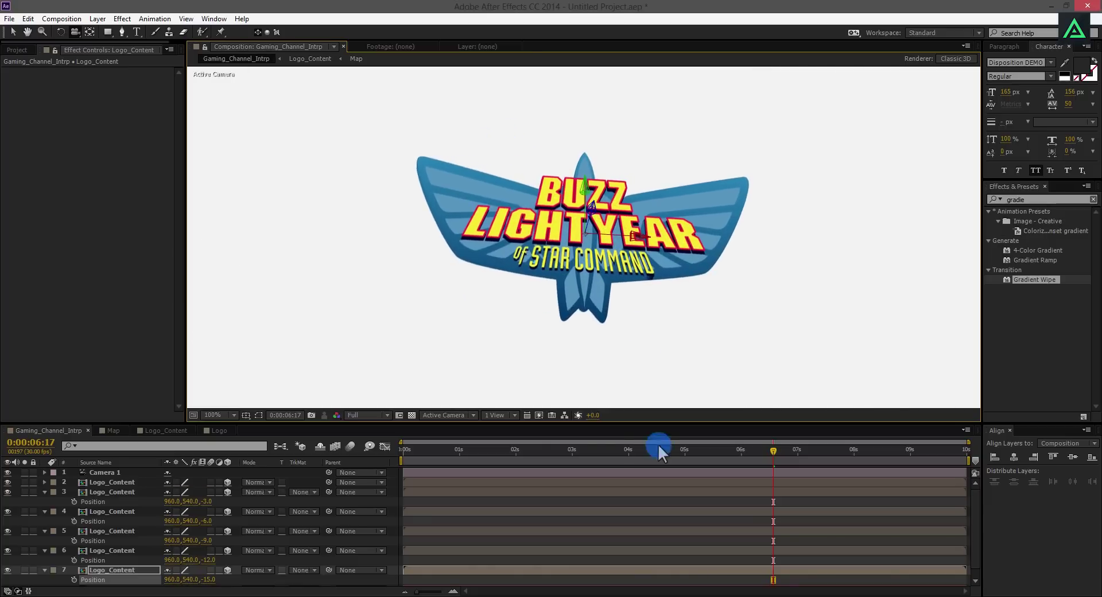
pyautogui.moveTo(659, 445); pyautogui.dragTo(751, 459)
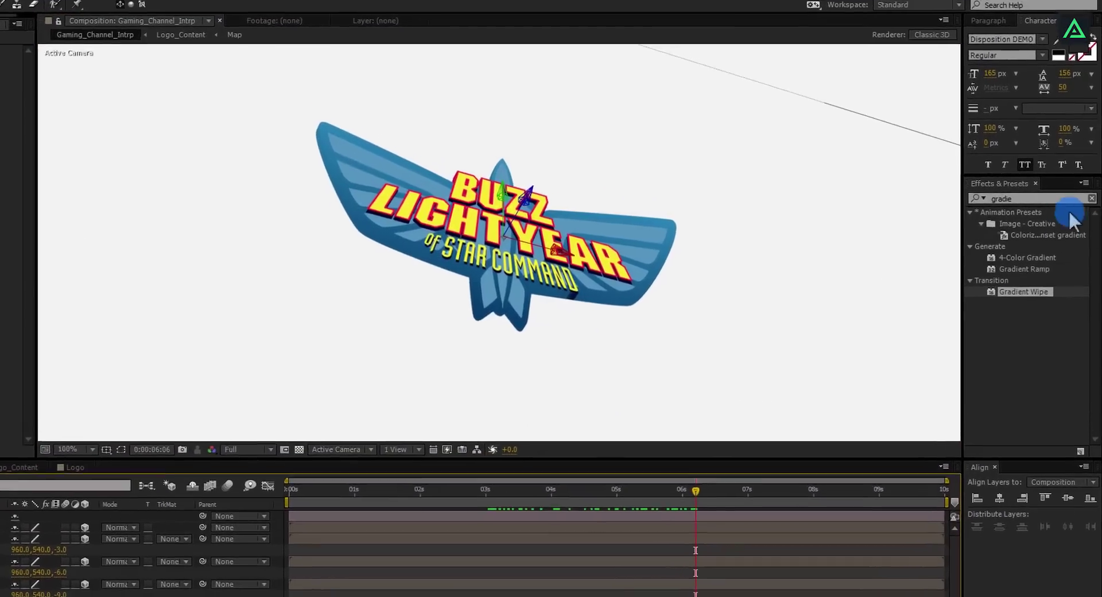
# Find the Curves effect and apply it to the bottom Logo_Content layer, number 7
pyautogui.click(1030, 198)
pyautogui.write('cu')
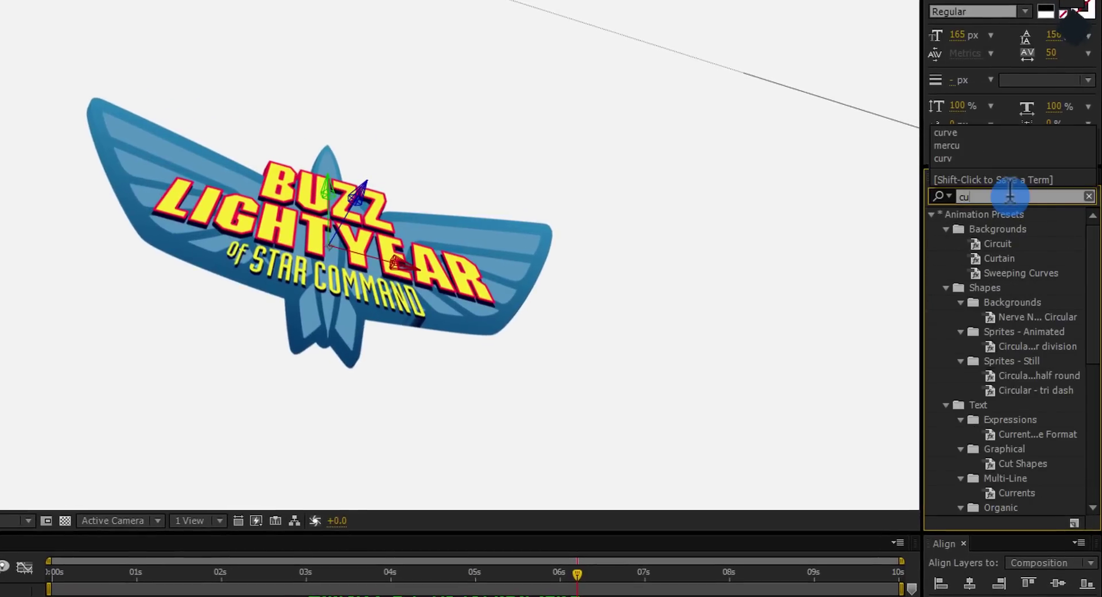
pyautogui.write('rve')
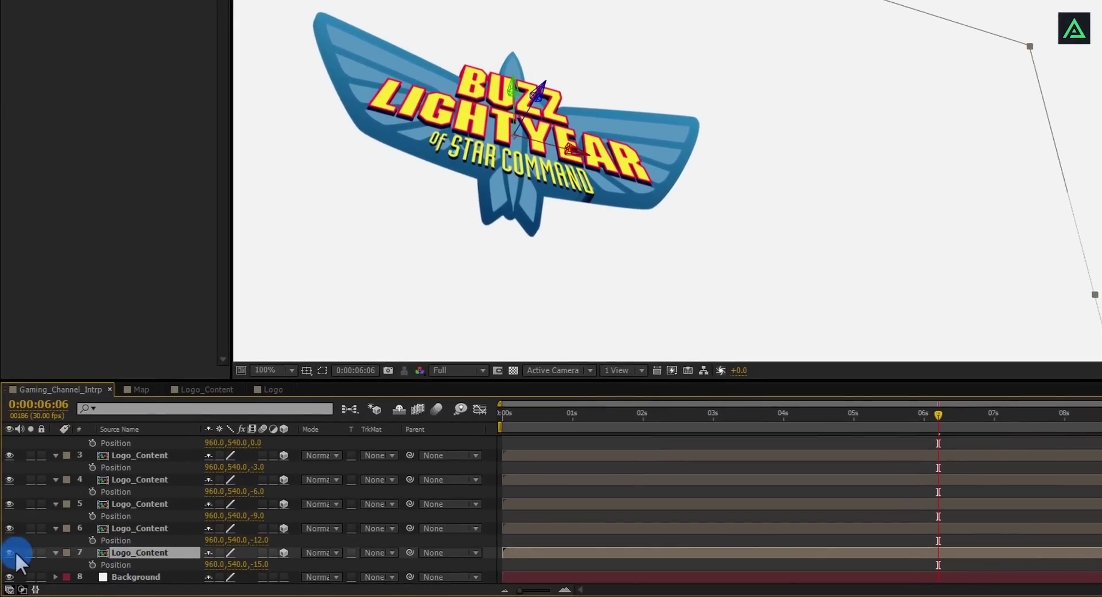
pyautogui.click(9, 554)
pyautogui.click(10, 552)
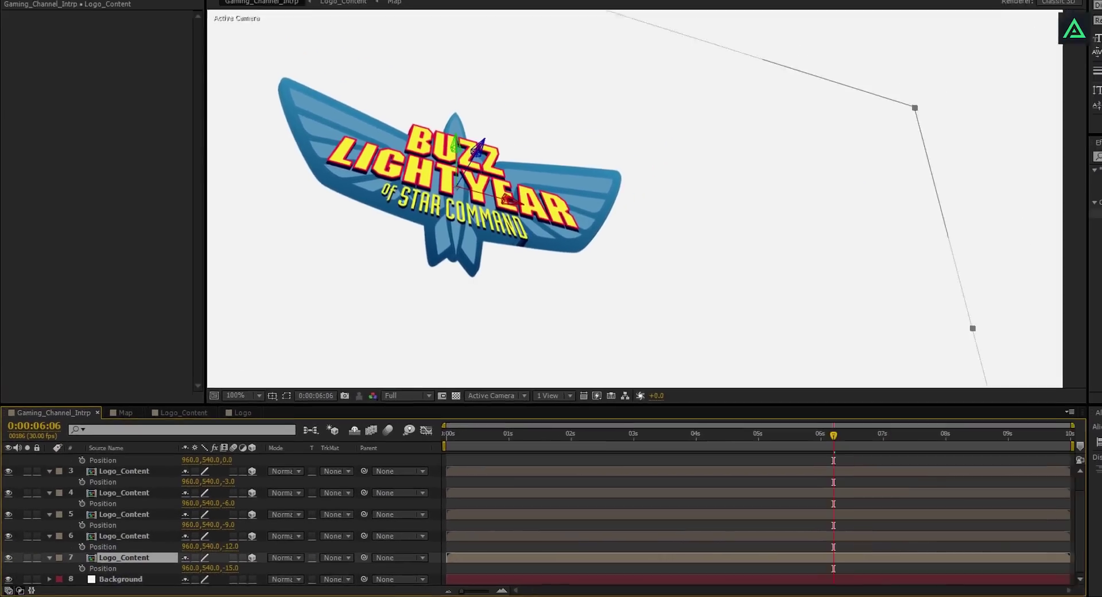
pyautogui.click(1028, 251)
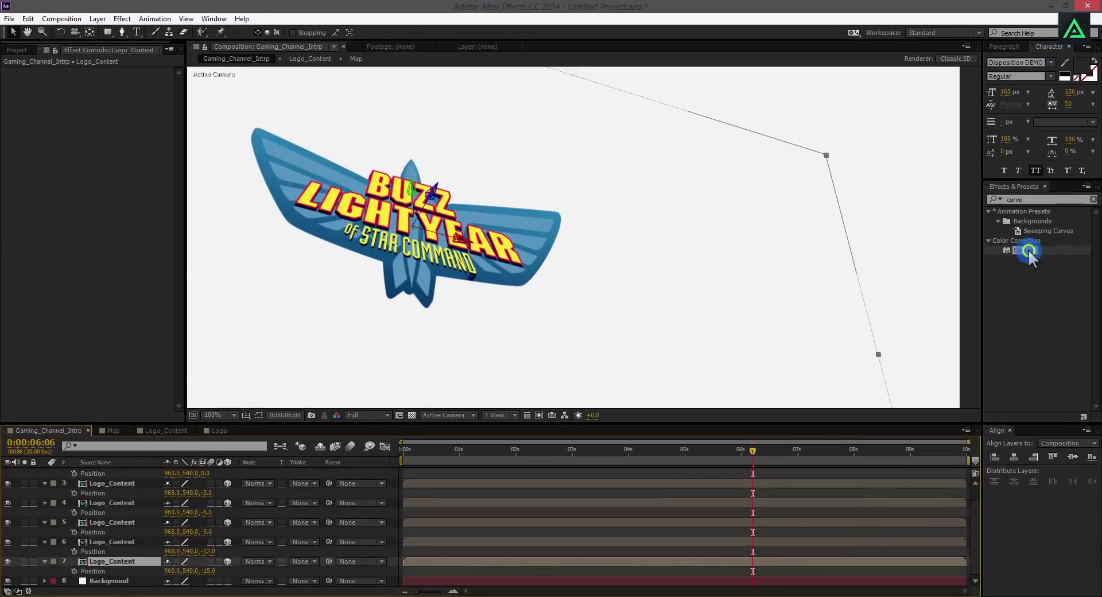
pyautogui.moveTo(555, 428); pyautogui.dragTo(136, 562)
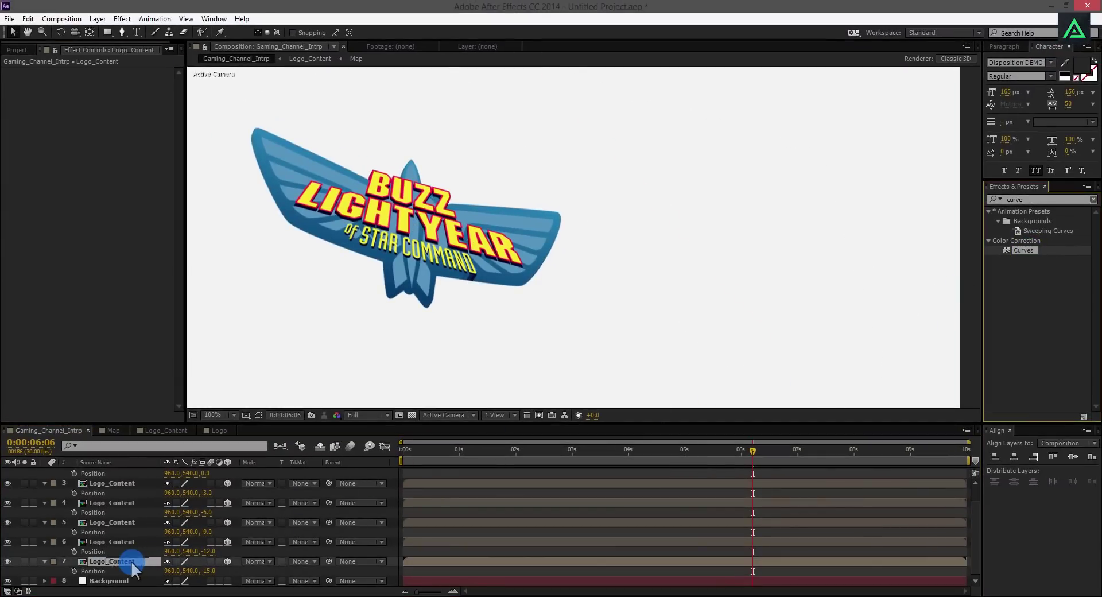
pyautogui.moveTo(132, 562); pyautogui.dragTo(131, 562)
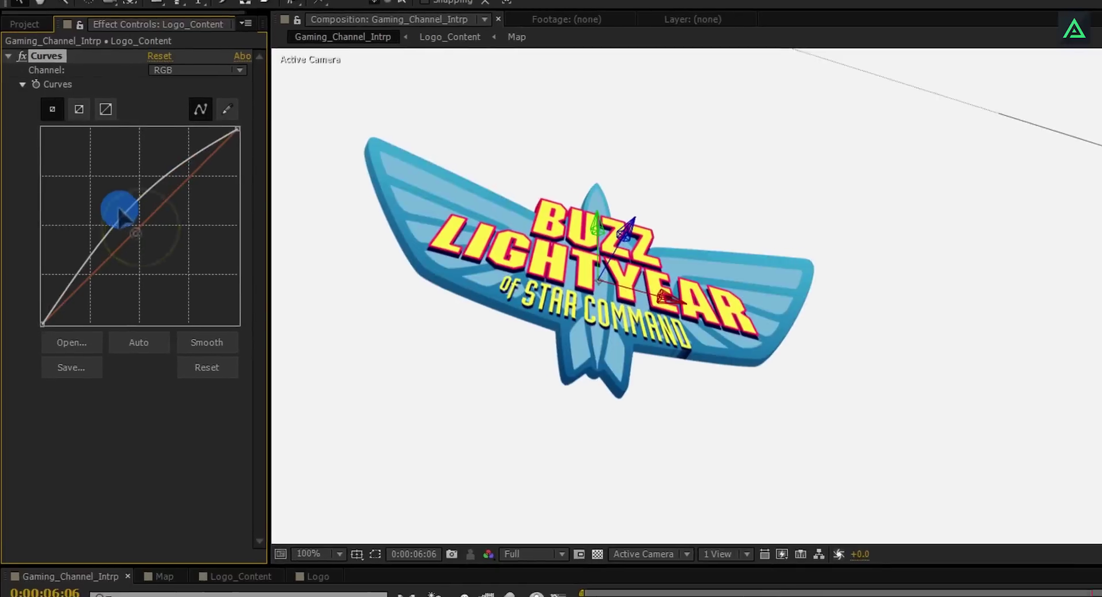
# Raise the midpoint of the RGB curve slightly to brighten the bottom Logo_Content layer, checking the logo up close
pyautogui.moveTo(133, 225); pyautogui.dragTo(136, 228)
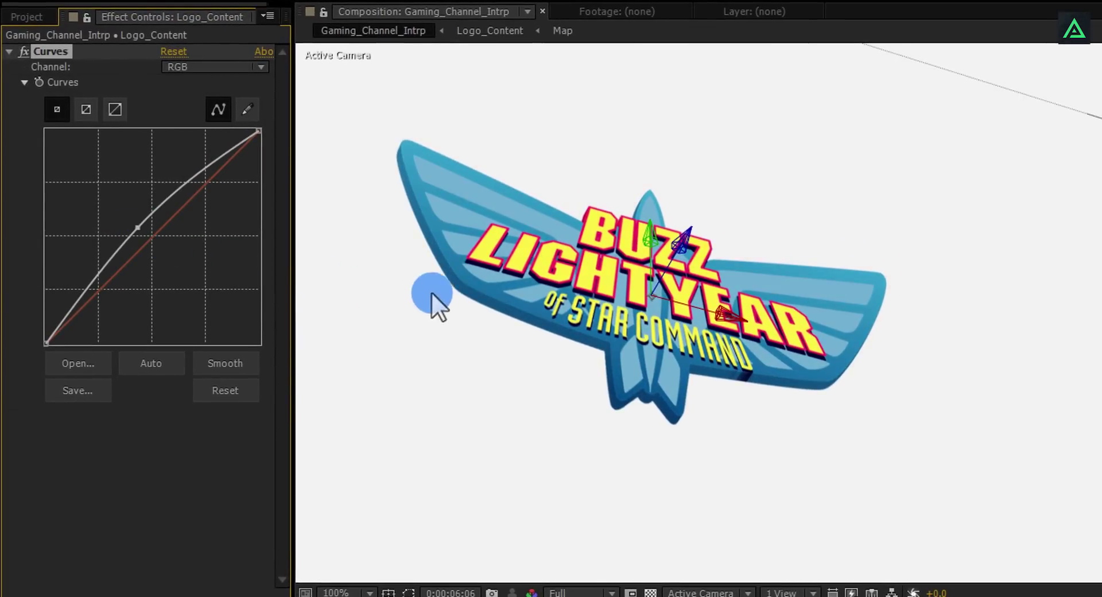
pyautogui.scroll(1, 468, 275)
pyautogui.moveTo(425, 321); pyautogui.dragTo(841, 393)
pyautogui.moveTo(137, 227); pyautogui.dragTo(139, 231)
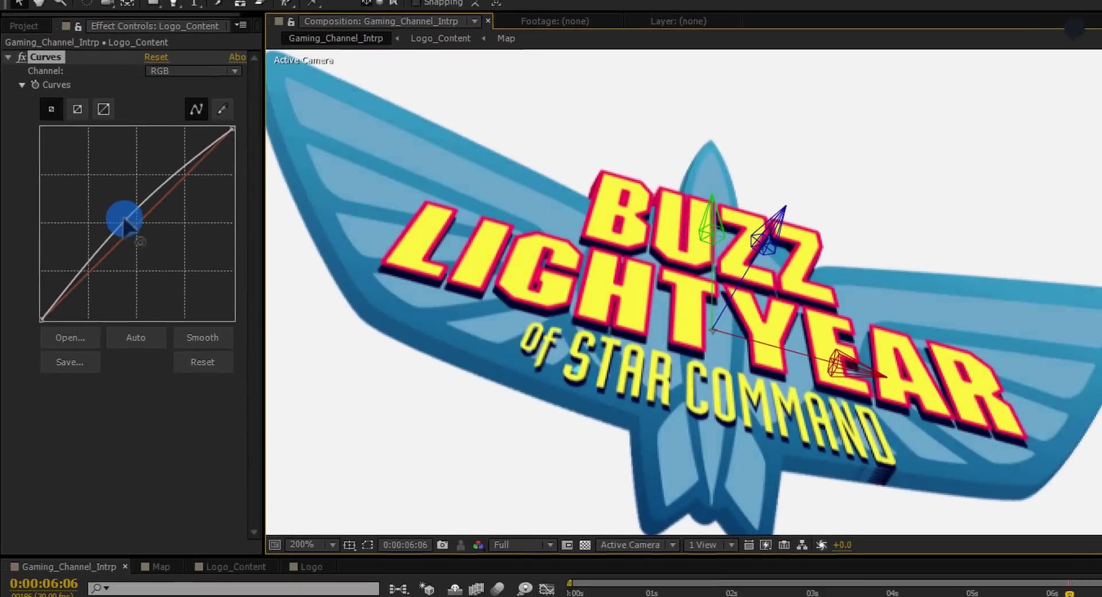
pyautogui.scroll(-1, 794, 327)
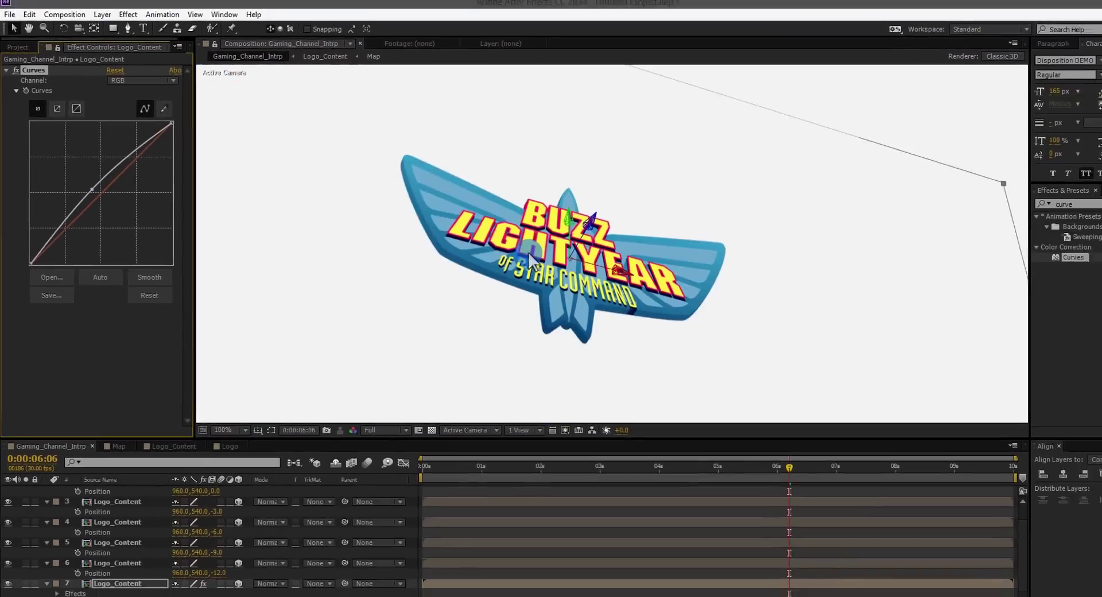
pyautogui.moveTo(639, 466); pyautogui.dragTo(752, 491)
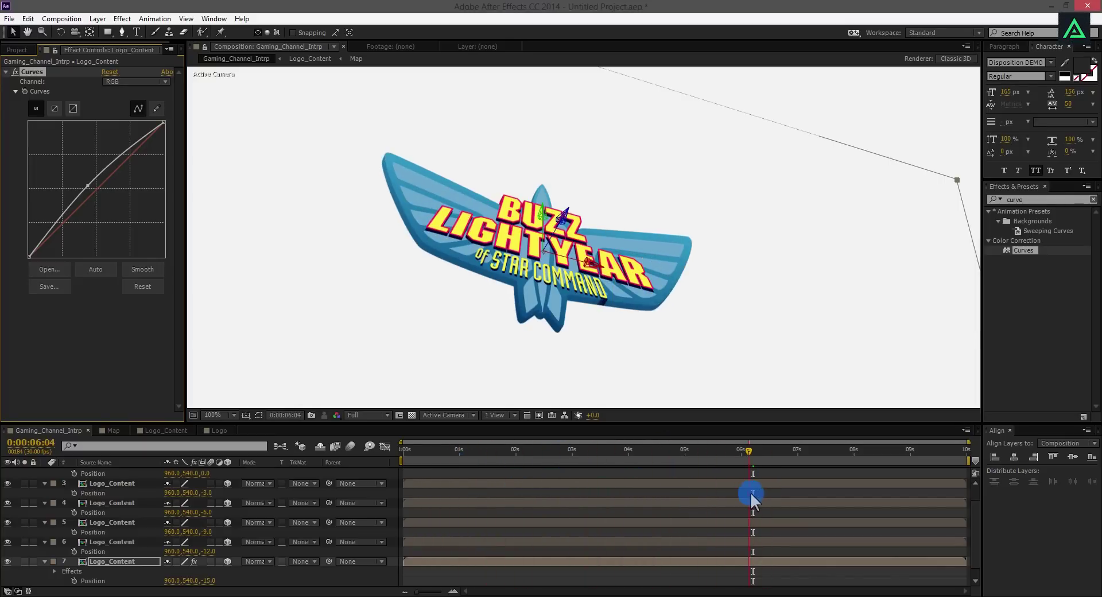
# Apply the Curves effect to the topmost Logo_Content layer, number 2
pyautogui.scroll(-2, 544, 303)
pyautogui.scroll(1, 104, 486)
pyautogui.click(104, 472)
pyautogui.click(75, 32)
pyautogui.moveTo(596, 261)
pyautogui.mouseDown()
pyautogui.moveTo(559, 267)
pyautogui.moveTo(609, 256)
pyautogui.mouseUp()
pyautogui.moveTo(1023, 250); pyautogui.dragTo(609, 278)
pyautogui.click(112, 487)
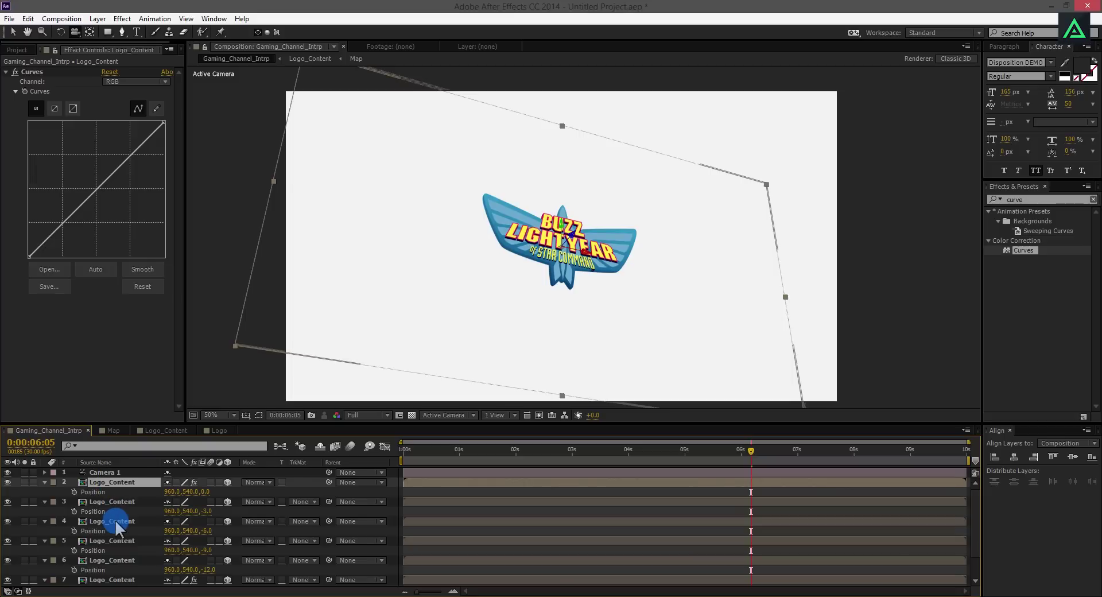
# Select all six Logo_Content layers and collapse their open properties
pyautogui.scroll(-1, 116, 526)
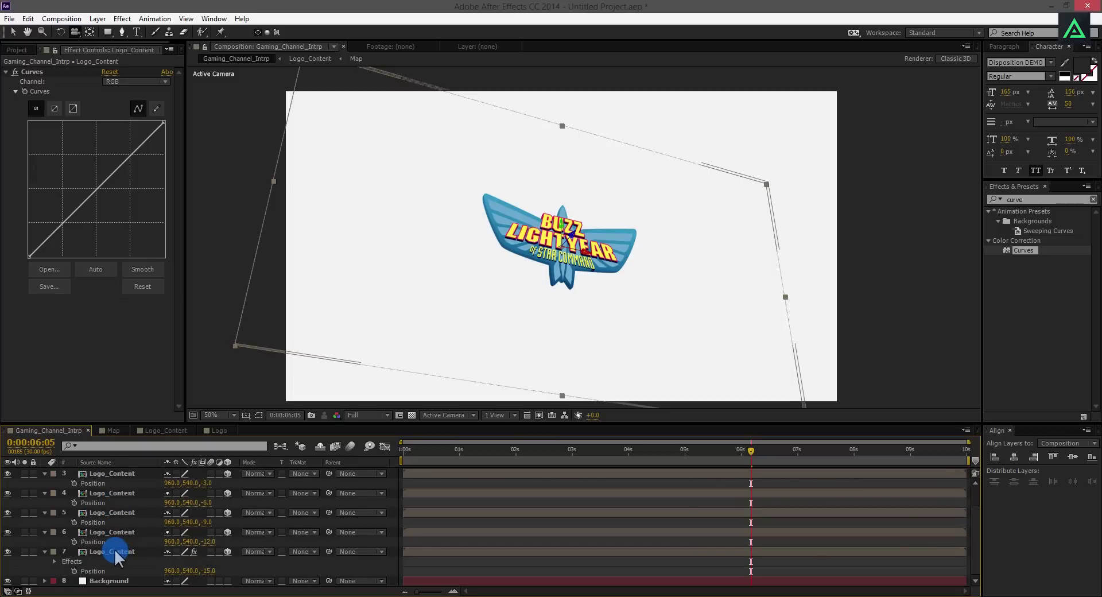
pyautogui.keyDown('shift'); pyautogui.click(114, 552); pyautogui.keyUp('shift')
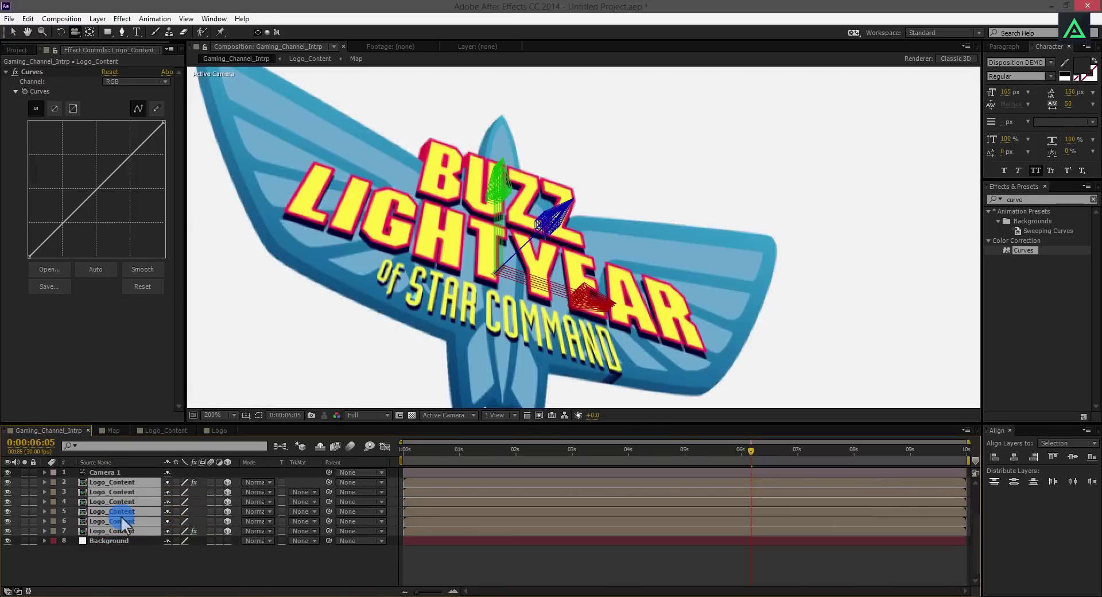
pyautogui.click(124, 543)
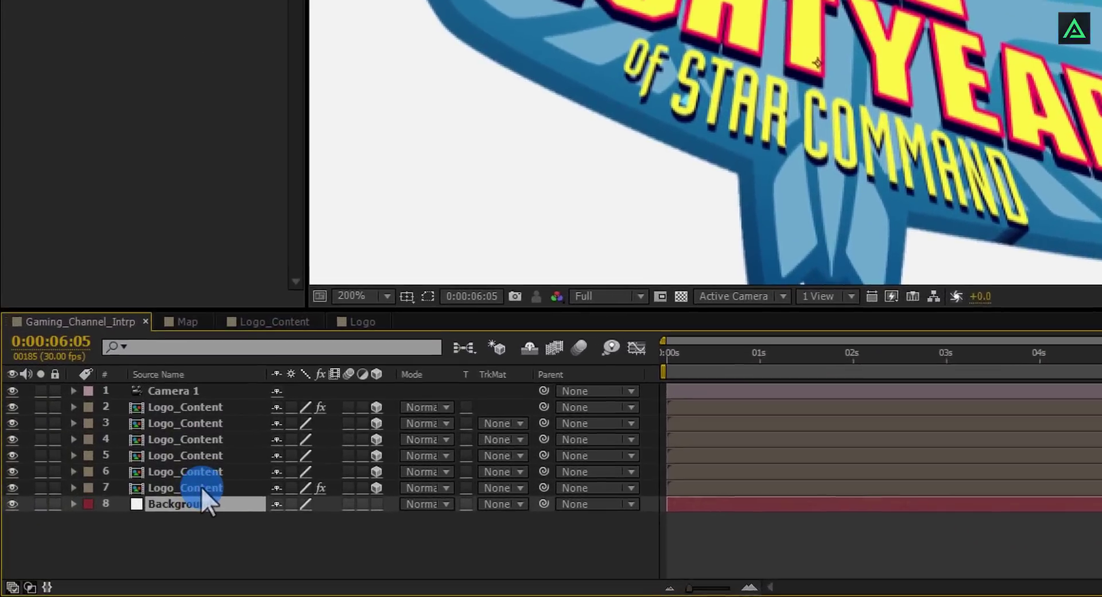
# Rename all six Logo_Content layers to 1
pyautogui.click(170, 505)
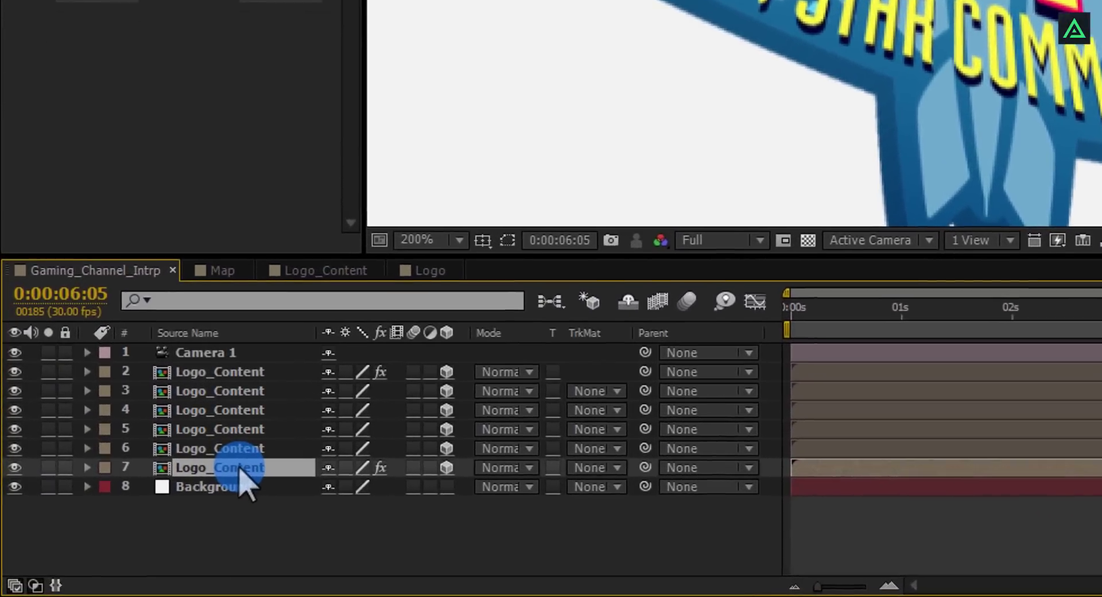
pyautogui.press('Return')
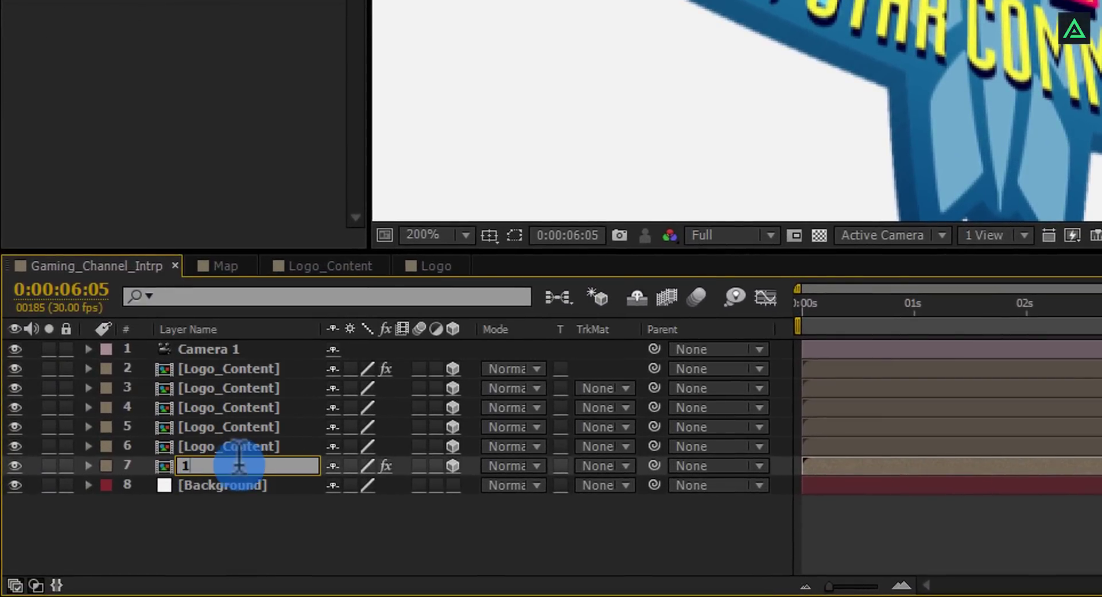
pyautogui.click(229, 446)
pyautogui.press('Return')
pyautogui.write('1')
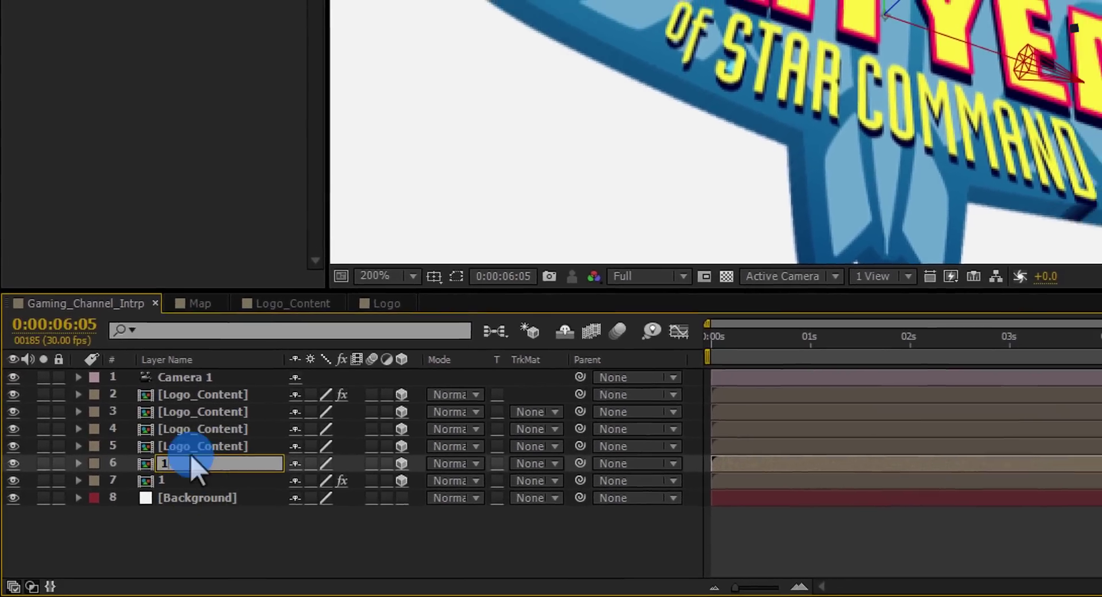
pyautogui.click(186, 445)
pyautogui.press('Return')
pyautogui.write('1')
pyautogui.click(180, 429)
pyautogui.press('Return')
pyautogui.write('1')
pyautogui.click(173, 411)
pyautogui.press('Return')
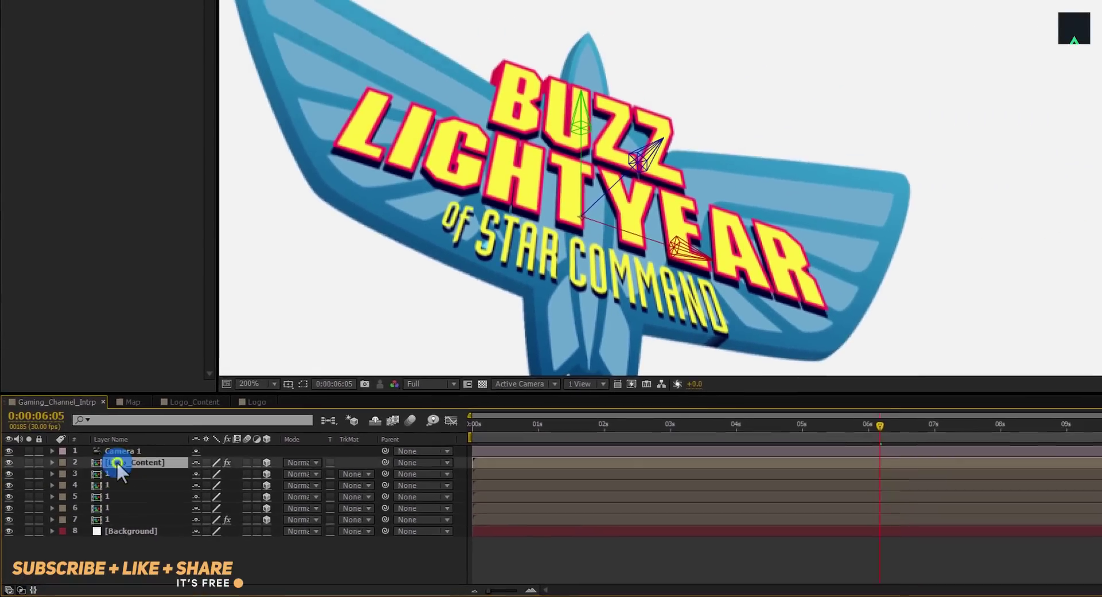
pyautogui.press('Return')
pyautogui.write('1')
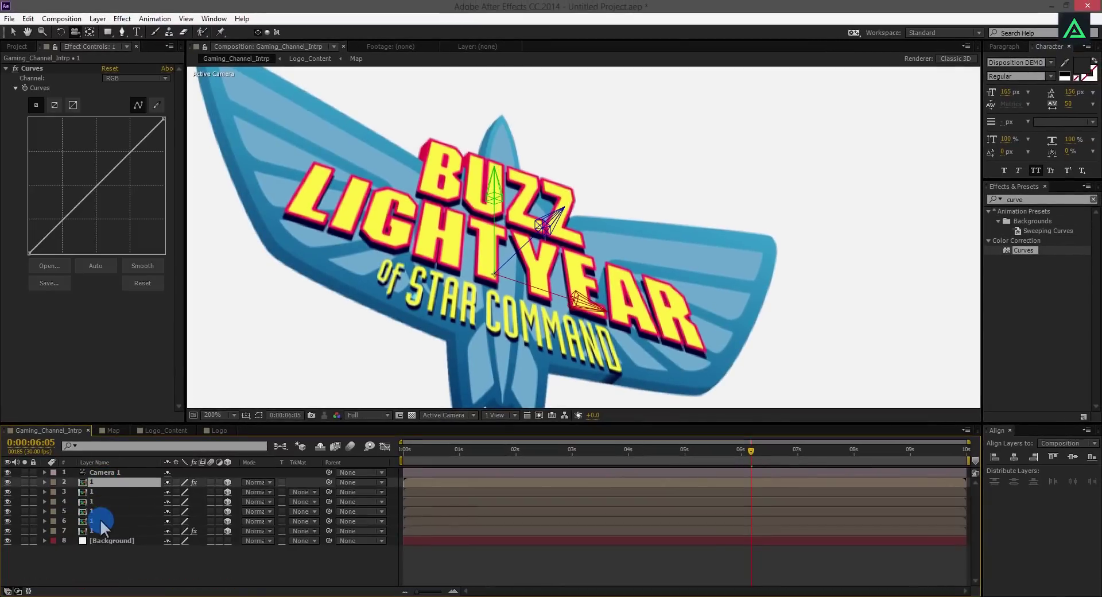
# Duplicate the six layers named 1 and move the copies together below the originals, just above the Background
pyautogui.keyDown('shift'); pyautogui.click(92, 529); pyautogui.keyUp('shift')
pyautogui.hotkey('ctrl', 'd')
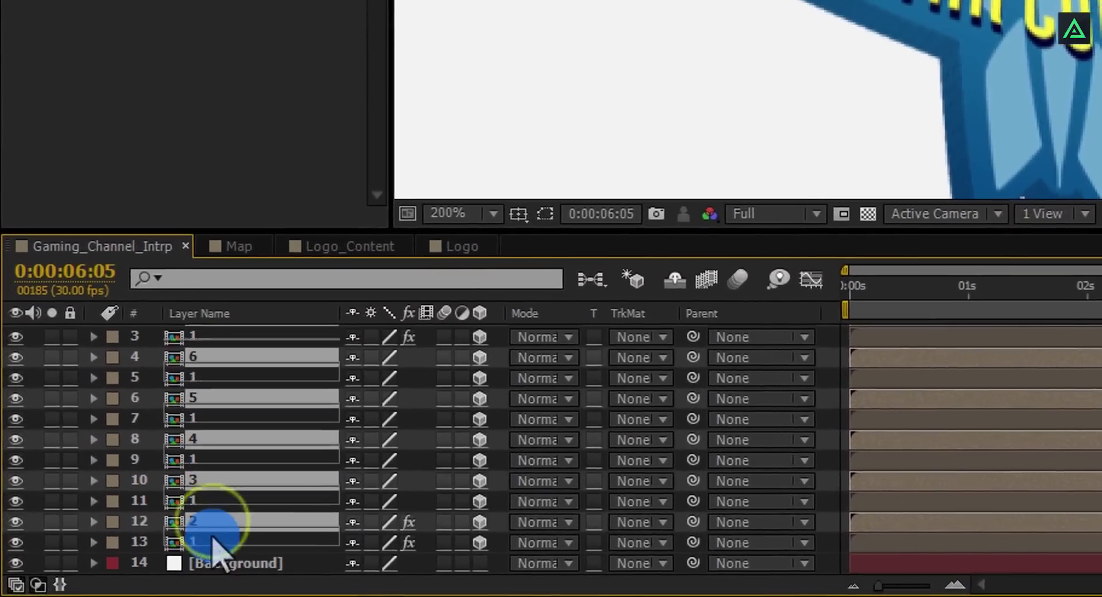
pyautogui.moveTo(215, 552); pyautogui.dragTo(198, 448)
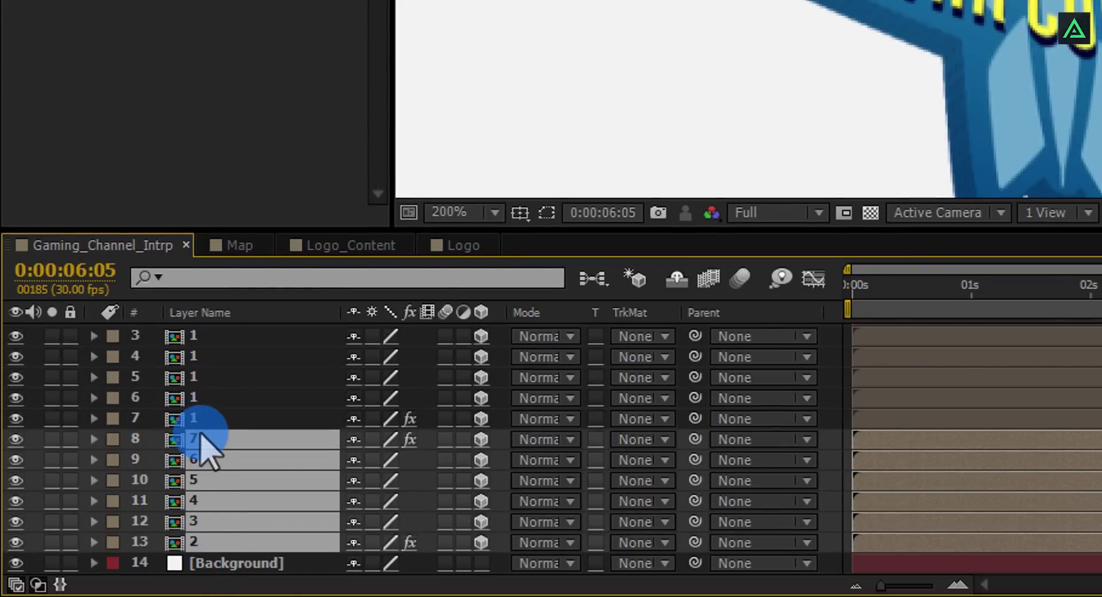
# Rename the duplicated layers 8 to 12 as 2, matching layer 13
pyautogui.click(199, 421)
pyautogui.click(199, 435)
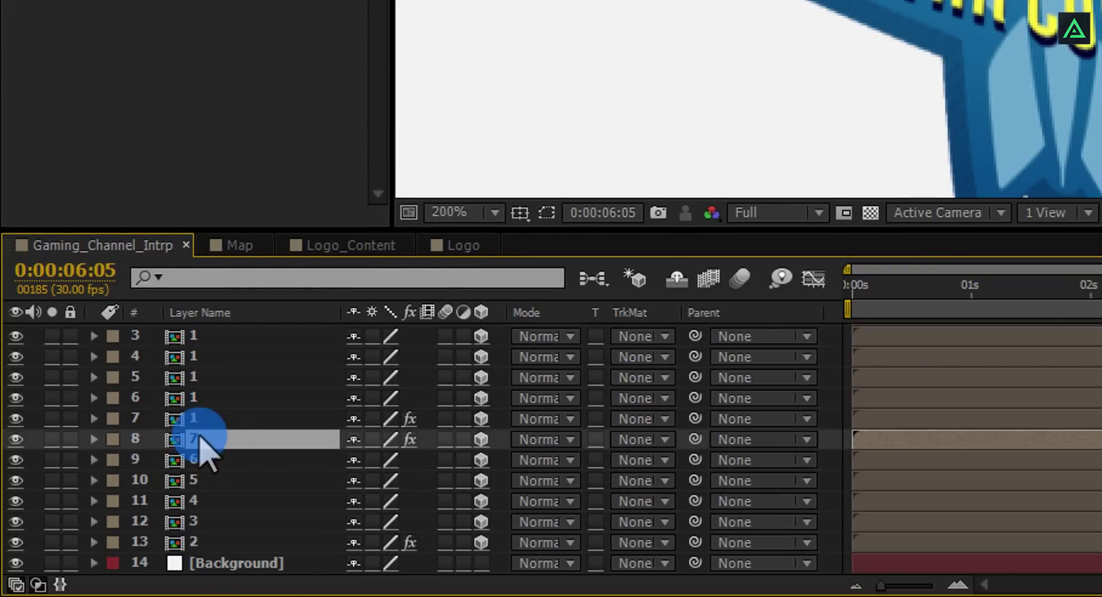
pyautogui.click(190, 462)
pyautogui.press('2')
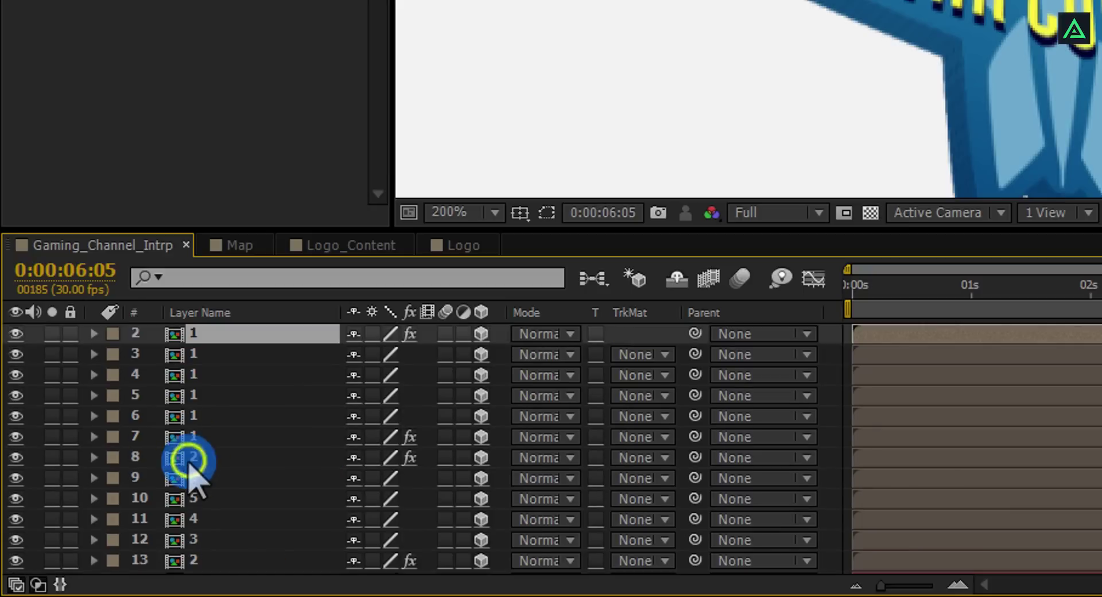
pyautogui.scroll(1, 188, 462)
pyautogui.scroll(-1, 190, 459)
pyautogui.click(197, 442)
pyautogui.click(198, 459)
pyautogui.press('Return')
pyautogui.write('2')
pyautogui.click(197, 480)
pyautogui.press('Return')
pyautogui.write('2')
pyautogui.click(197, 501)
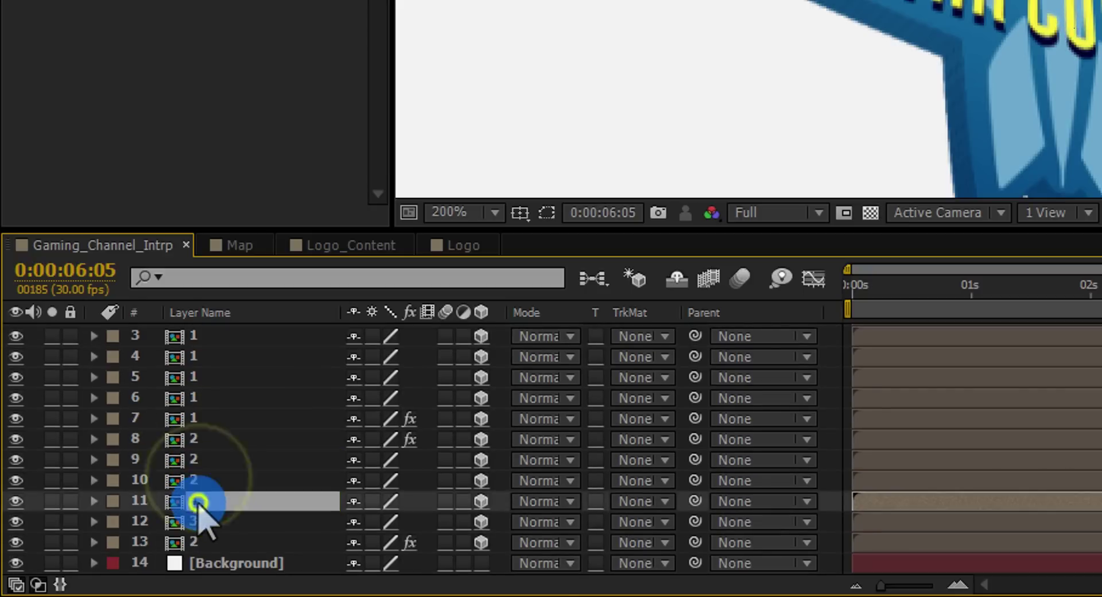
pyautogui.press('Return')
pyautogui.write('2')
pyautogui.click(201, 521)
pyautogui.press('Return')
pyautogui.scroll(2, 207, 491)
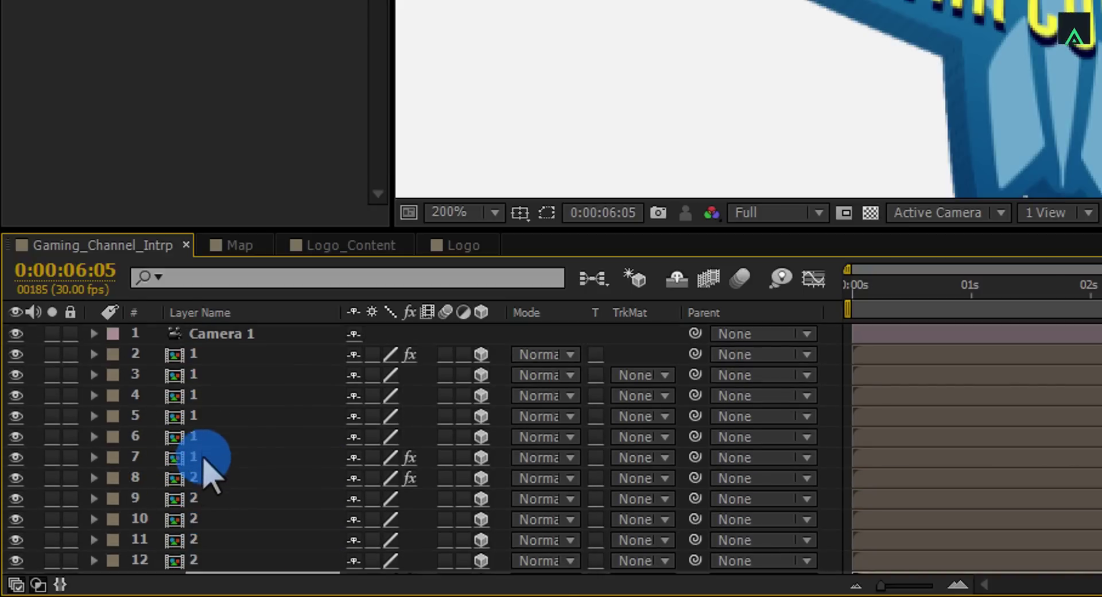
# Duplicate the six layers named 2 and move the copies together beneath them, just above the Background
pyautogui.scroll(-2, 217, 433)
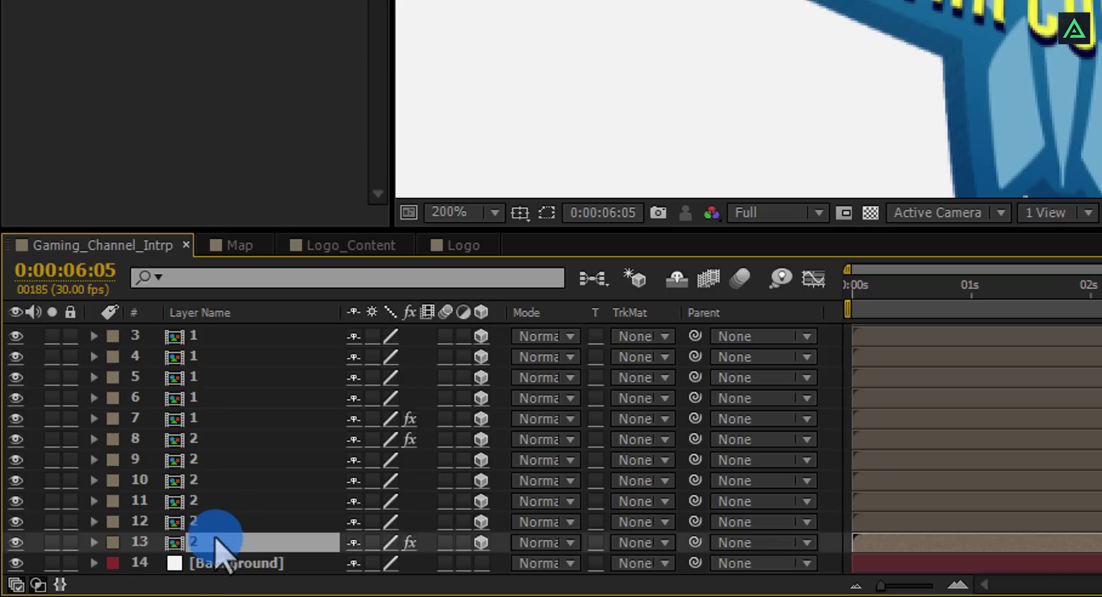
pyautogui.keyDown('shift'); pyautogui.click(204, 446); pyautogui.keyUp('shift')
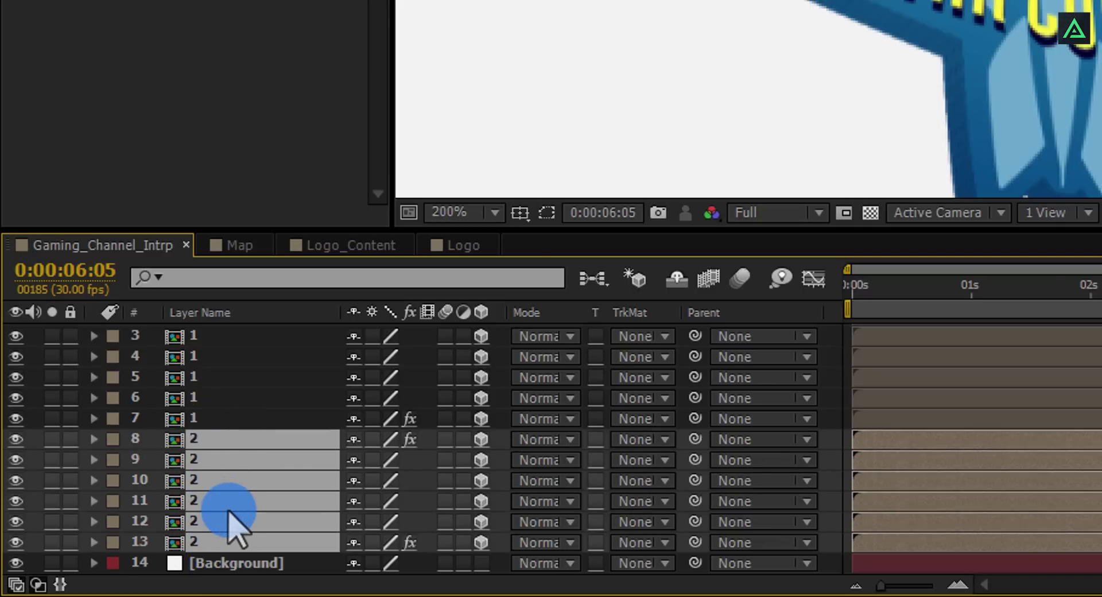
pyautogui.hotkey('ctrl', 'd')
pyautogui.scroll(-3, 232, 476)
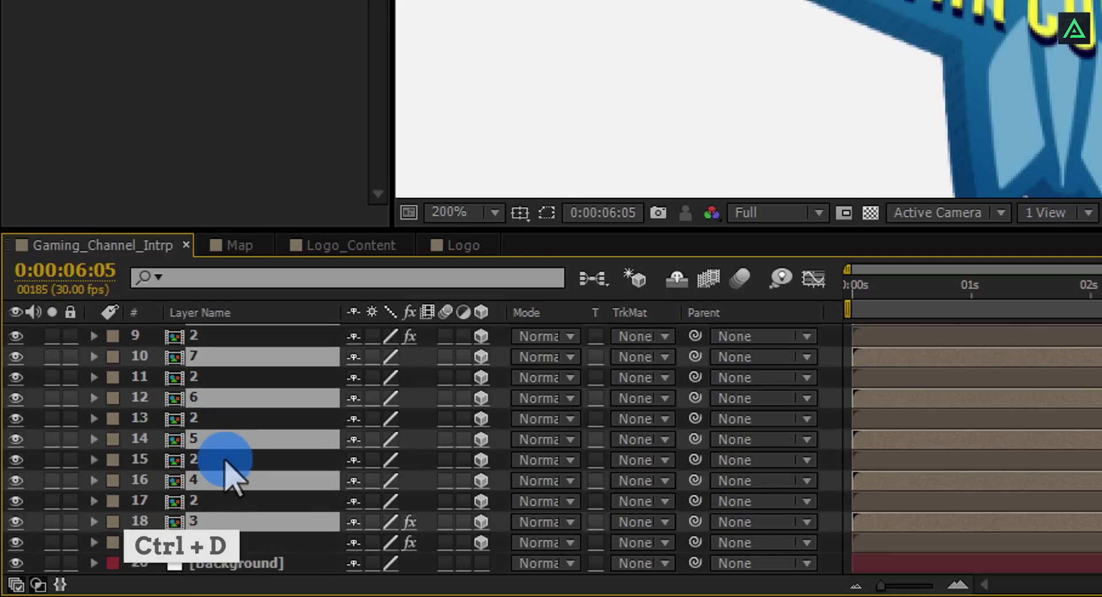
pyautogui.moveTo(215, 521); pyautogui.dragTo(227, 568)
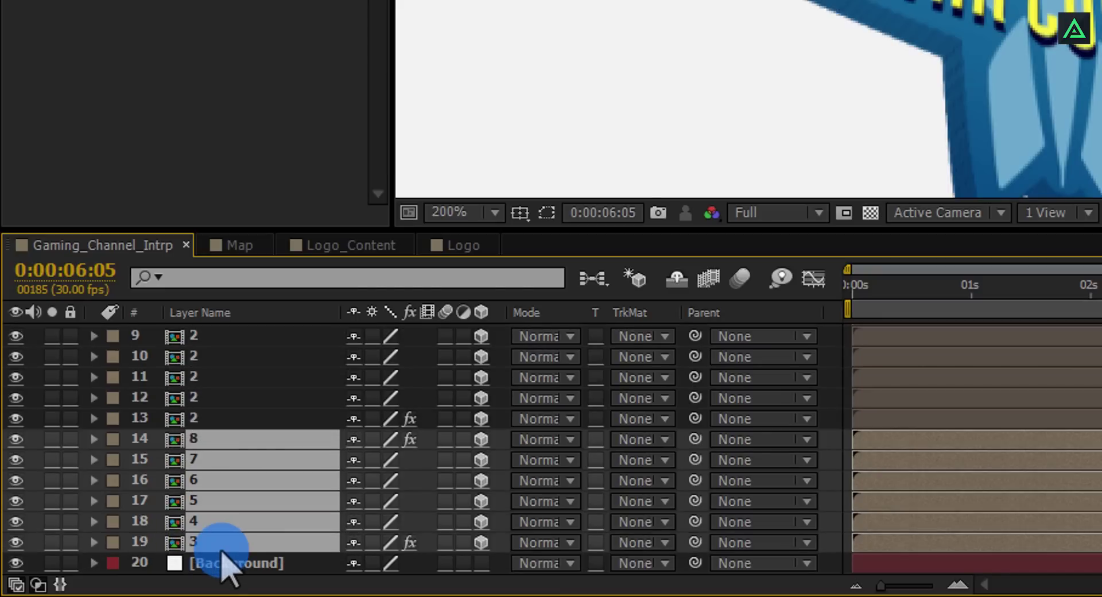
# Rename the duplicated layers 14 to 18 as 3, matching layer 19
pyautogui.click(195, 417)
pyautogui.click(194, 437)
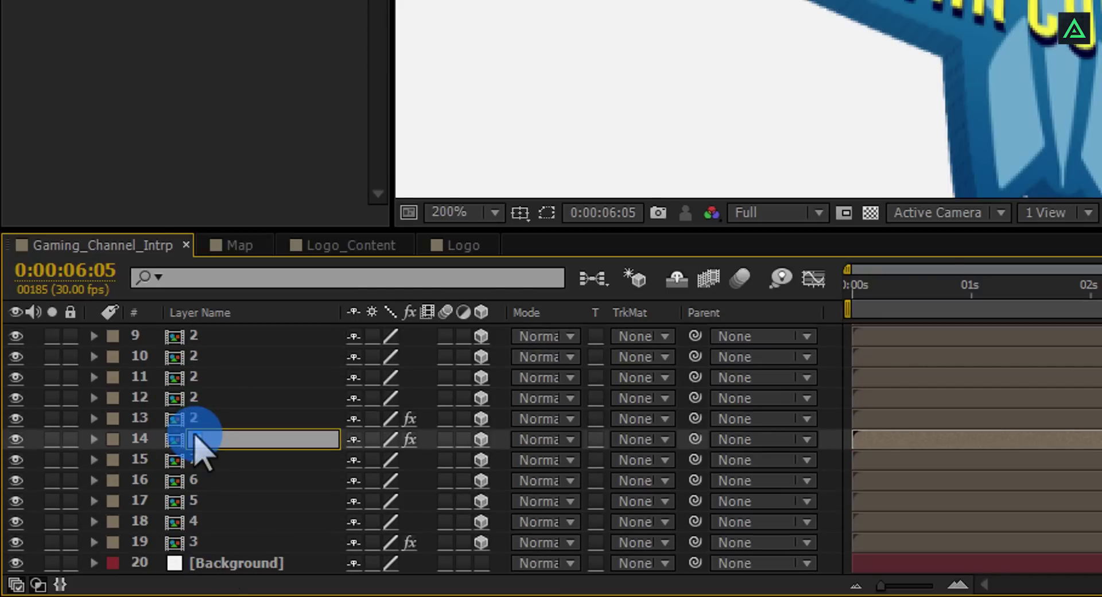
pyautogui.click(190, 459)
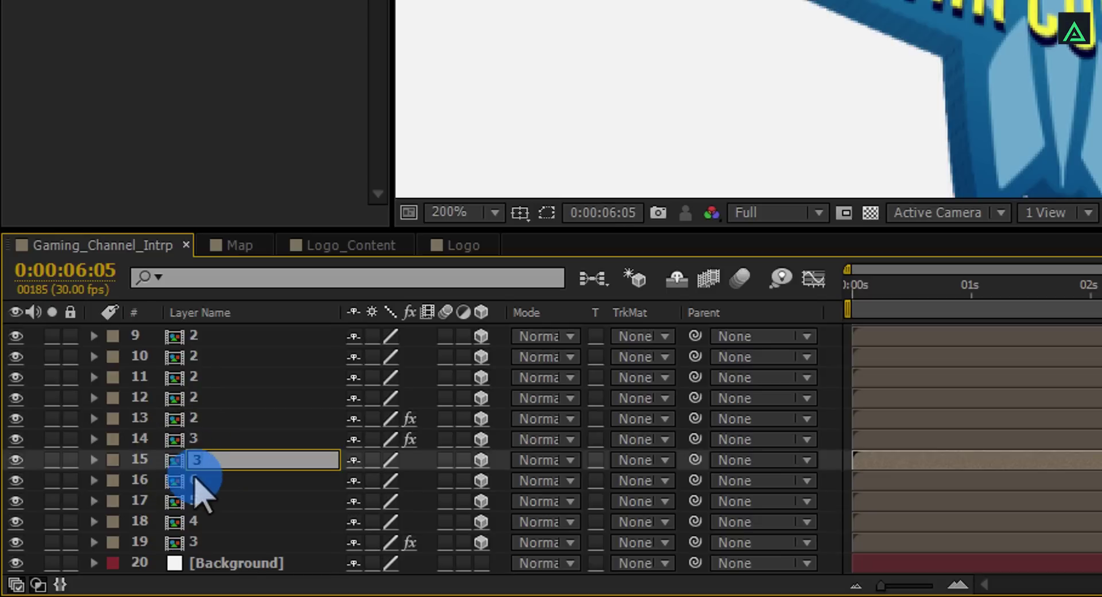
pyautogui.click(195, 479)
pyautogui.click(196, 501)
pyautogui.click(204, 520)
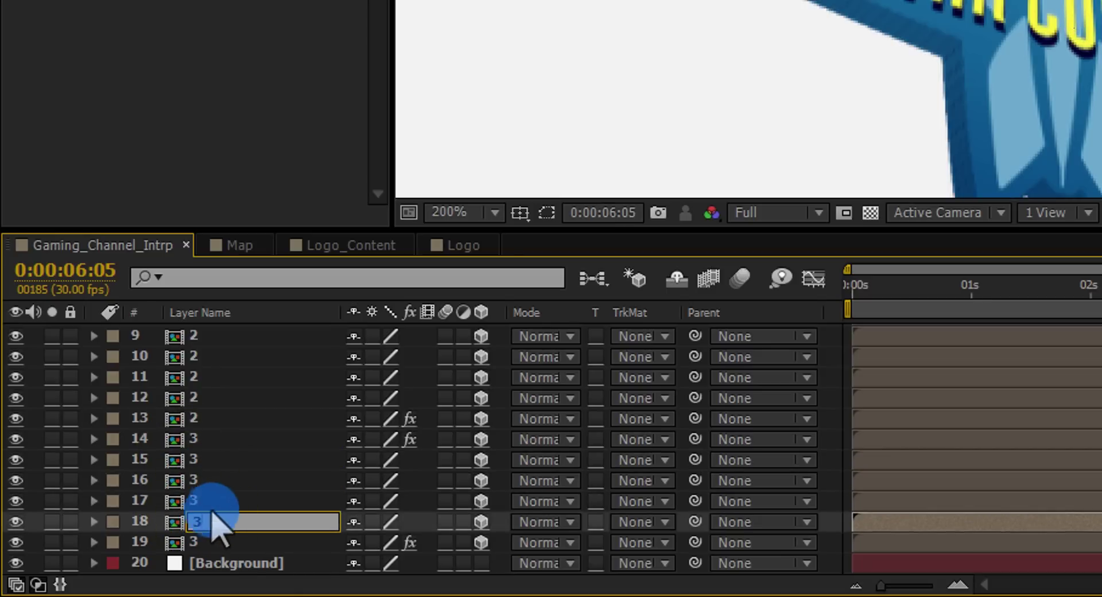
pyautogui.click(221, 500)
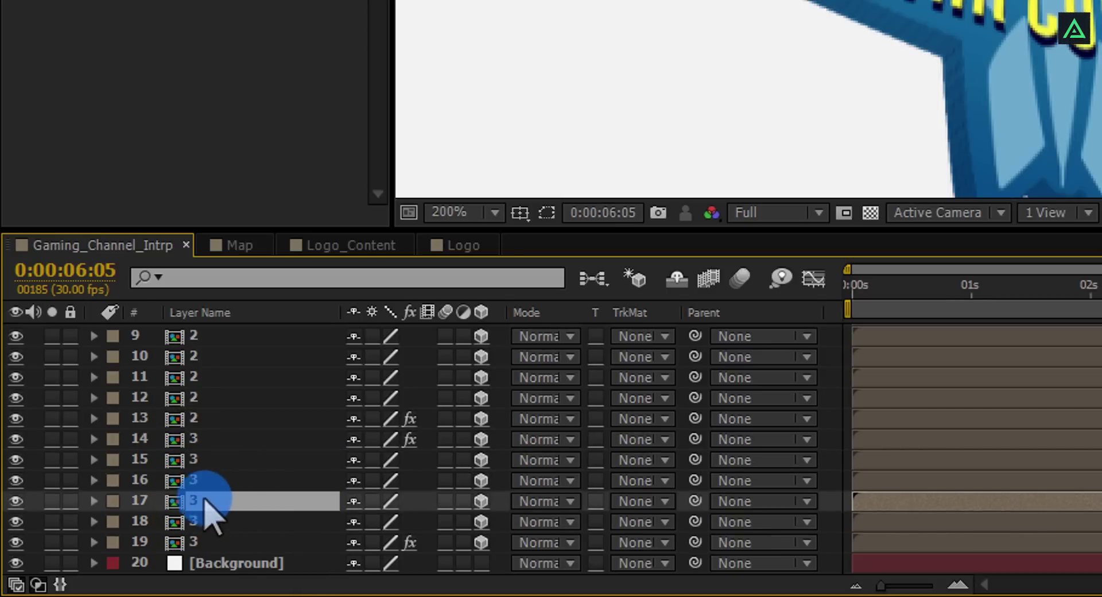
# Shift the six layers named 2 in time so they start at about 1 second
pyautogui.click(189, 439)
pyautogui.keyDown('shift'); pyautogui.click(198, 541); pyautogui.keyUp('shift')
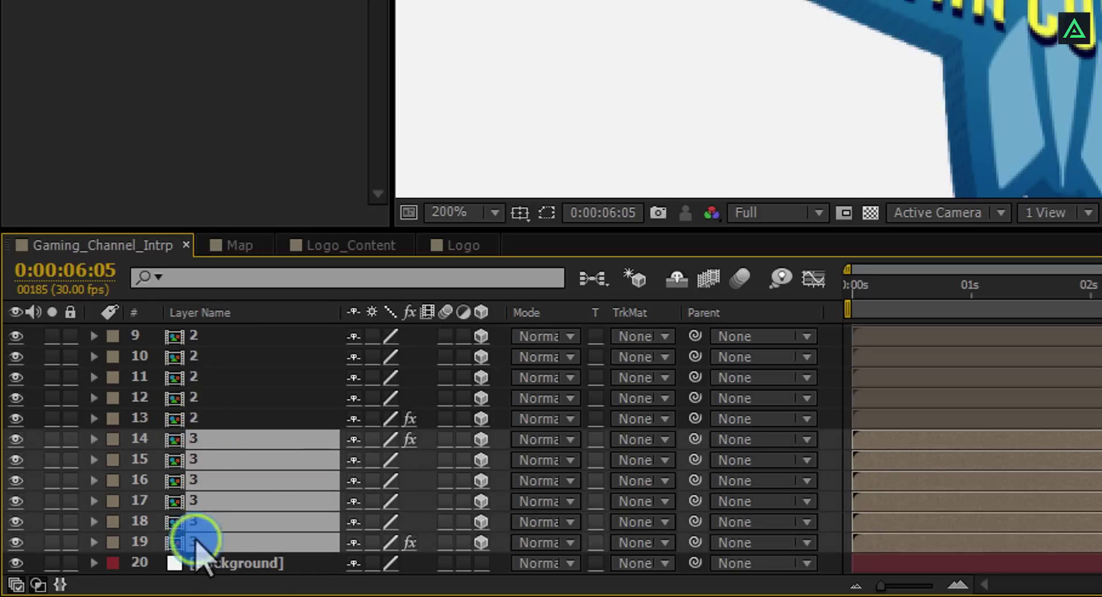
pyautogui.scroll(3, 970, 481)
pyautogui.scroll(-1, 971, 481)
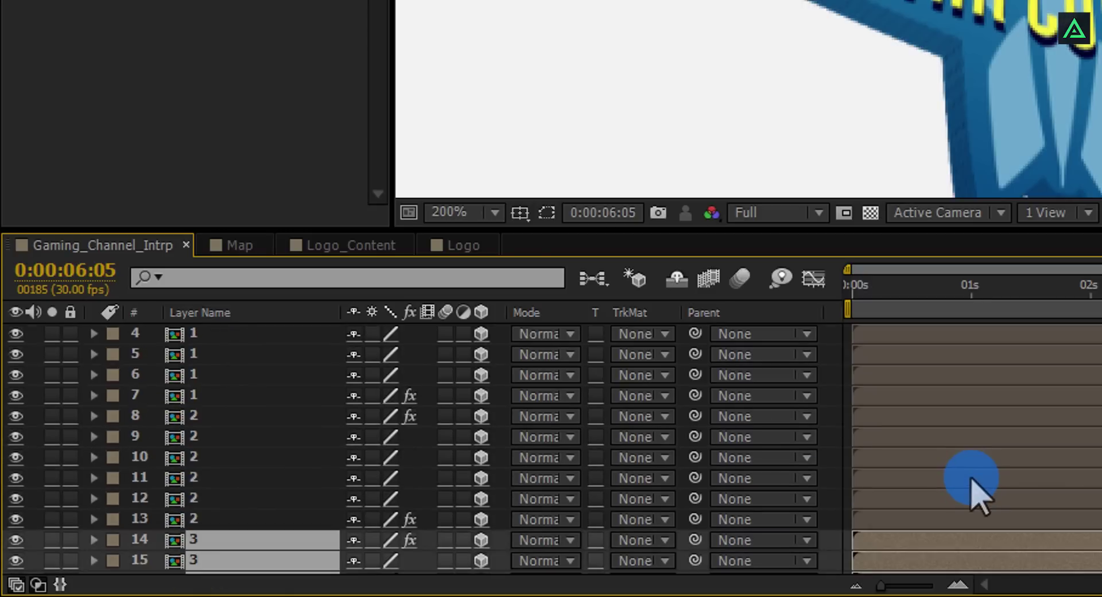
pyautogui.click(183, 521)
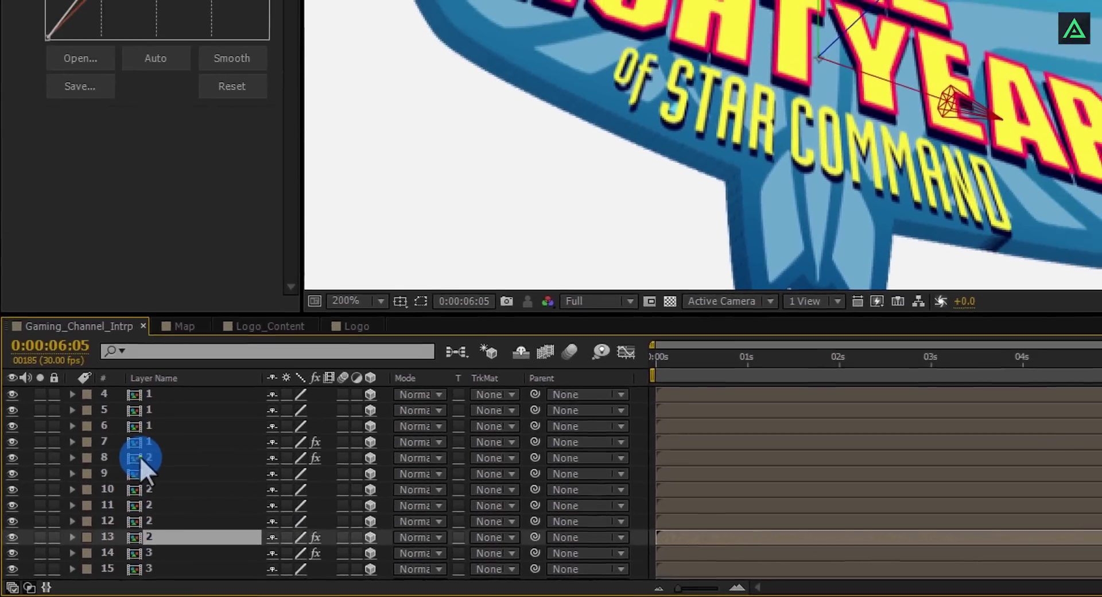
pyautogui.keyDown('shift'); pyautogui.click(140, 458); pyautogui.keyUp('shift')
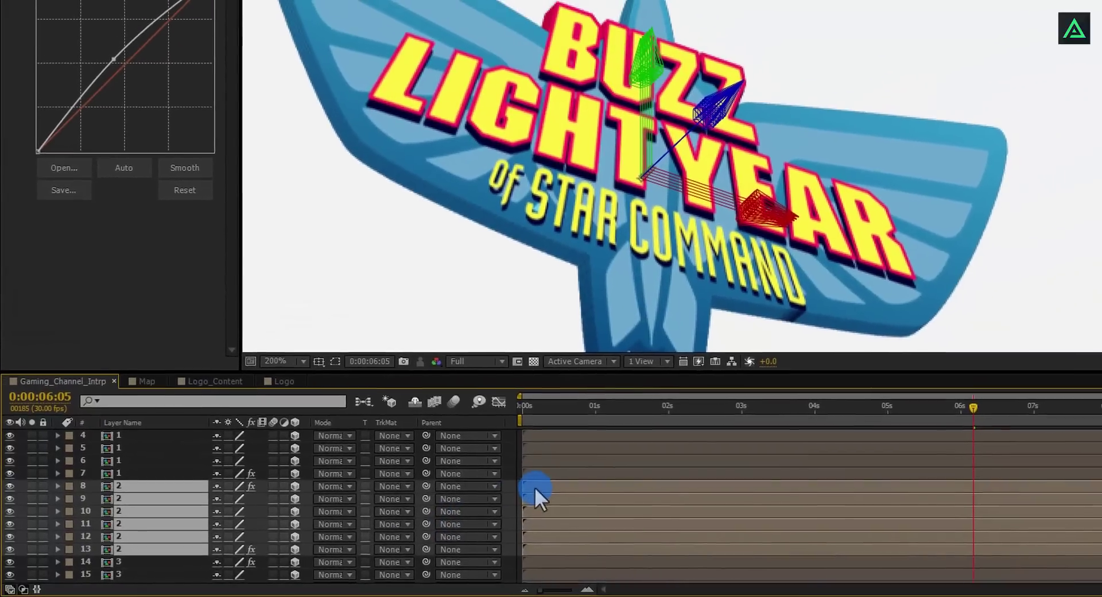
pyautogui.moveTo(673, 462); pyautogui.dragTo(686, 459)
pyautogui.moveTo(539, 487); pyautogui.dragTo(602, 495)
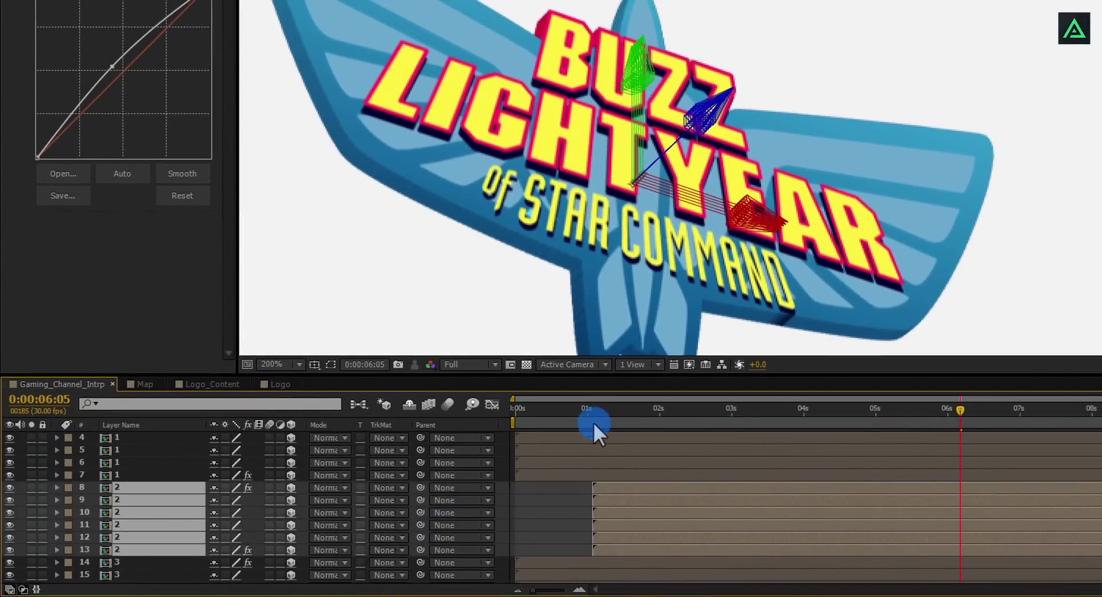
# Shift the six layers named 1 in time so they start just after 2 seconds
pyautogui.scroll(2, 154, 465)
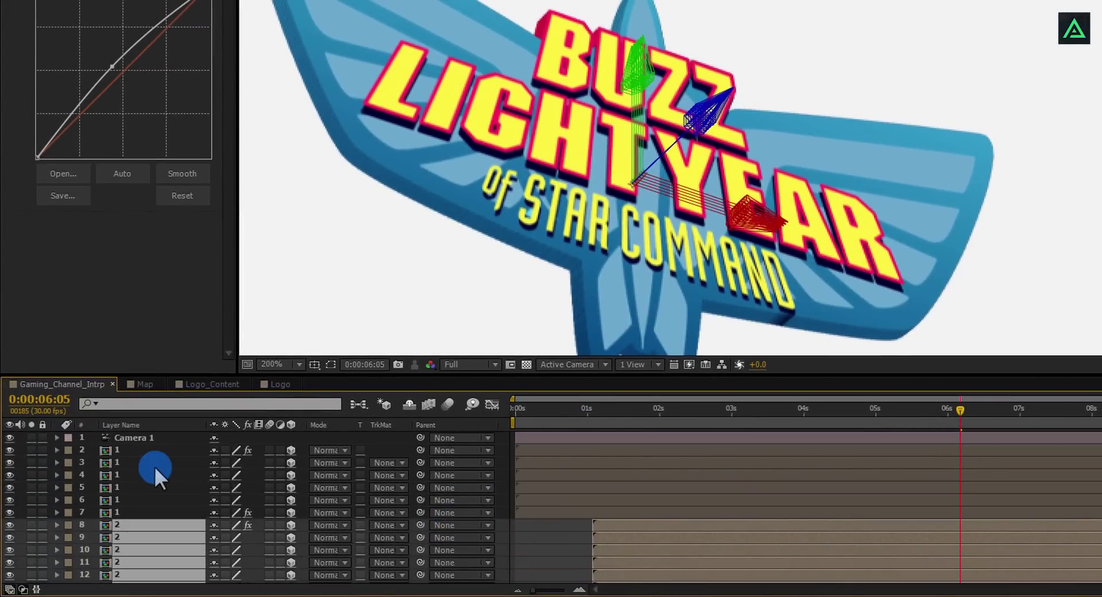
pyautogui.click(118, 509)
pyautogui.keyDown('shift'); pyautogui.click(119, 451); pyautogui.keyUp('shift')
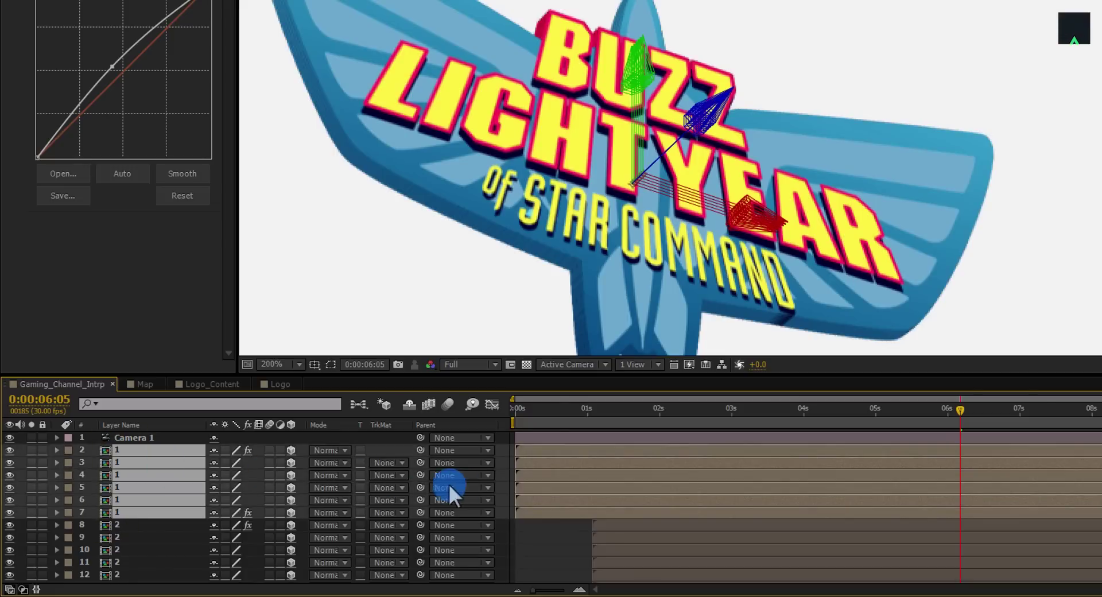
pyautogui.moveTo(543, 451); pyautogui.dragTo(680, 467)
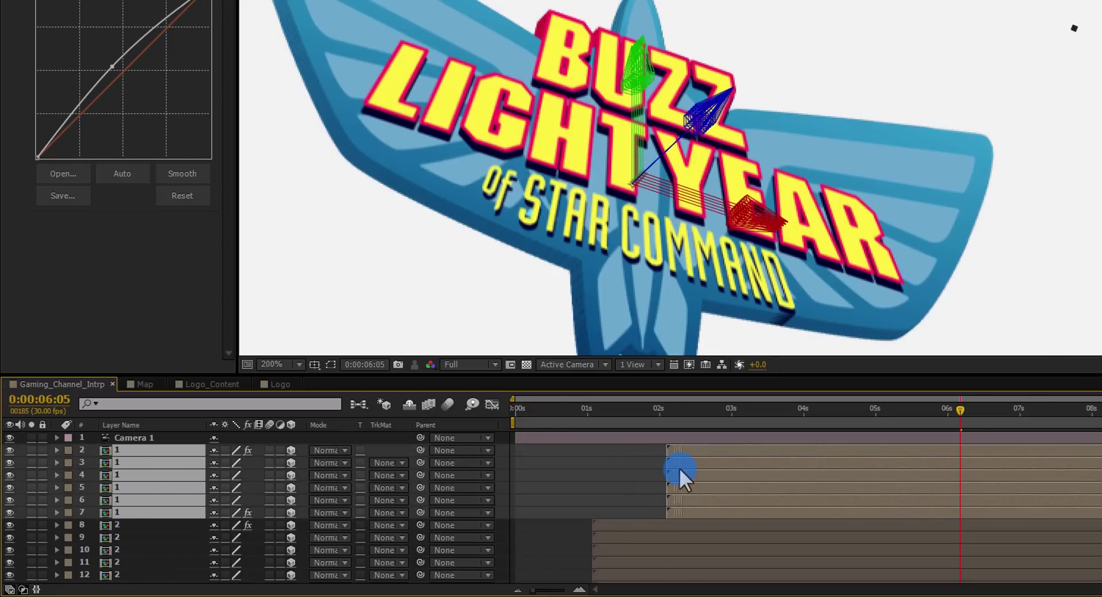
# At 0:00:01:16, offset the six layers named 2 together along the Z axis in the blue arrow's direction
pyautogui.scroll(-1, 670, 294)
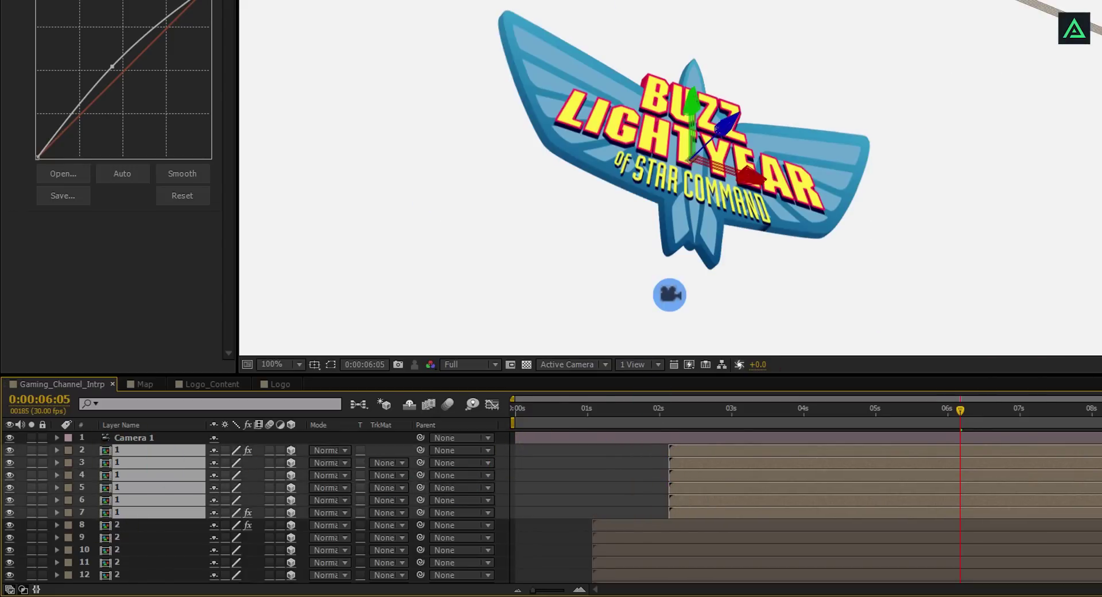
pyautogui.scroll(-4, 625, 479)
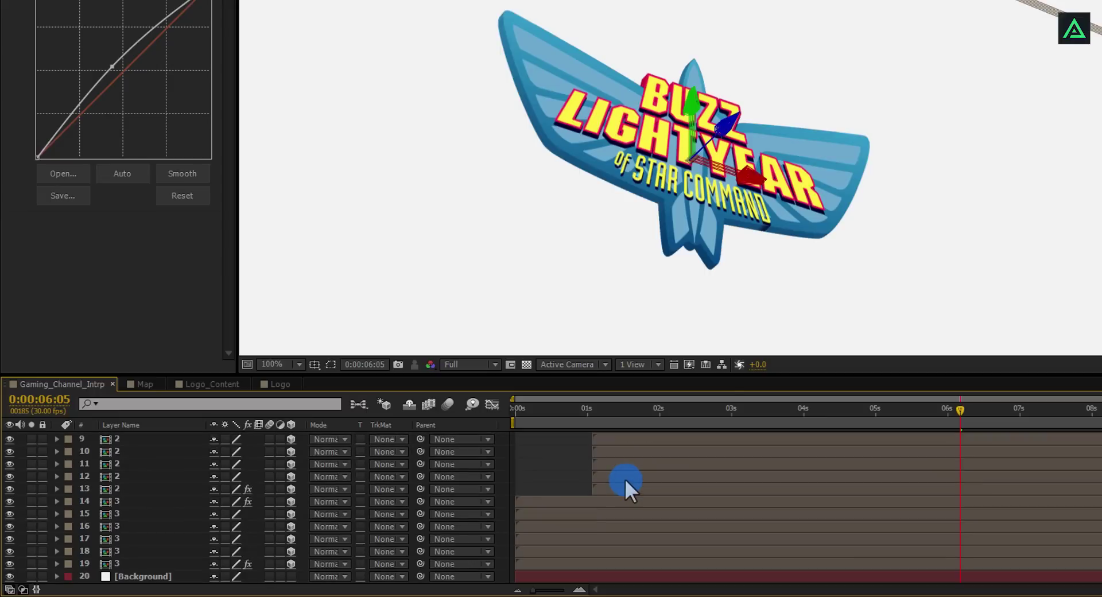
pyautogui.scroll(2, 625, 478)
pyautogui.click(565, 410)
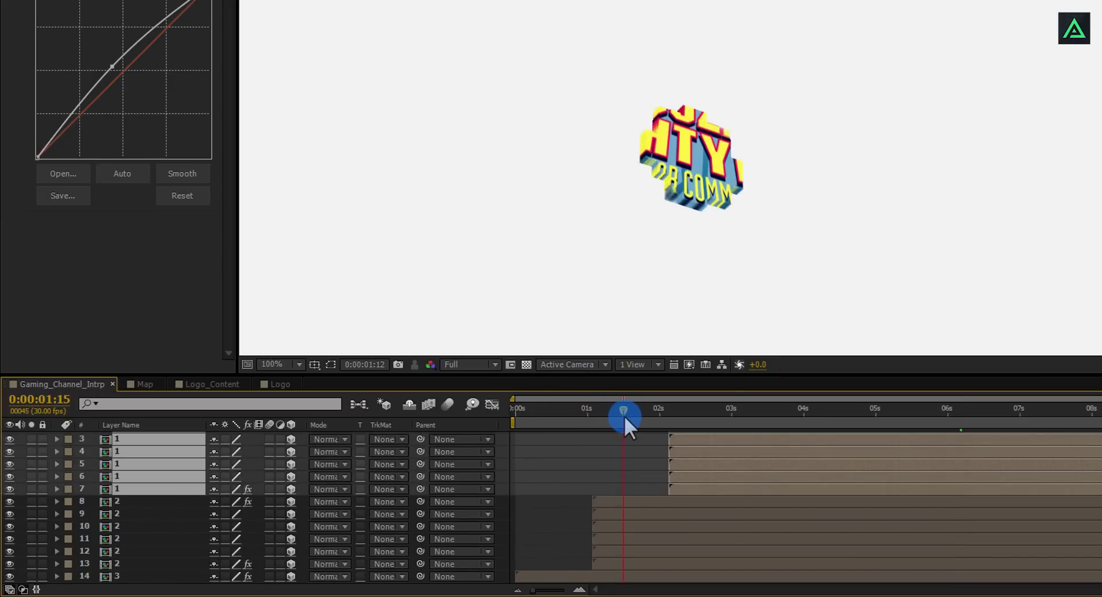
pyautogui.click(624, 415)
pyautogui.click(607, 503)
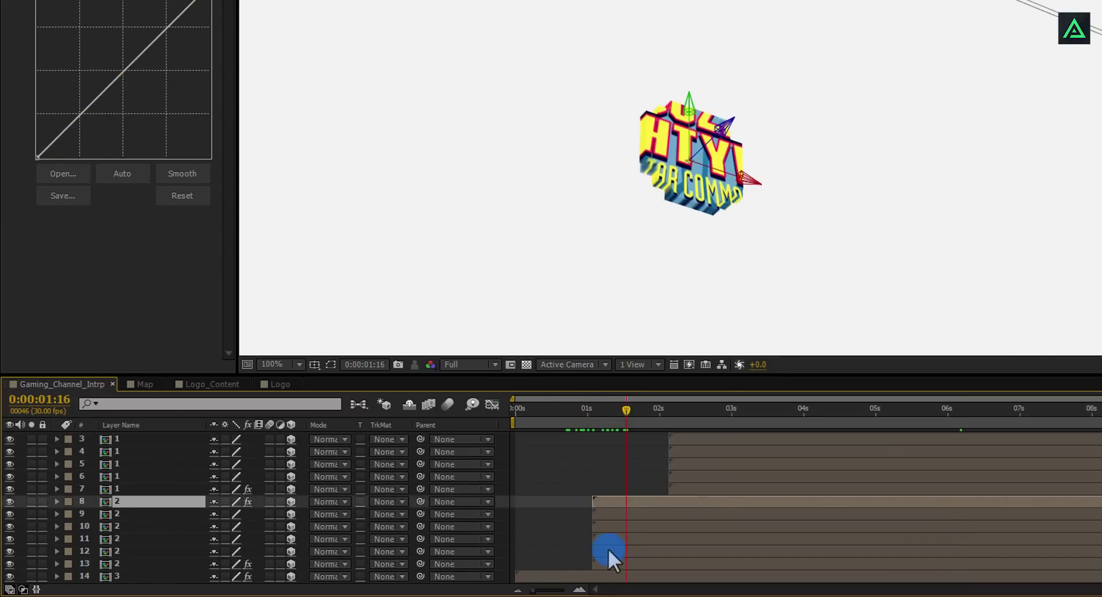
pyautogui.keyDown('shift'); pyautogui.click(602, 564); pyautogui.keyUp('shift')
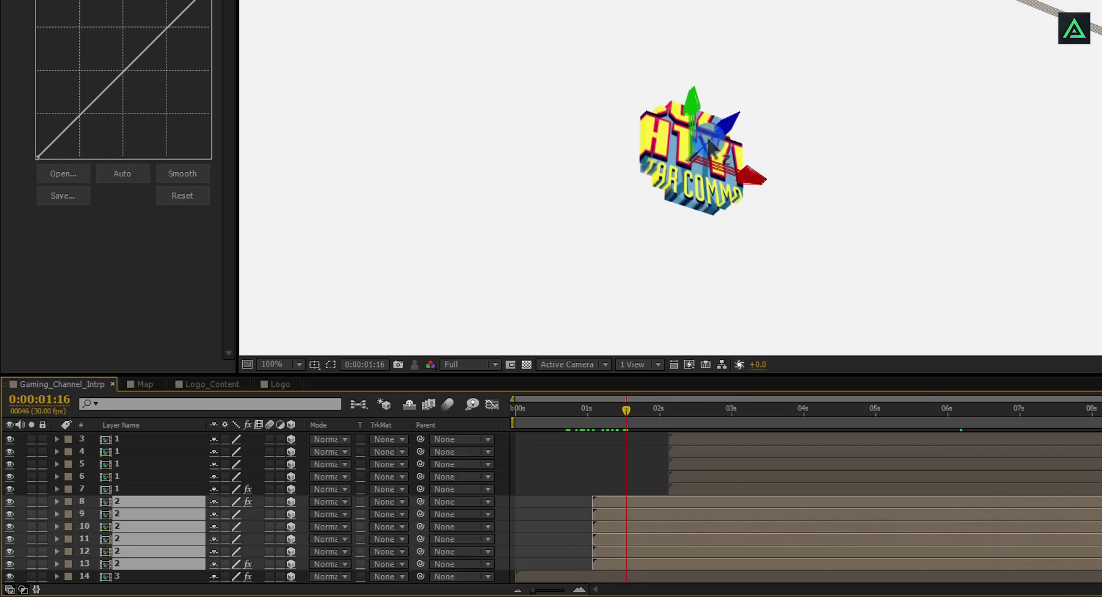
pyautogui.scroll(4, 709, 141)
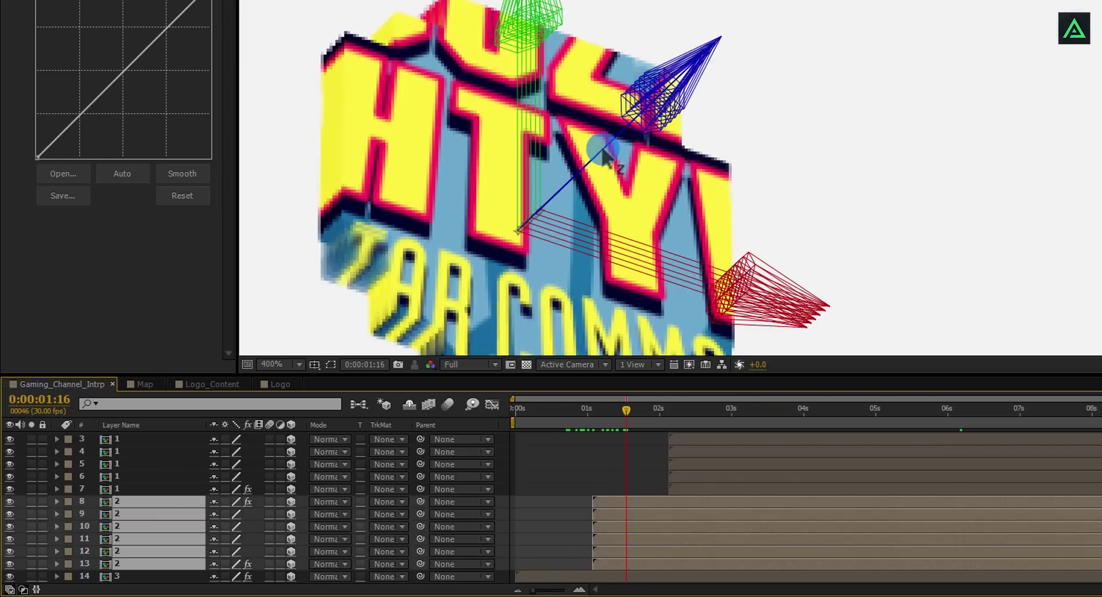
pyautogui.moveTo(599, 150); pyautogui.dragTo(645, 121)
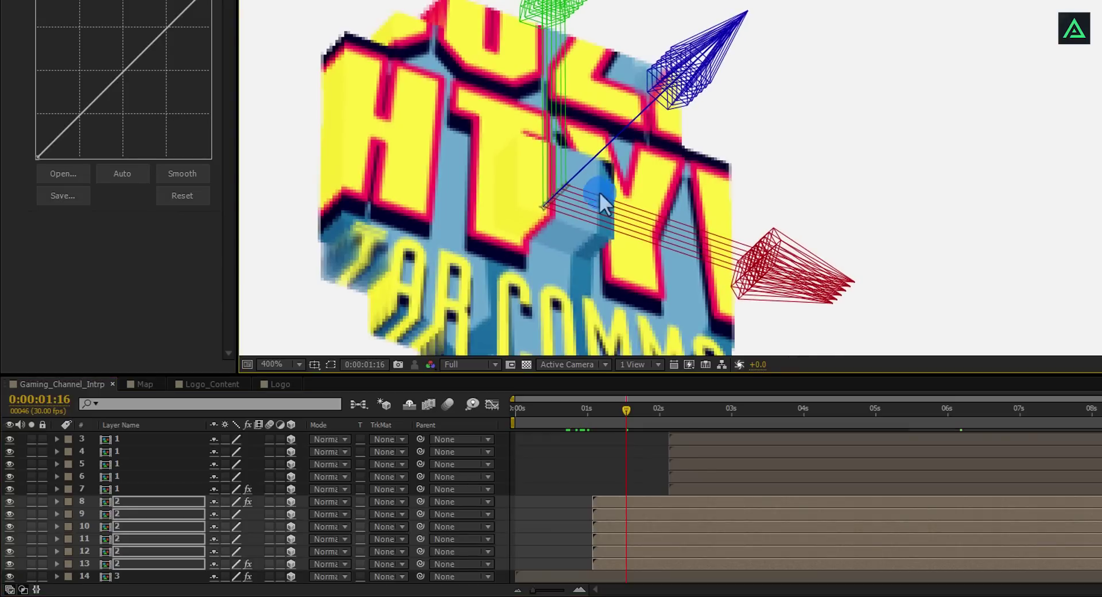
# At 0:00:02:24, offset the six layers named 1 along the Z axis, farther out than the layers named 2
pyautogui.click(680, 487)
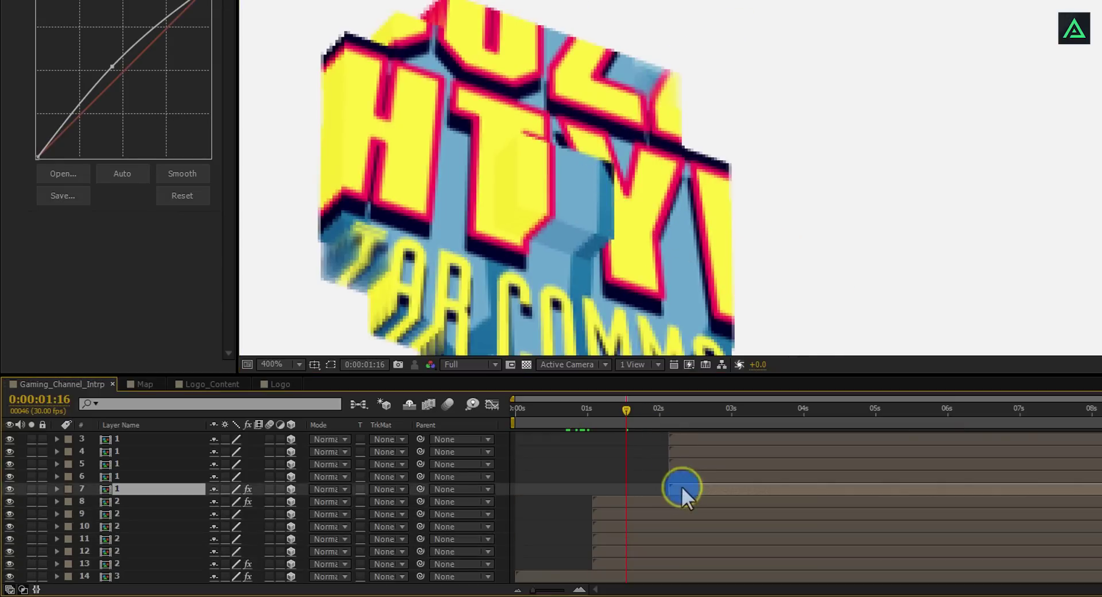
pyautogui.scroll(2, 677, 485)
pyautogui.keyDown('shift'); pyautogui.click(684, 446); pyautogui.keyUp('shift')
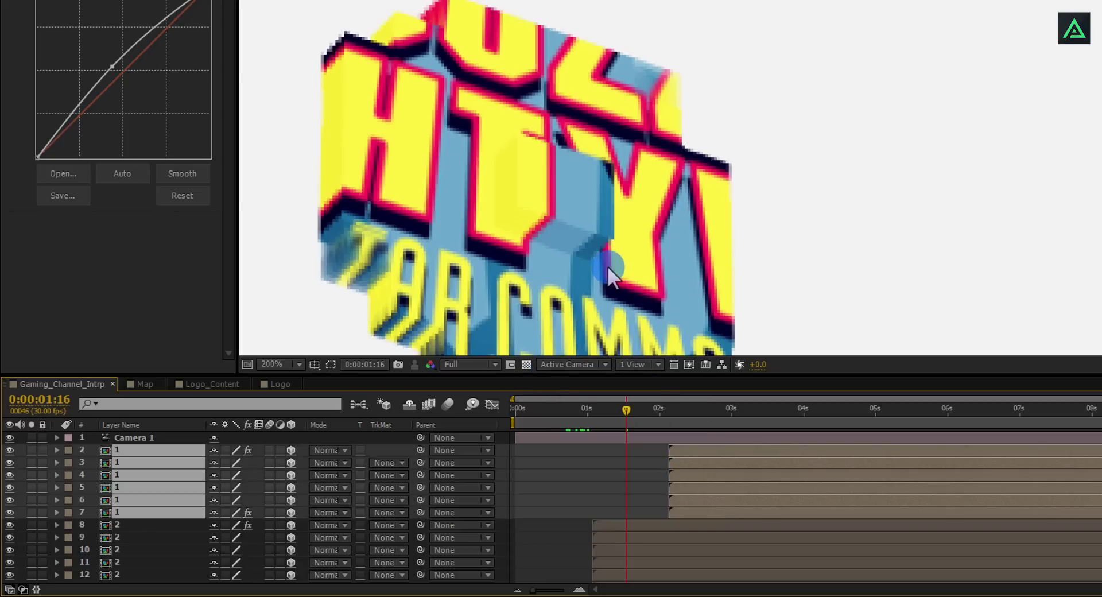
pyautogui.press('/')
pyautogui.moveTo(710, 410); pyautogui.dragTo(718, 412)
pyautogui.scroll(4, 638, 149)
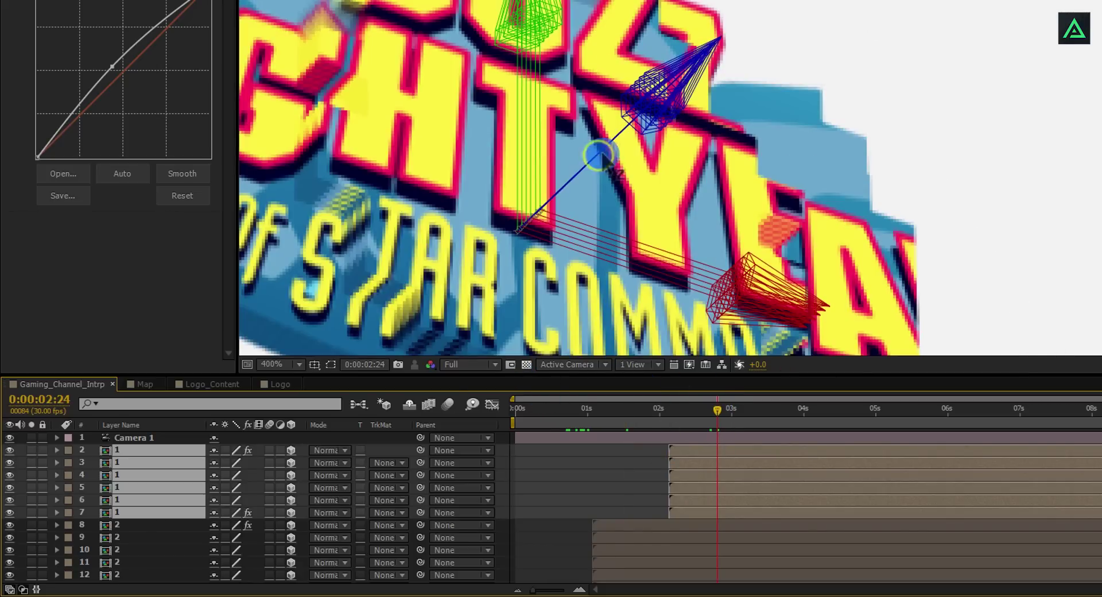
pyautogui.moveTo(598, 155); pyautogui.dragTo(670, 77)
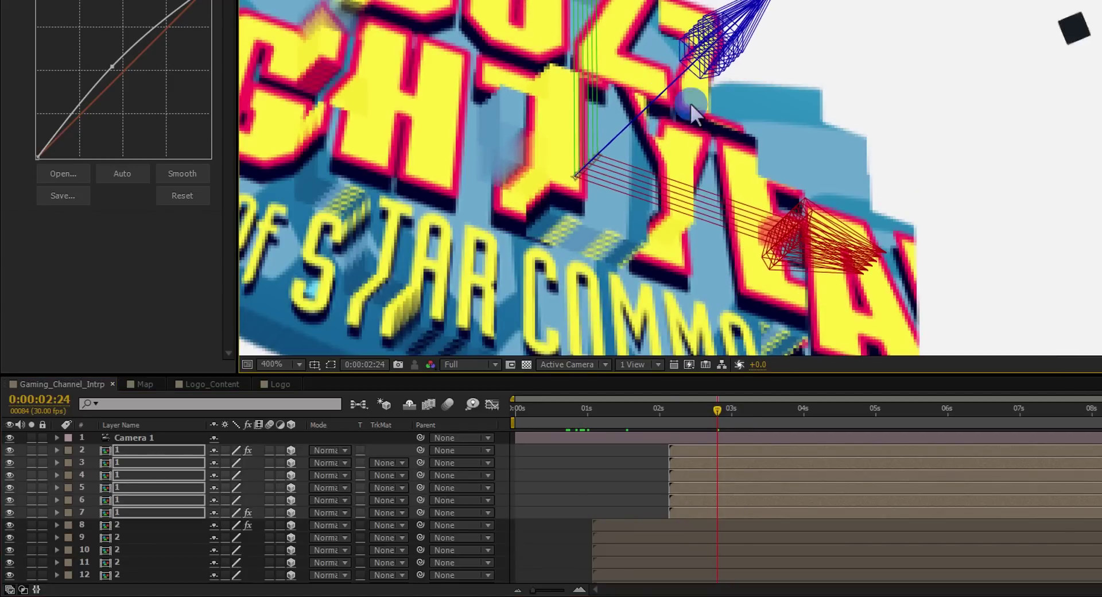
# Check the full logo's layer spacing at 0:00:09:12 and move the six layers named 1 slightly back along Z
pyautogui.scroll(-2, 697, 112)
pyautogui.scroll(-2, 671, 195)
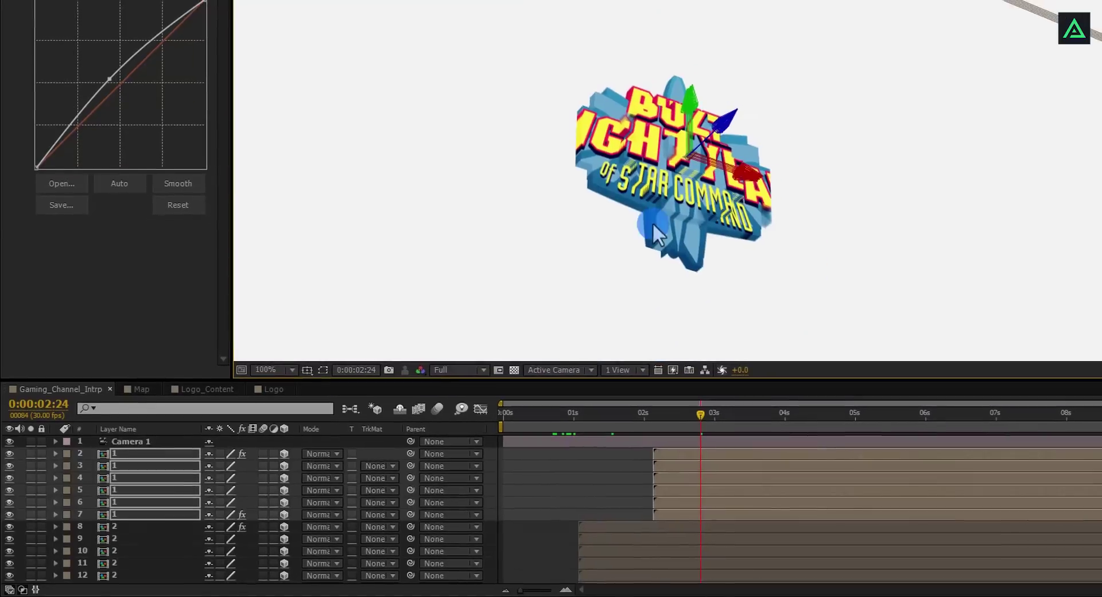
pyautogui.click(769, 409)
pyautogui.moveTo(773, 422); pyautogui.dragTo(904, 430)
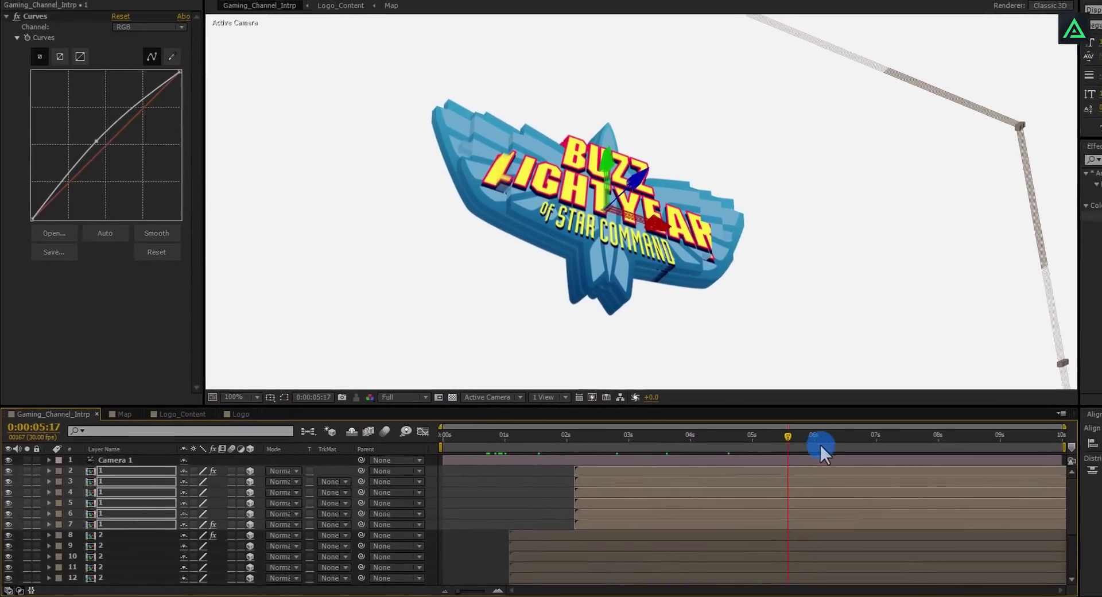
pyautogui.moveTo(821, 446); pyautogui.dragTo(937, 442)
pyautogui.moveTo(870, 450); pyautogui.dragTo(932, 455)
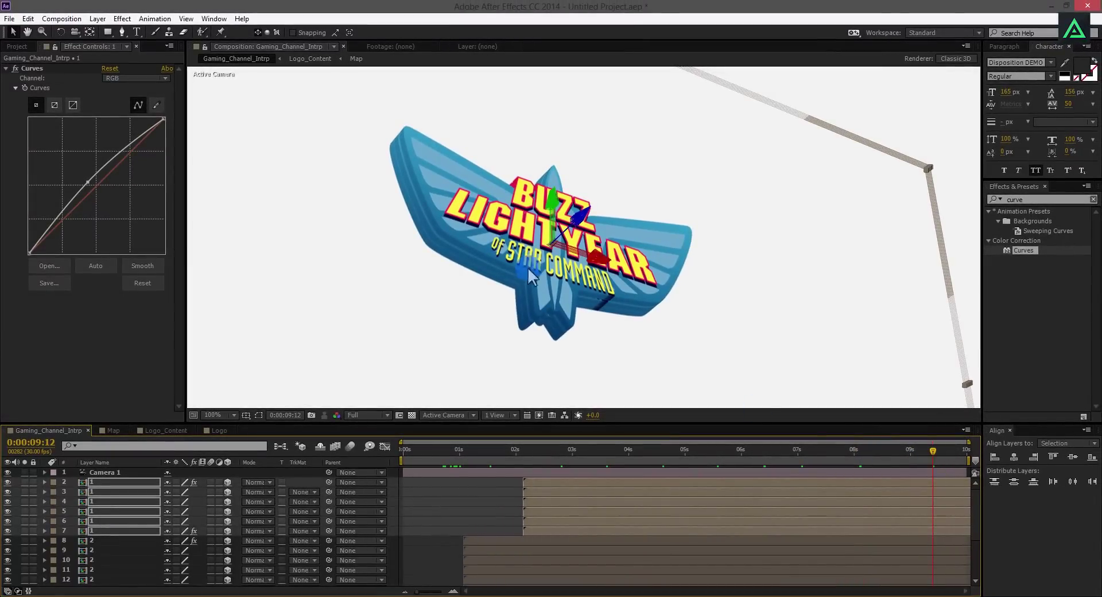
pyautogui.press('.')
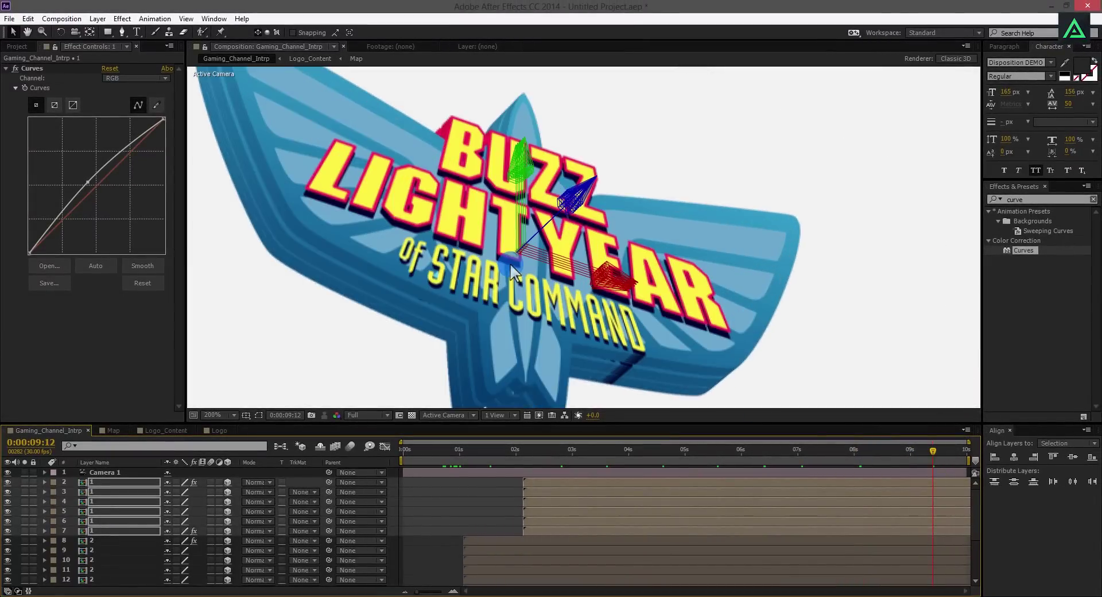
pyautogui.press(',')
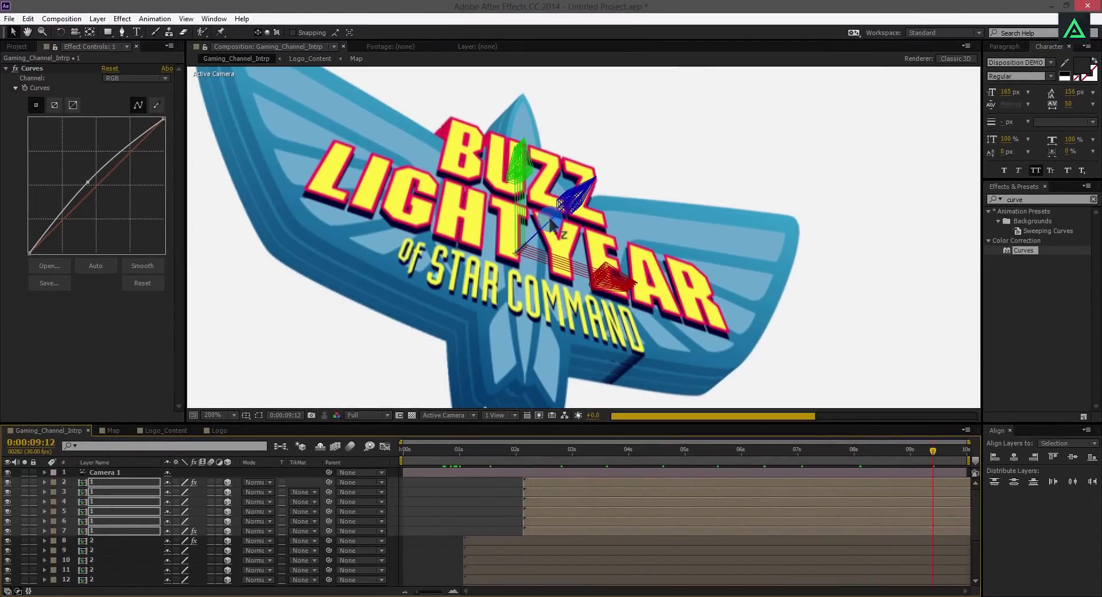
pyautogui.press('.')
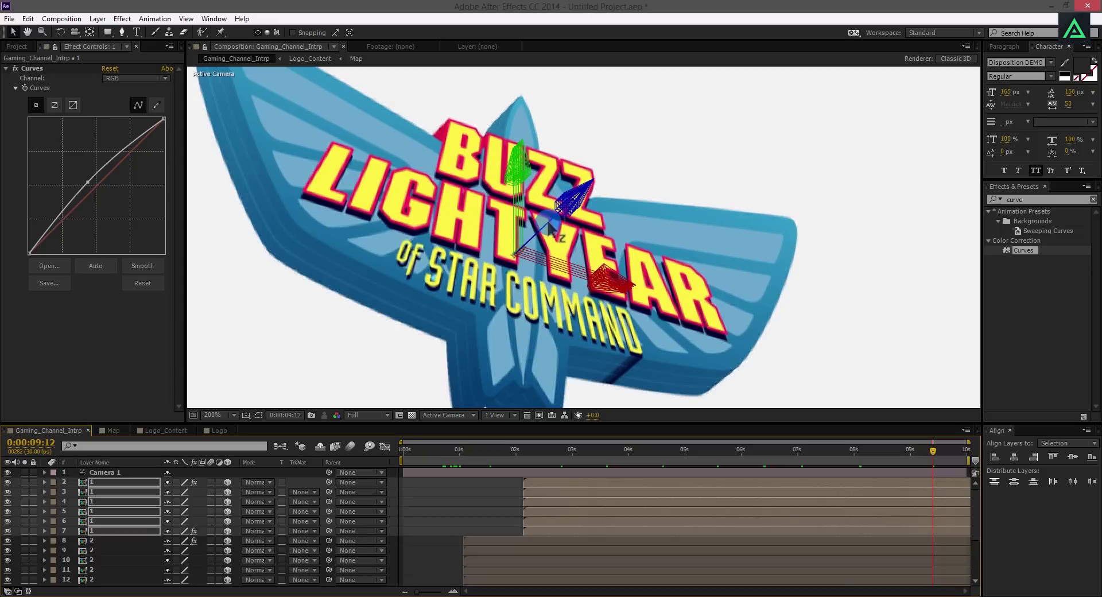
pyautogui.press(',')
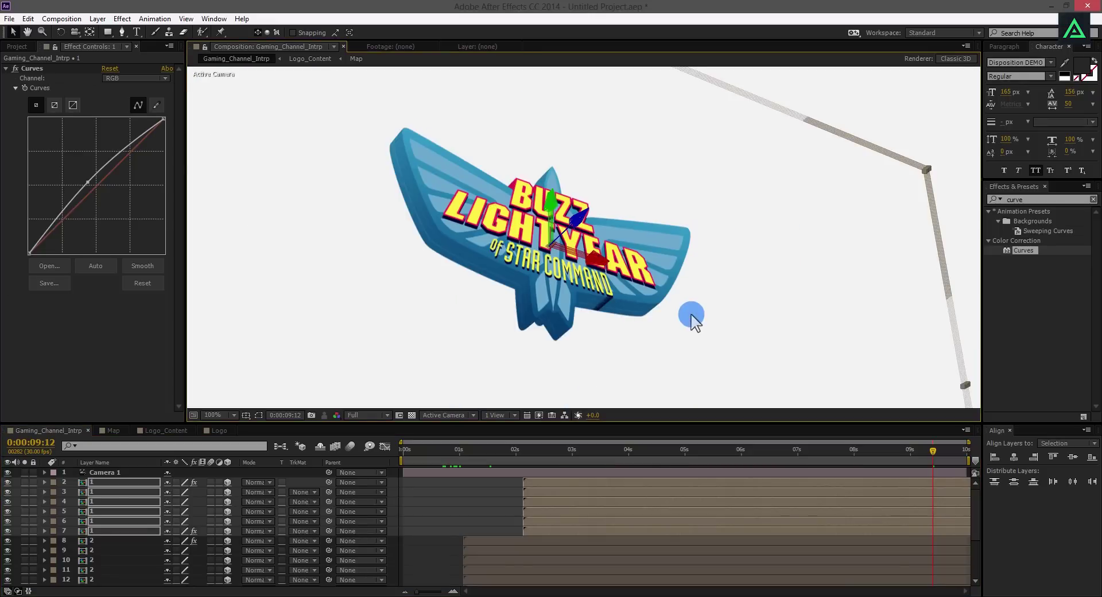
# Find the Tint effect and apply it to layer 19, the lowest layer named 3
pyautogui.click(615, 449)
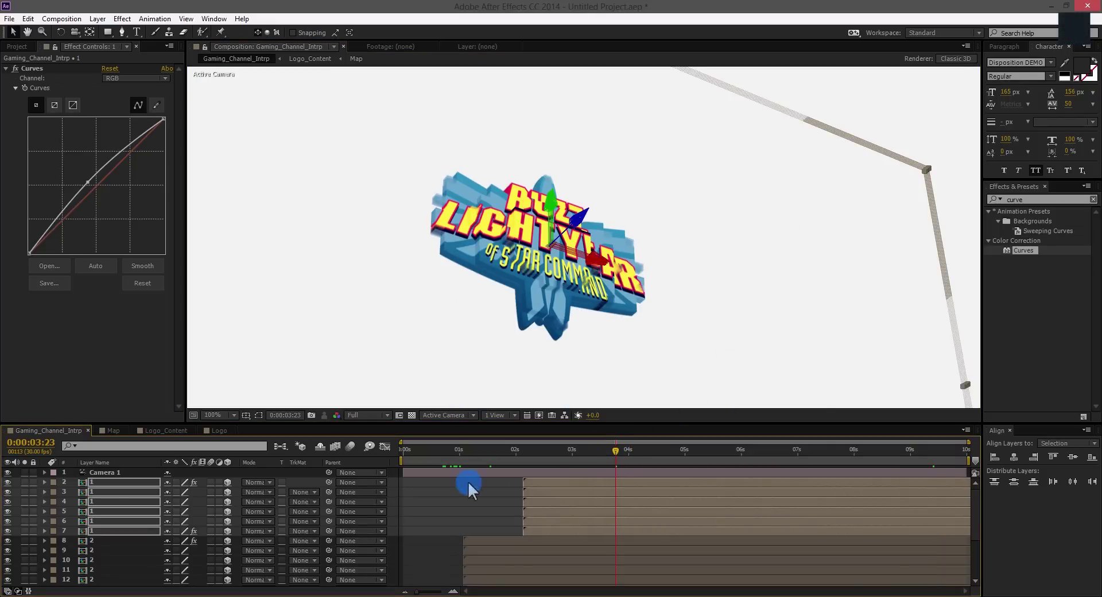
pyautogui.click(94, 539)
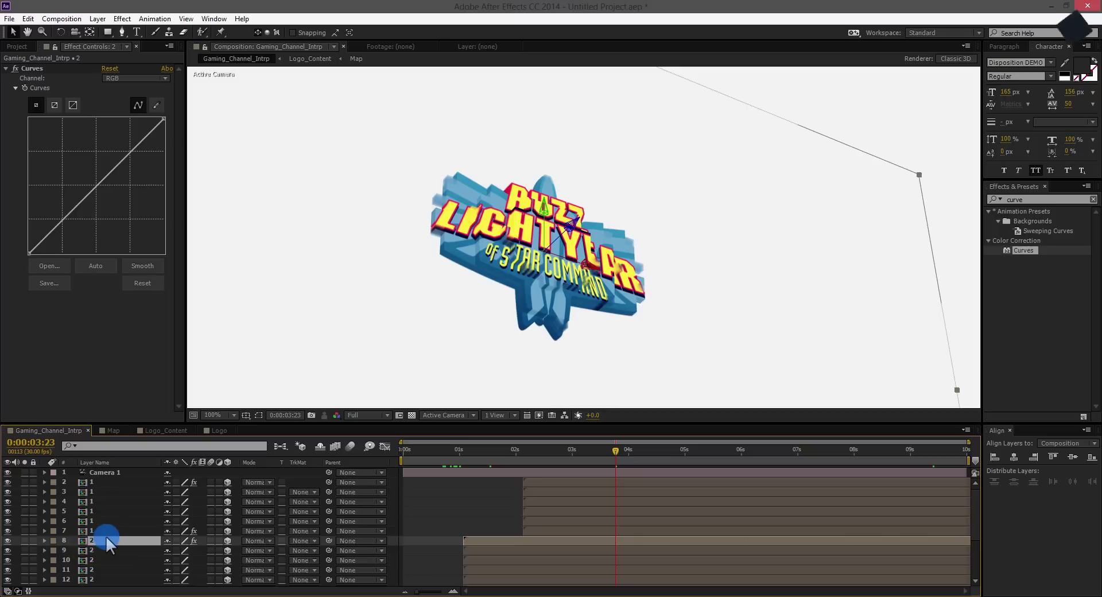
pyautogui.scroll(-3, 108, 532)
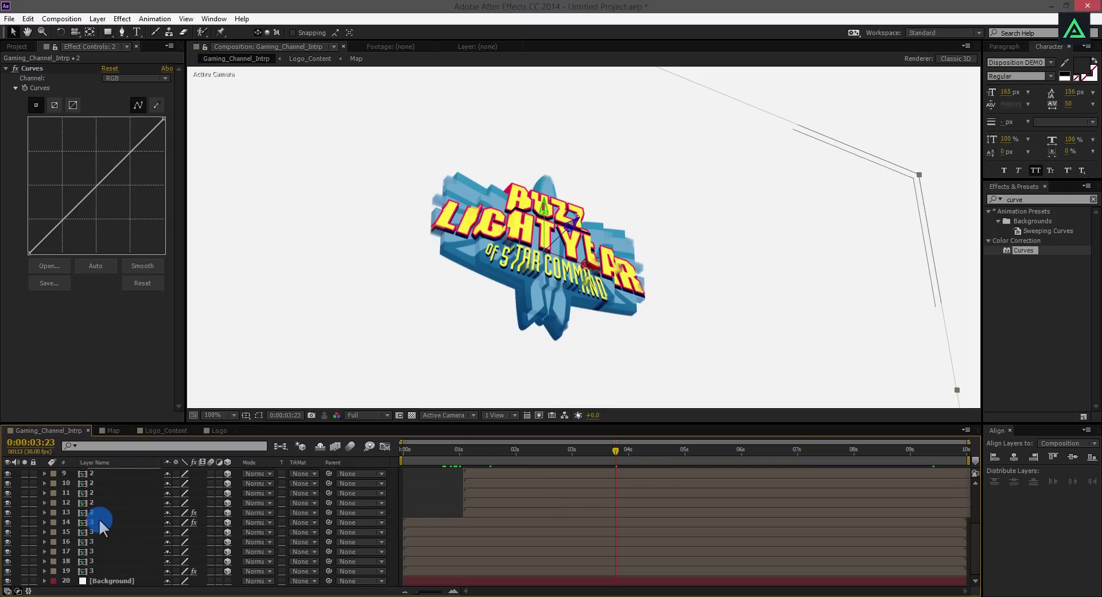
pyautogui.click(95, 571)
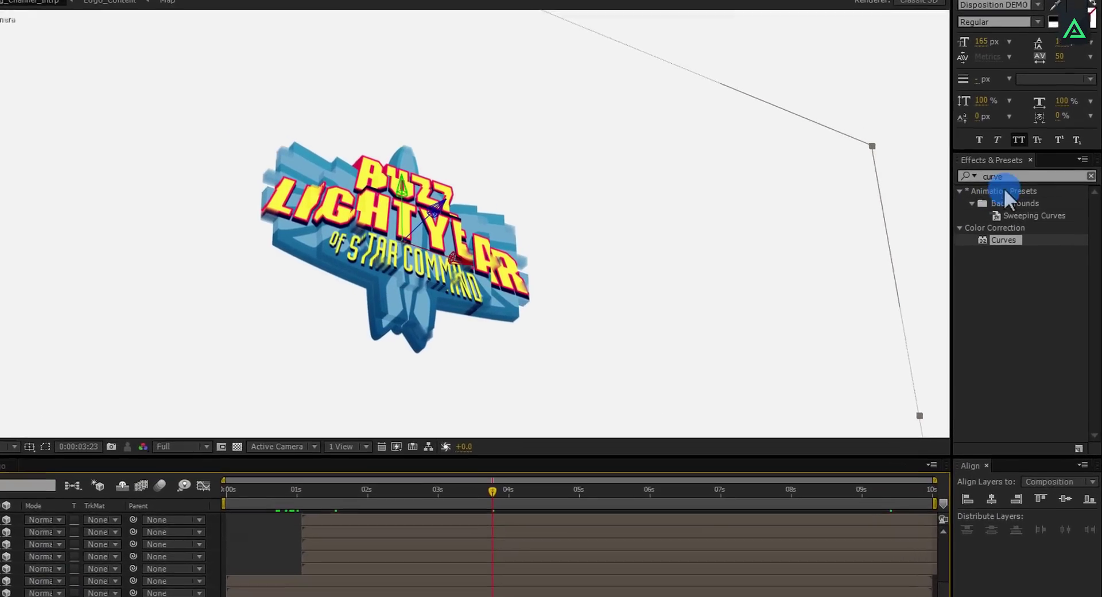
pyautogui.click(1010, 176)
pyautogui.write('t')
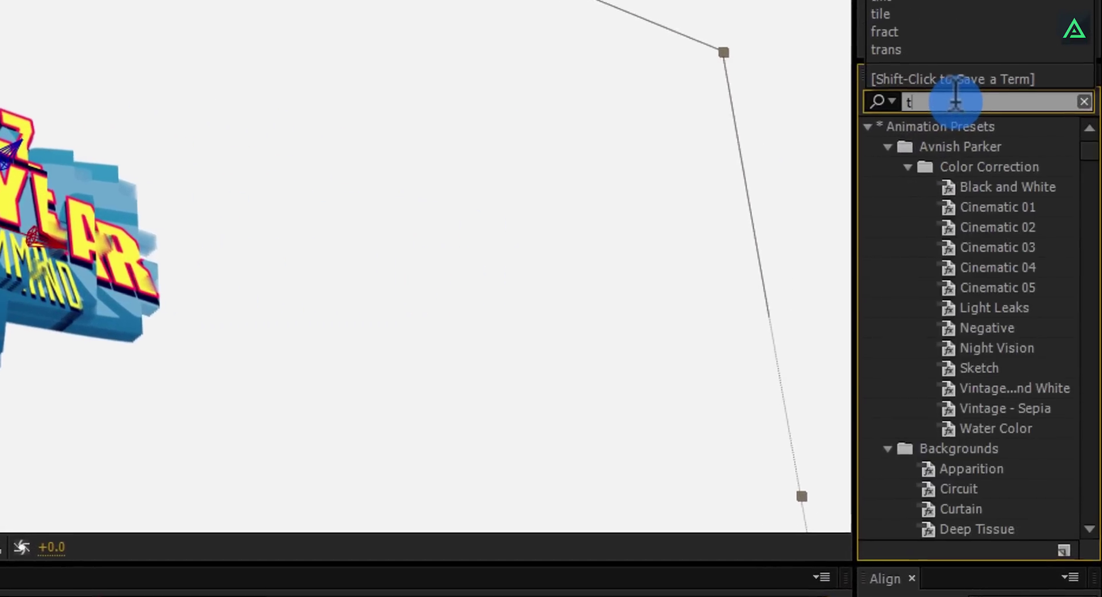
pyautogui.write('int')
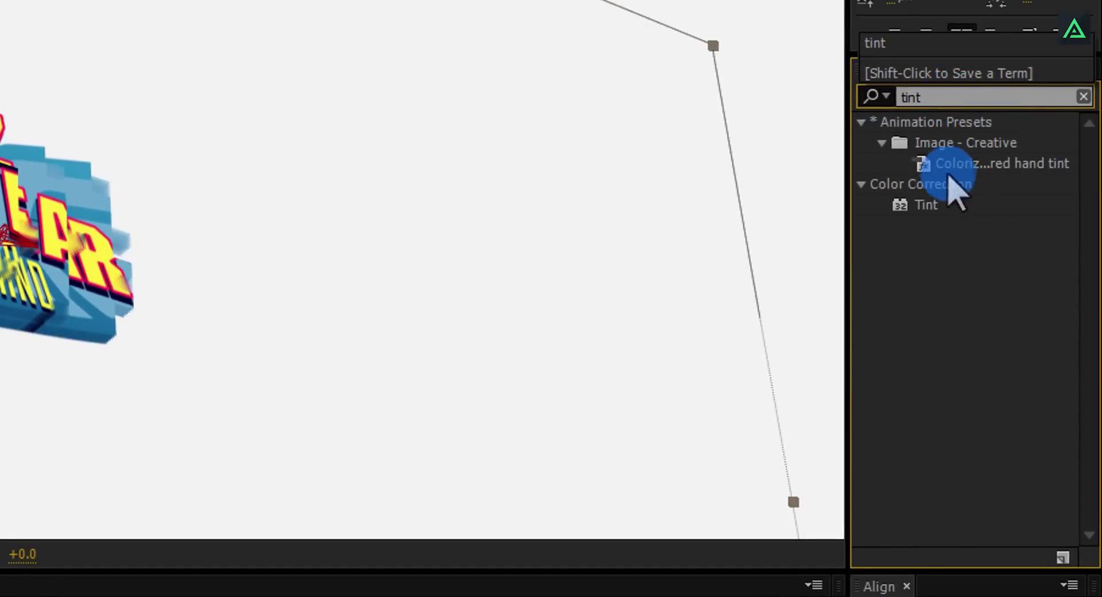
pyautogui.moveTo(926, 203); pyautogui.dragTo(112, 563)
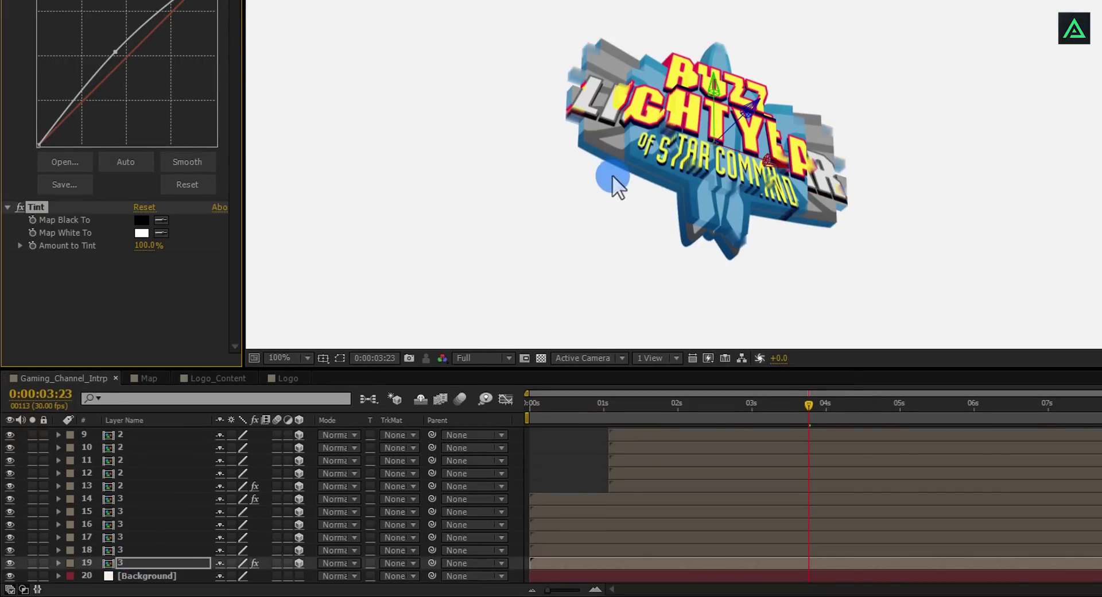
# At 0:00:01:27, set the Map Black To colour of layer 19's Tint to pink, F637B0
pyautogui.scroll(1, 602, 159)
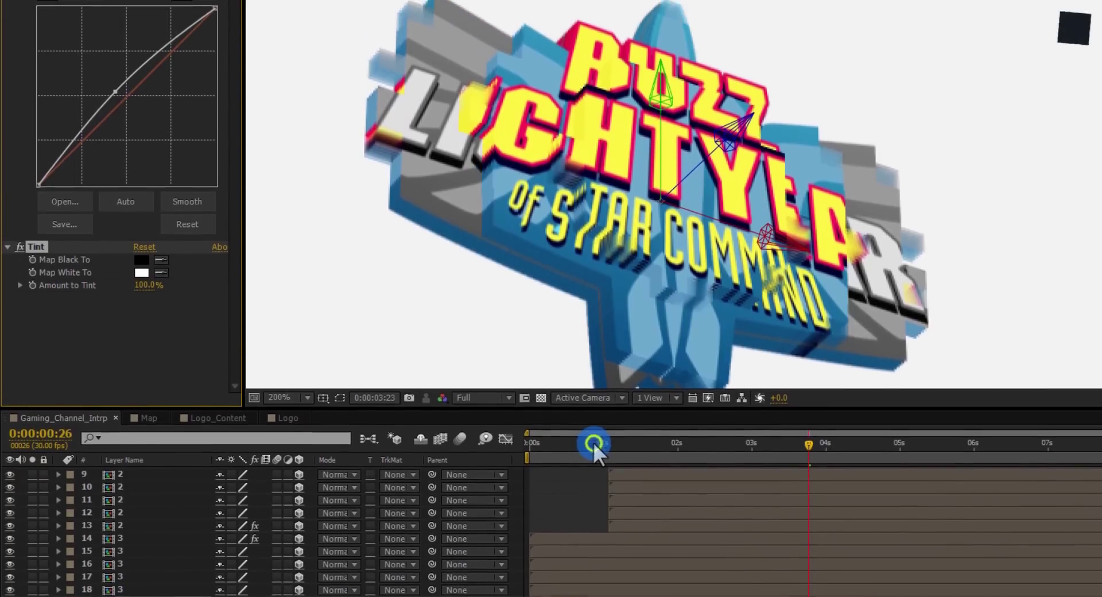
pyautogui.click(593, 402)
pyautogui.moveTo(593, 488); pyautogui.dragTo(670, 492)
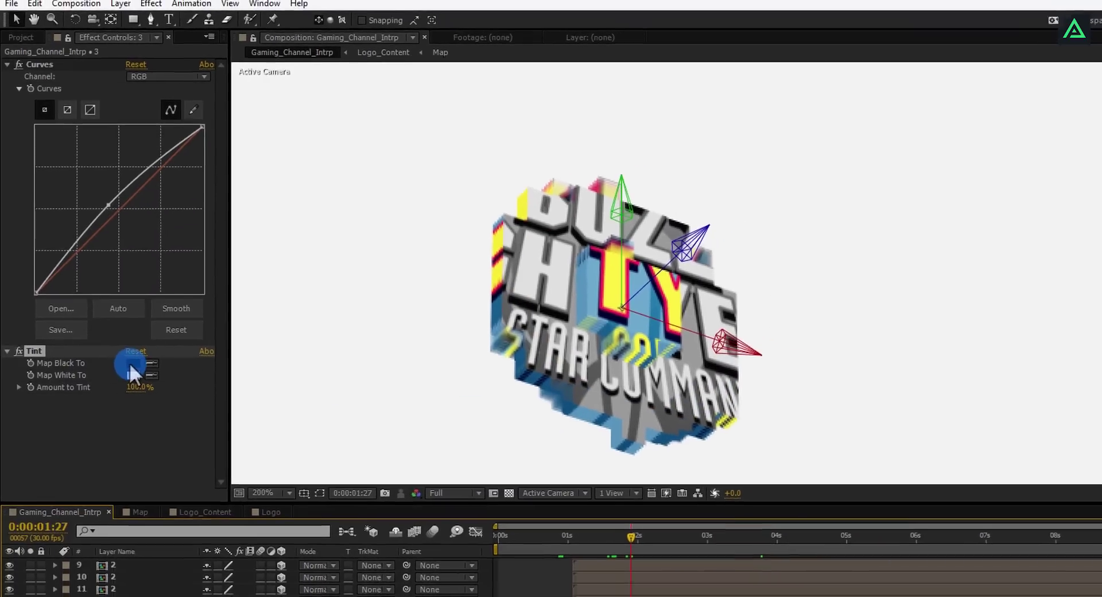
pyautogui.click(141, 380)
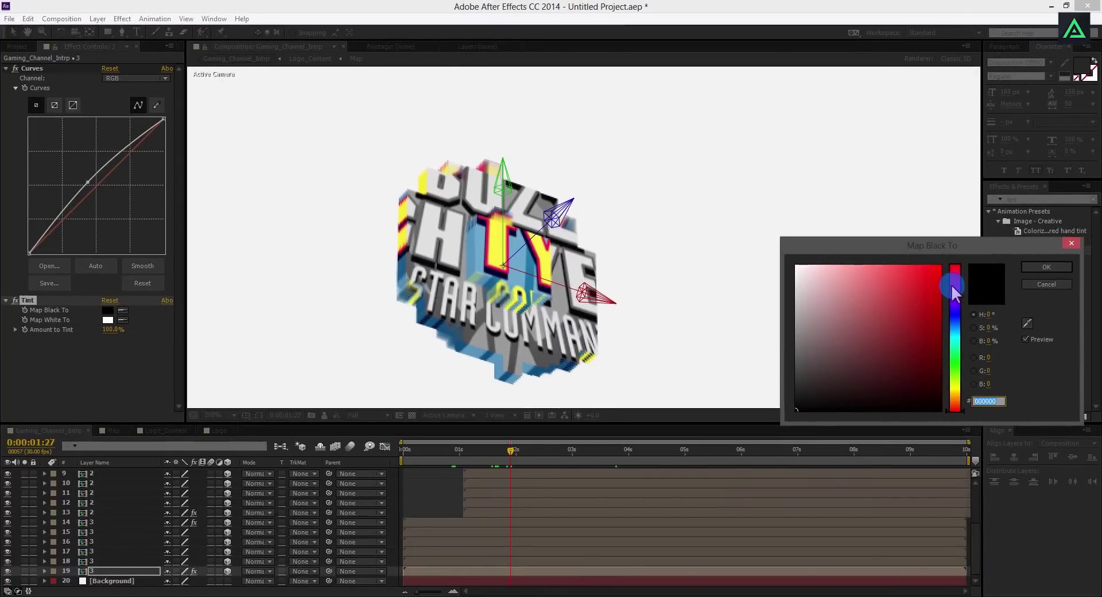
pyautogui.moveTo(951, 286); pyautogui.dragTo(950, 281)
pyautogui.click(913, 274)
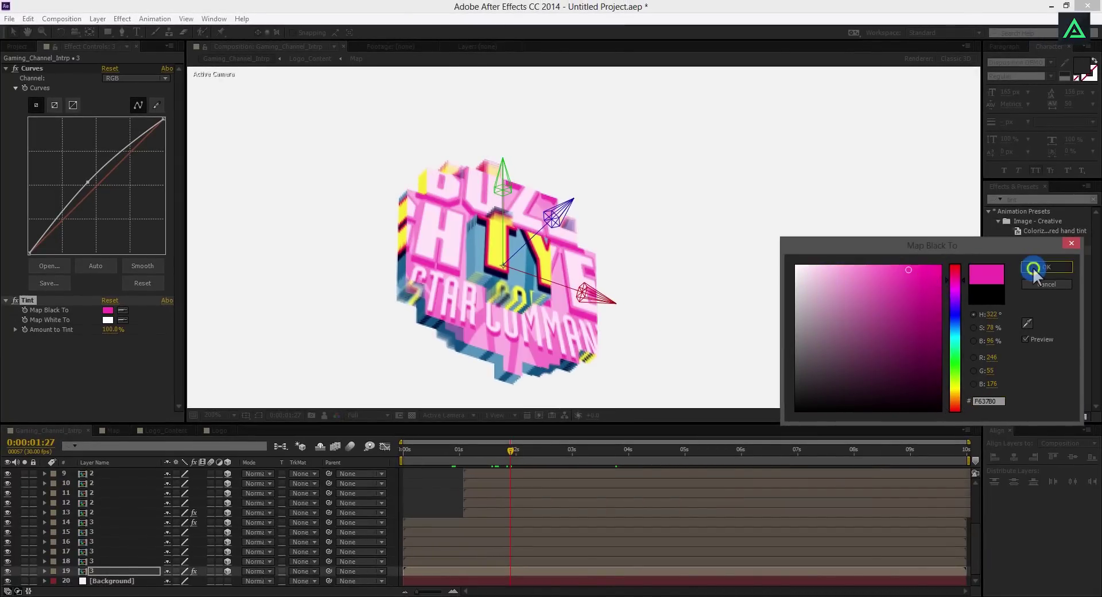
# Confirm the pink Map Black To colour and set the Map White To colour of layer 19's Tint to light pinkish violet
pyautogui.click(1031, 267)
pyautogui.click(108, 319)
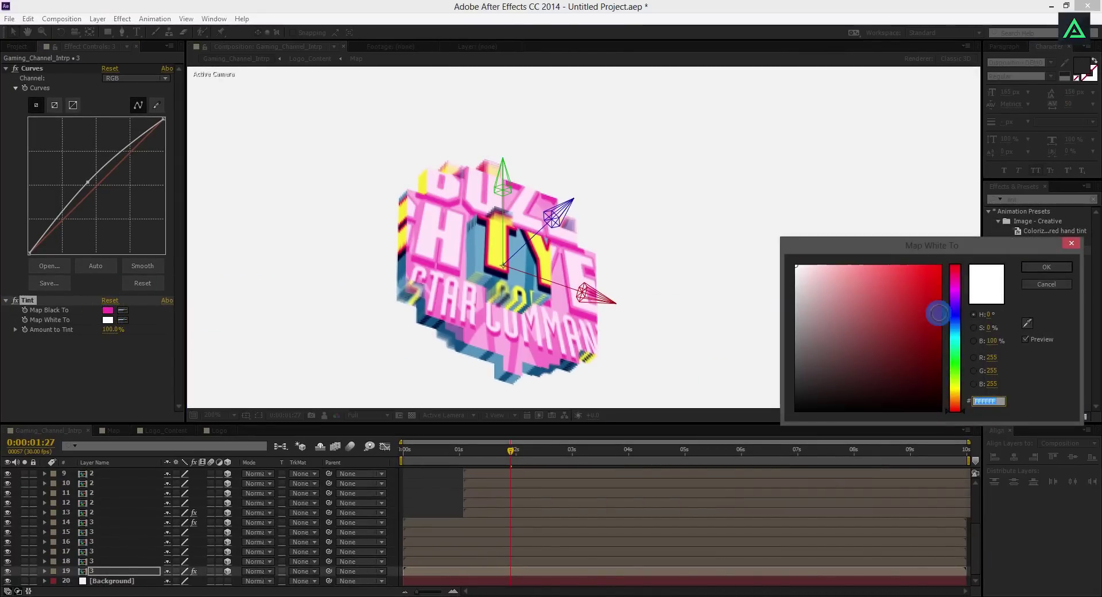
pyautogui.click(954, 287)
pyautogui.click(857, 269)
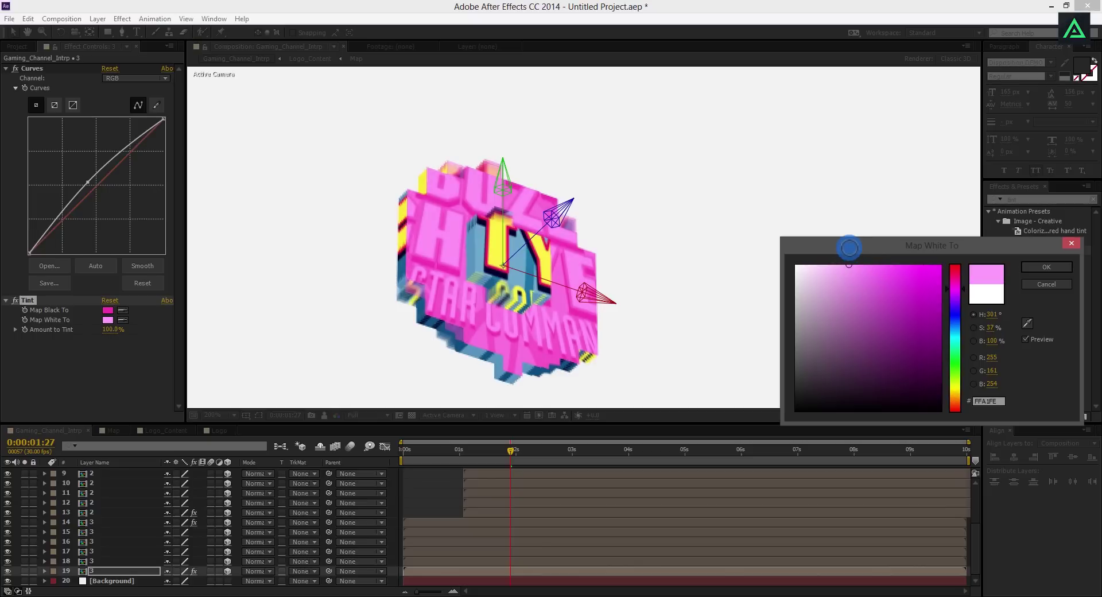
pyautogui.moveTo(855, 285)
pyautogui.mouseDown()
pyautogui.moveTo(941, 312)
pyautogui.moveTo(866, 276)
pyautogui.mouseUp()
pyautogui.click(1040, 265)
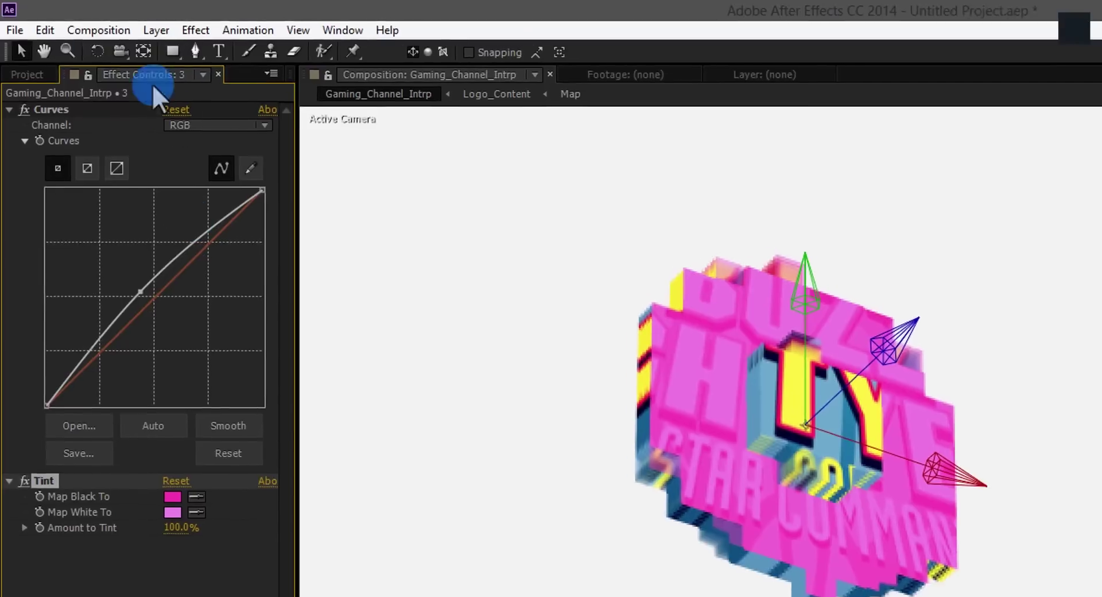
# Copy the Tint effect from layer 19 and paste it onto layer 18
pyautogui.click(35, 23)
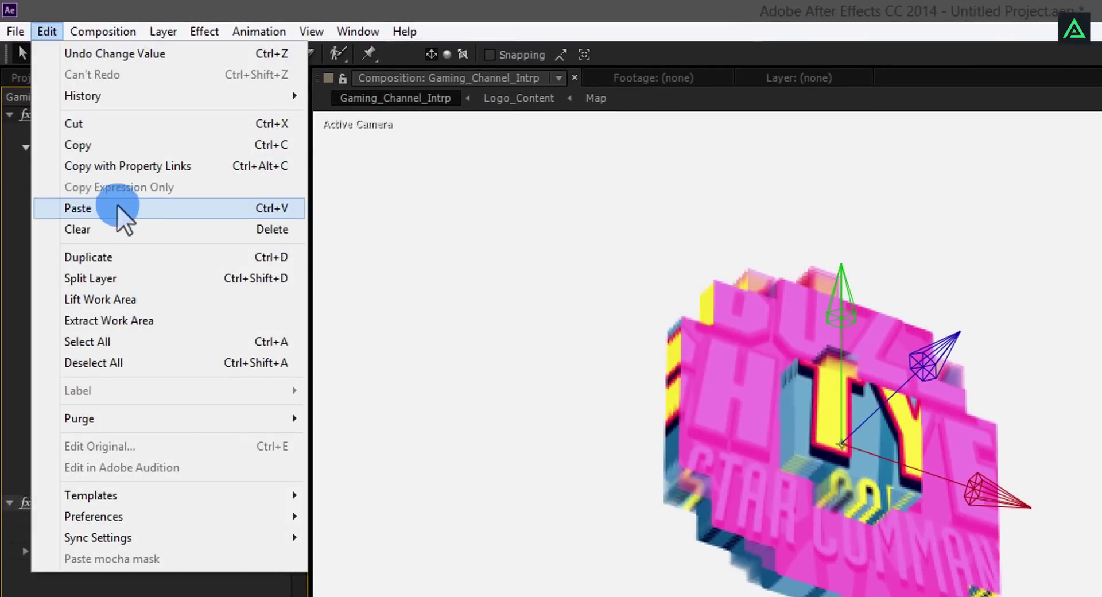
pyautogui.click(136, 146)
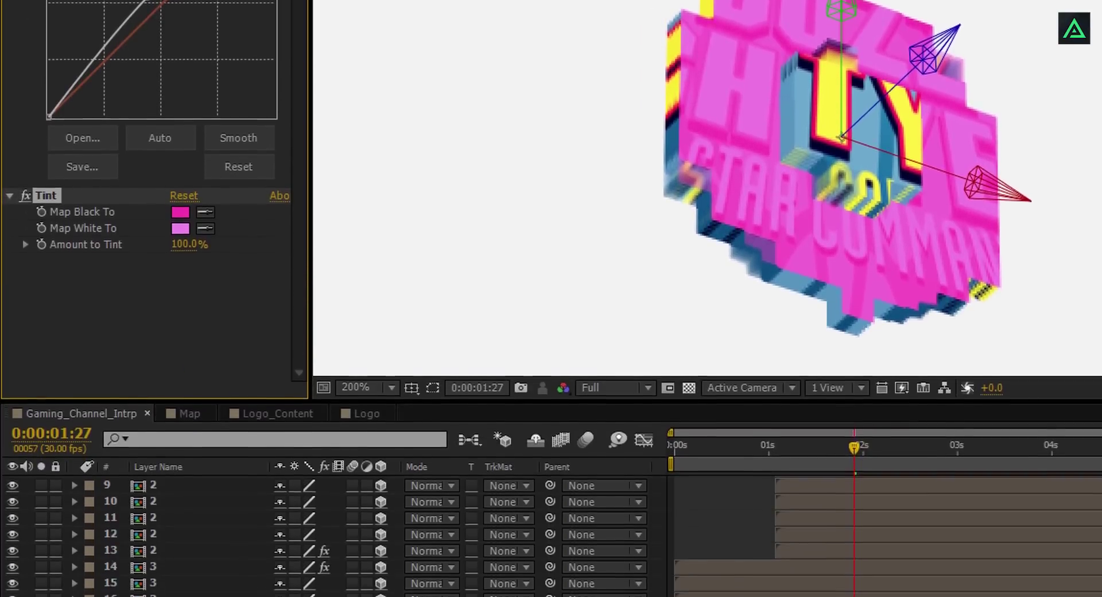
pyautogui.click(152, 547)
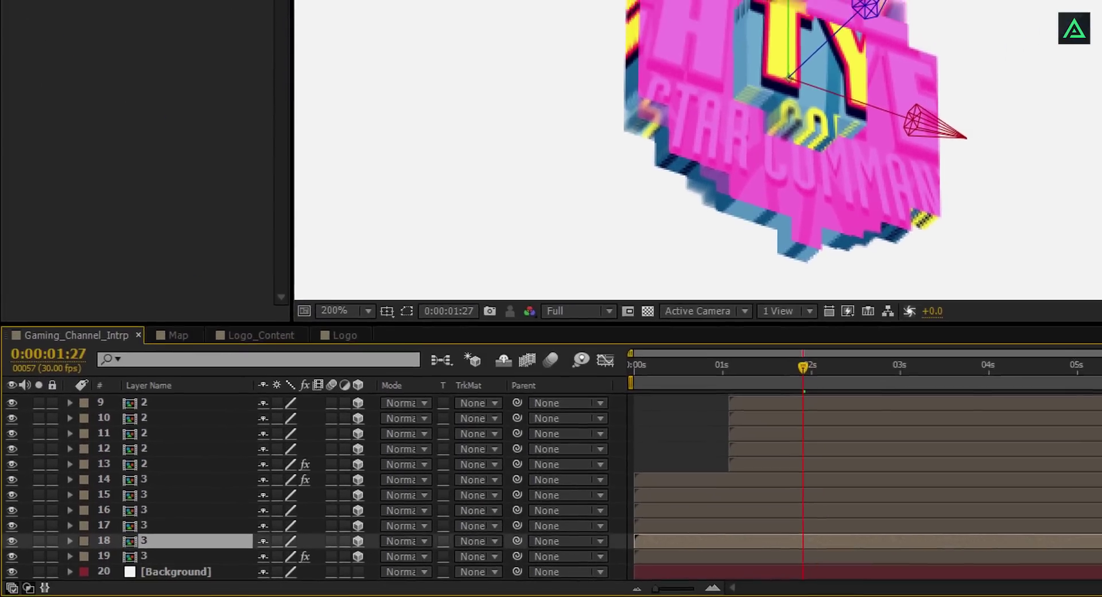
pyautogui.click(34, 1)
pyautogui.click(56, 83)
pyautogui.click(55, 104)
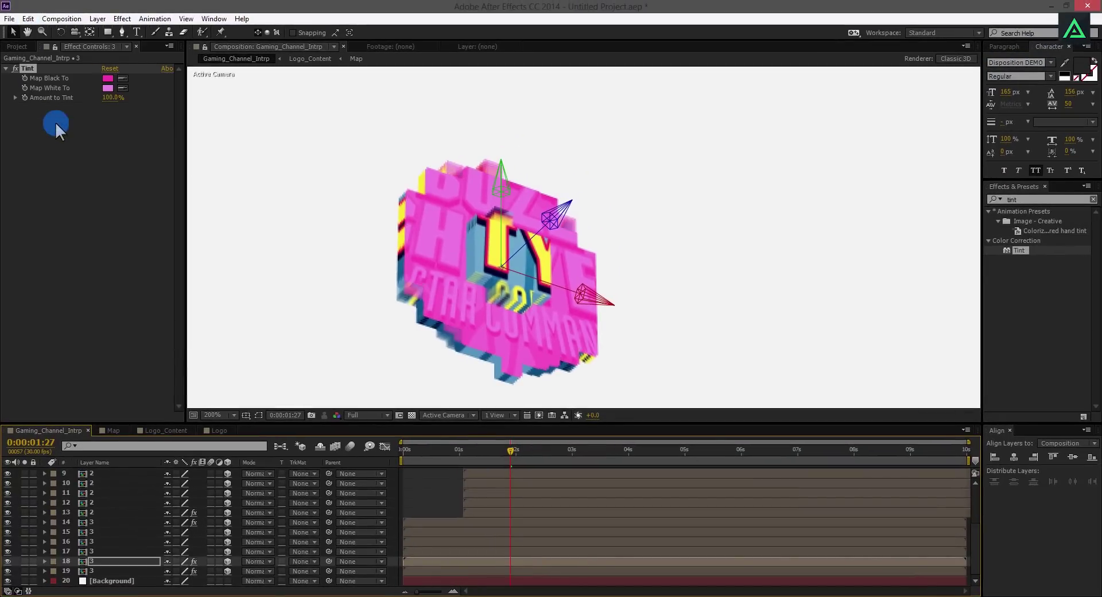
# Paste the copied pink Tint onto layers 17, 16, 15 and 14, the remaining layers named 3
pyautogui.click(98, 551)
pyautogui.hotkey('ctrl', 'v')
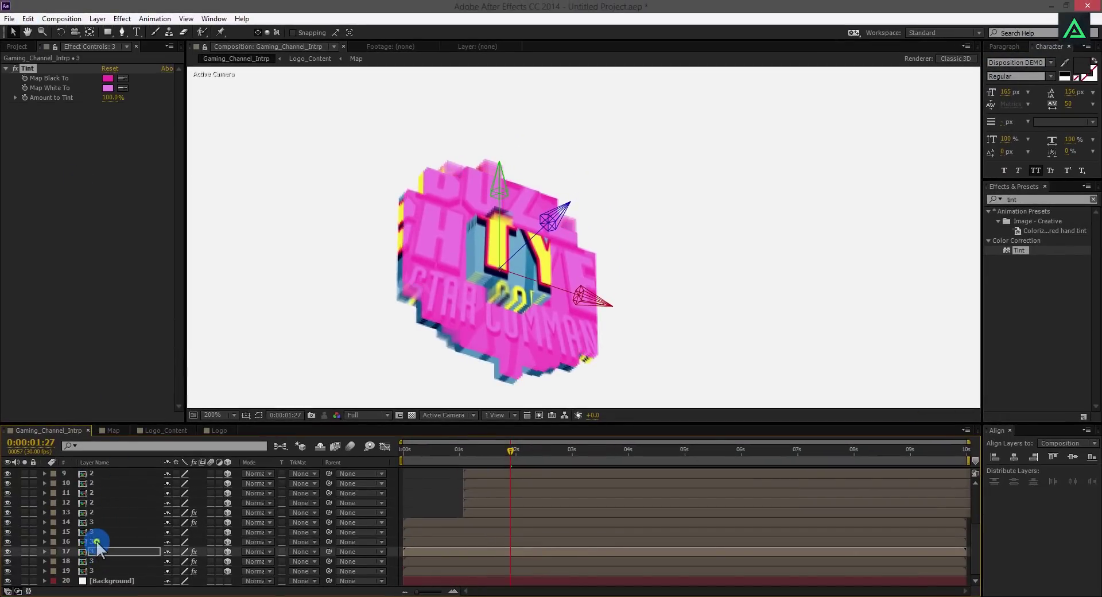
pyautogui.click(95, 540)
pyautogui.hotkey('ctrl', 'v')
pyautogui.click(95, 532)
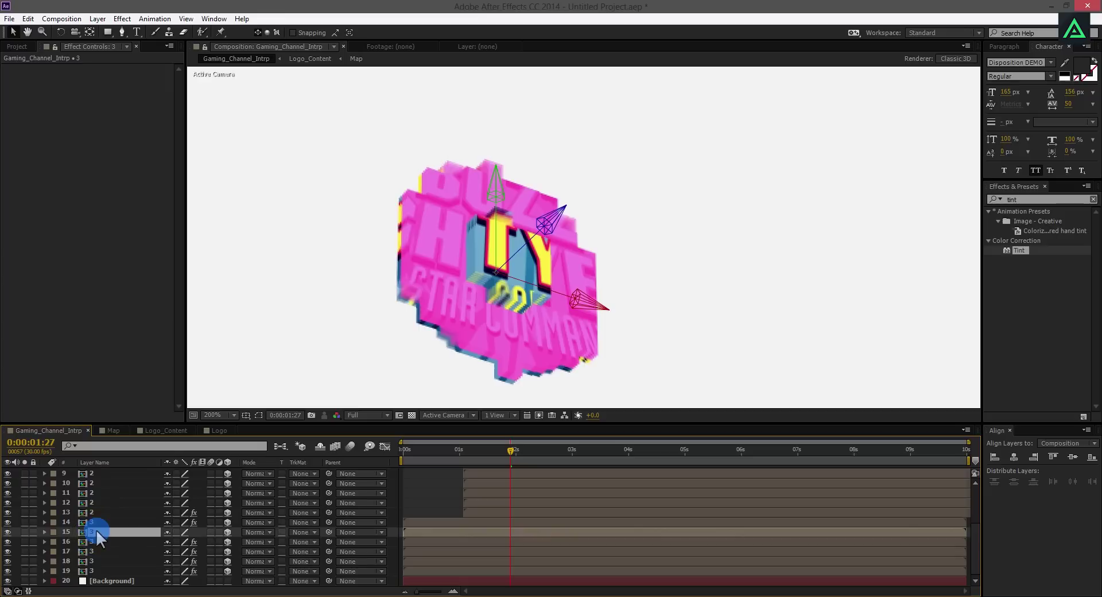
pyautogui.hotkey('ctrl', 'v')
pyautogui.click(95, 522)
pyautogui.hotkey('ctrl', 'v')
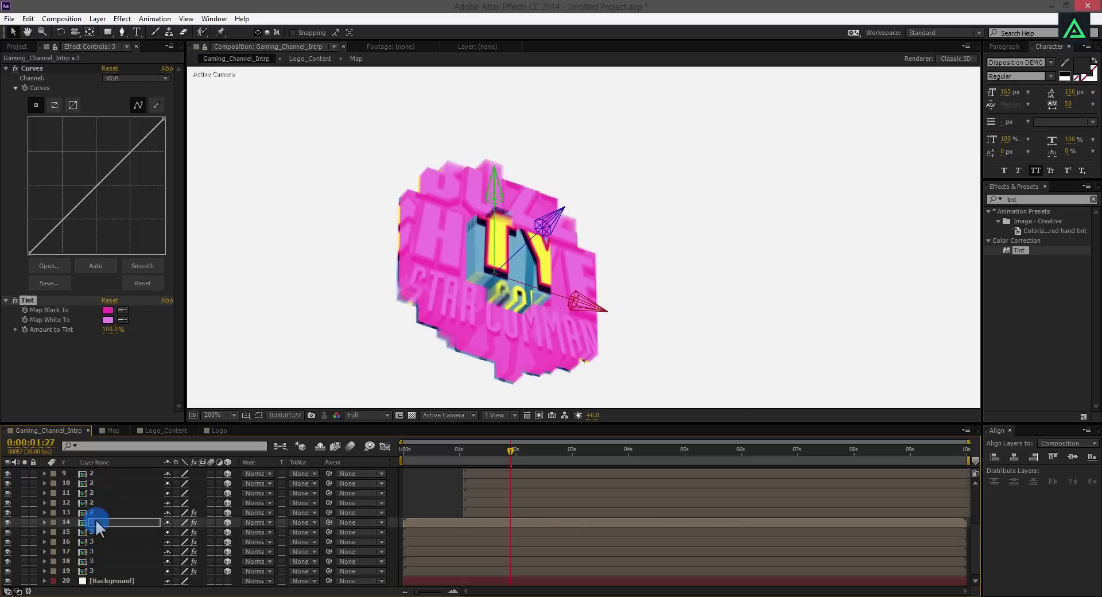
# Apply Tint to layer 13, the lowest layer named 2, and set its Map Black To colour to blue, 0D88FA
pyautogui.click(98, 510)
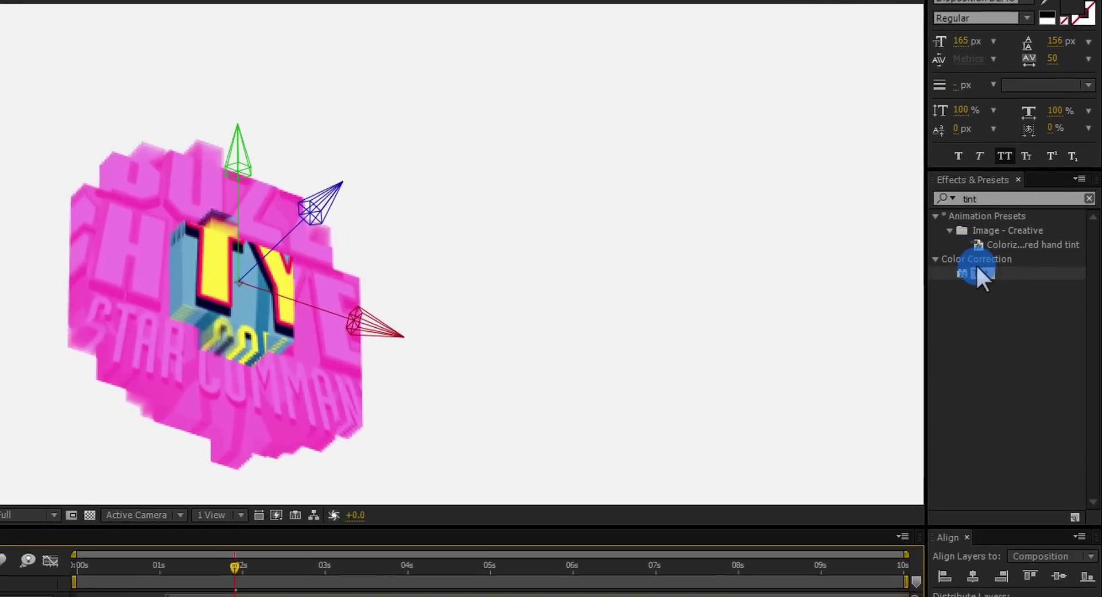
pyautogui.moveTo(980, 275); pyautogui.dragTo(112, 498)
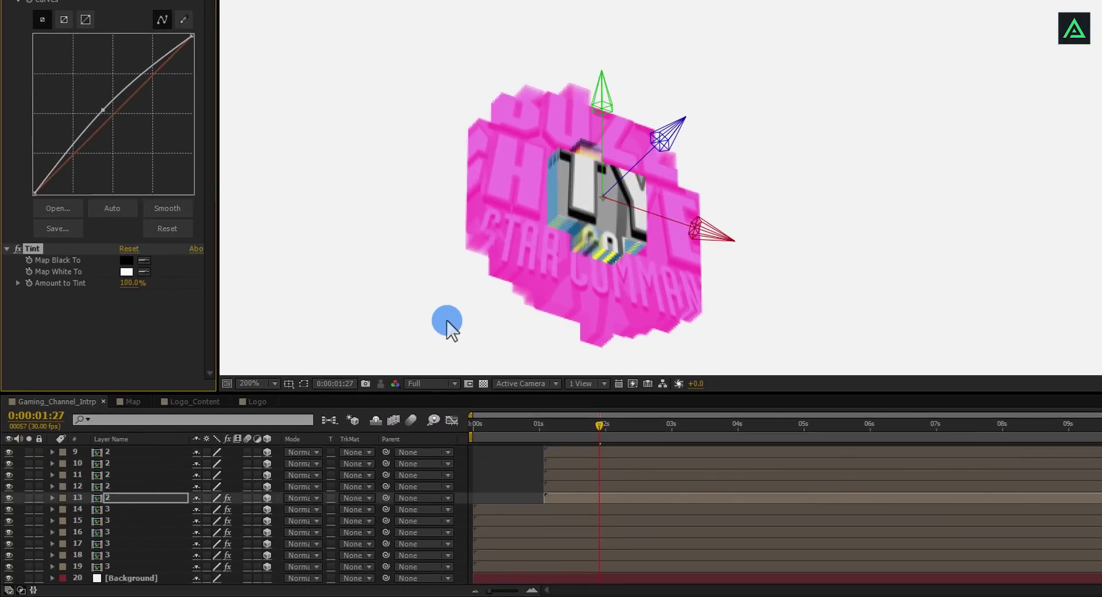
pyautogui.click(137, 258)
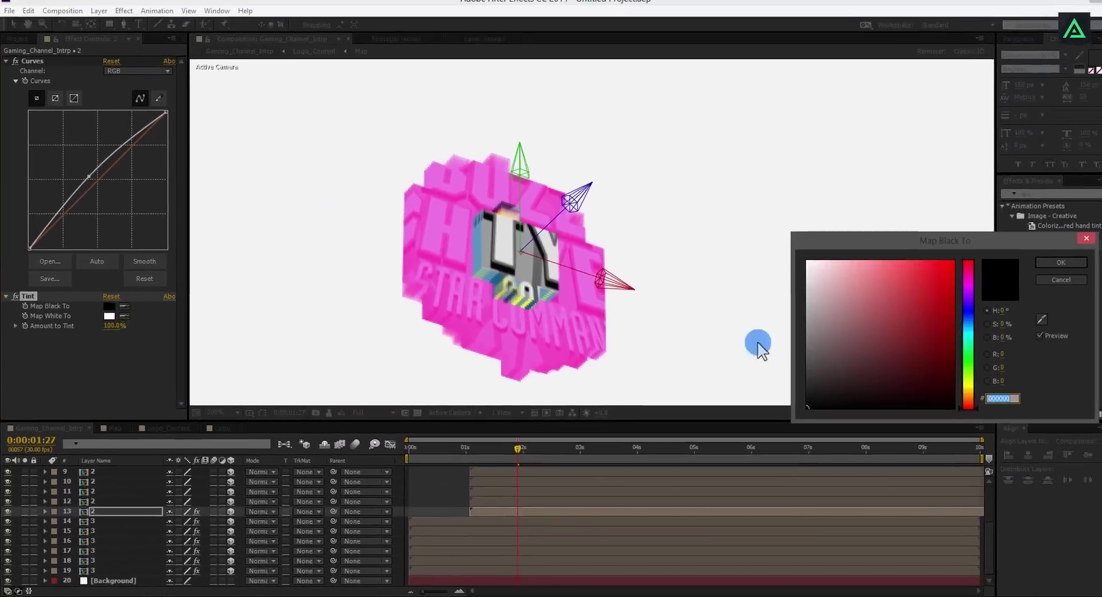
pyautogui.moveTo(954, 322); pyautogui.dragTo(956, 330)
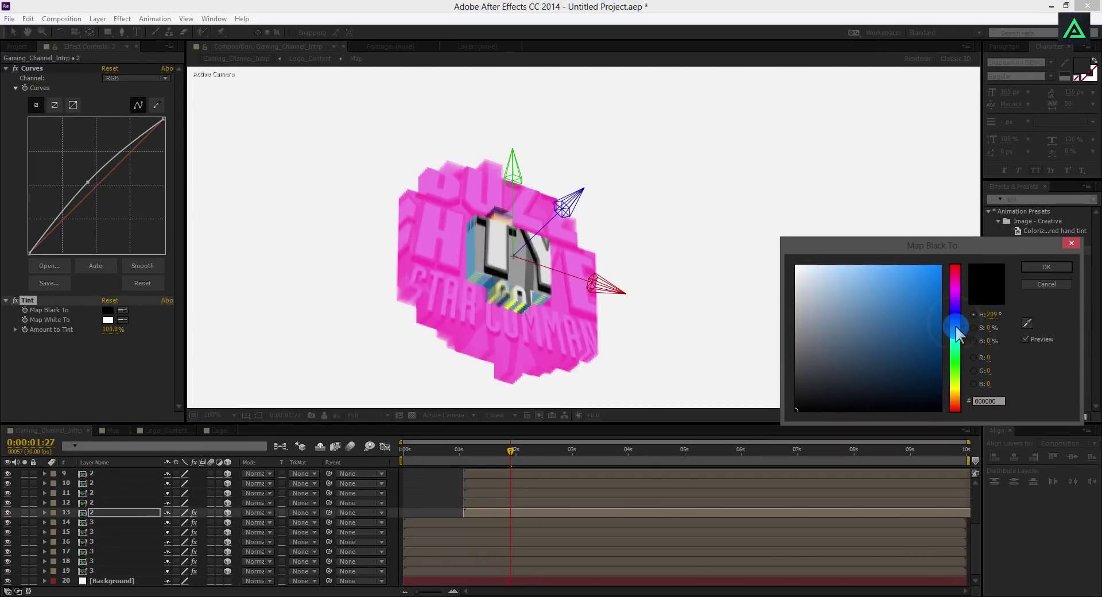
pyautogui.click(933, 268)
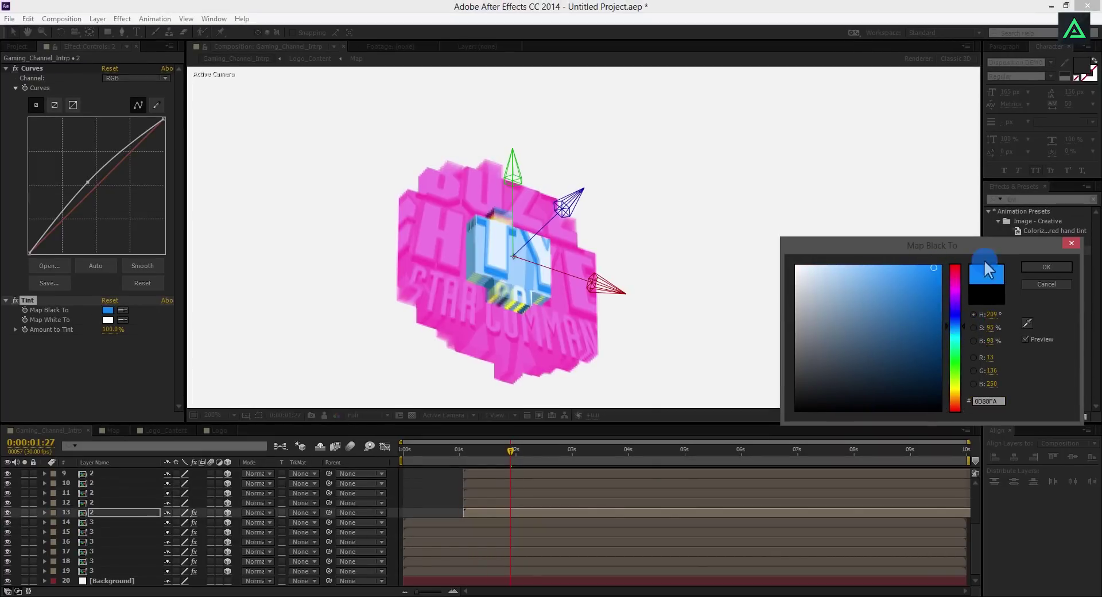
pyautogui.click(1031, 265)
# Set the Map White To colour of layer 13's Tint to light blue, 67AFFF
pyautogui.click(107, 319)
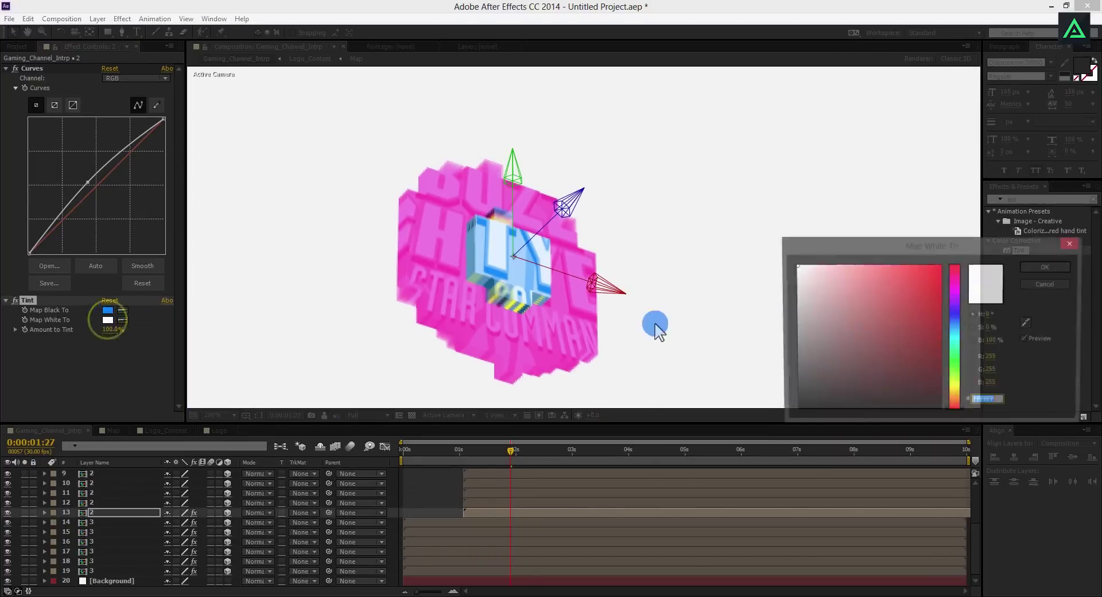
pyautogui.click(956, 324)
pyautogui.click(912, 278)
pyautogui.click(885, 261)
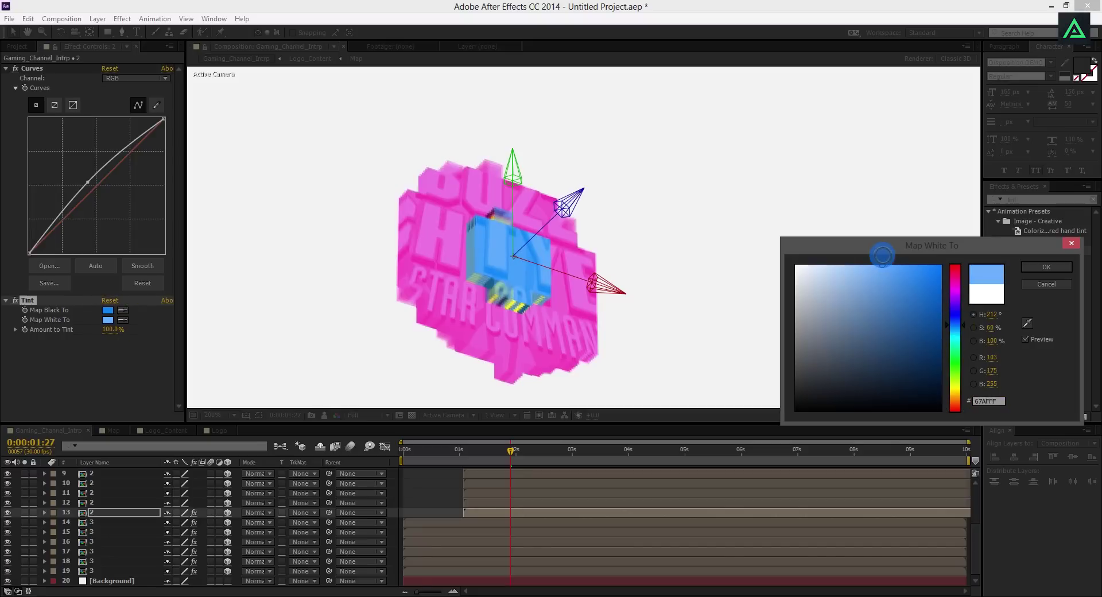
pyautogui.click(1046, 267)
# Copy layer 13's blue Tint and paste it onto layers 12, 11, 10, 9 and 8, the other layers named 2
pyautogui.click(30, 299)
pyautogui.click(86, 503)
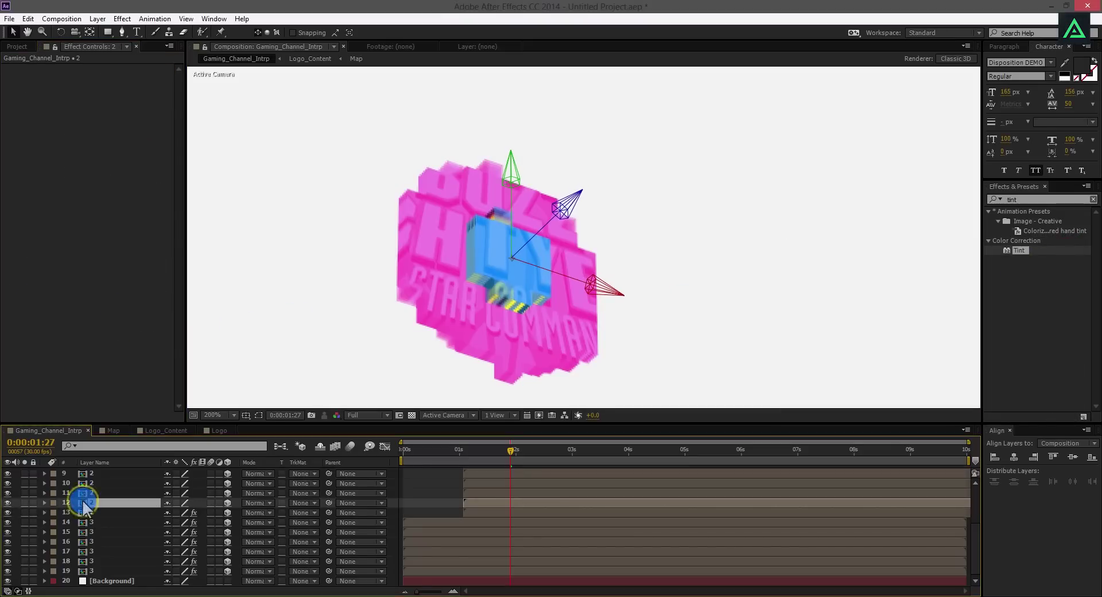
pyautogui.hotkey('ctrl', 'v')
pyautogui.click(84, 491)
pyautogui.hotkey('ctrl', 'v')
pyautogui.click(84, 483)
pyautogui.hotkey('ctrl', 'v')
pyautogui.click(84, 474)
pyautogui.hotkey('ctrl', 'v')
pyautogui.scroll(1, 84, 491)
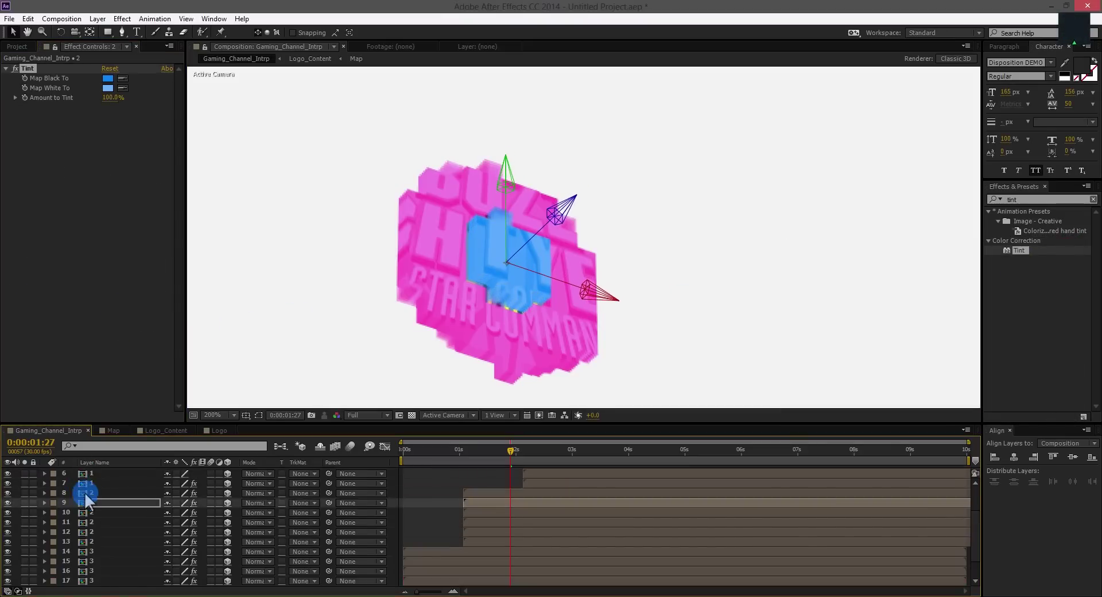
pyautogui.click(84, 493)
# At 0:00:03:29, find the Drop Shadow effect and apply it to layer 2, the uppermost layer named 1
pyautogui.click(85, 482)
pyautogui.scroll(1, 121, 510)
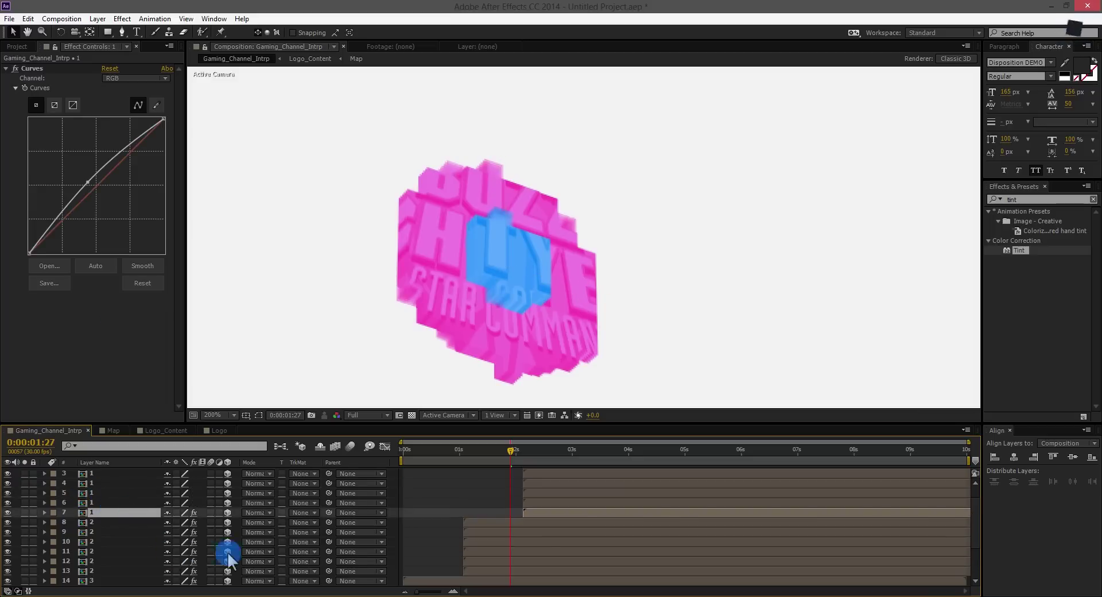
pyautogui.click(576, 449)
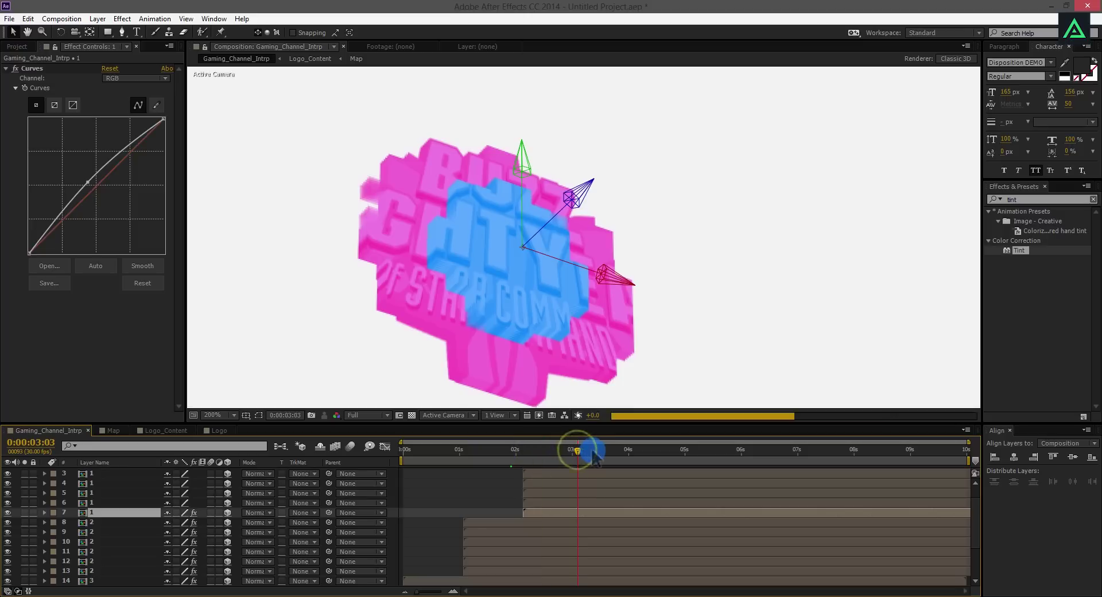
pyautogui.moveTo(624, 449)
pyautogui.mouseDown()
pyautogui.moveTo(862, 457)
pyautogui.moveTo(627, 452)
pyautogui.mouseUp()
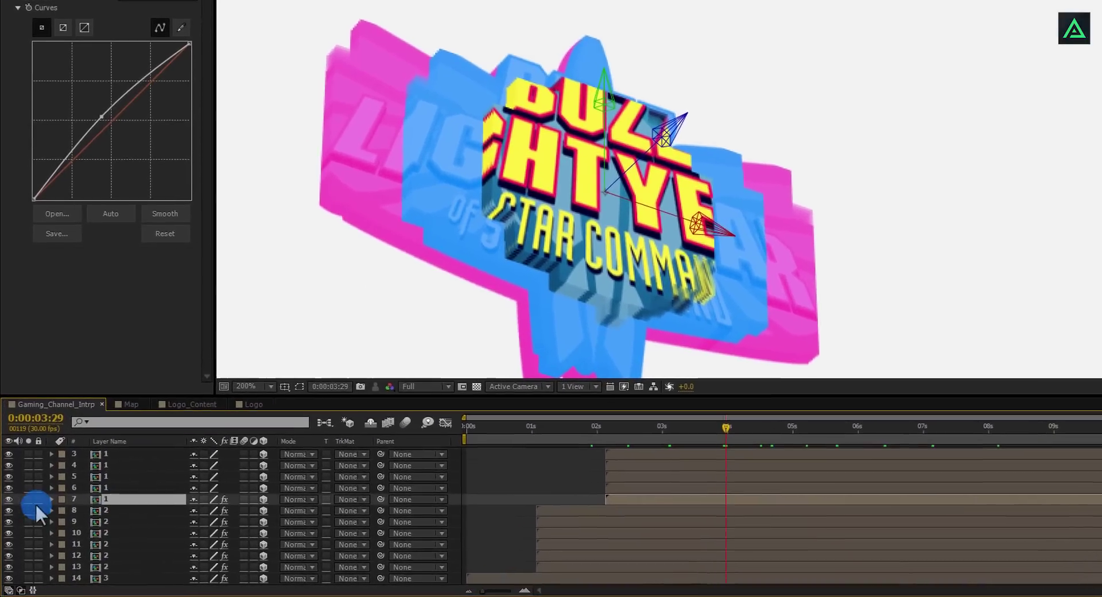
pyautogui.scroll(2, 137, 497)
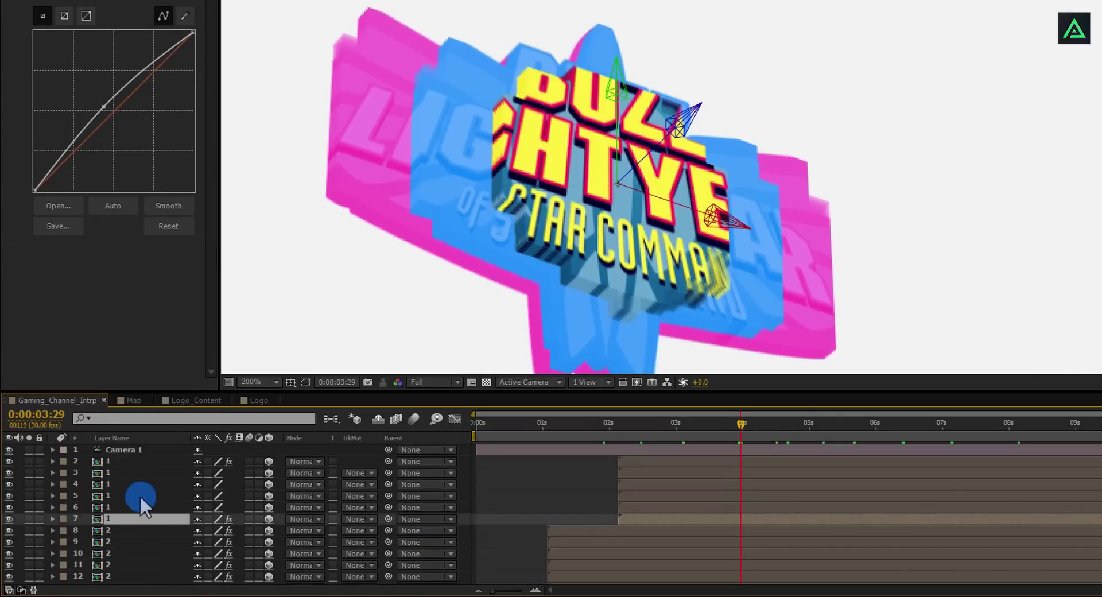
pyautogui.click(109, 462)
pyautogui.click(119, 460)
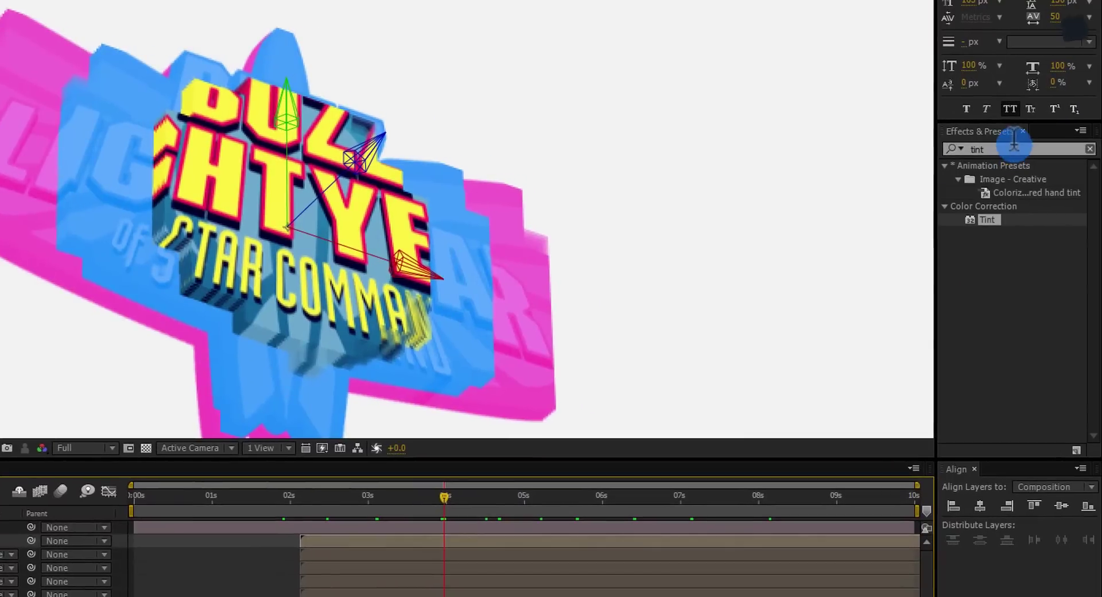
pyautogui.click(1008, 149)
pyautogui.write('drop')
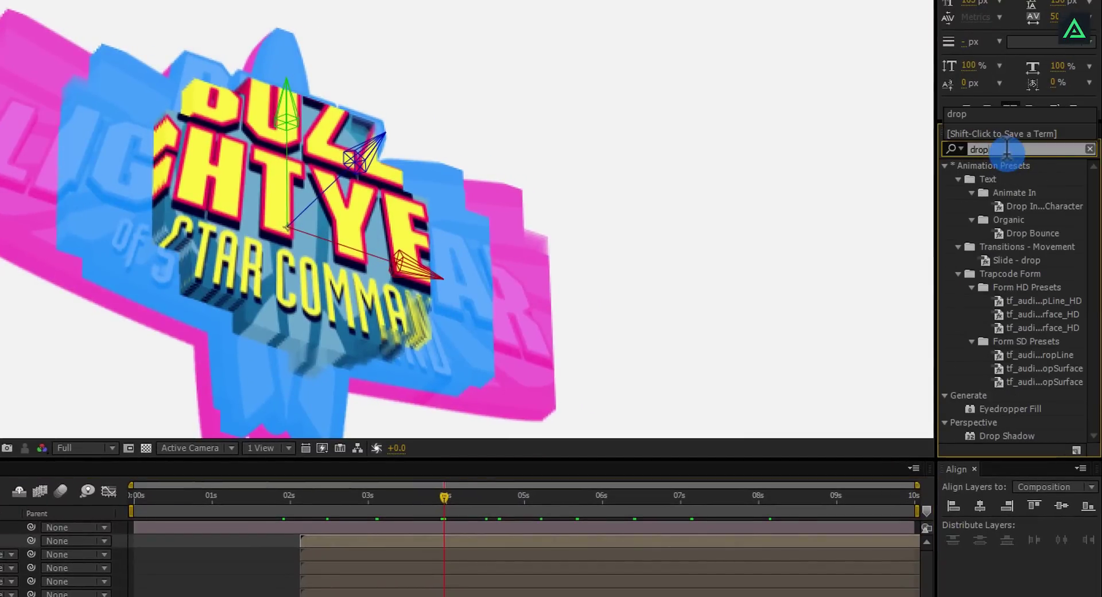
pyautogui.click(1025, 428)
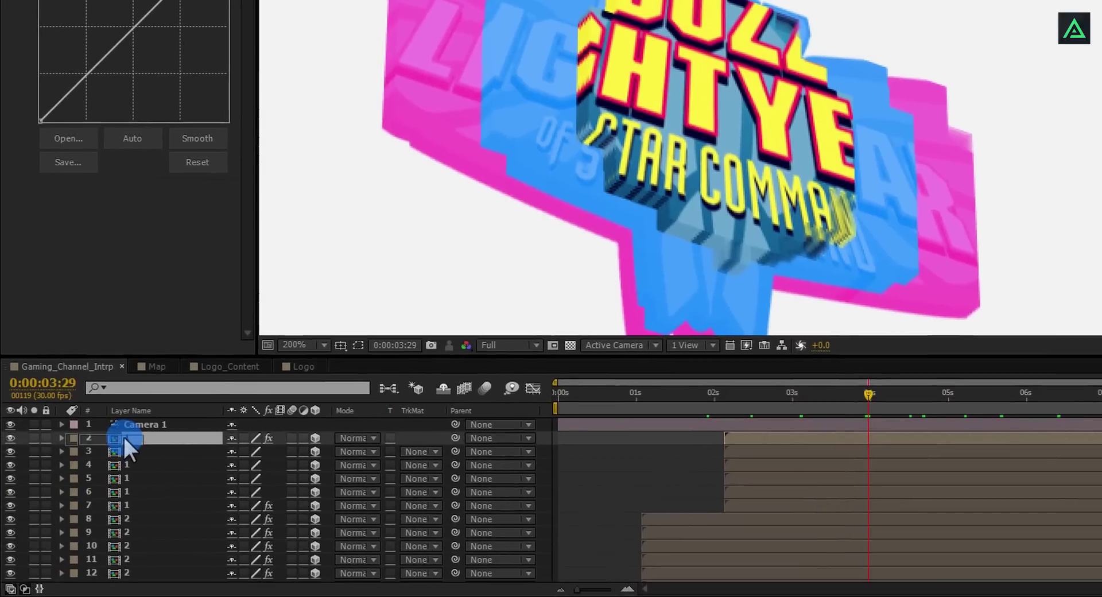
pyautogui.moveTo(122, 435); pyautogui.dragTo(125, 437)
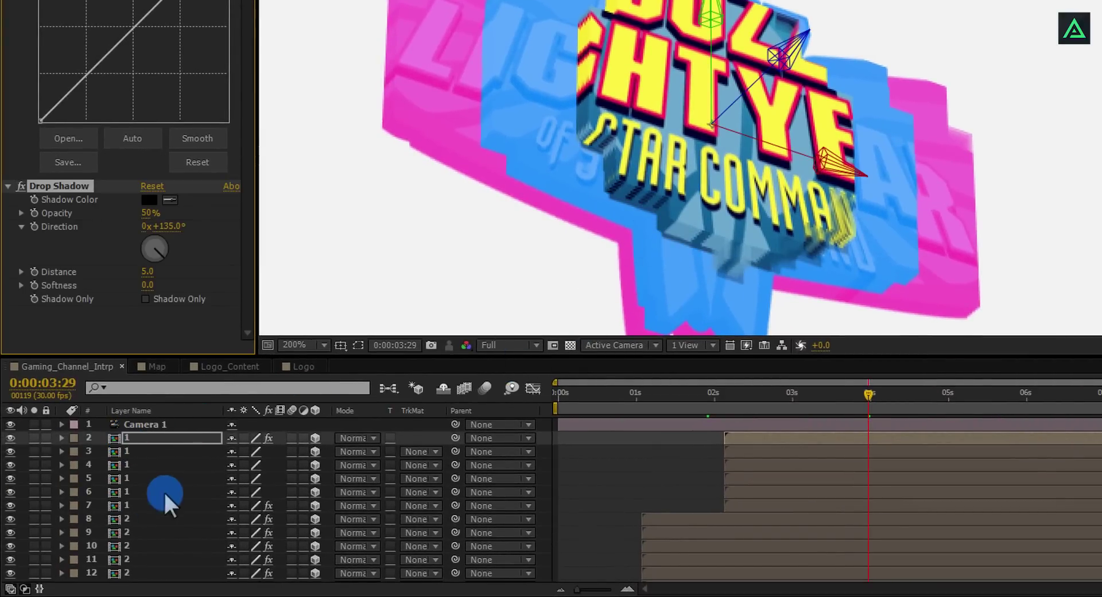
# Apply Drop Shadow to layer 8, the uppermost layer named 2
pyautogui.click(122, 515)
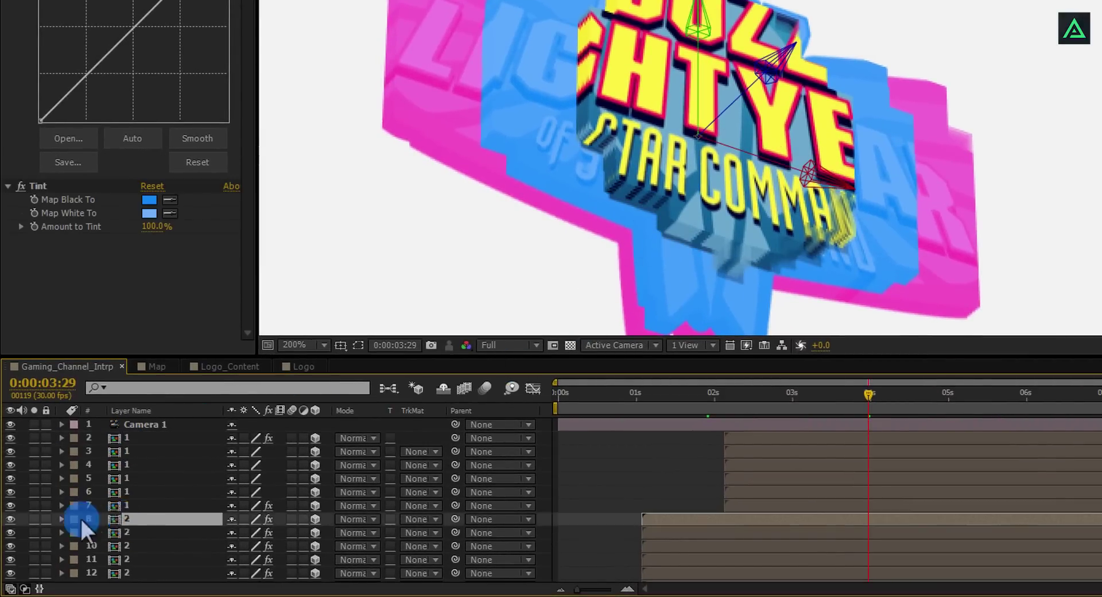
pyautogui.click(12, 519)
pyautogui.click(13, 518)
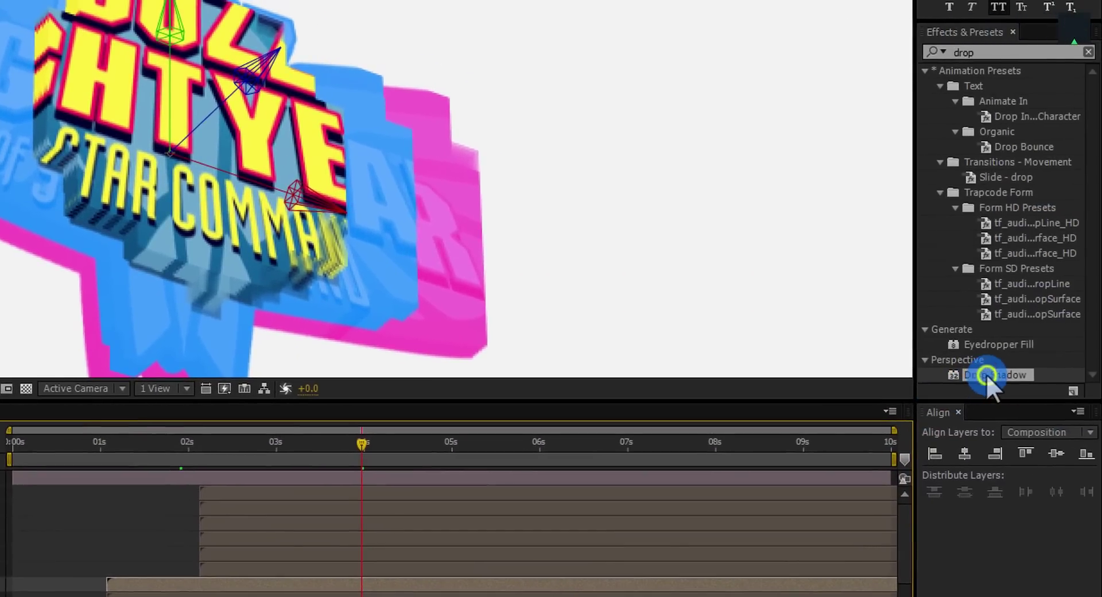
pyautogui.moveTo(1017, 374); pyautogui.dragTo(44, 530)
pyautogui.moveTo(139, 511)
pyautogui.mouseDown()
pyautogui.moveTo(93, 511)
pyautogui.moveTo(148, 507)
pyautogui.mouseUp()
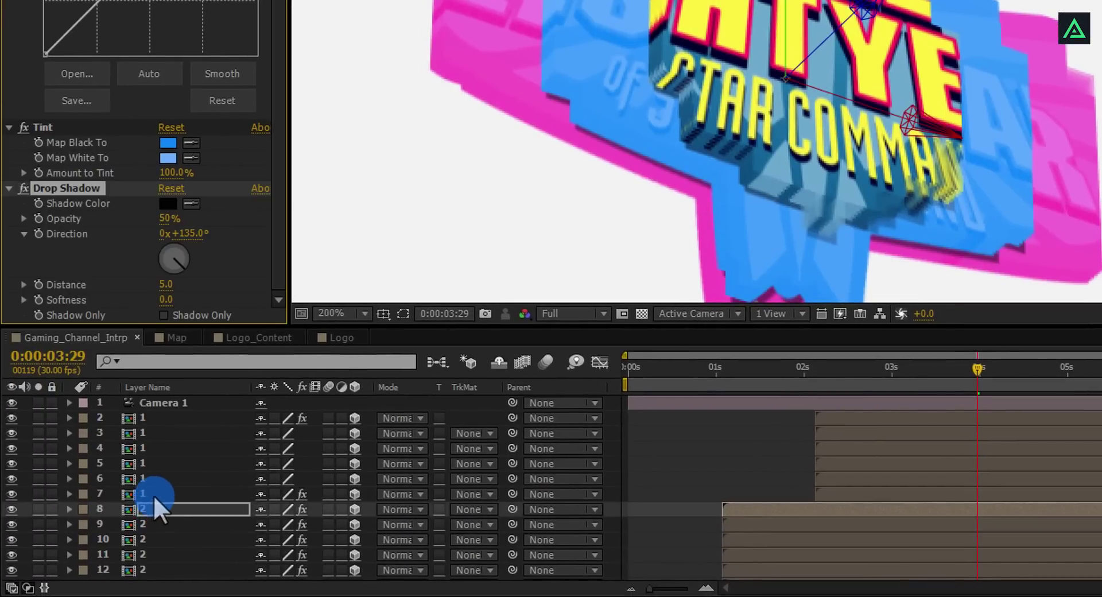
# At 0:00:03:12, examine the pink layers named 3, toggling the visibility of layers 14 and 19 to compare them
pyautogui.scroll(-4, 154, 494)
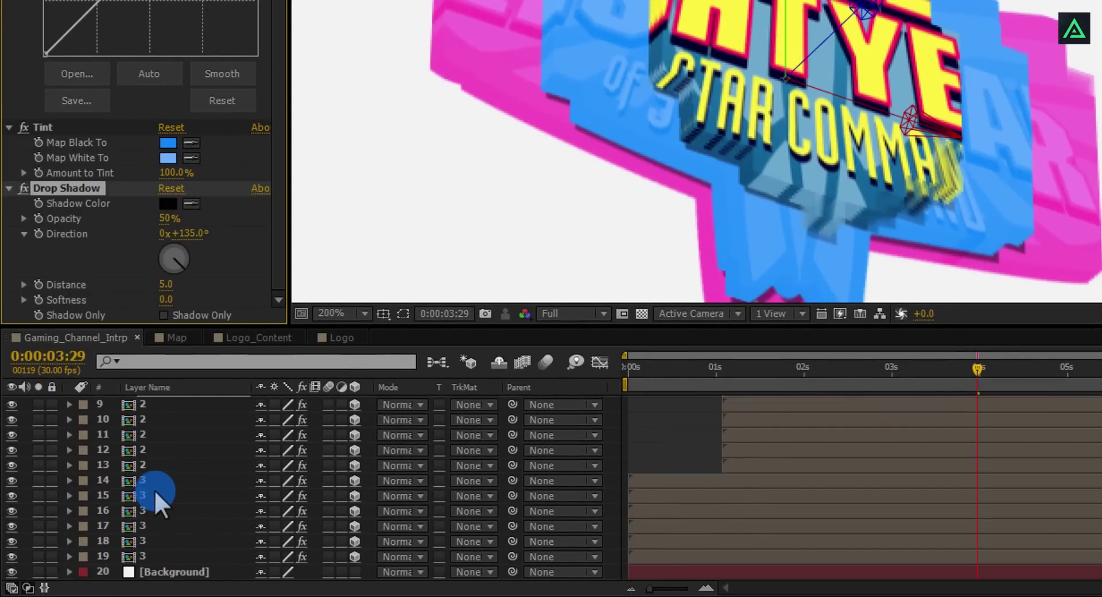
pyautogui.click(144, 555)
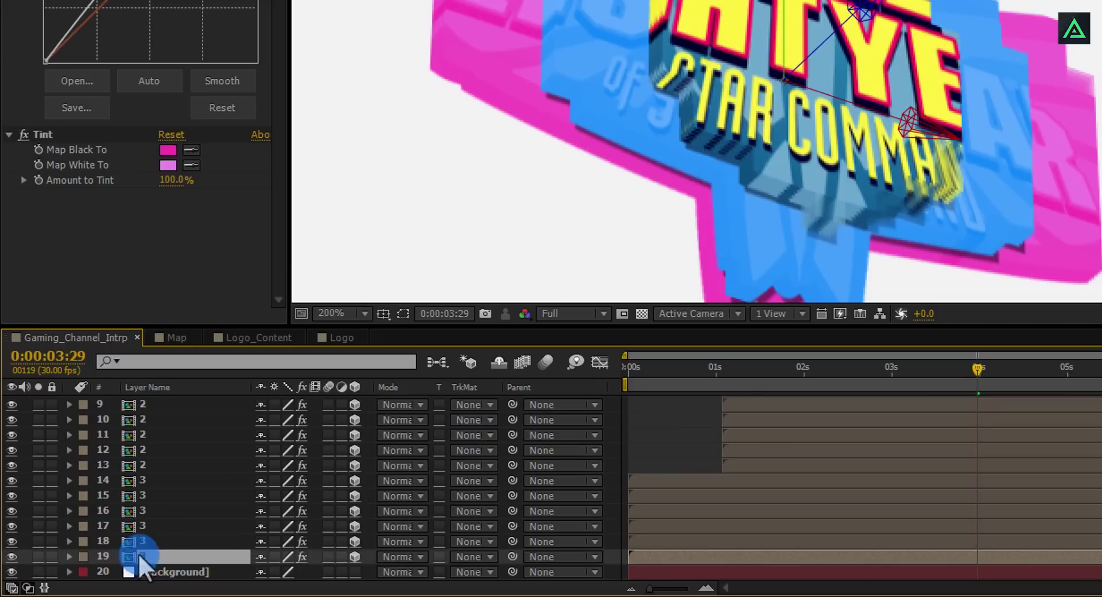
pyautogui.click(850, 368)
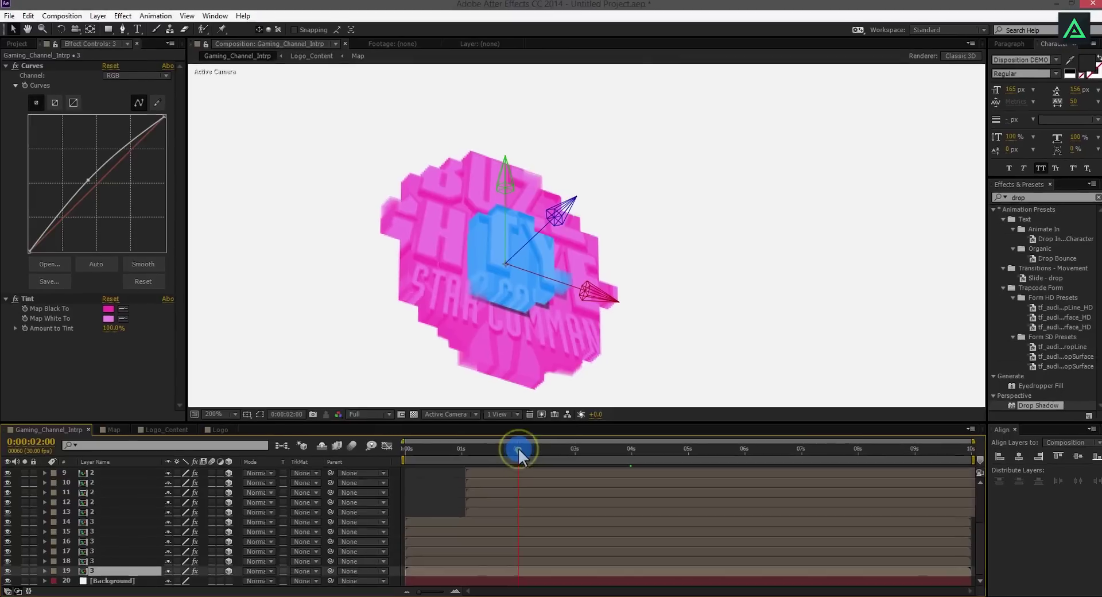
pyautogui.moveTo(559, 450); pyautogui.dragTo(583, 462)
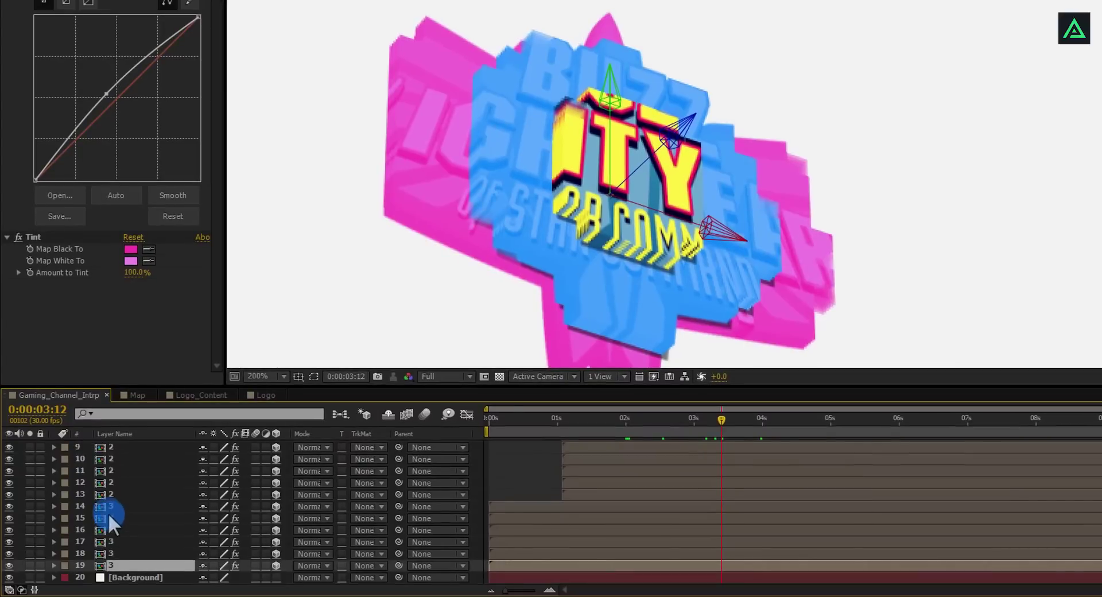
pyautogui.click(109, 505)
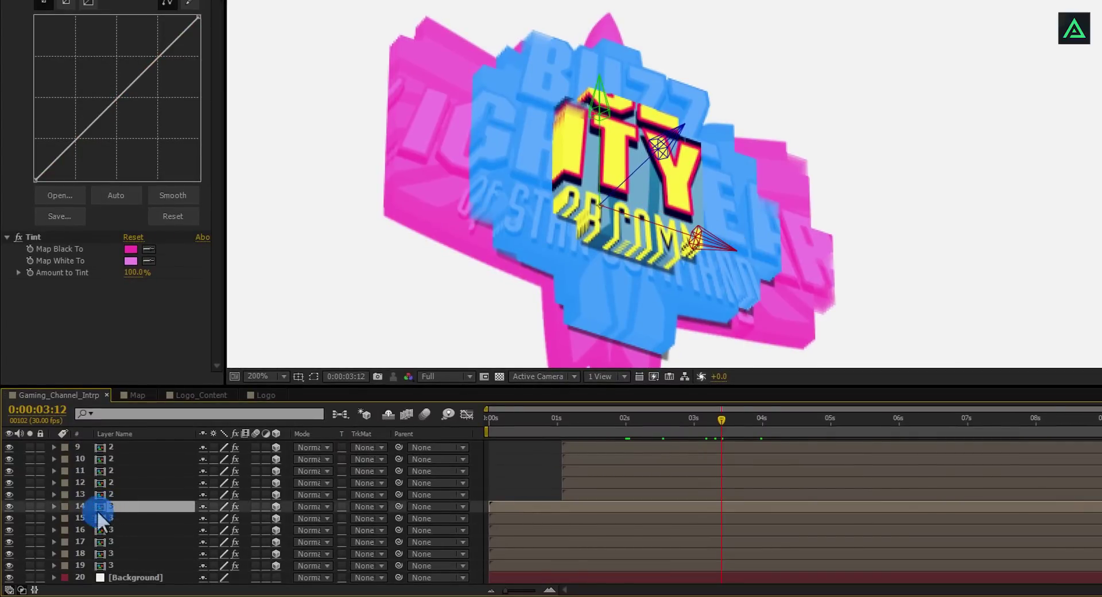
pyautogui.click(10, 506)
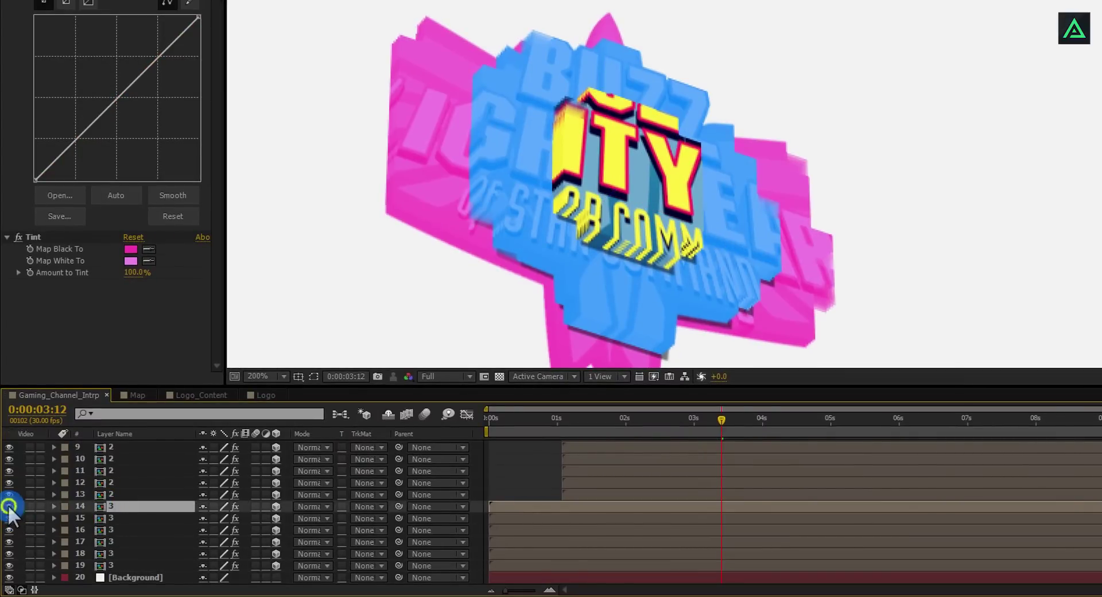
pyautogui.click(107, 565)
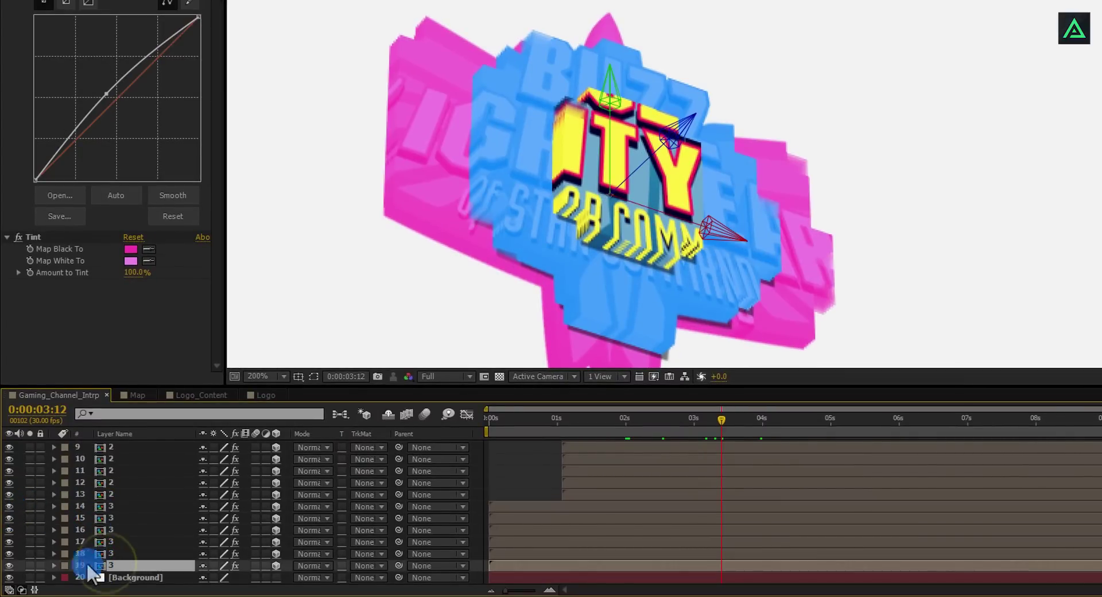
pyautogui.click(10, 566)
pyautogui.click(9, 565)
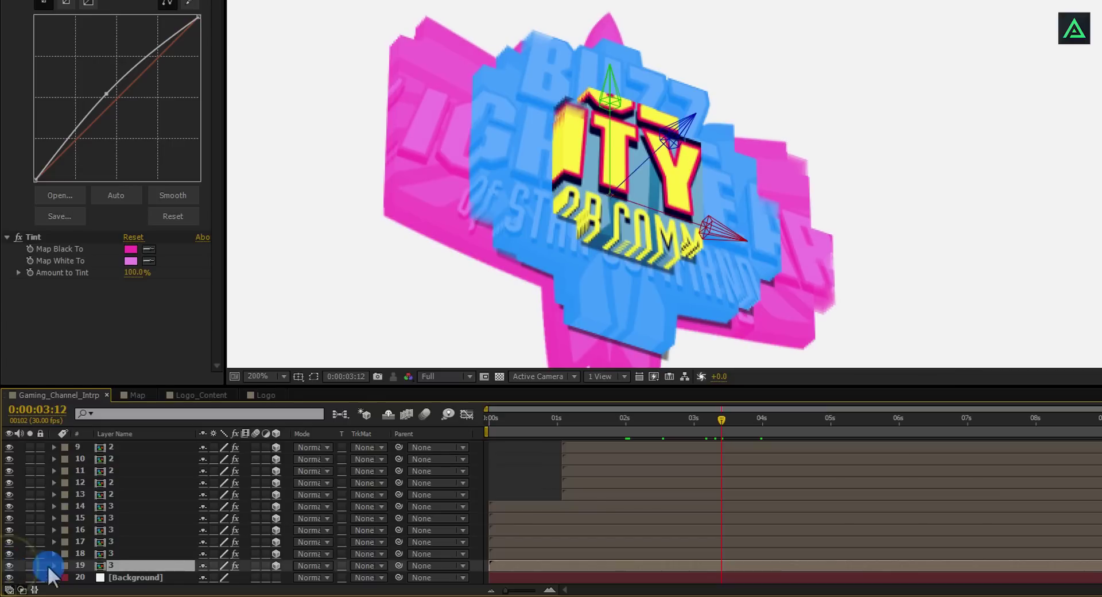
# Set the Map White To colour of layer 19's Tint to light pink, FFAEFE
pyautogui.click(131, 260)
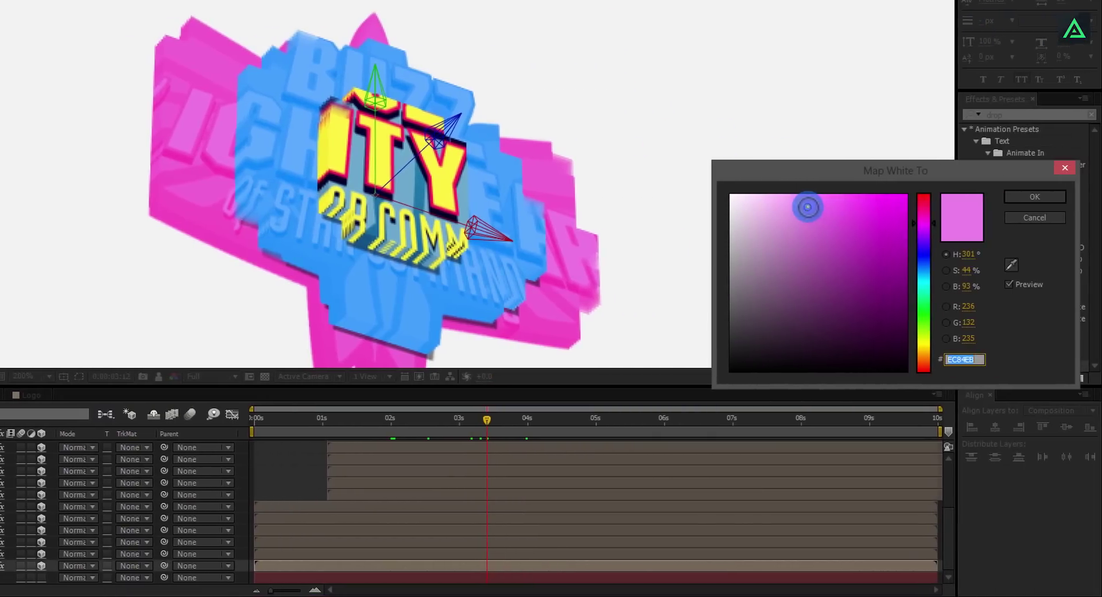
pyautogui.moveTo(807, 207)
pyautogui.mouseDown()
pyautogui.moveTo(836, 216)
pyautogui.moveTo(802, 179)
pyautogui.moveTo(786, 194)
pyautogui.mouseUp()
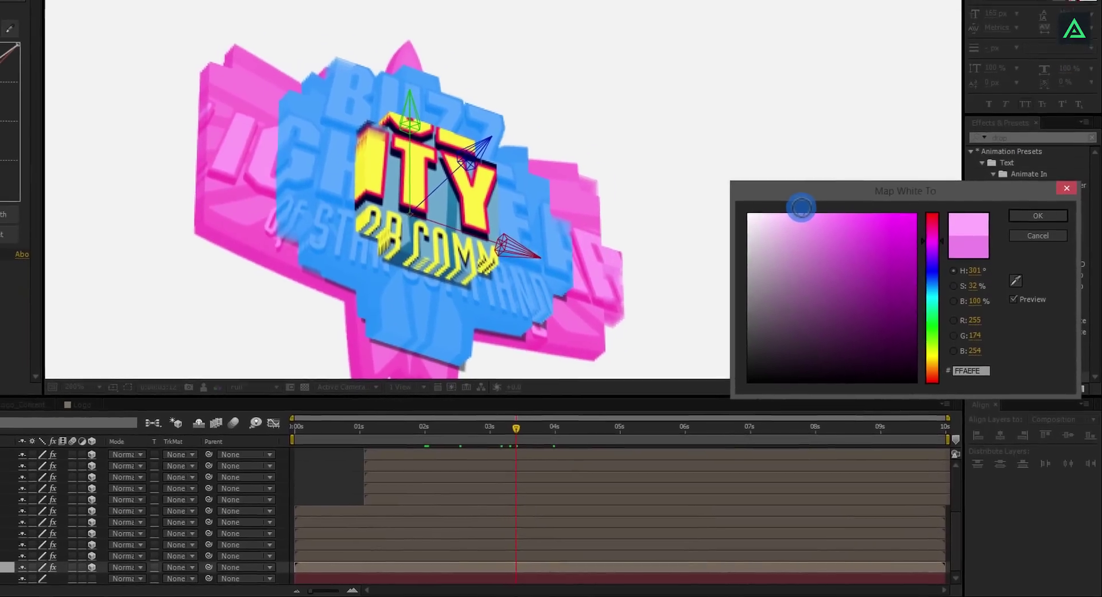
pyautogui.click(1033, 196)
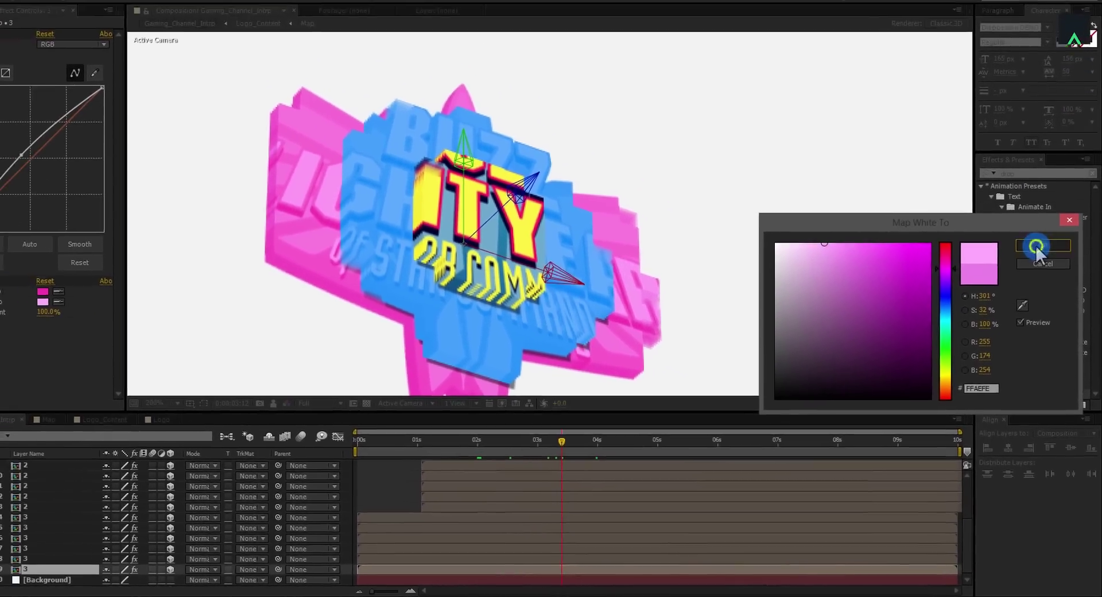
pyautogui.click(26, 501)
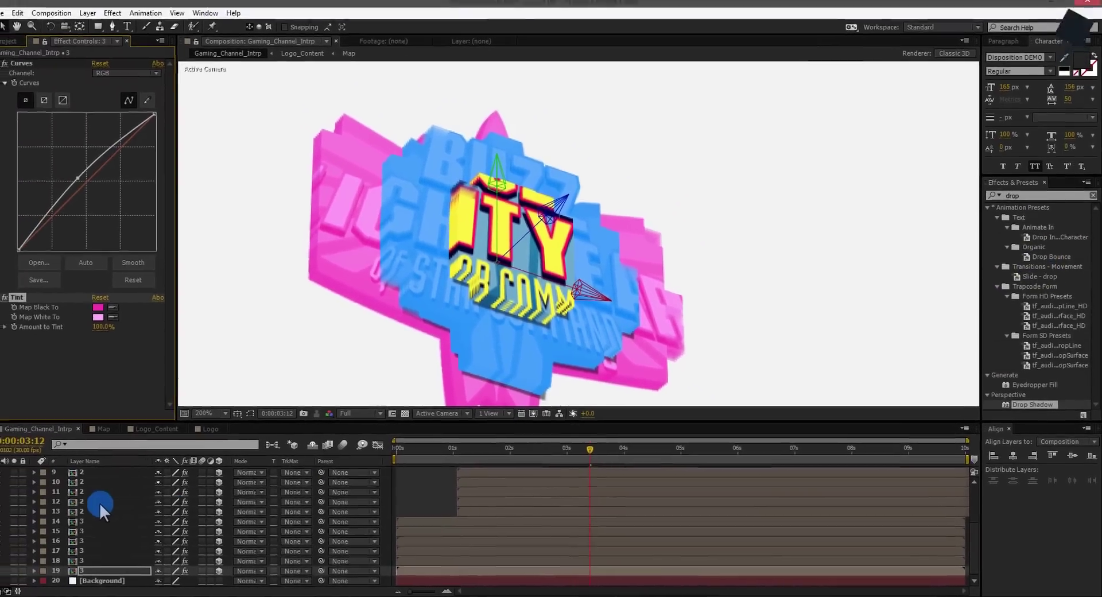
# Set the Map White To colour of layer 13's Tint to a paler blue, A9D1FF
pyautogui.click(87, 510)
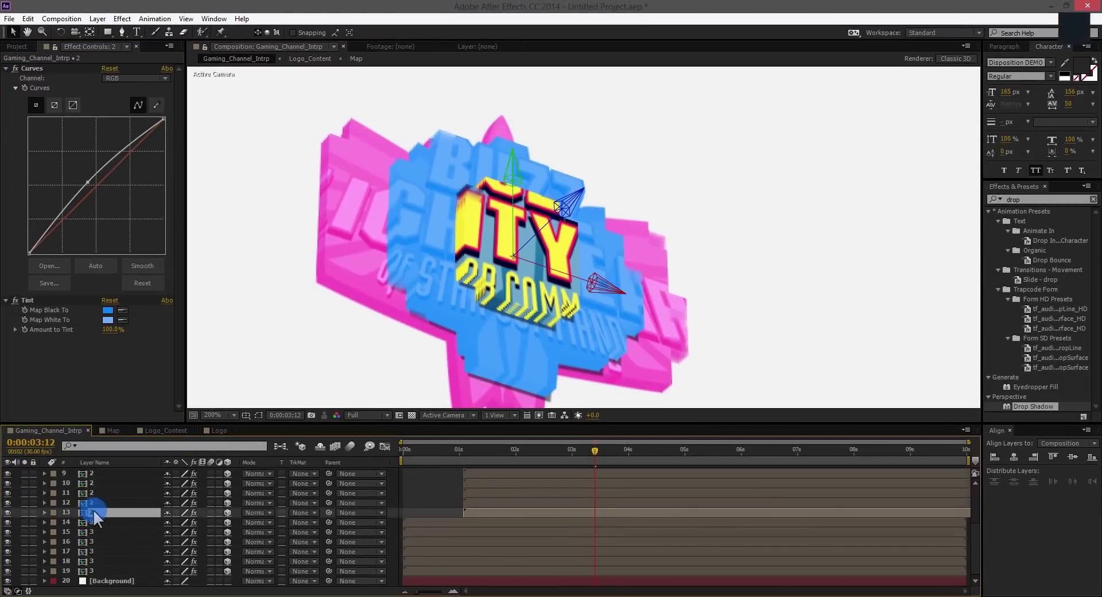
pyautogui.click(108, 320)
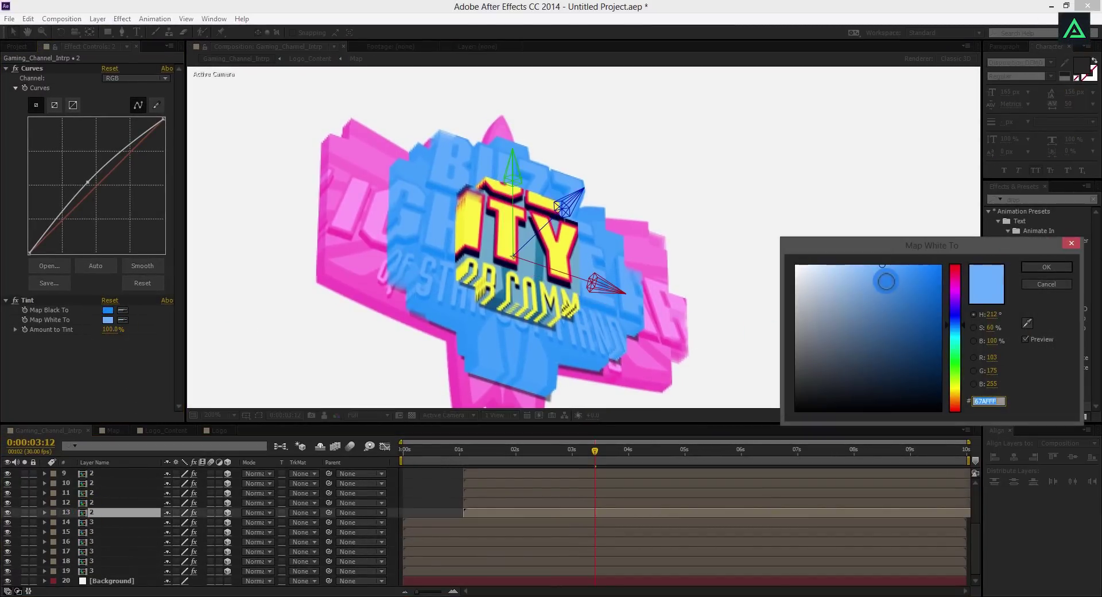
pyautogui.moveTo(884, 281)
pyautogui.mouseDown()
pyautogui.moveTo(874, 263)
pyautogui.moveTo(843, 265)
pyautogui.mouseUp()
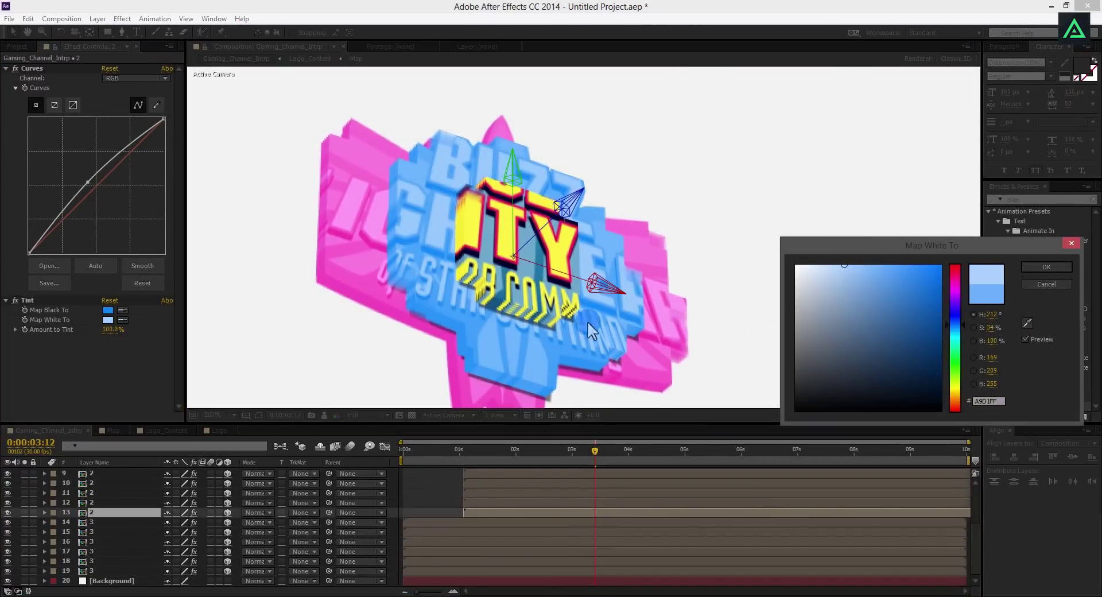
pyautogui.click(1041, 268)
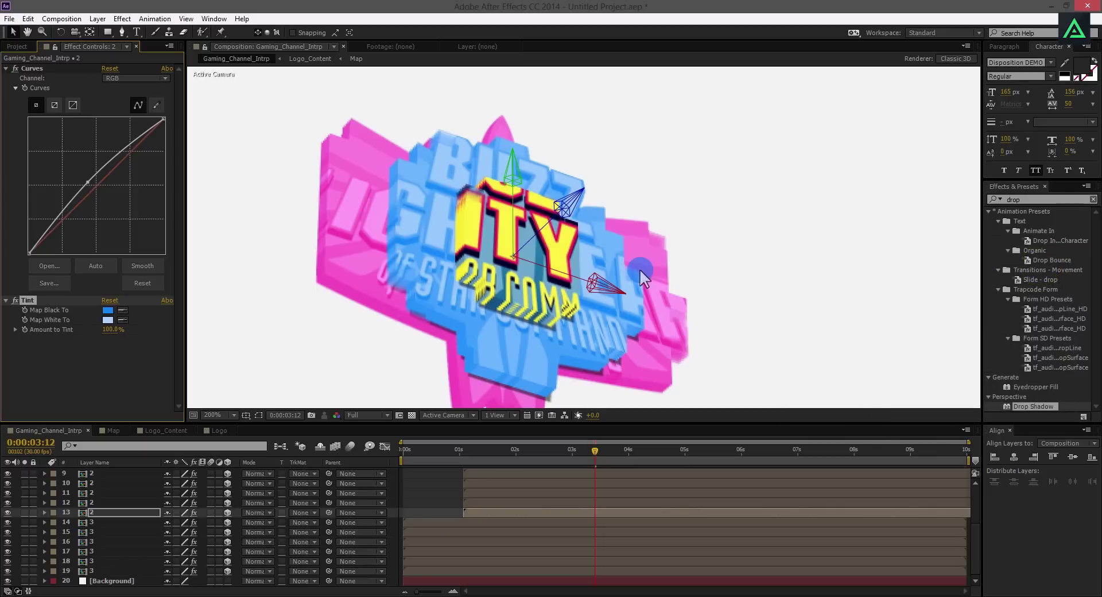
# Move the current time to 0:00:09:05 and view the whole logo
pyautogui.scroll(-1, 639, 268)
pyautogui.moveTo(659, 449); pyautogui.dragTo(919, 459)
pyautogui.click(470, 313)
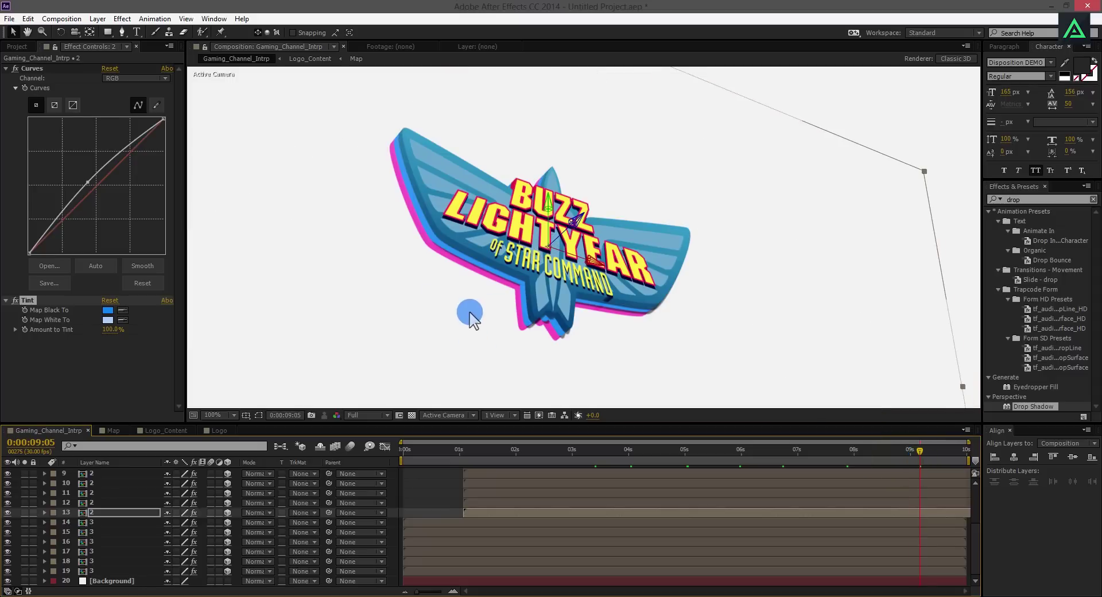
pyautogui.click(545, 492)
pyautogui.click(518, 510)
pyautogui.scroll(3, 517, 511)
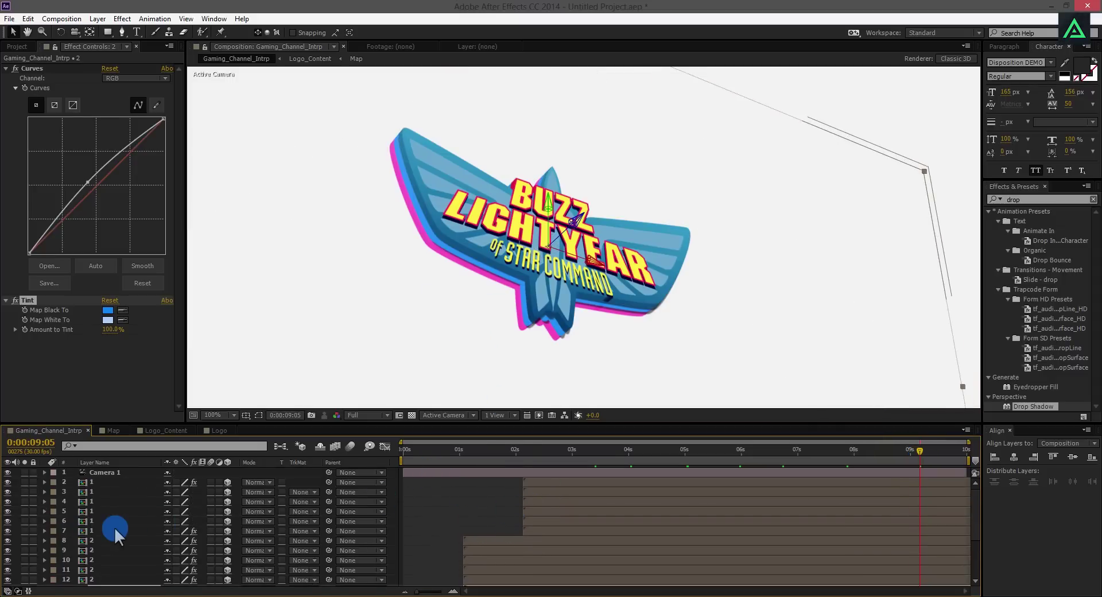
# Toggle the visibility of layer 14, the uppermost layer named 3, to check its place in the logo
pyautogui.scroll(-3, 114, 526)
pyautogui.click(80, 521)
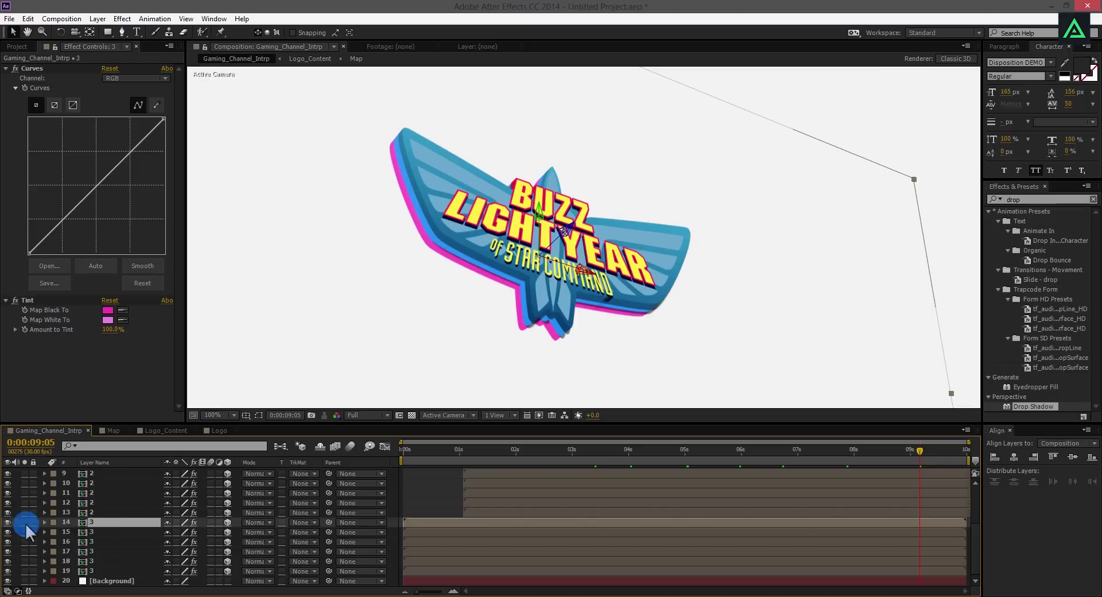
pyautogui.click(7, 522)
pyautogui.click(7, 522)
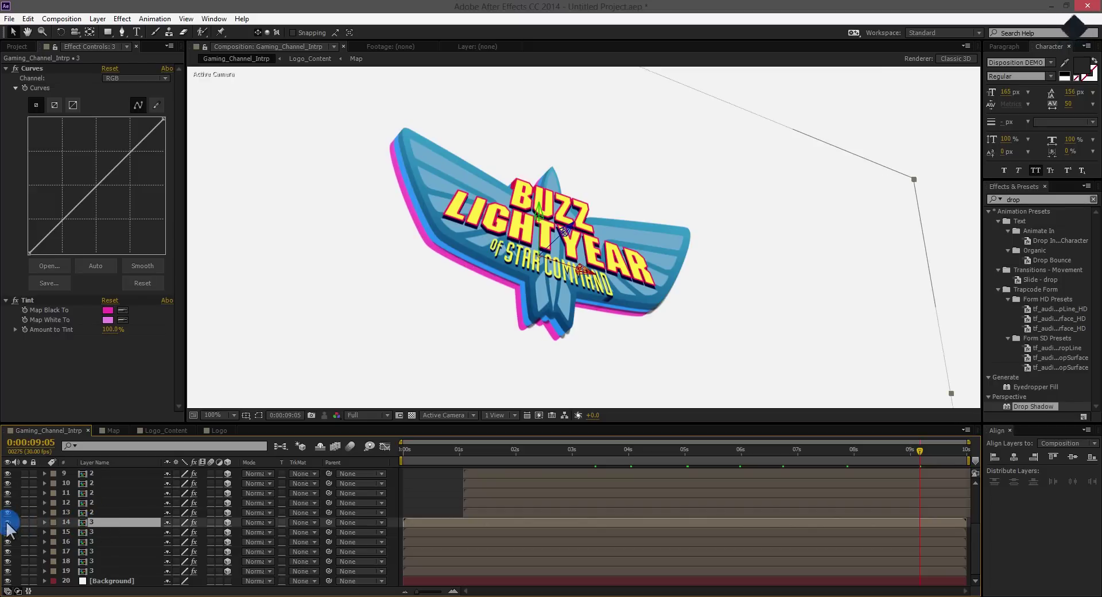
pyautogui.click(8, 522)
pyautogui.click(8, 522)
# Duplicate layer 14, the uppermost layer named 3, and rename the upper copy Shadow
pyautogui.click(98, 522)
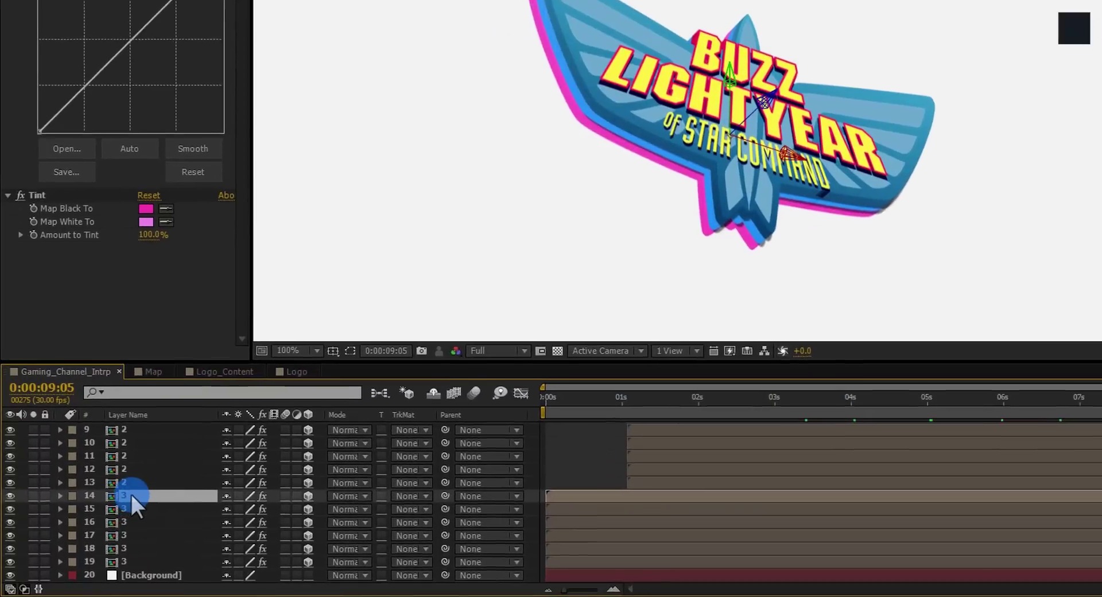
pyautogui.hotkey('ctrl', 'd')
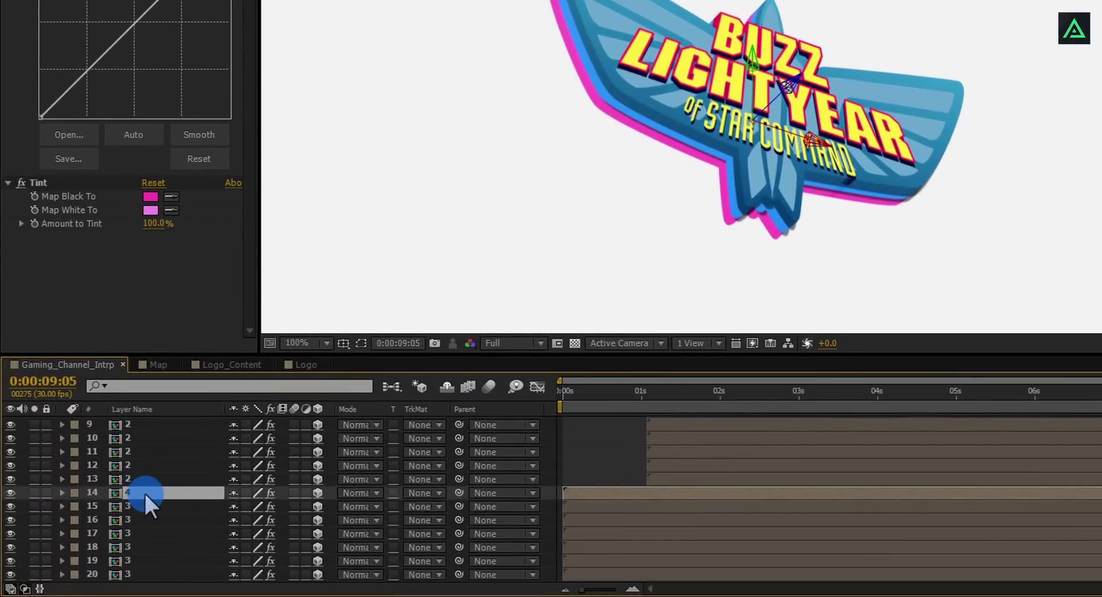
pyautogui.rightClick(144, 492)
pyautogui.click(178, 483)
pyautogui.write('Shadow')
pyautogui.press('Return')
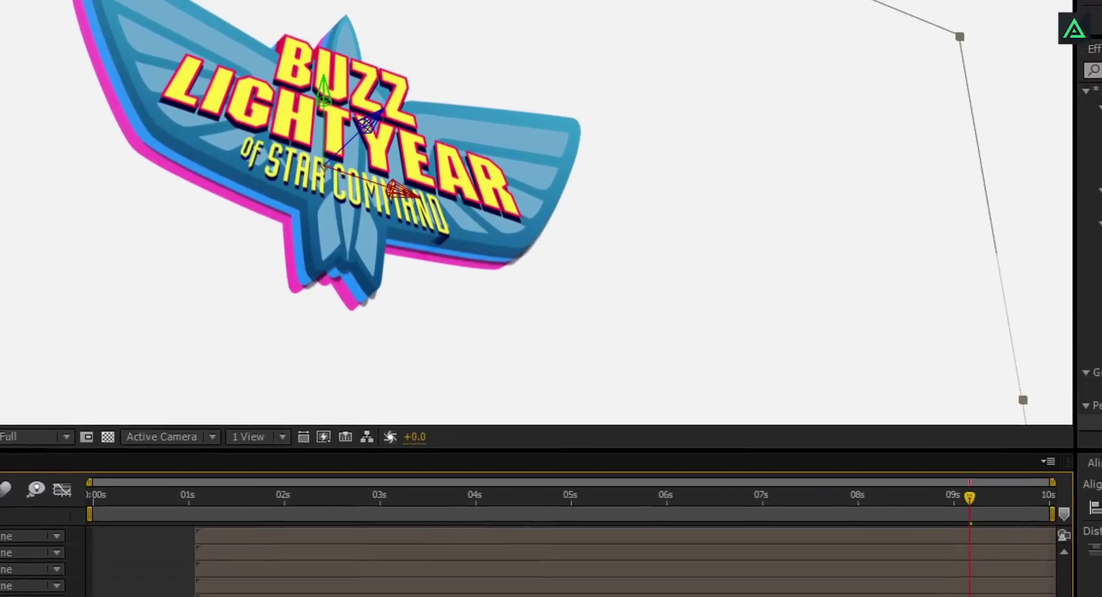
# Find the Fill effect, apply it to the Shadow layer and delete that layer's Tint
pyautogui.click(1000, 87)
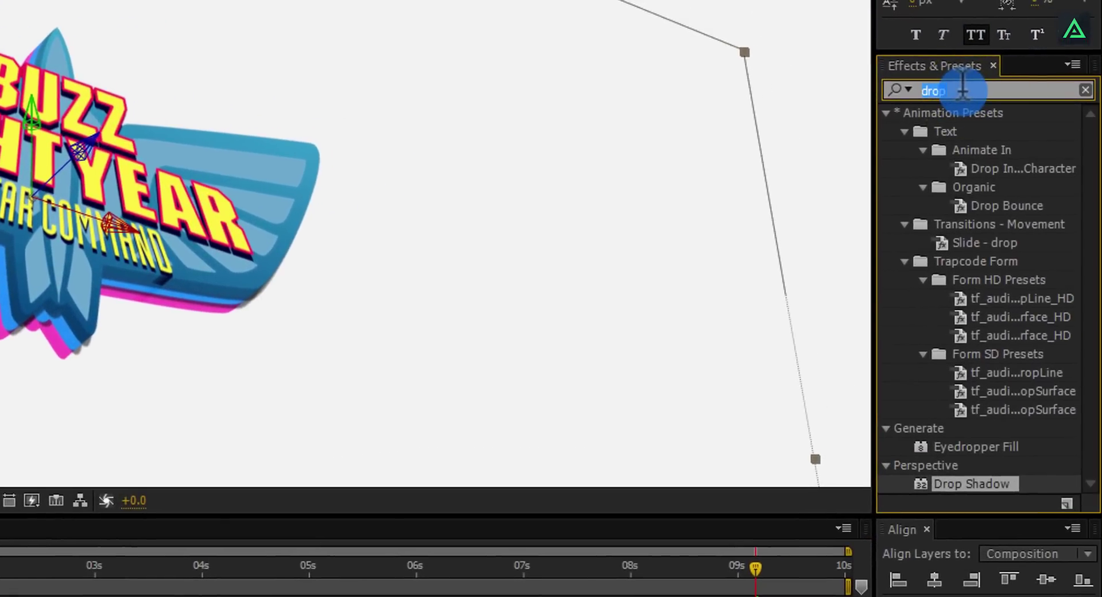
pyautogui.write('fill')
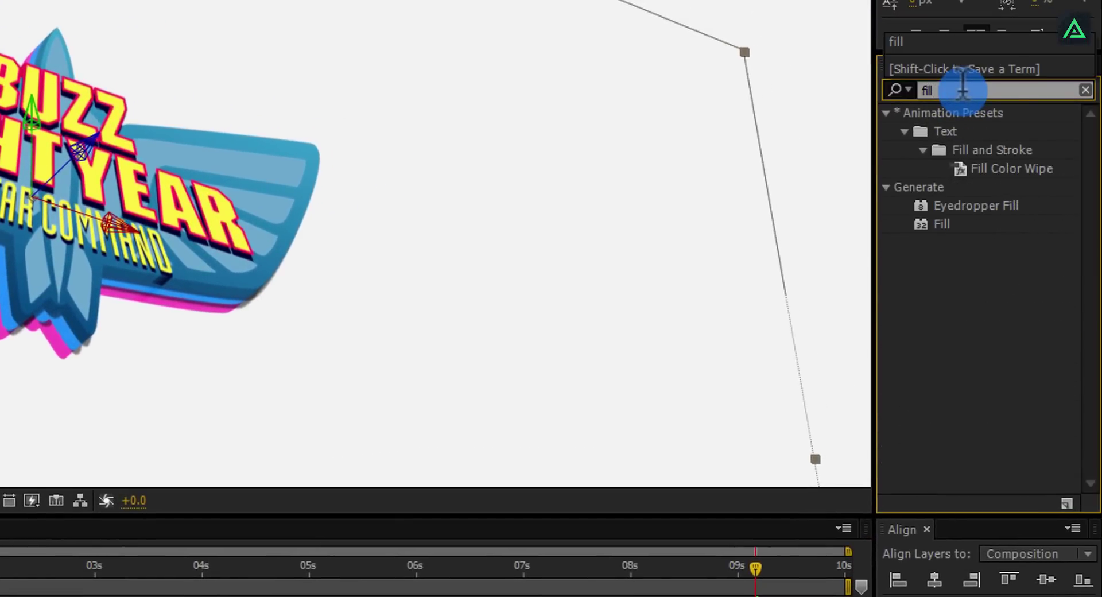
pyautogui.moveTo(932, 224); pyautogui.dragTo(43, 525)
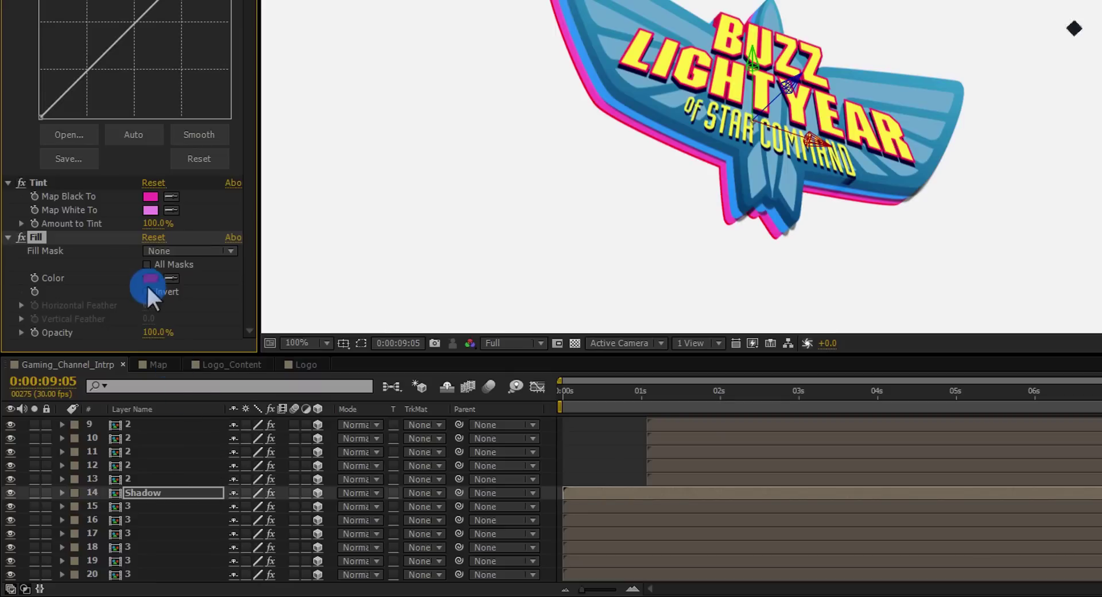
pyautogui.click(36, 182)
pyautogui.press('Delete')
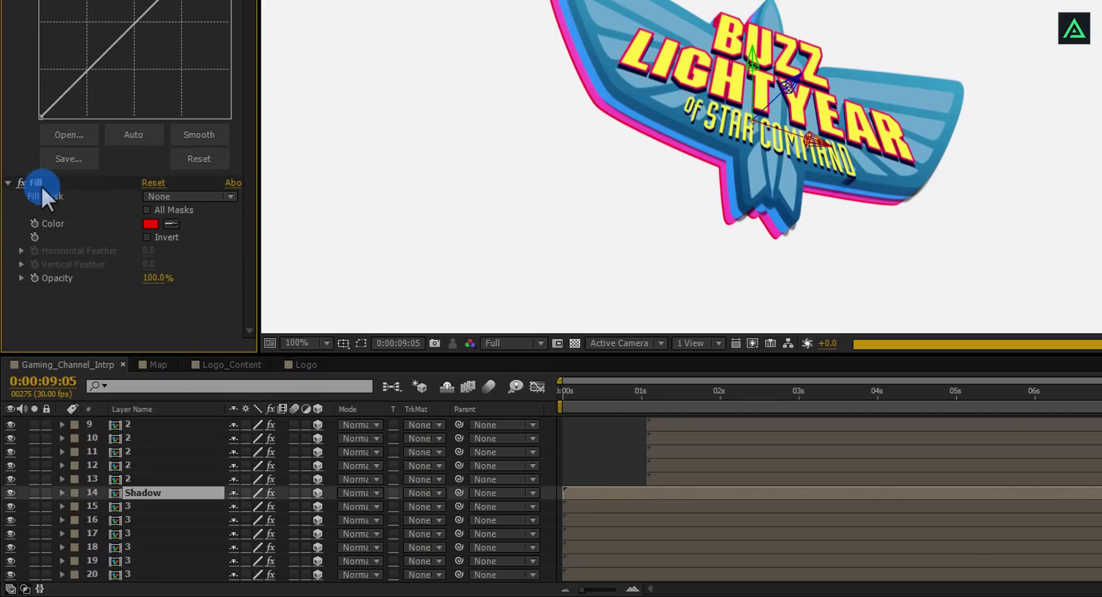
# Set the Fill colour of the Shadow layer to black, 000000
pyautogui.click(147, 224)
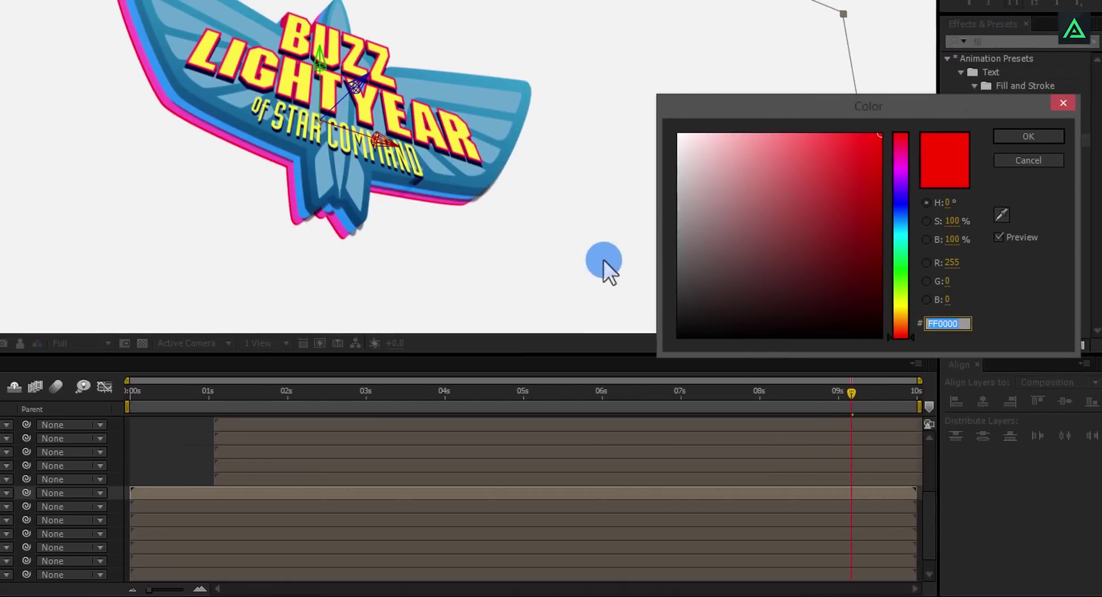
pyautogui.click(703, 232)
pyautogui.moveTo(677, 294); pyautogui.dragTo(619, 376)
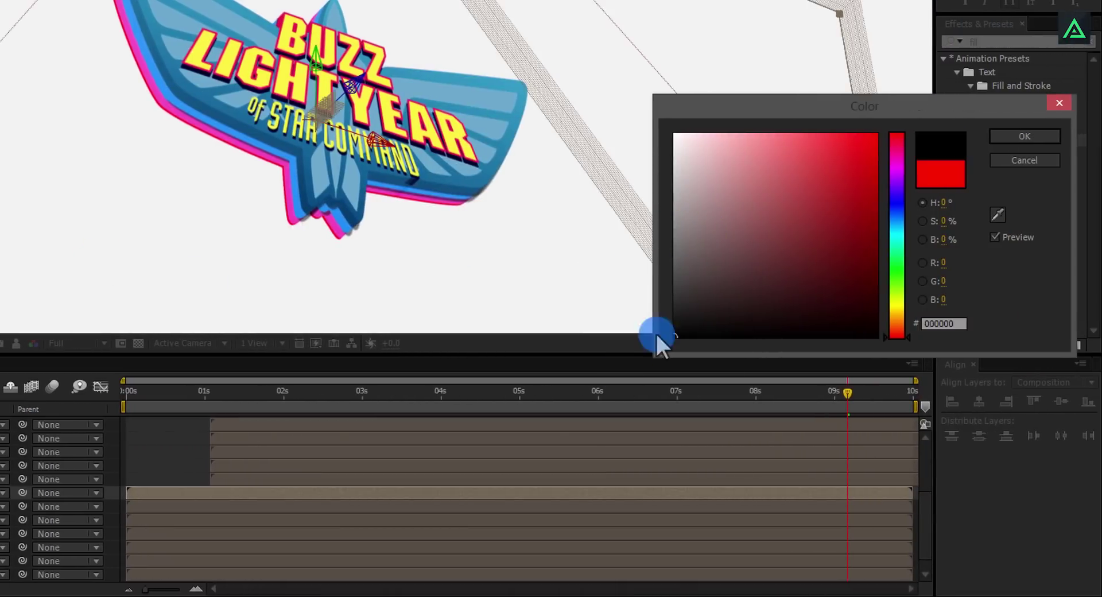
pyautogui.click(1009, 137)
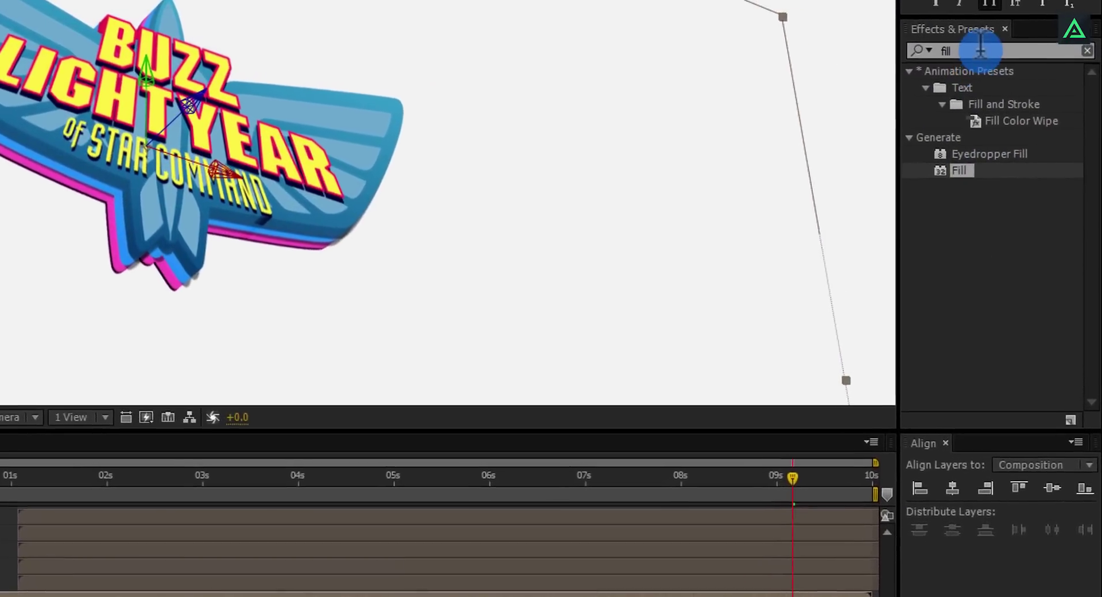
# Find the CC Radial Fast Blur effect and apply it to the Shadow layer
pyautogui.click(1000, 42)
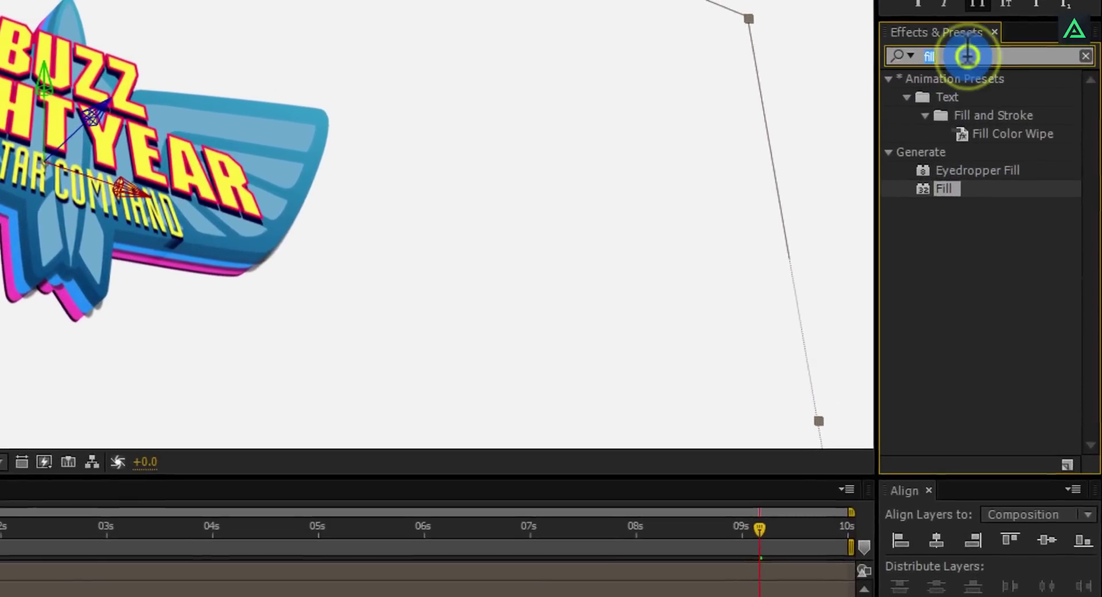
pyautogui.write('ra')
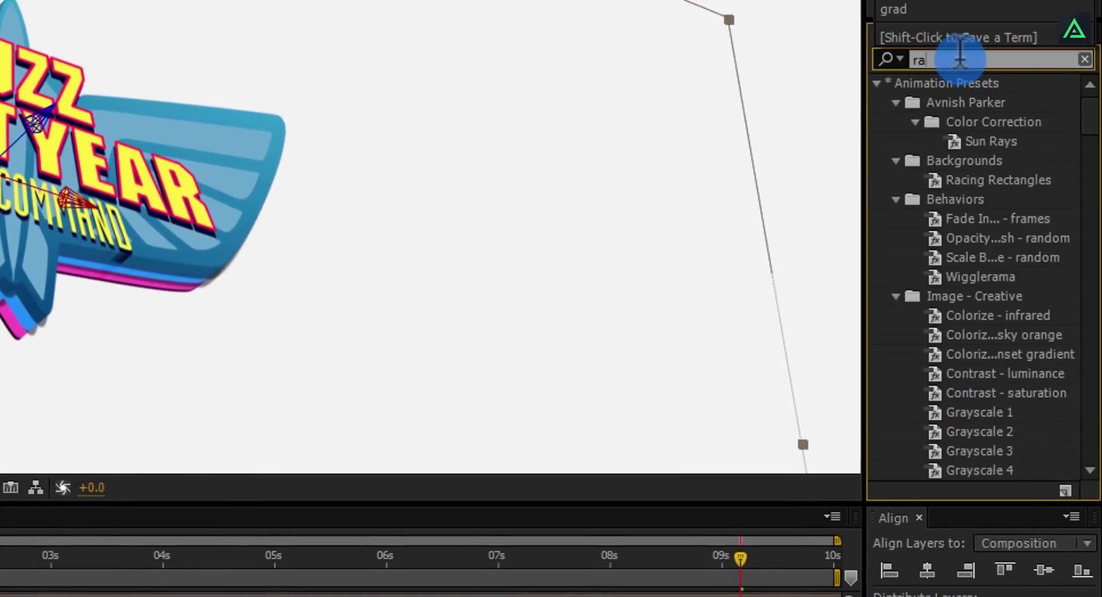
pyautogui.write('dia')
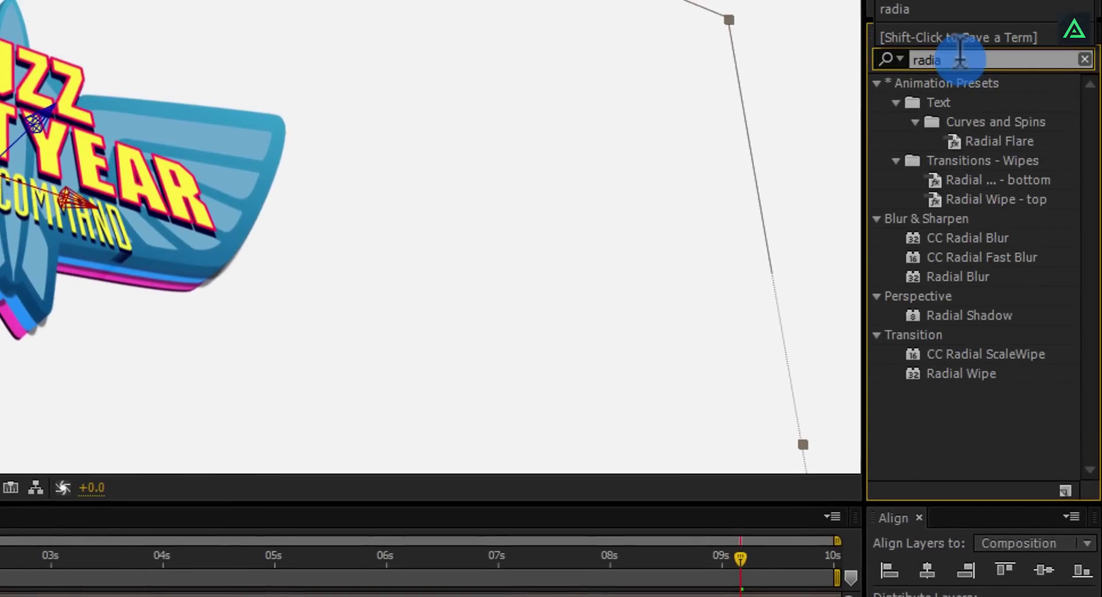
pyautogui.moveTo(999, 257); pyautogui.dragTo(185, 476)
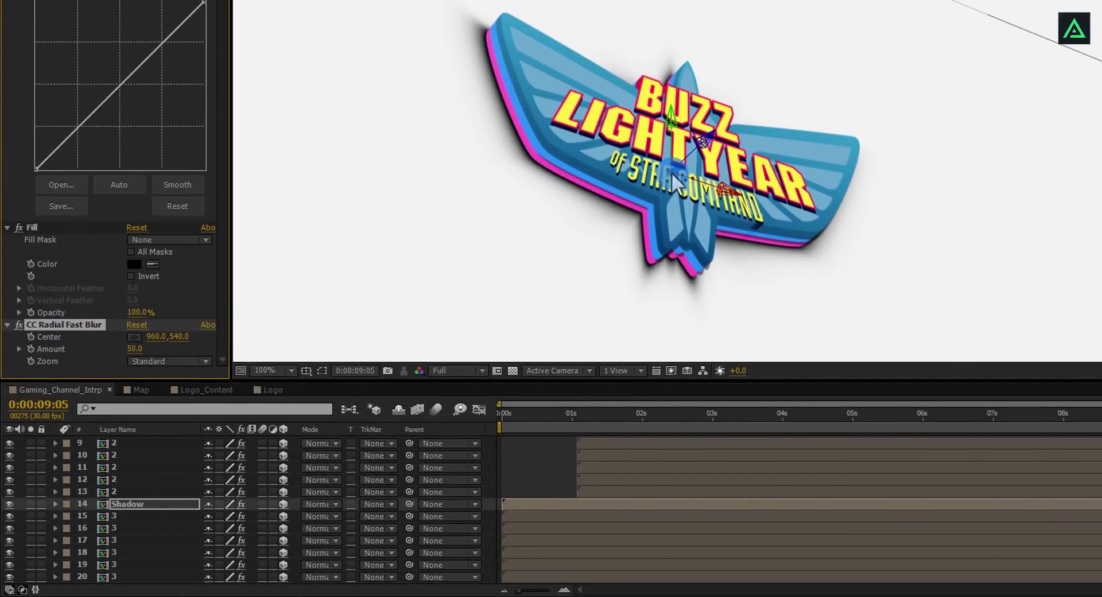
pyautogui.scroll(2, 673, 172)
pyautogui.moveTo(503, 239); pyautogui.dragTo(489, 260)
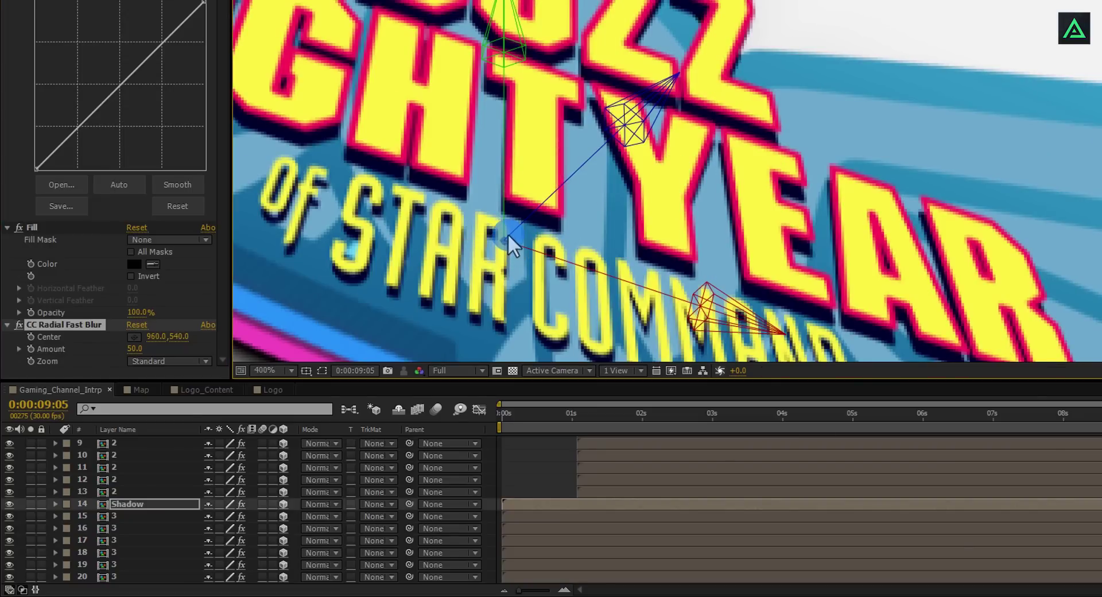
pyautogui.scroll(-2, 508, 235)
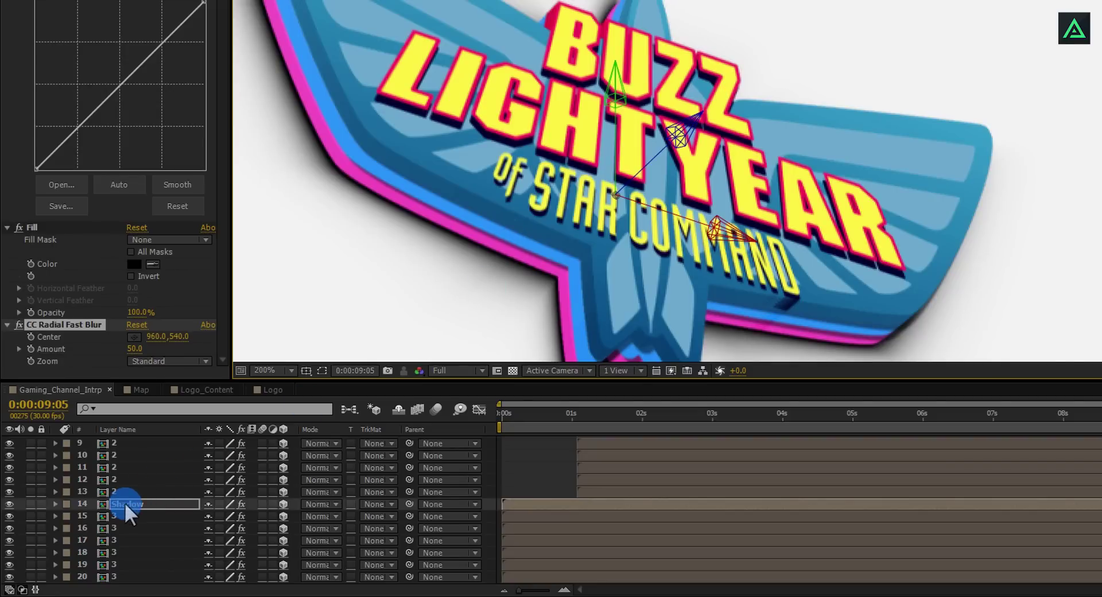
pyautogui.press('Return')
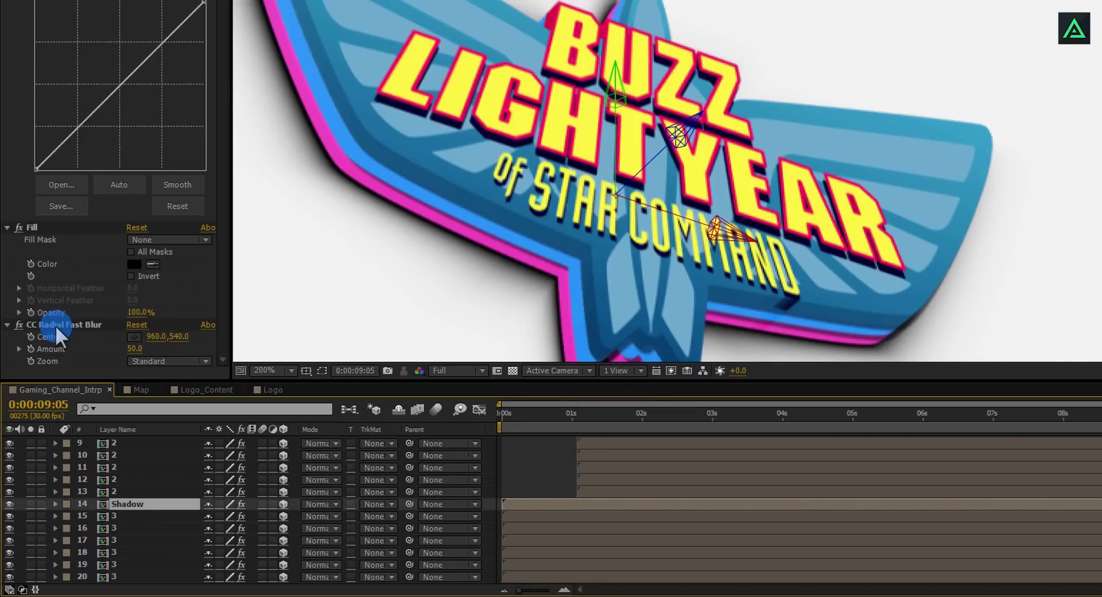
# Move the Shadow layer's CC Radial Fast Blur centre up above the logo's left wing, to about 827, 234
pyautogui.click(57, 325)
pyautogui.scroll(-3, 663, 200)
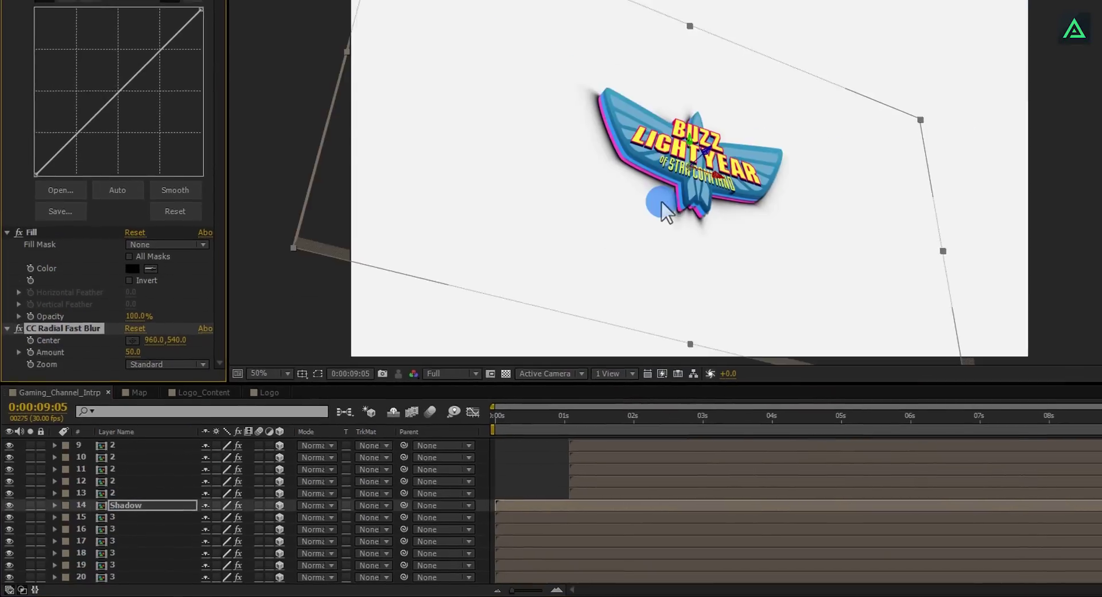
pyautogui.scroll(2, 653, 205)
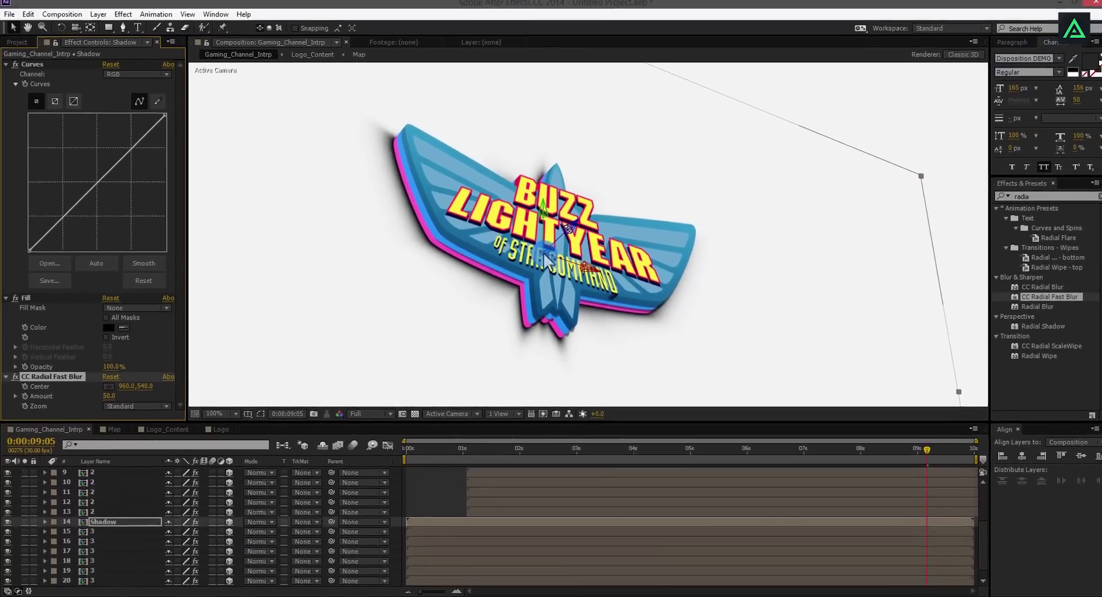
pyautogui.moveTo(544, 253); pyautogui.dragTo(475, 95)
pyautogui.click(478, 98)
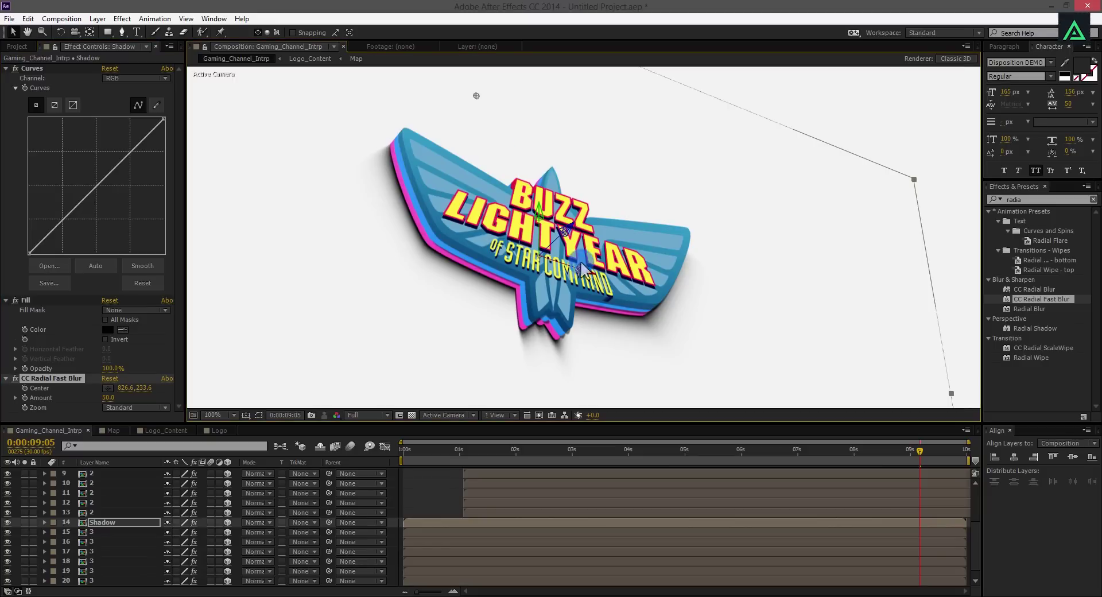
pyautogui.click(659, 332)
pyautogui.click(477, 299)
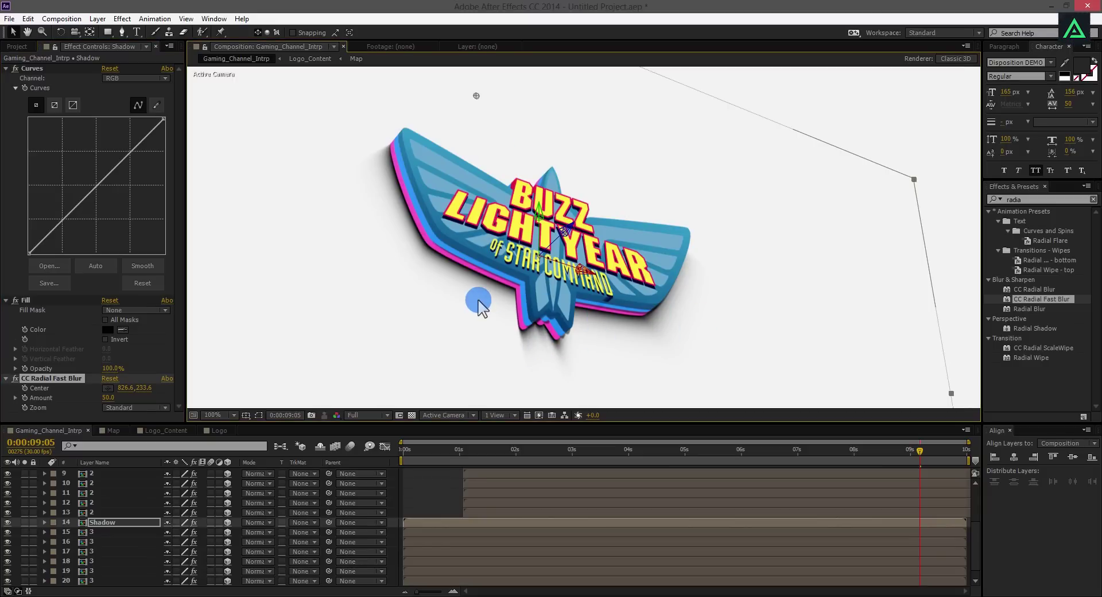
pyautogui.click(422, 155)
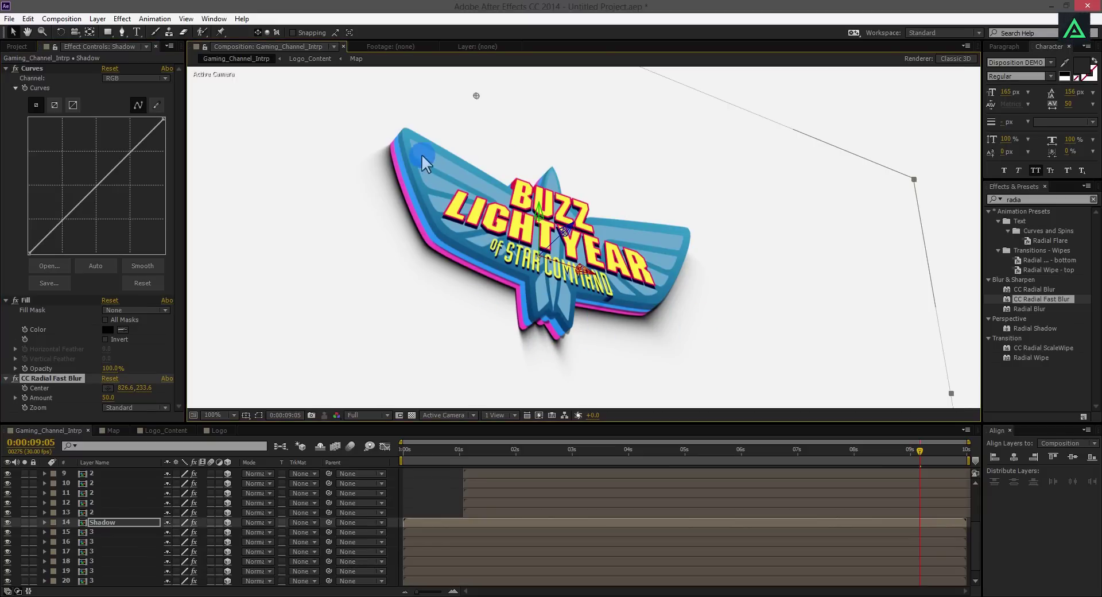
pyautogui.press('.')
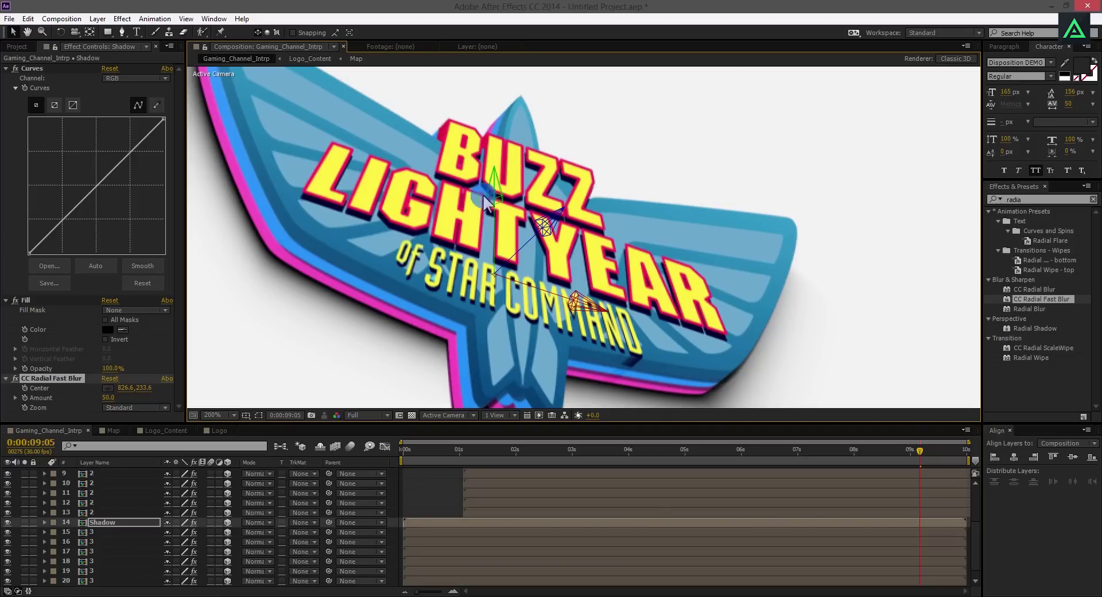
# Open the Logo_Content composition from a layer named 2 and add a white 1920 × 1080 px solid named Grid
pyautogui.click(448, 275)
pyautogui.doubleClick(90, 512)
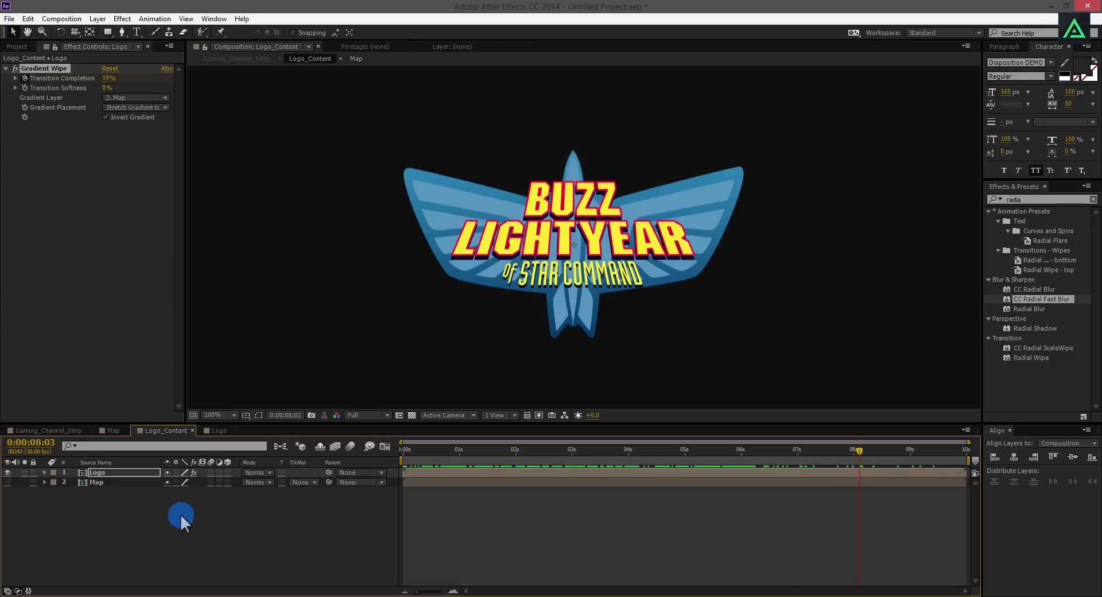
pyautogui.rightClick(107, 525)
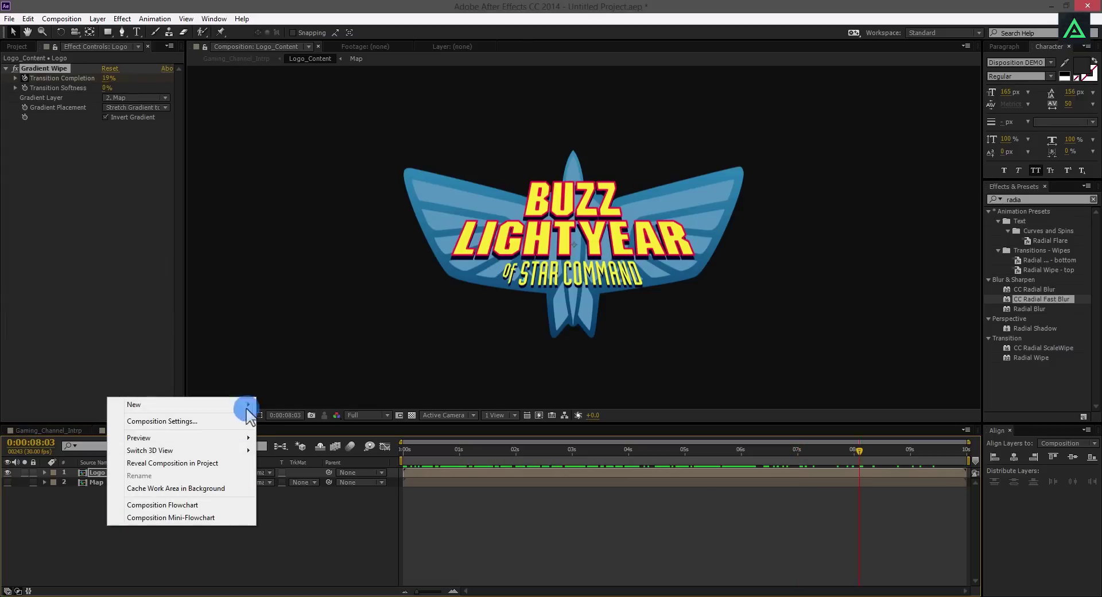
pyautogui.click(199, 404)
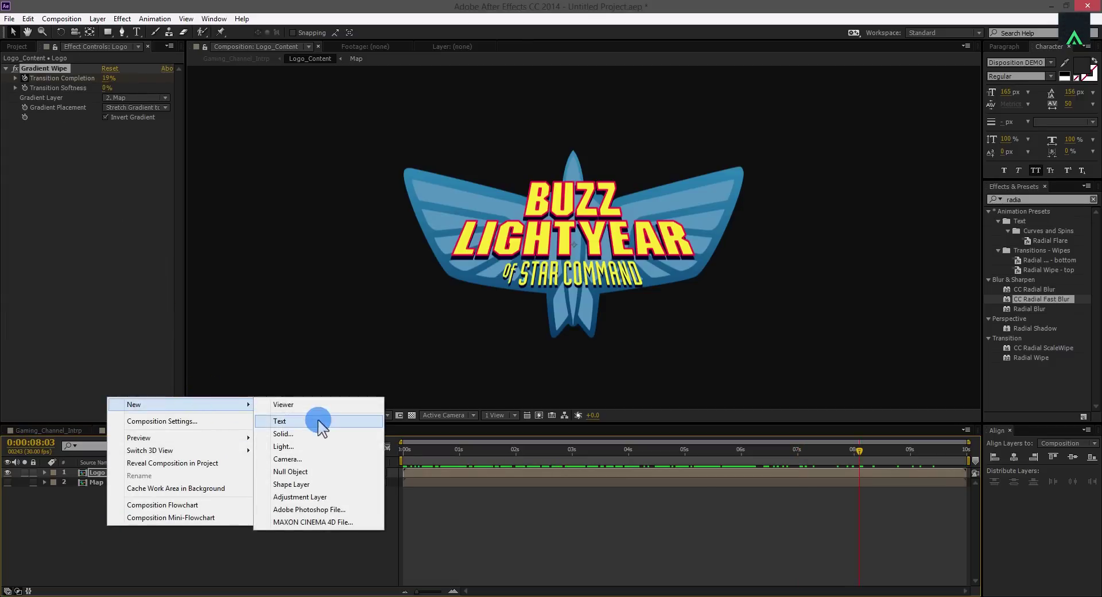
pyautogui.click(305, 433)
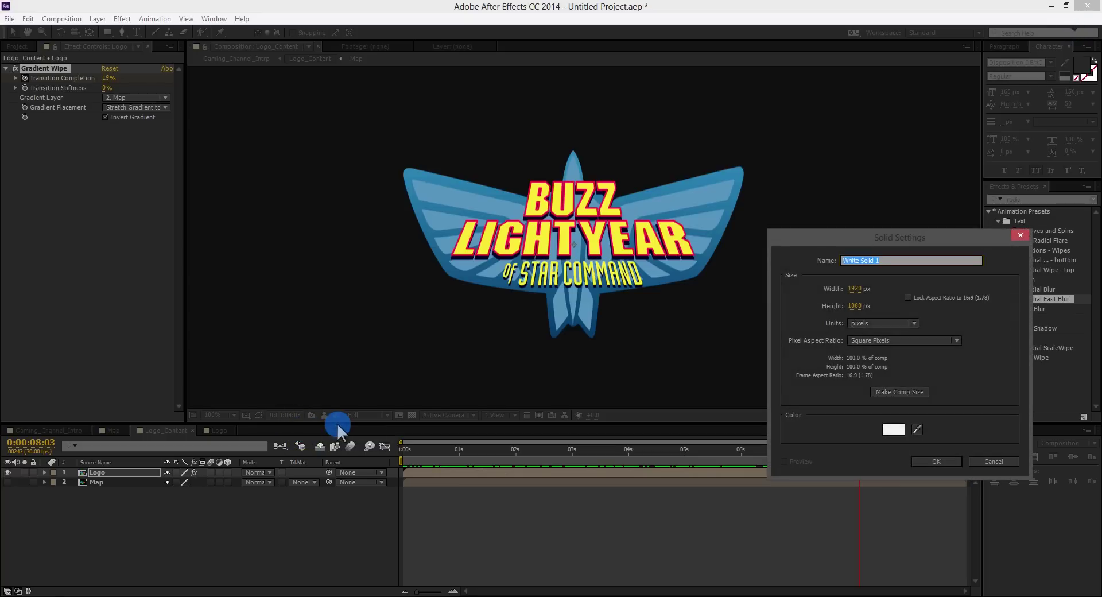
pyautogui.press('Return')
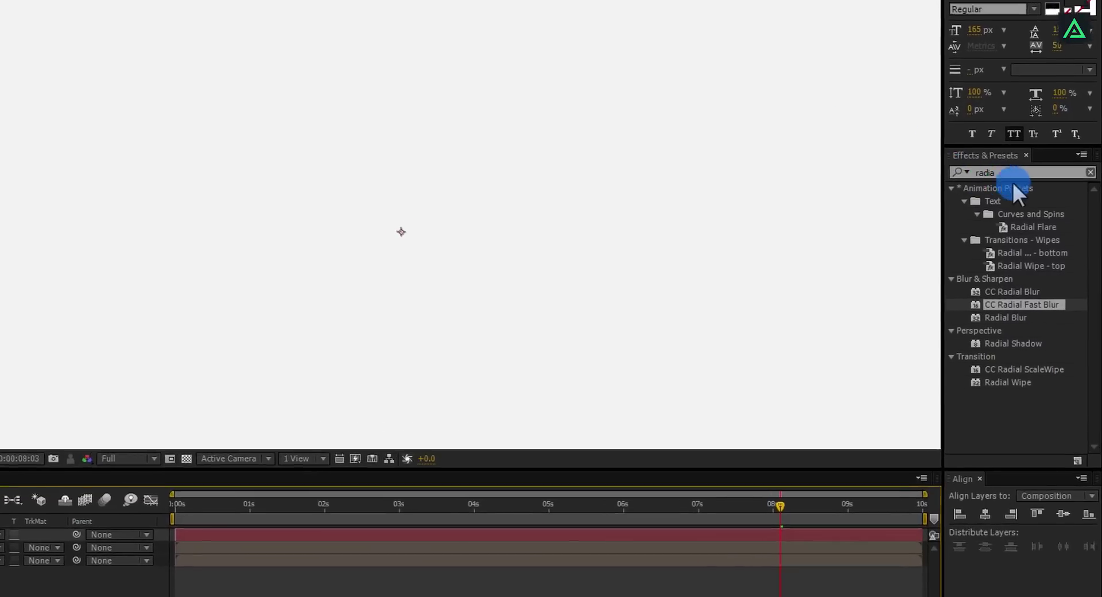
# Find the Grid effect and apply it to the Grid solid
pyautogui.click(1018, 172)
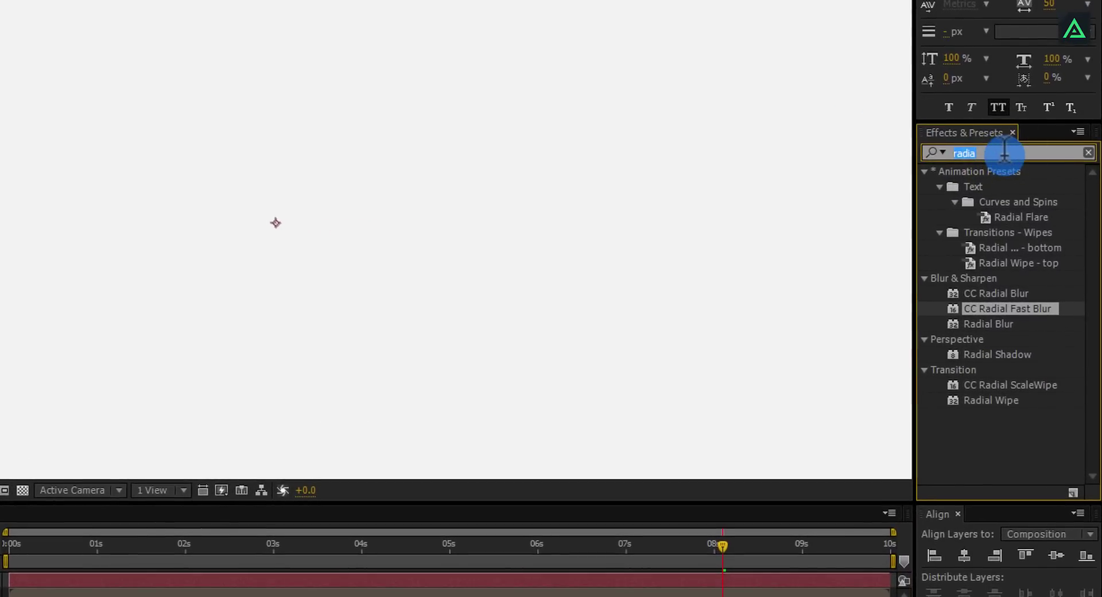
pyautogui.write('grid')
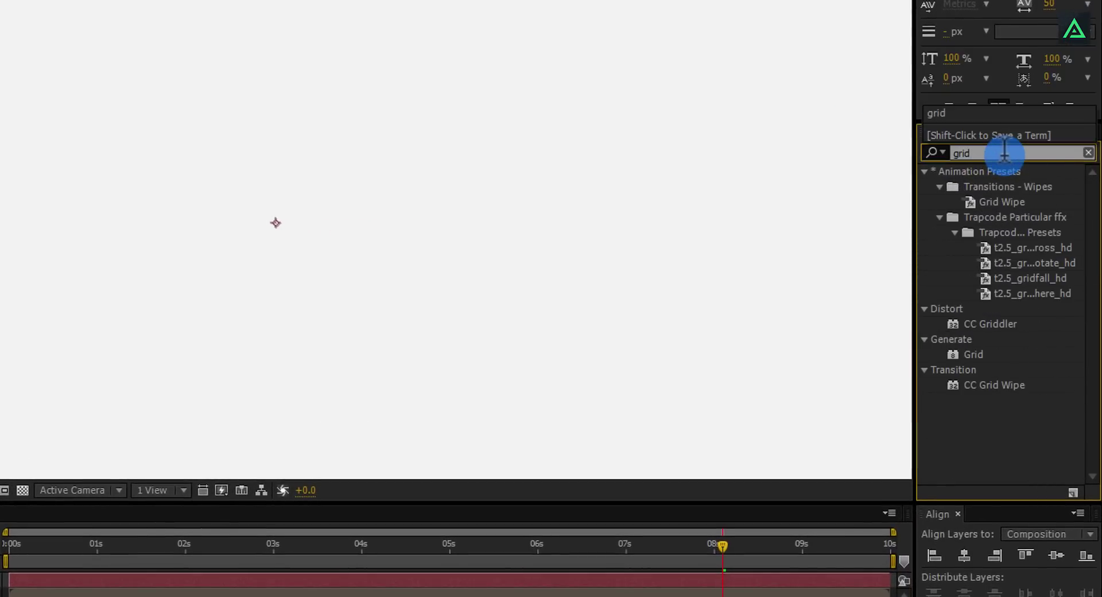
pyautogui.doubleClick(969, 354)
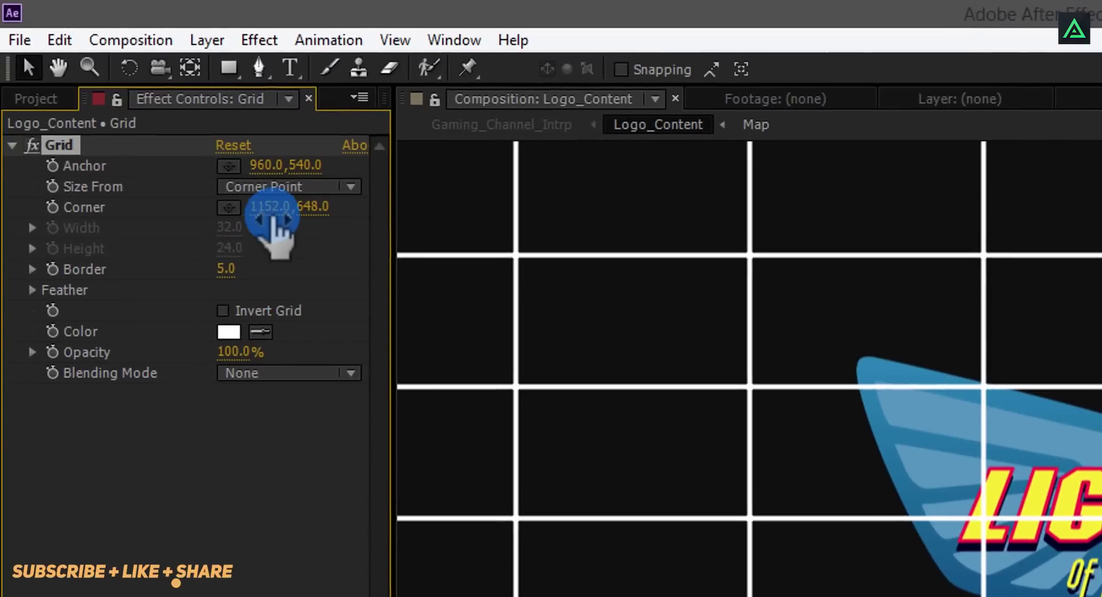
# Size the Grid effect from Width & Height Sliders, with both width and height set to 10
pyautogui.click(281, 187)
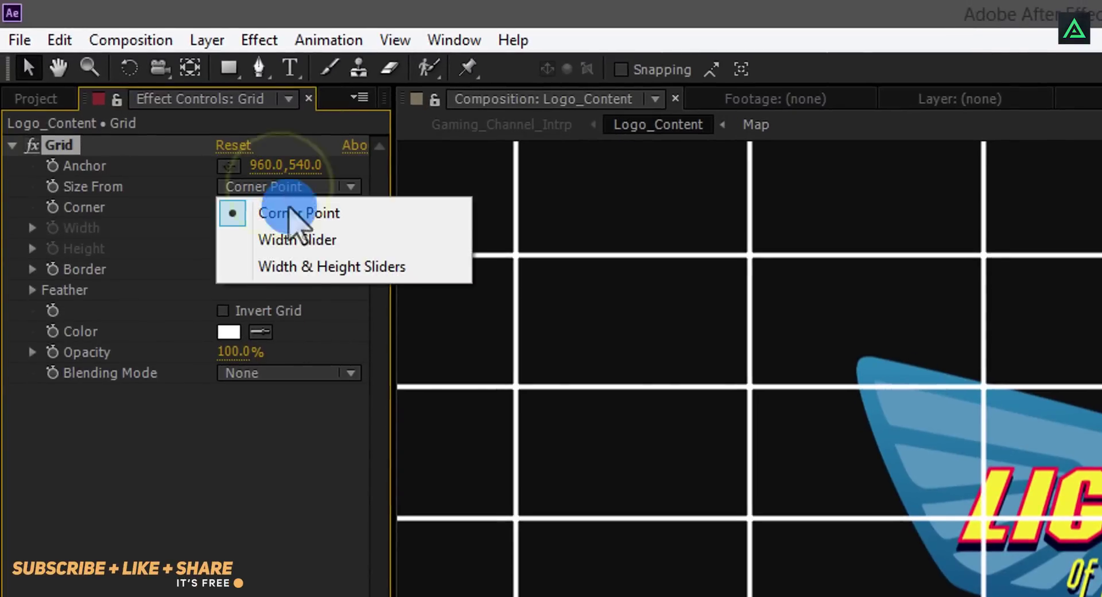
pyautogui.click(314, 267)
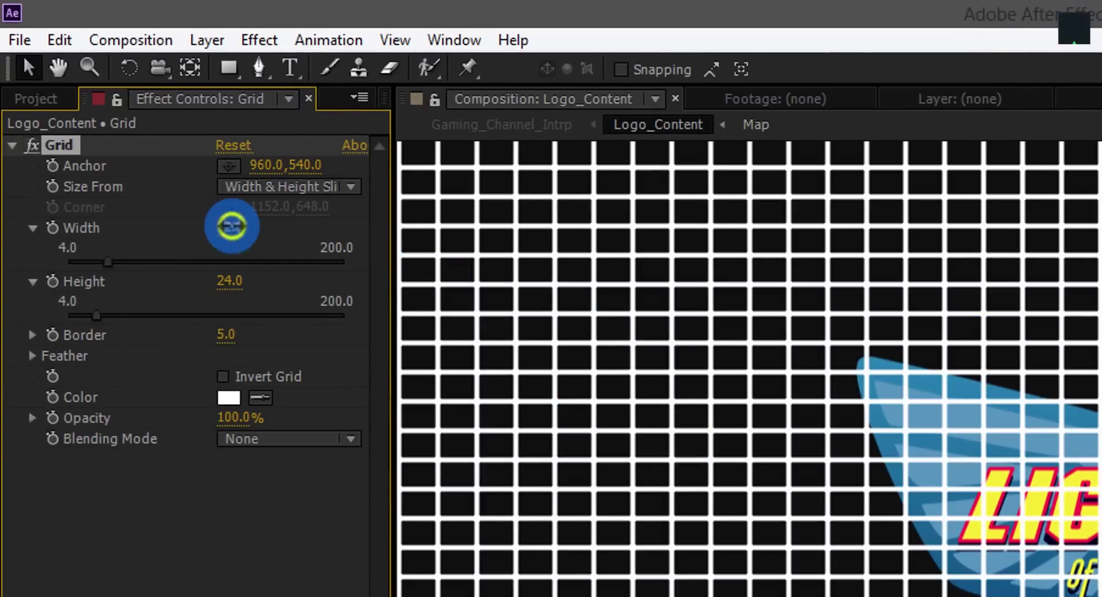
pyautogui.click(232, 228)
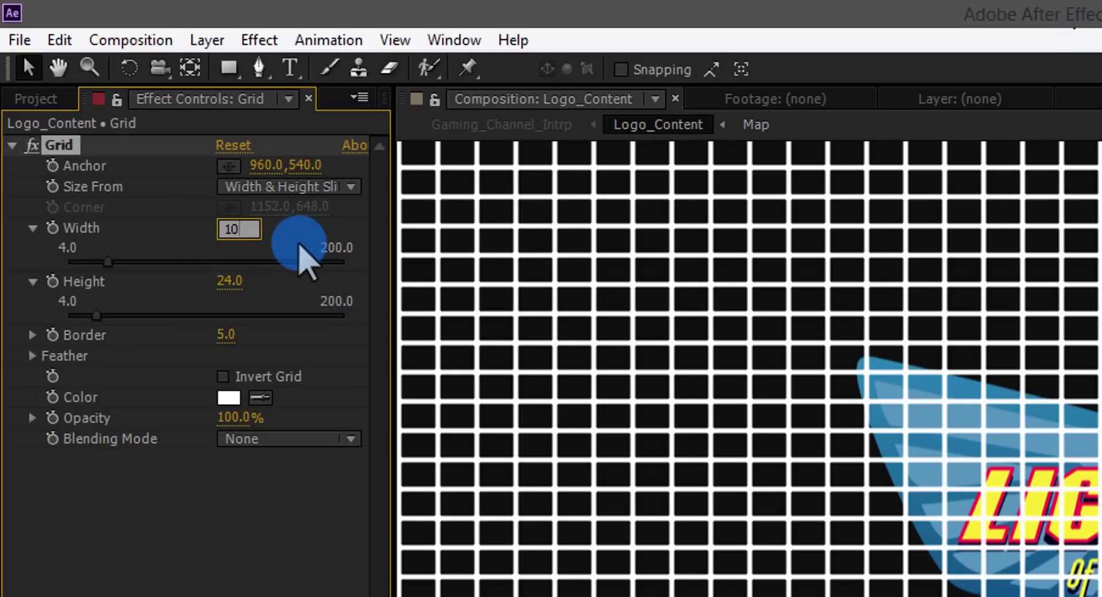
pyautogui.press('Return')
pyautogui.click(232, 281)
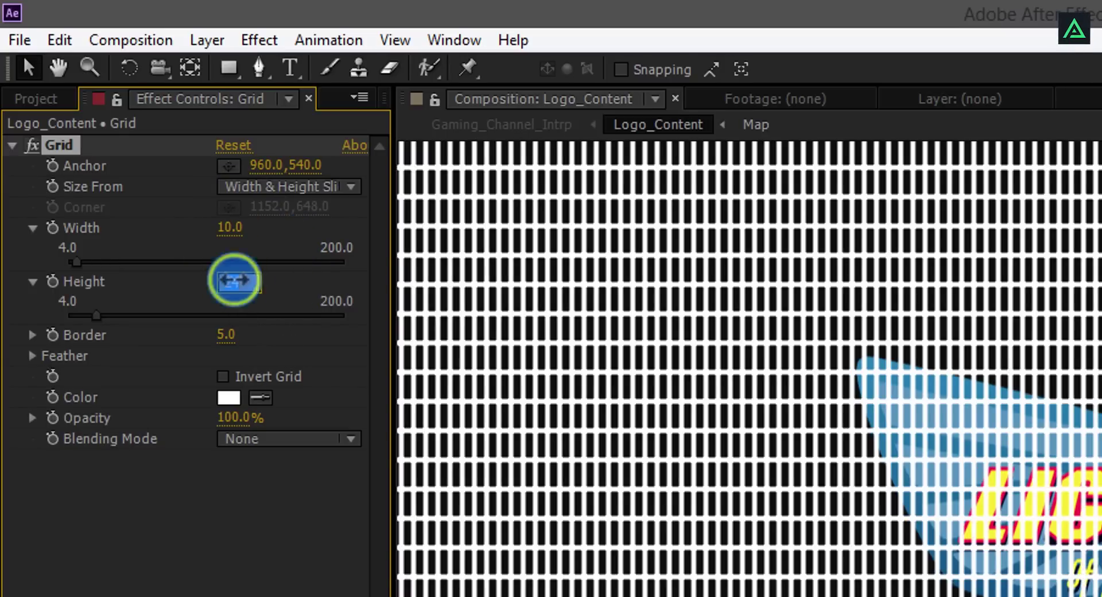
pyautogui.write('10')
pyautogui.press('Return')
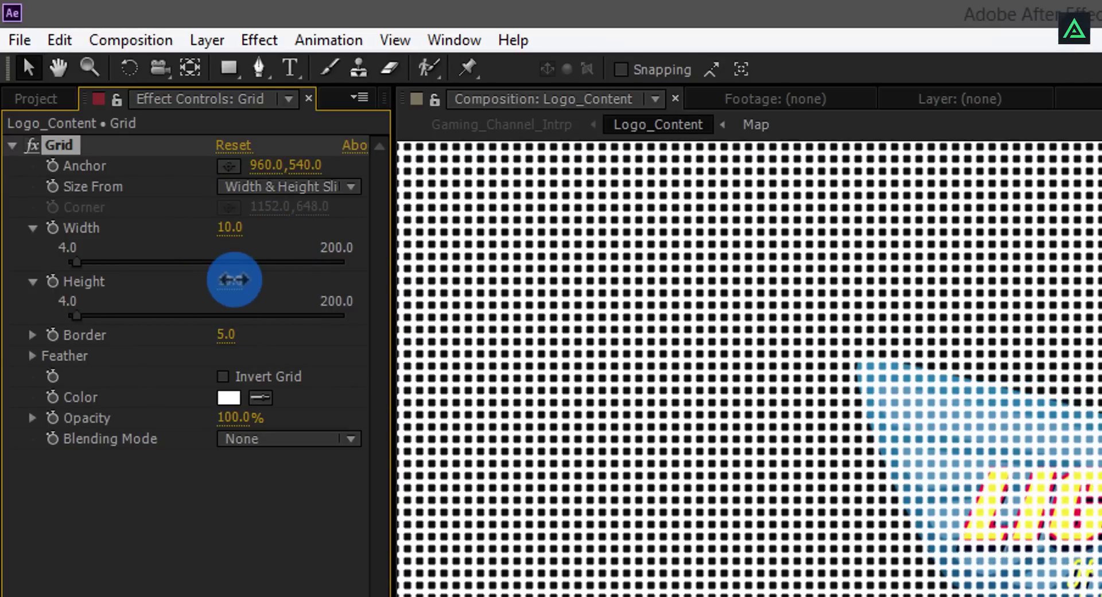
# Set the Grid effect's border to 1 and its colour to black, 000000
pyautogui.click(229, 335)
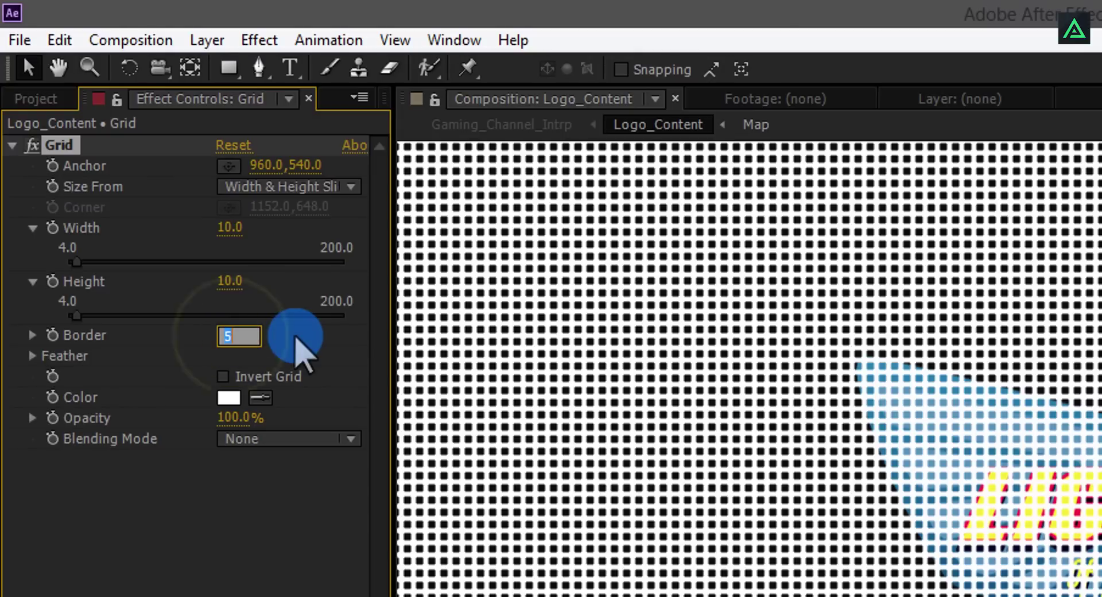
pyautogui.write('1')
pyautogui.press('Return')
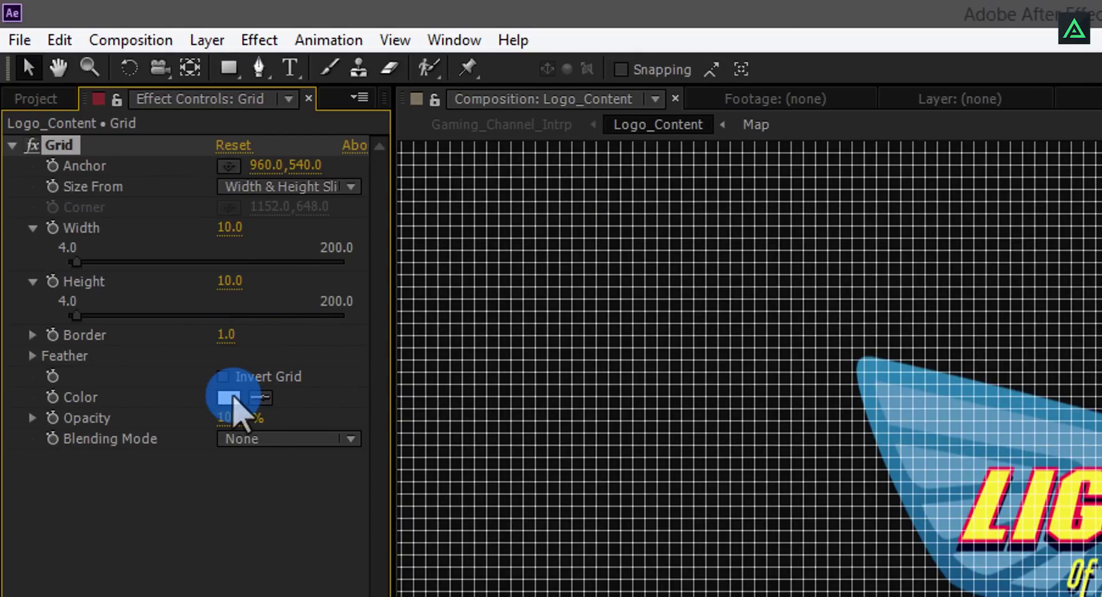
pyautogui.click(229, 397)
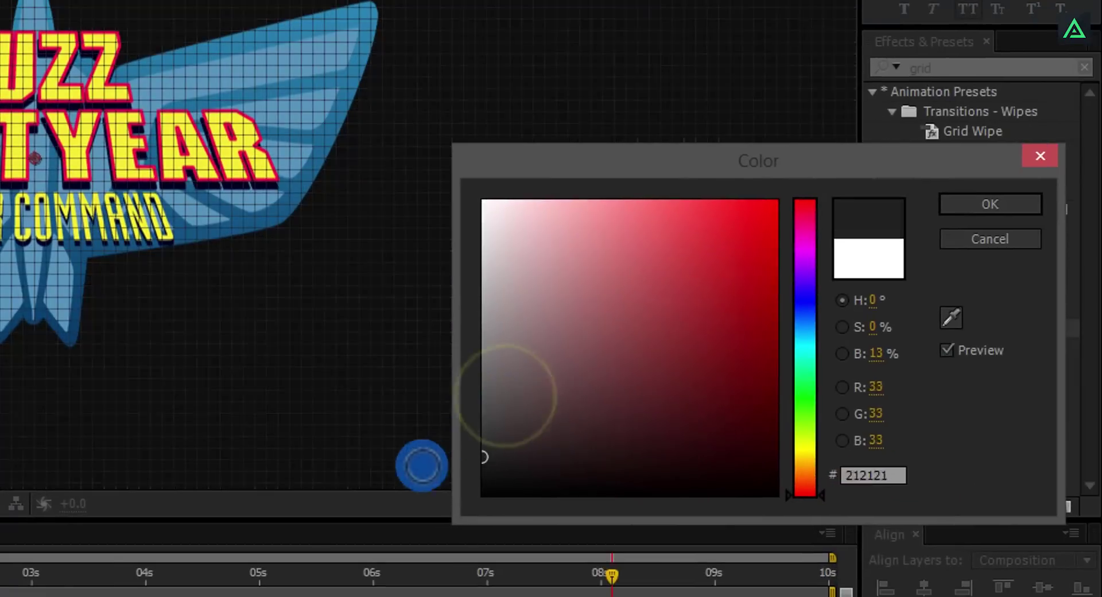
pyautogui.moveTo(422, 464); pyautogui.dragTo(394, 511)
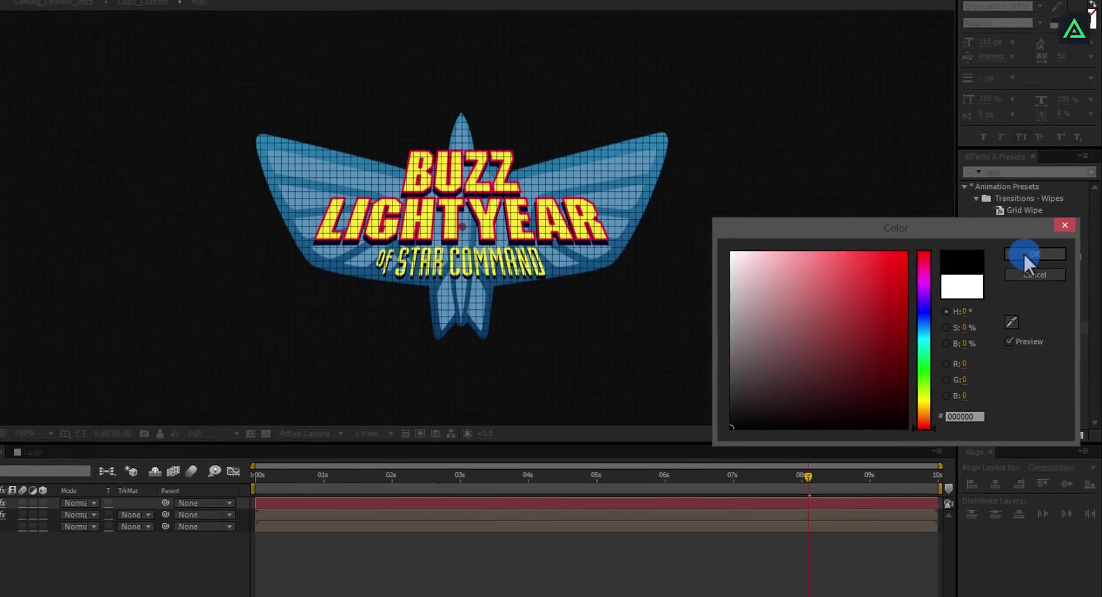
pyautogui.click(1010, 225)
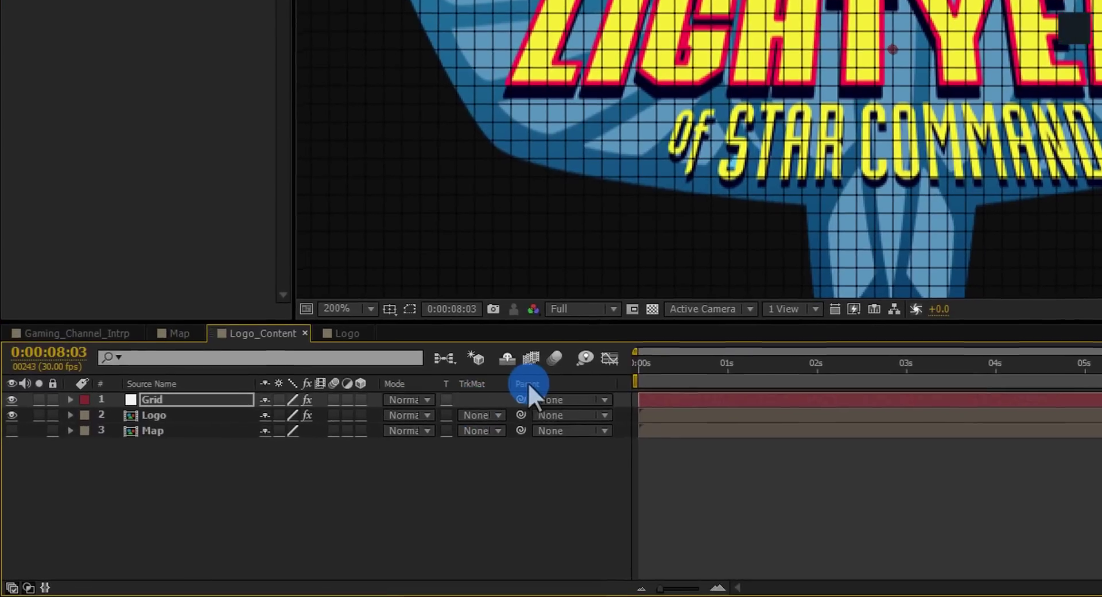
# Set the Logo layer's track matte to Alpha Inverted Matte "Grid" and inspect the cut-out lines on the logo
pyautogui.rightClick(497, 399)
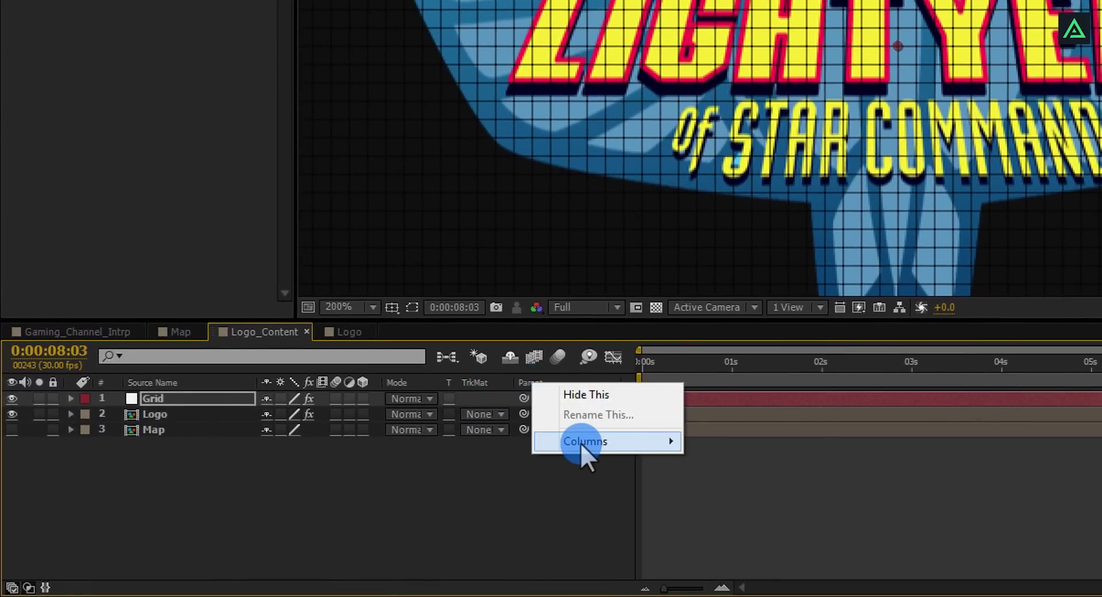
pyautogui.moveTo(552, 455)
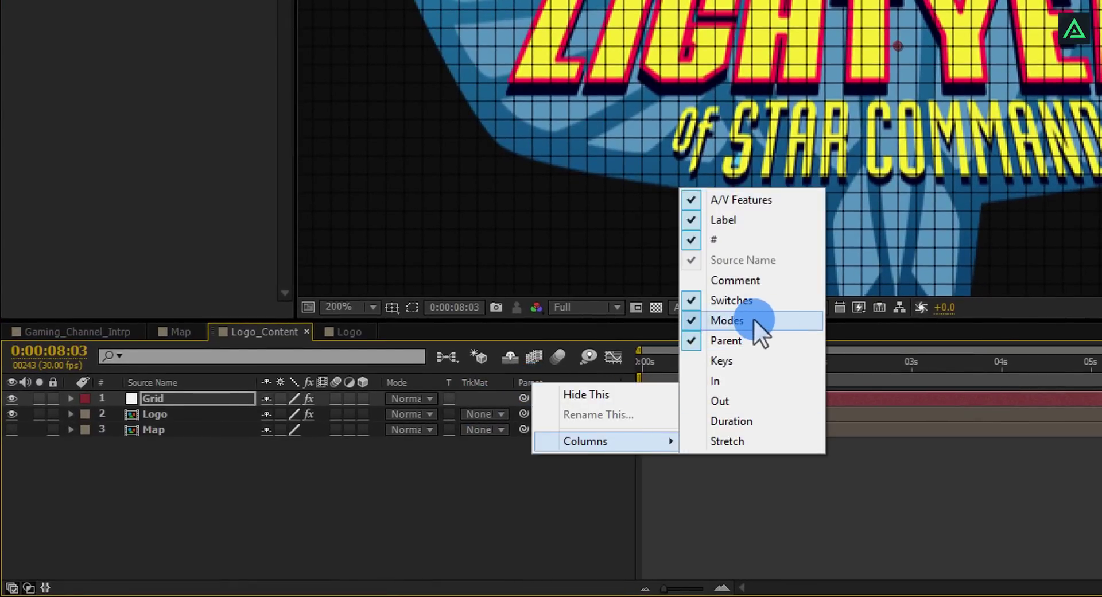
pyautogui.click(211, 394)
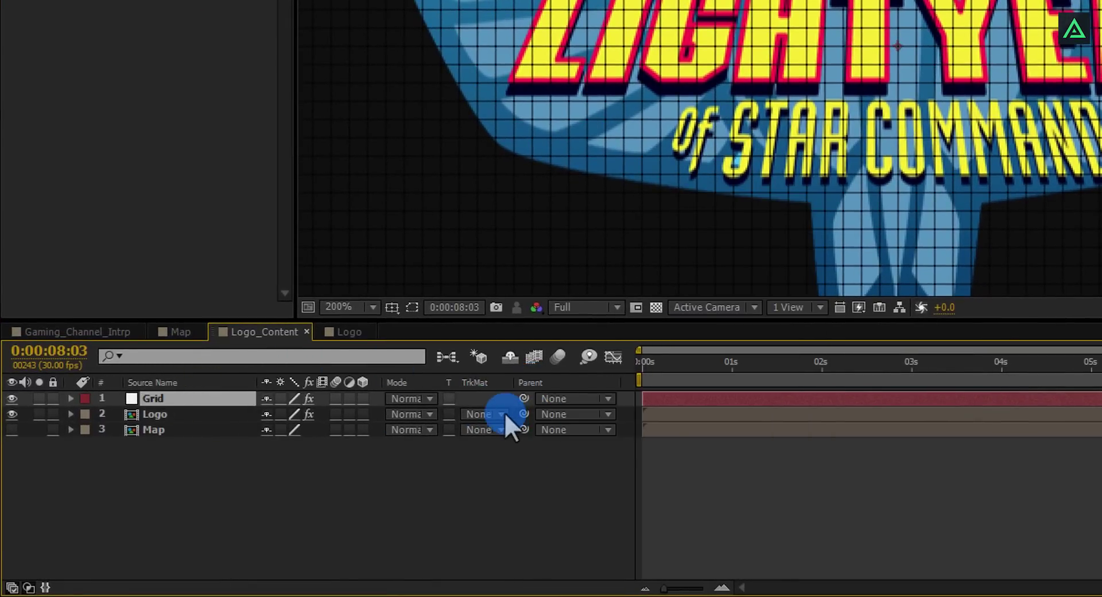
pyautogui.click(504, 413)
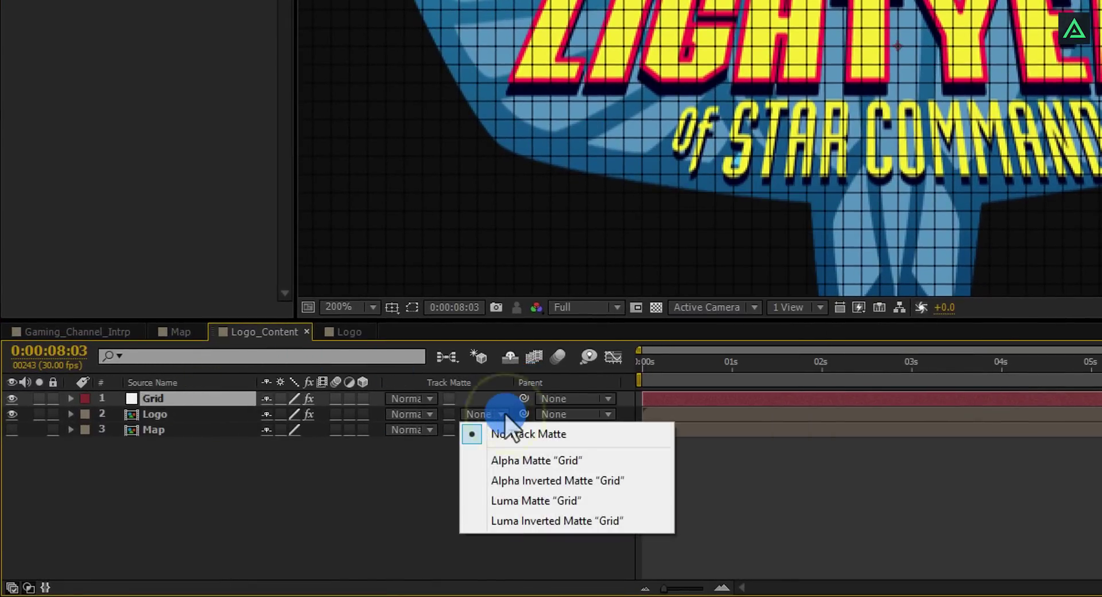
pyautogui.click(535, 479)
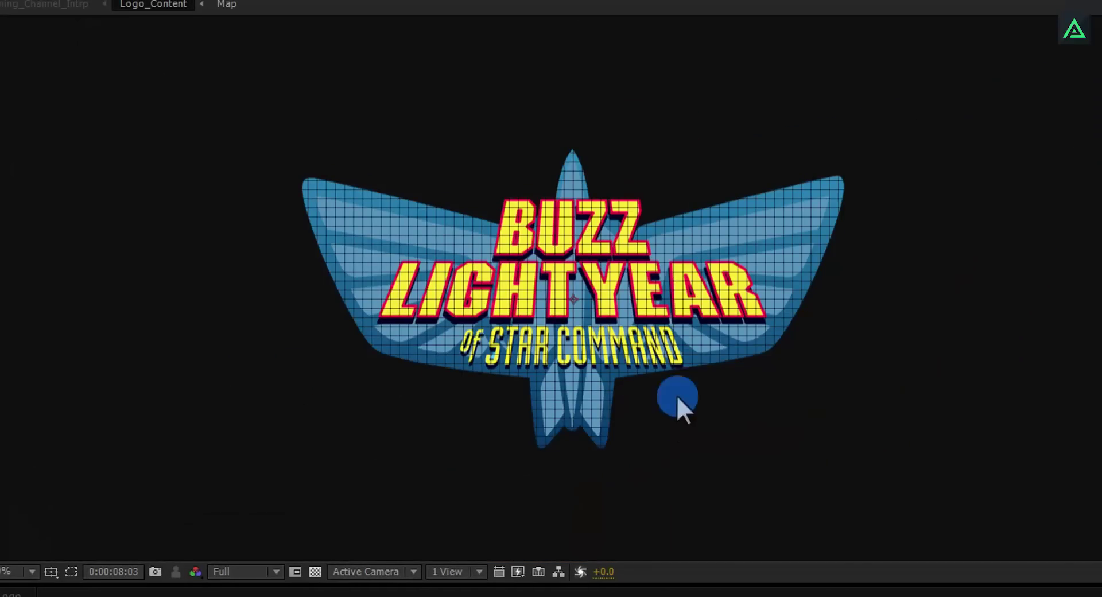
pyautogui.scroll(2, 806, 327)
pyautogui.press(',')
pyautogui.press(',')
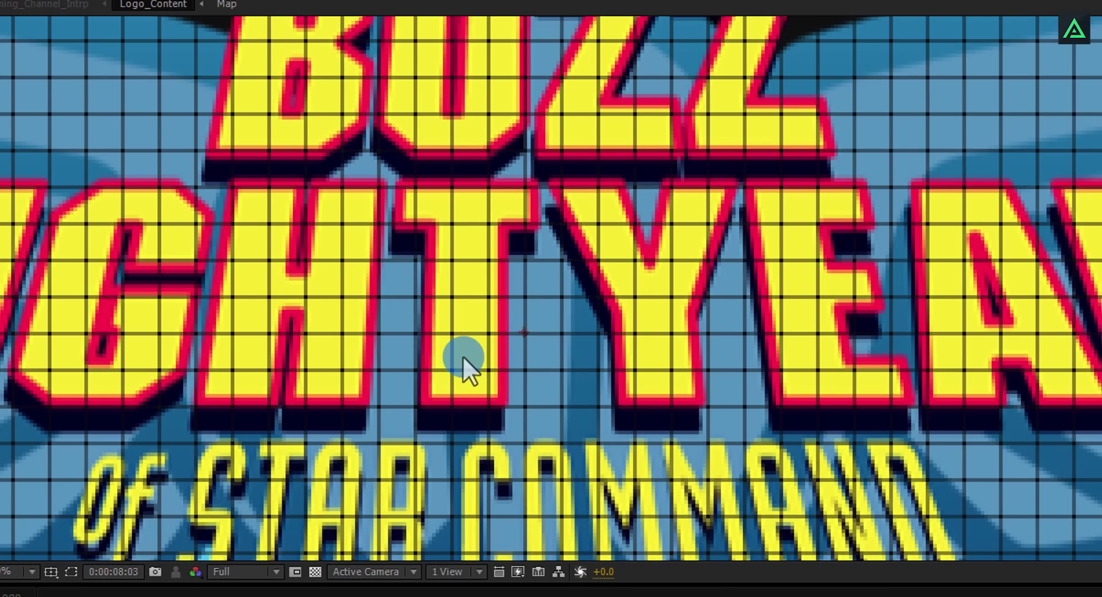
pyautogui.scroll(1, 499, 387)
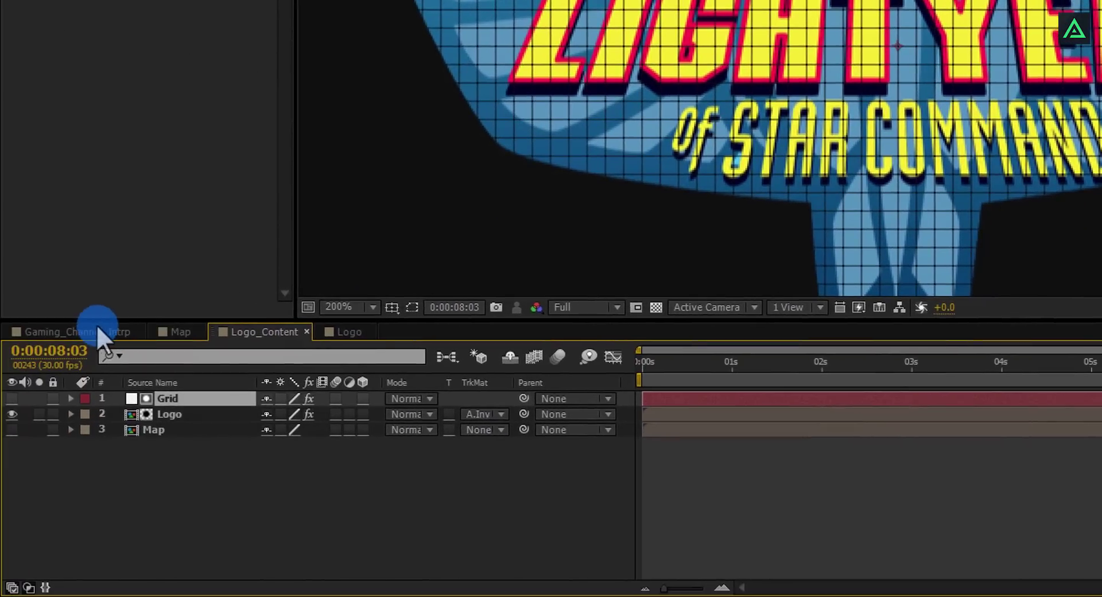
# Return to the Gaming_Channel_Intrp composition and check the gridded logo reveal at several times, ending at 0:00:09:09
pyautogui.click(92, 329)
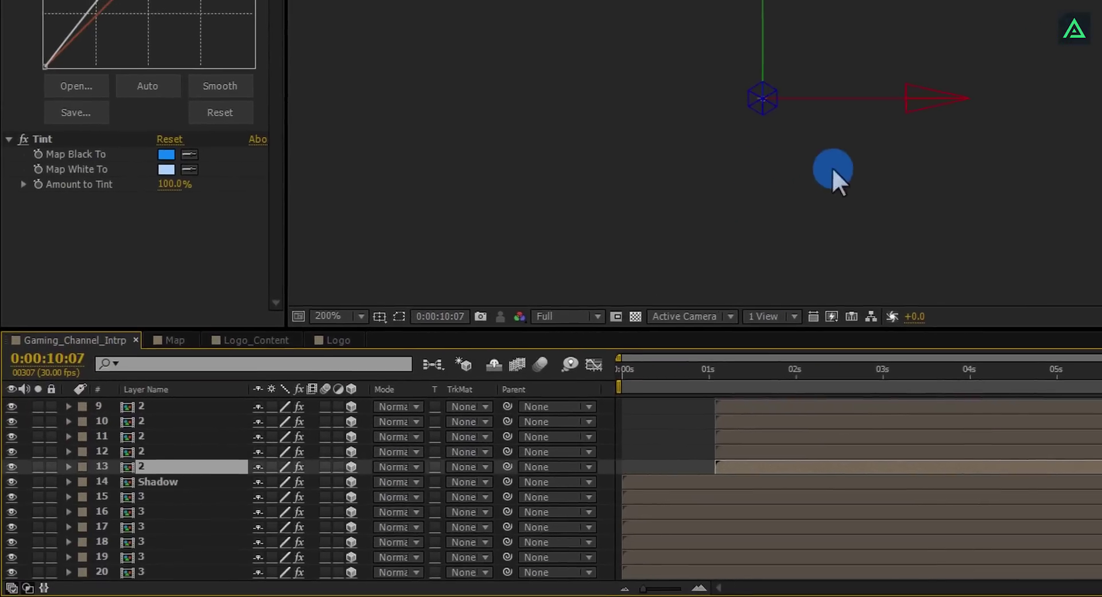
pyautogui.click(893, 360)
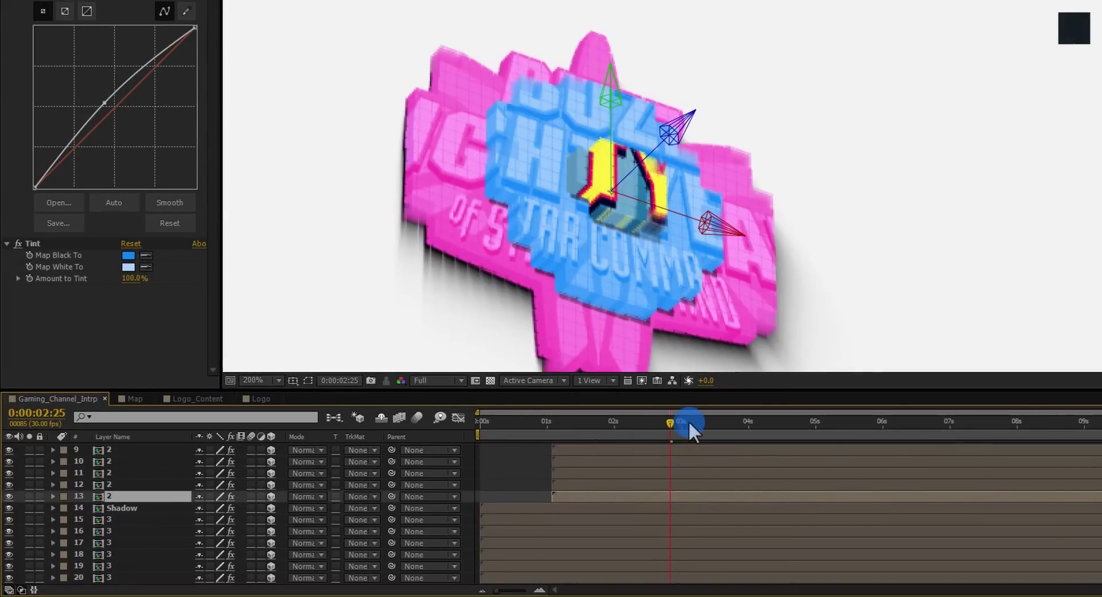
pyautogui.moveTo(842, 422); pyautogui.dragTo(1013, 421)
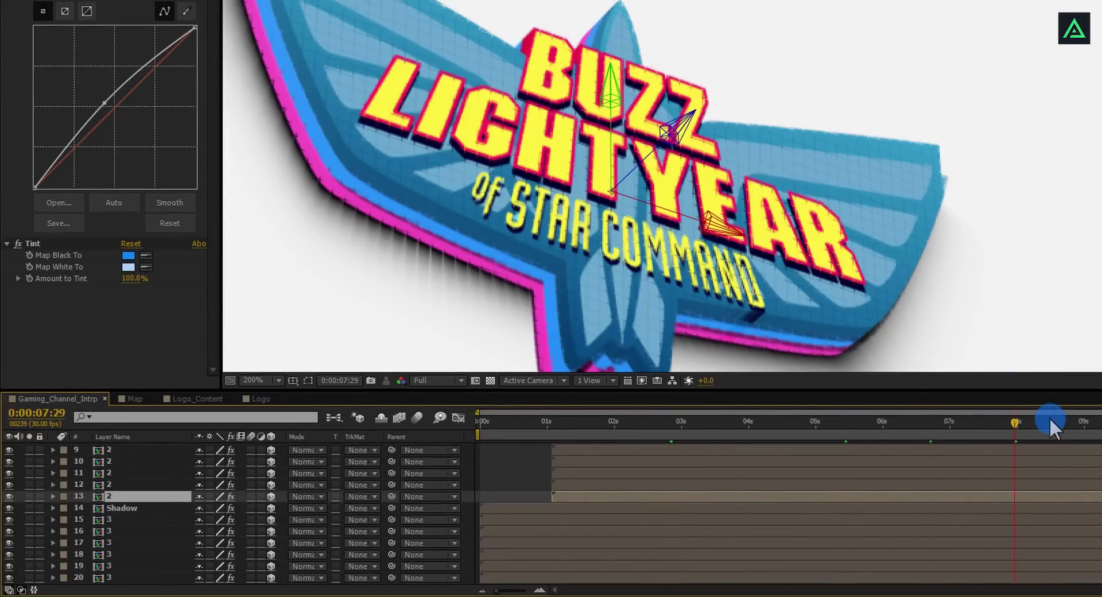
pyautogui.click(1050, 423)
pyautogui.moveTo(1098, 426); pyautogui.dragTo(1084, 428)
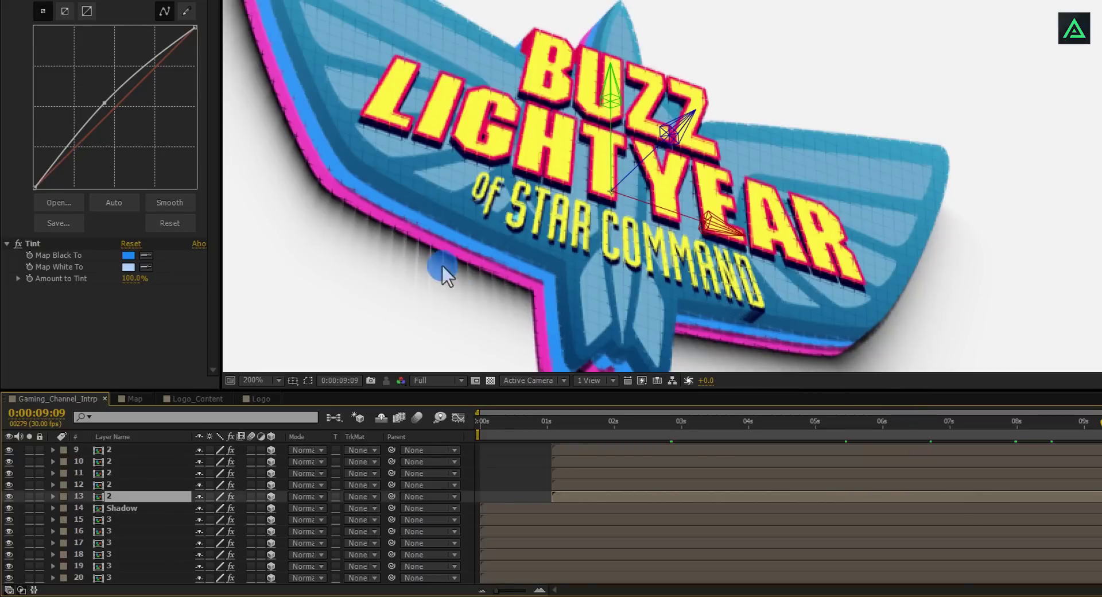
pyautogui.press(',')
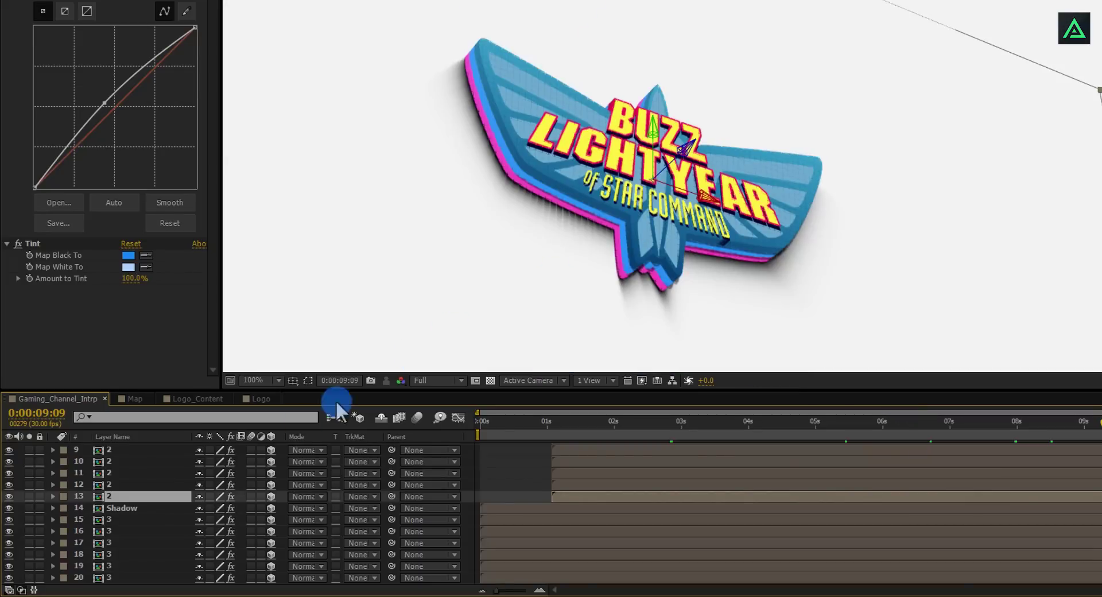
# Select the CC Radial Fast Blur effect on the Shadow layer
pyautogui.click(103, 503)
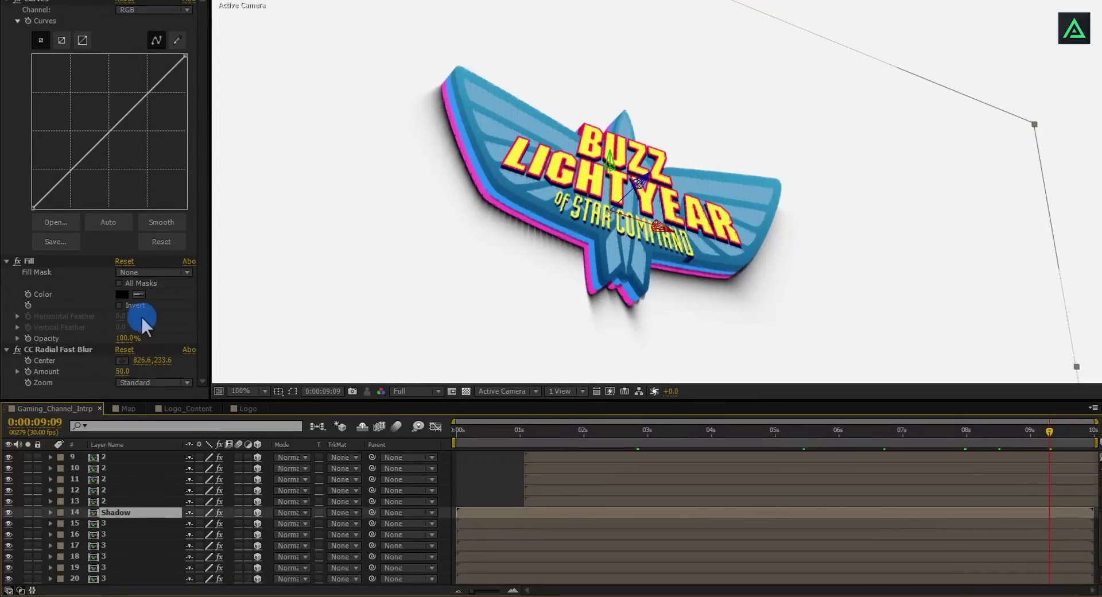
pyautogui.click(60, 349)
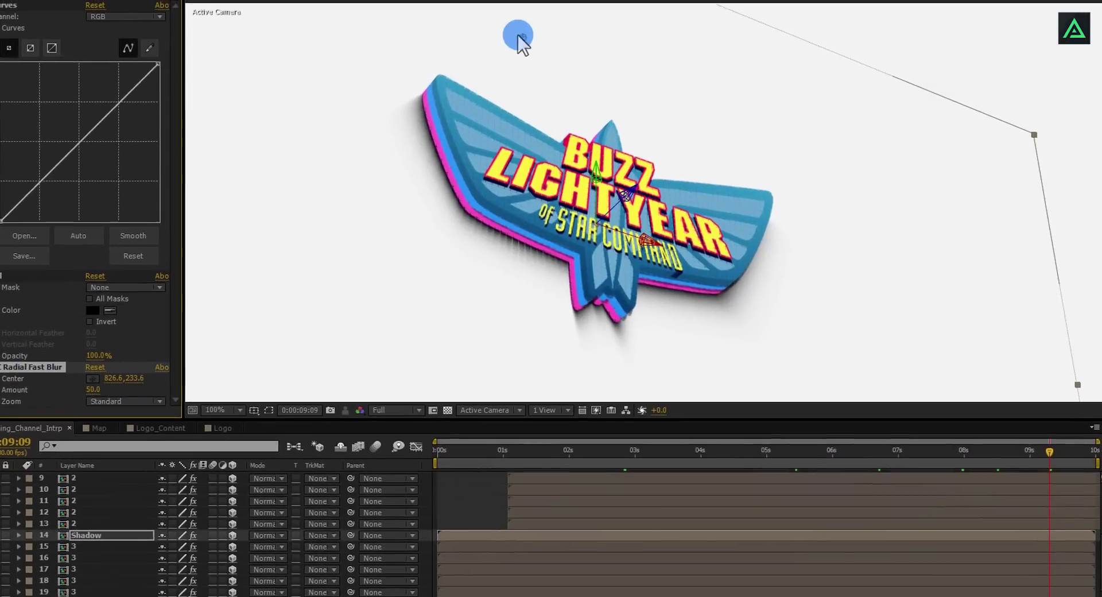
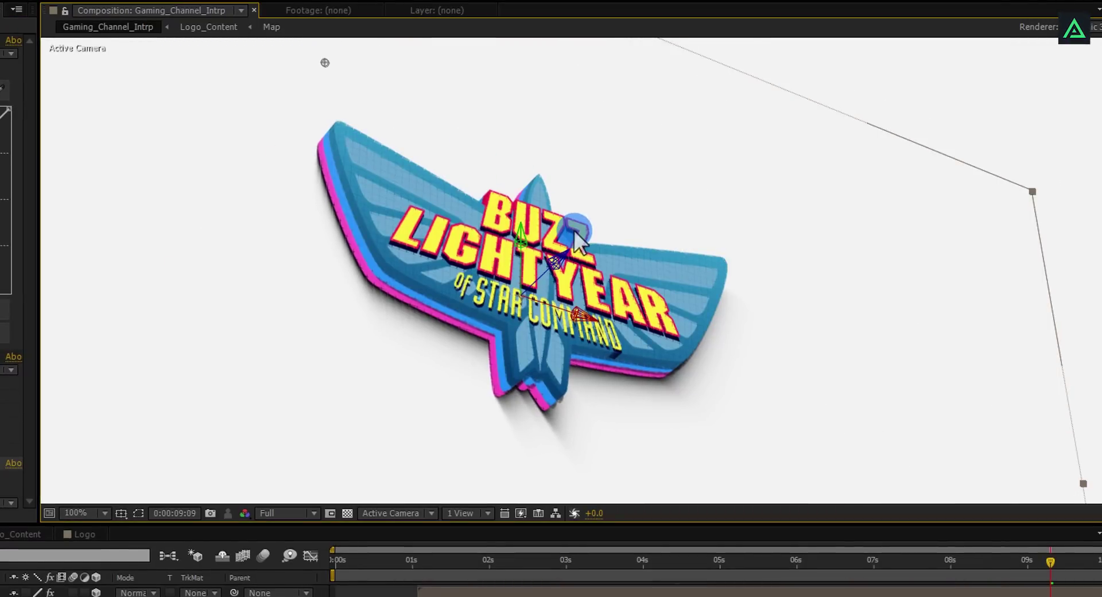
# Inspect the grid lines on the logo close up at 0:00:09:09
pyautogui.scroll(2, 606, 244)
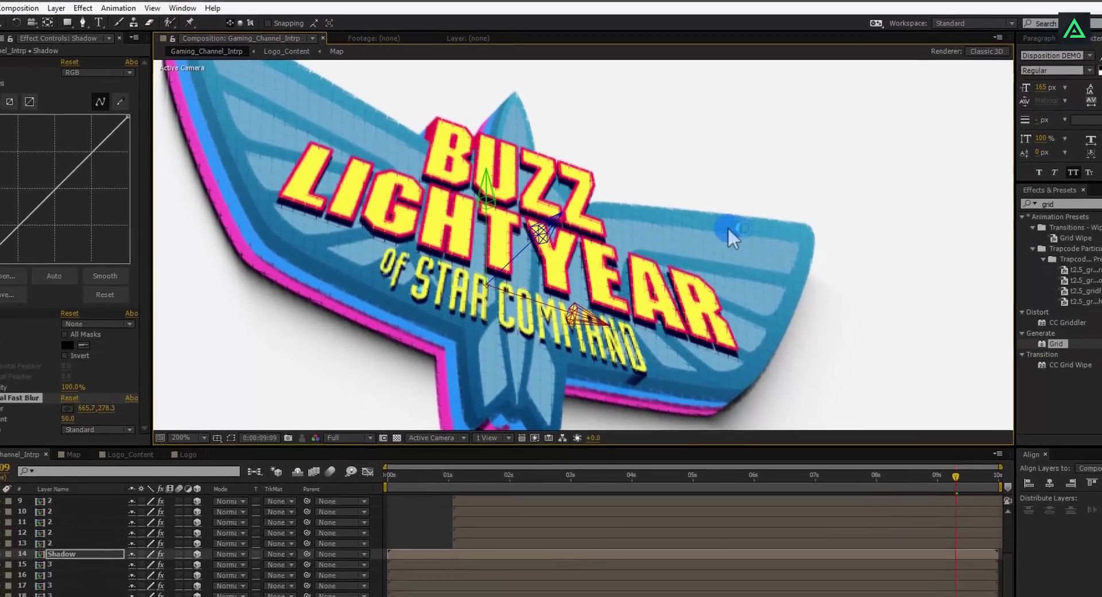
pyautogui.scroll(2, 719, 232)
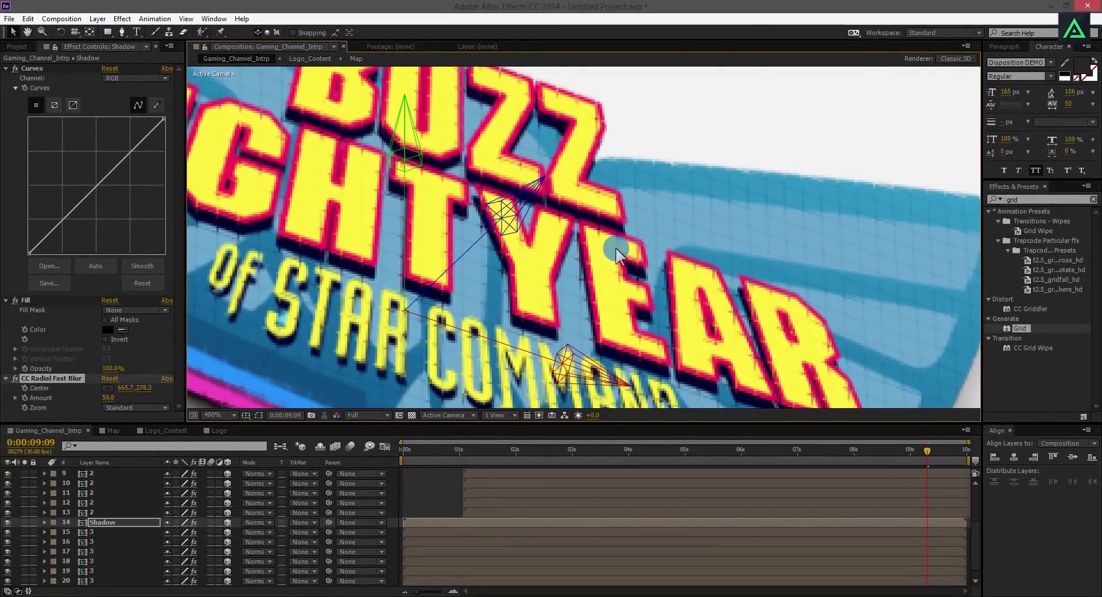
pyautogui.scroll(-3, 615, 248)
pyautogui.scroll(-1, 617, 255)
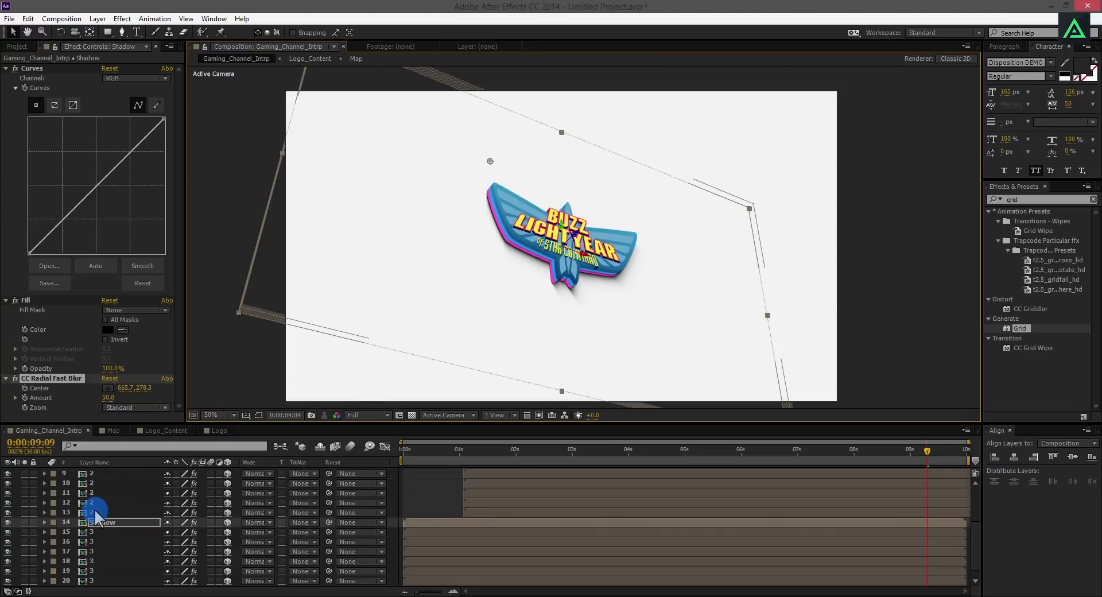
# Split the Camera 1 layer at 0:00:06:00
pyautogui.scroll(4, 97, 517)
pyautogui.click(95, 472)
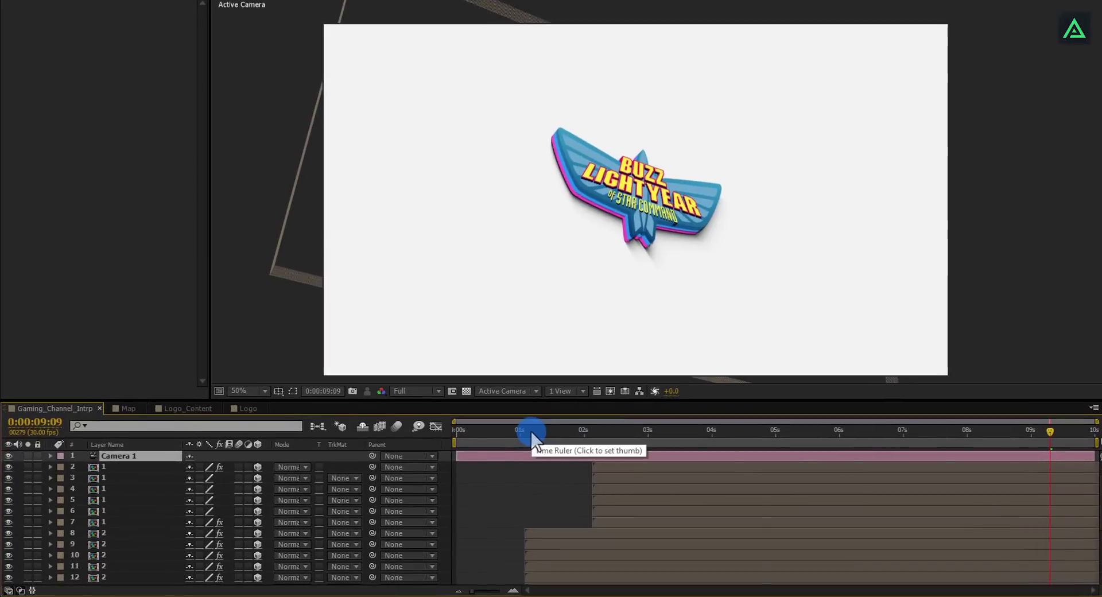
pyautogui.click(508, 446)
pyautogui.moveTo(575, 433); pyautogui.dragTo(992, 429)
pyautogui.moveTo(887, 430); pyautogui.dragTo(838, 431)
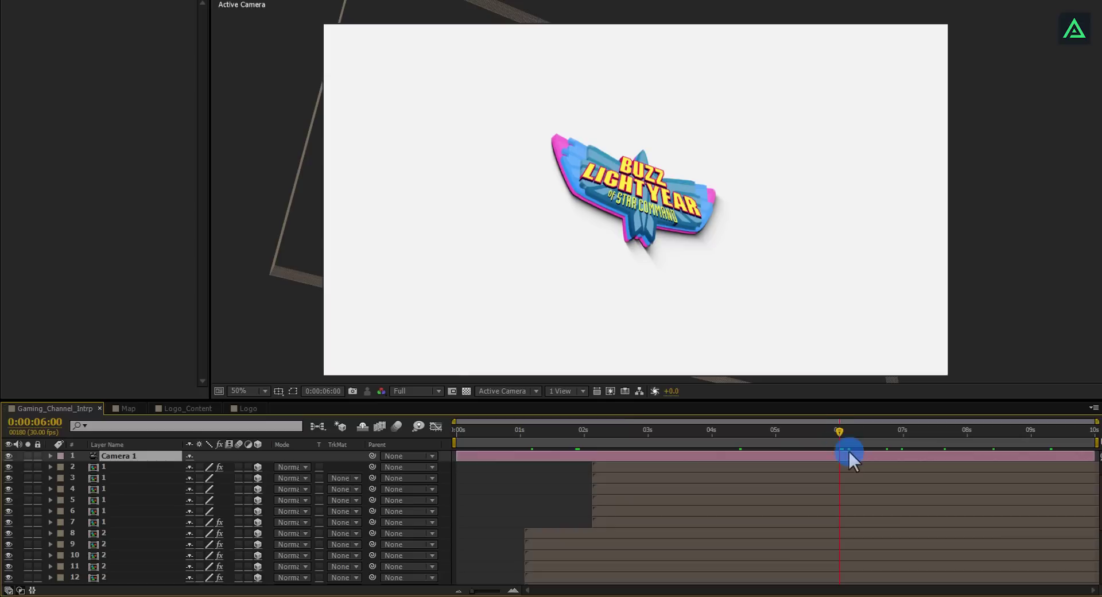
pyautogui.click(849, 454)
pyautogui.hotkey('ctrl', 'shift', 'd')
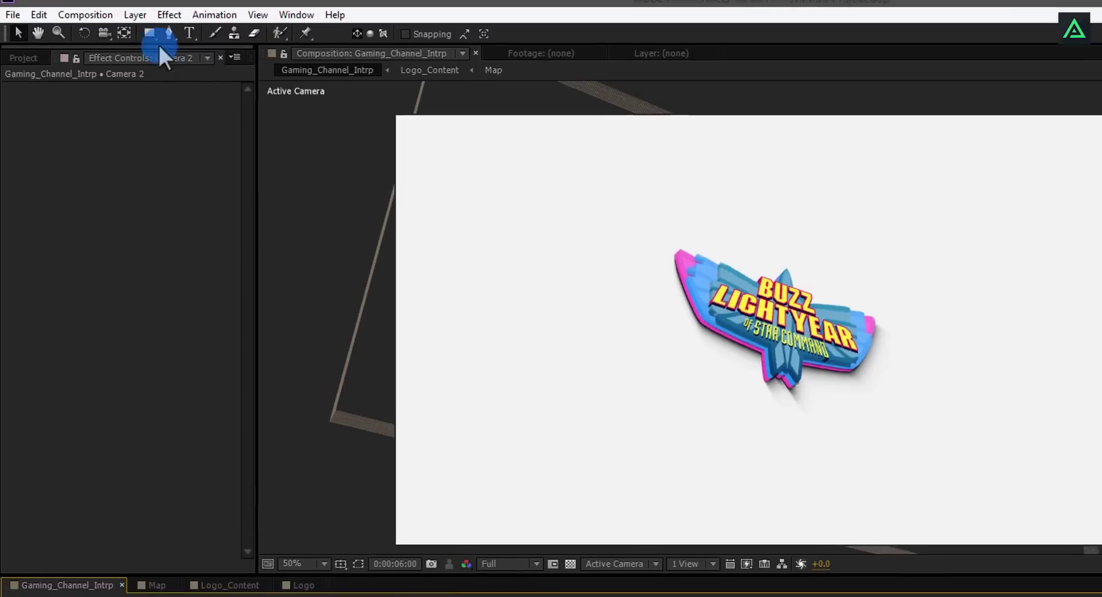
# Orbit Camera 2 until it faces the logo almost head-on, and check the camera cut from 0:00:05:17 to 0:00:06:17
pyautogui.click(102, 44)
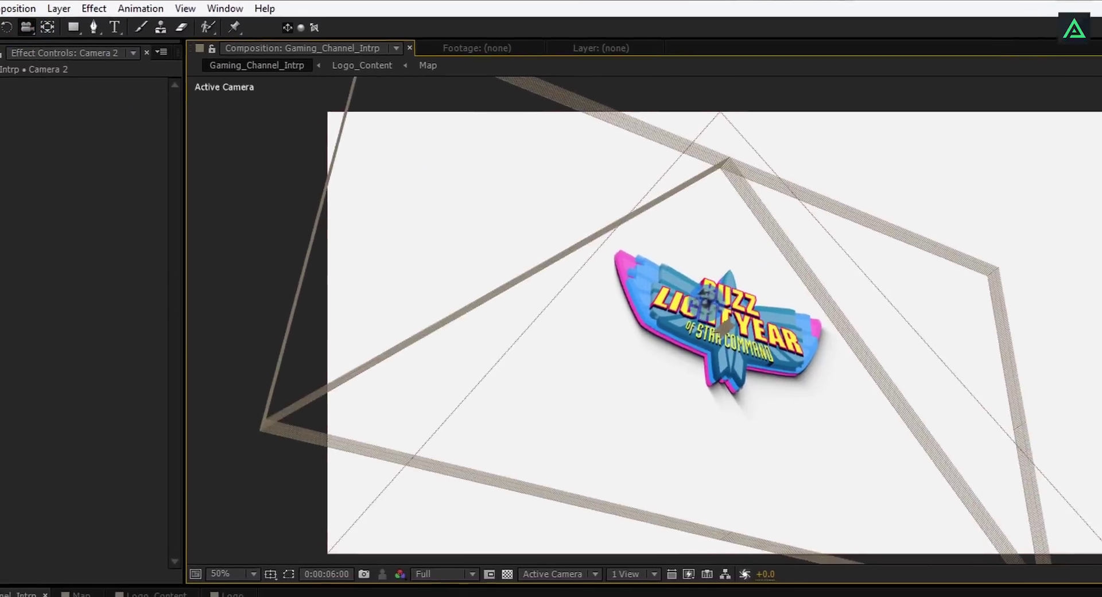
pyautogui.moveTo(708, 303); pyautogui.dragTo(694, 325)
pyautogui.moveTo(475, 275); pyautogui.dragTo(469, 287)
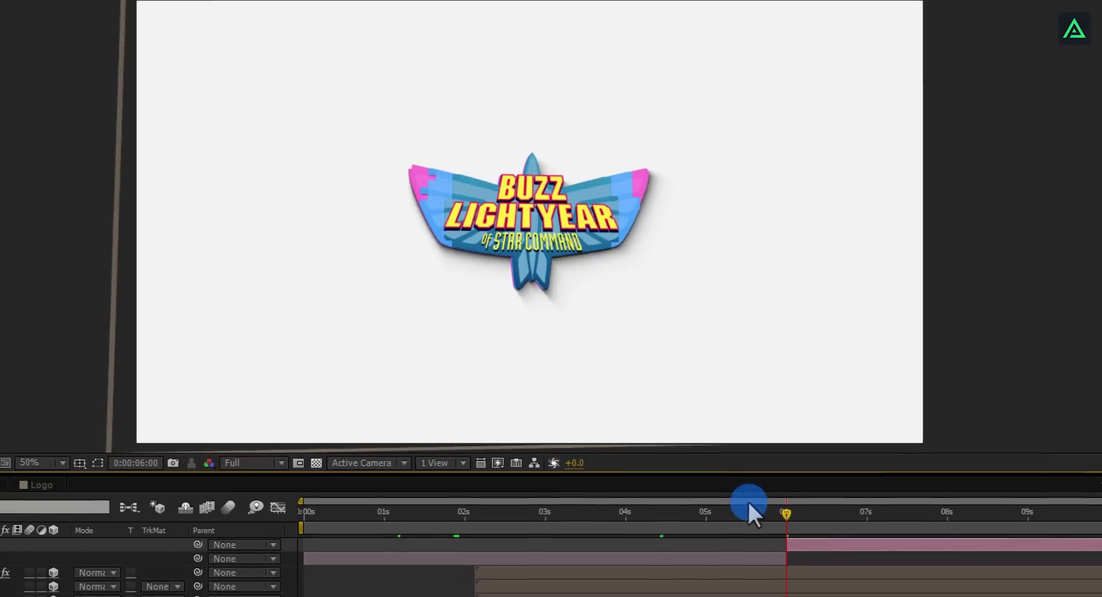
pyautogui.click(724, 575)
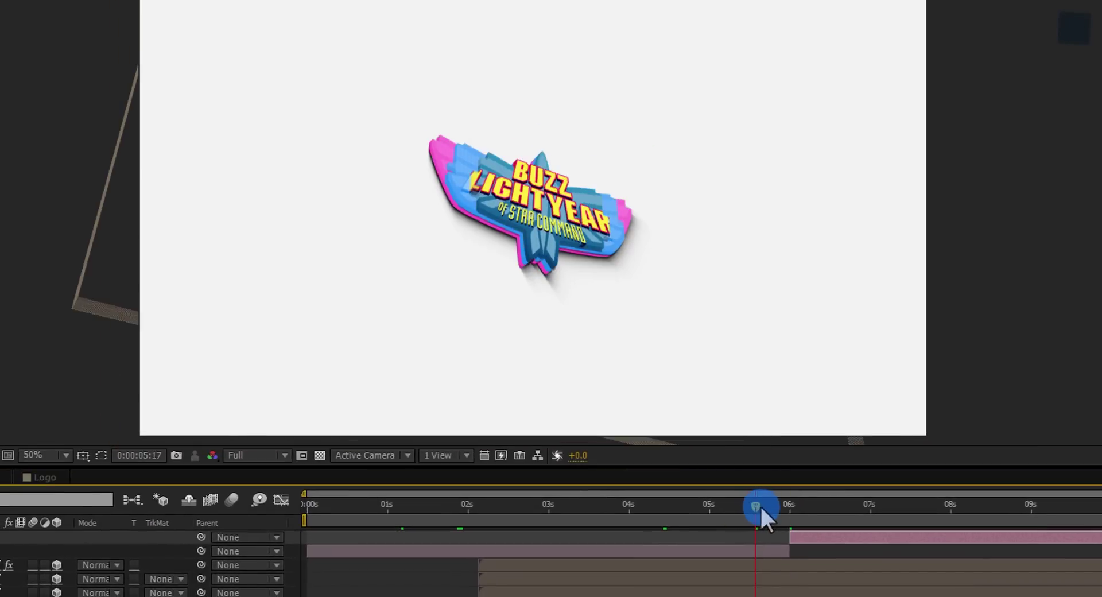
pyautogui.moveTo(760, 504); pyautogui.dragTo(835, 510)
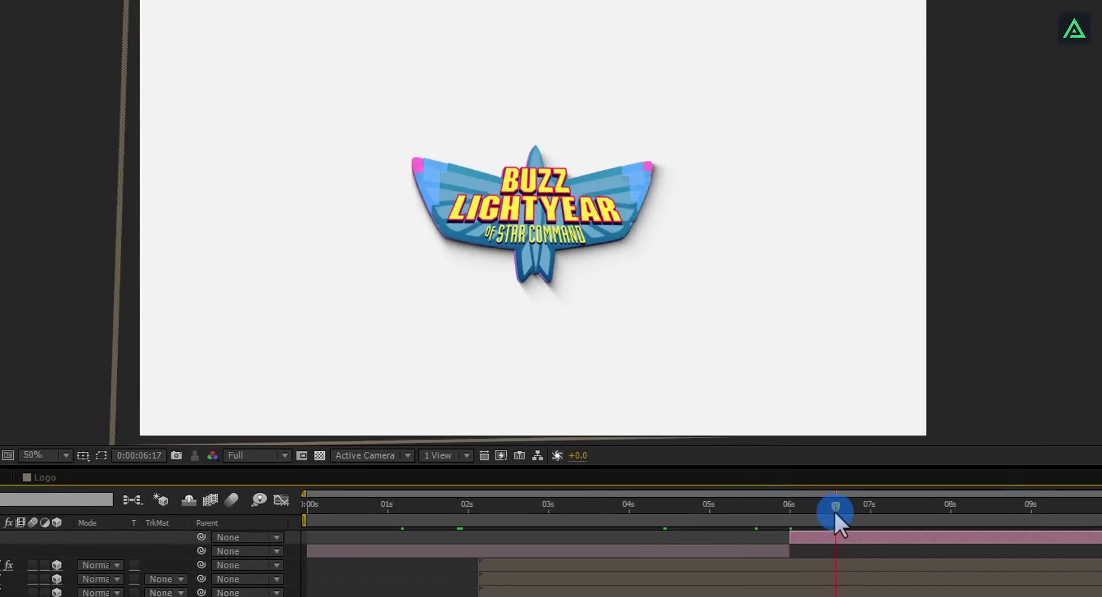
# Set the preview resolution to Quarter and split the Camera 1 layer again at 0:00:02:10
pyautogui.click(270, 455)
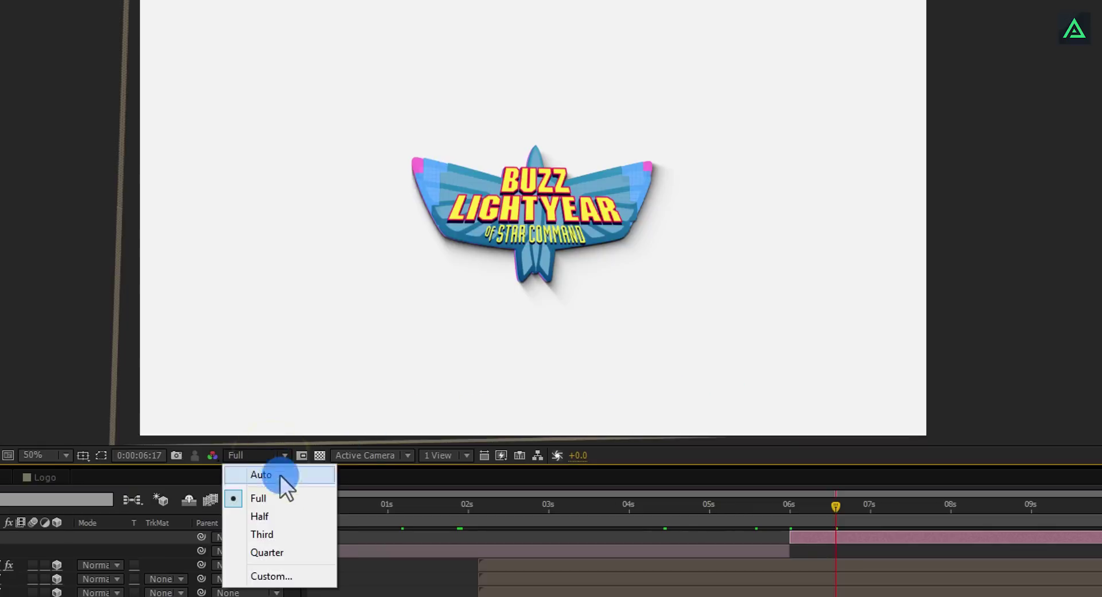
pyautogui.click(282, 546)
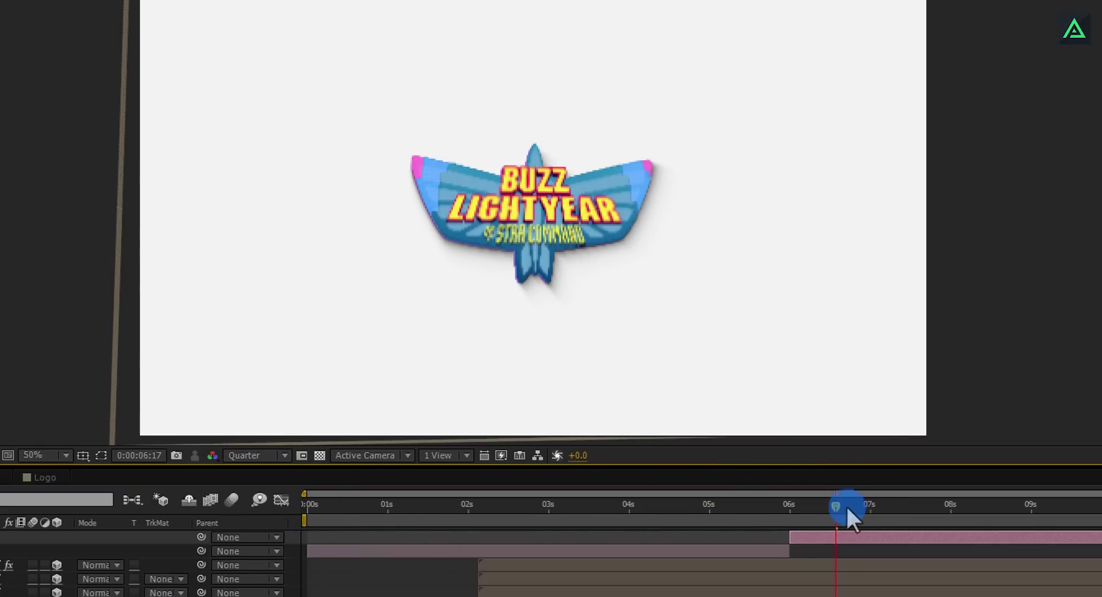
pyautogui.moveTo(800, 509); pyautogui.dragTo(491, 521)
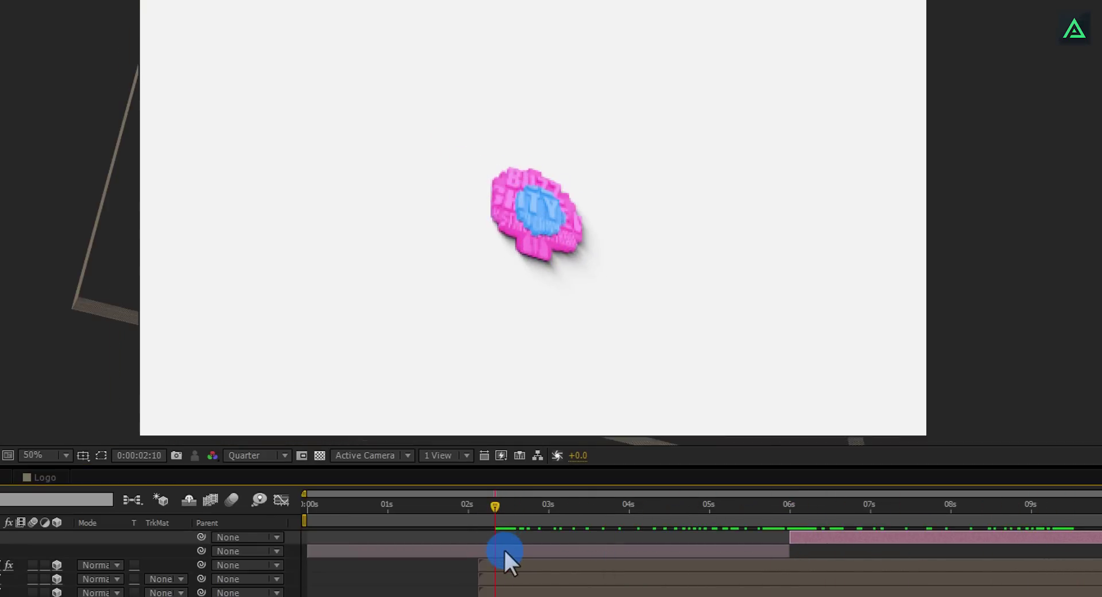
pyautogui.click(504, 549)
pyautogui.hotkey('ctrl', 'shift', 'd')
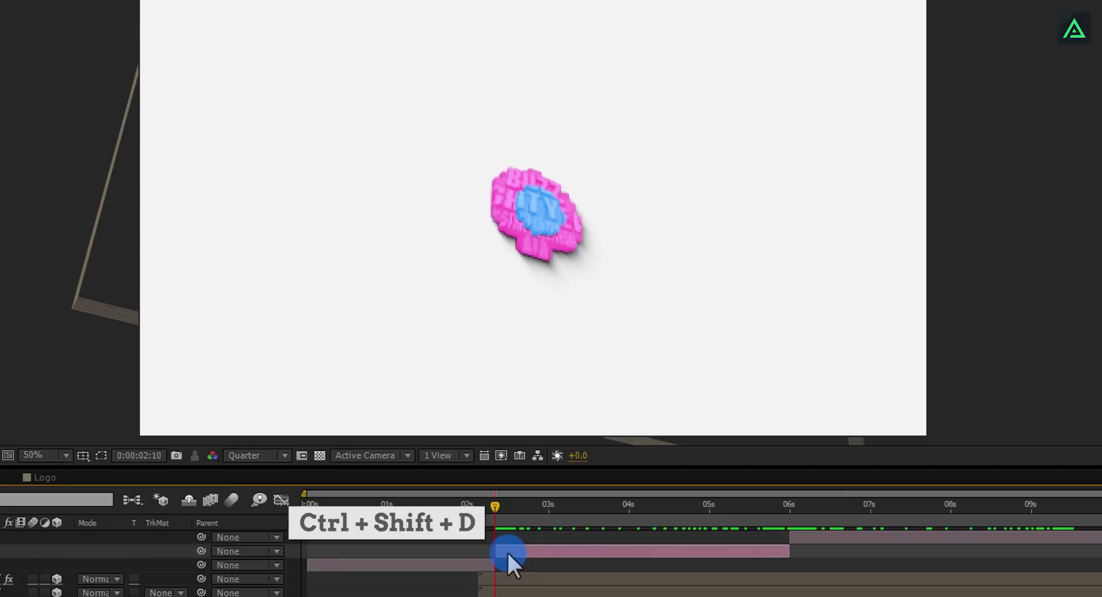
# At 0:00:02:05, track the active camera in along Z so the emerging logo fills most of the frame's height
pyautogui.click(491, 503)
pyautogui.moveTo(491, 502); pyautogui.dragTo(478, 502)
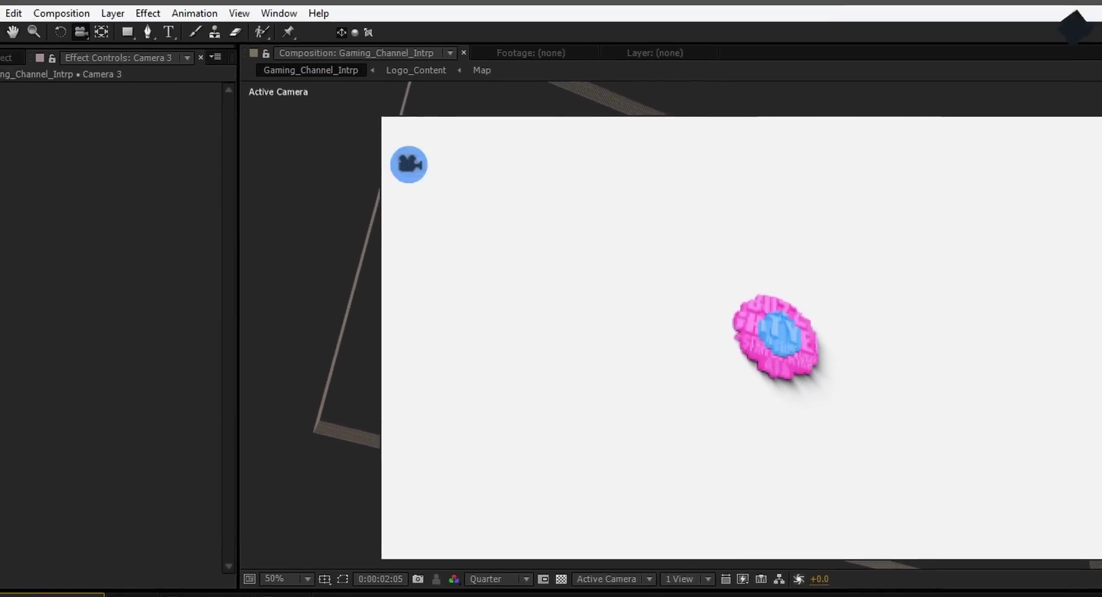
pyautogui.moveTo(105, 43); pyautogui.dragTo(156, 99)
pyautogui.moveTo(831, 369); pyautogui.dragTo(947, 106)
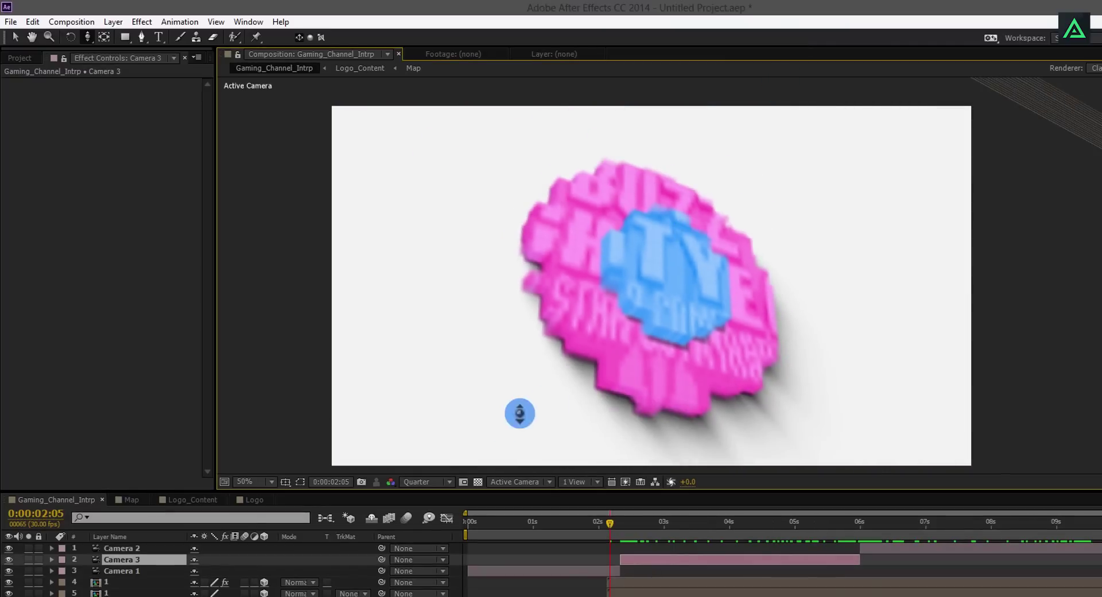
# Set the preview resolution to Full and inspect the close-up logo reveal between 0:00:02:05 and 0:00:02:02
pyautogui.click(435, 480)
pyautogui.click(431, 517)
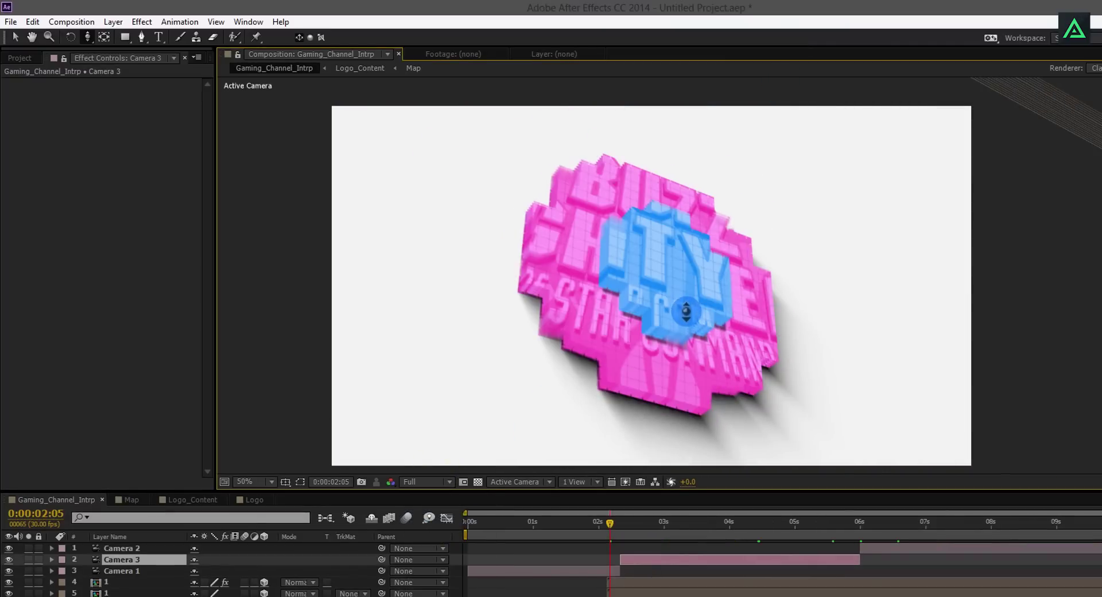
pyautogui.scroll(1, 685, 310)
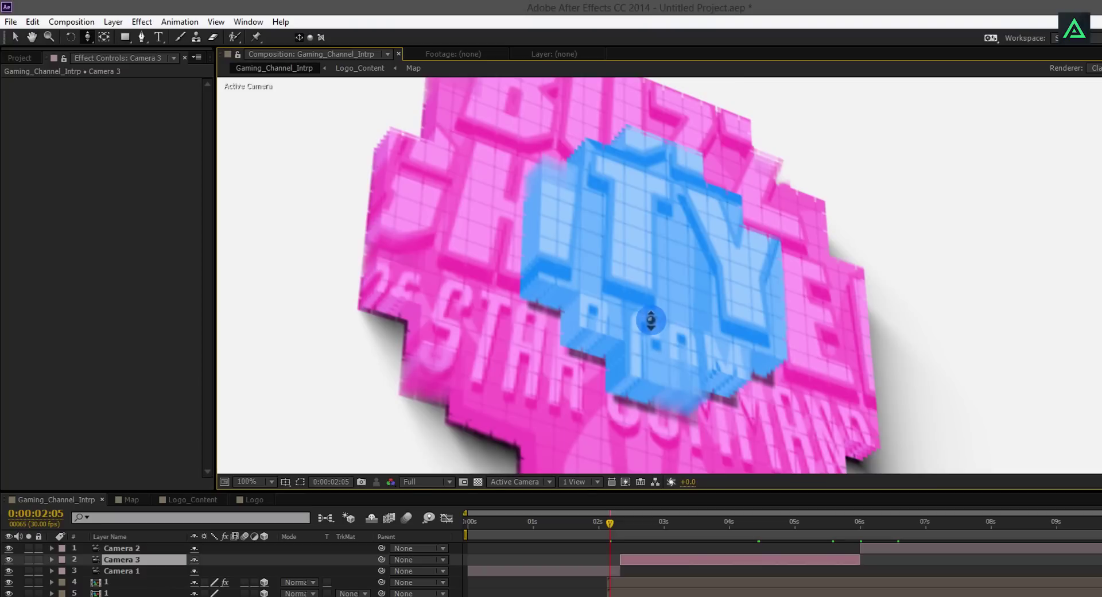
pyautogui.press(',')
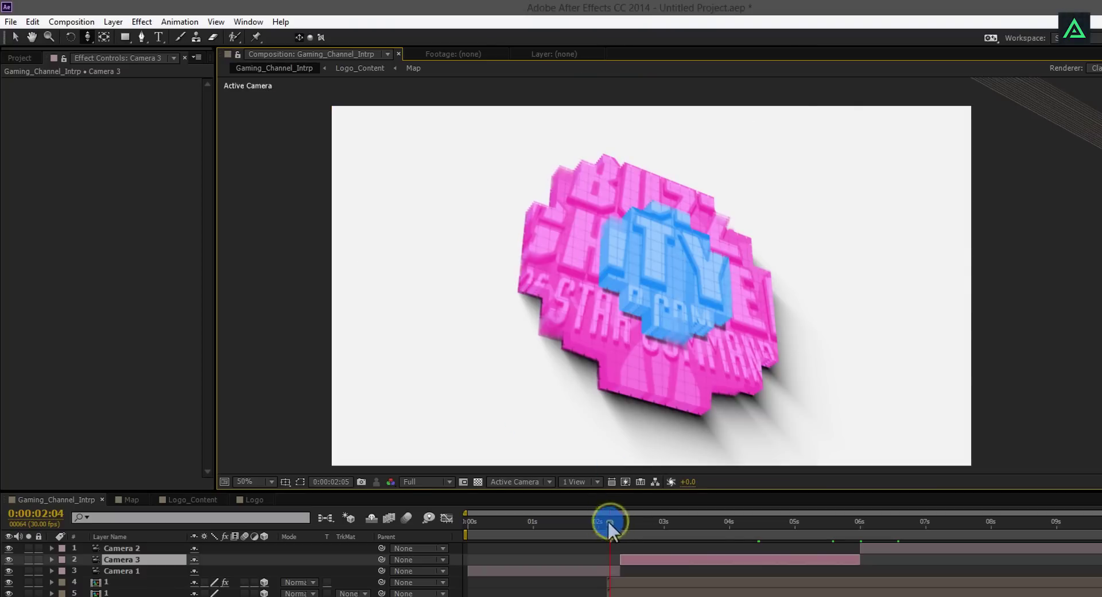
pyautogui.moveTo(609, 528); pyautogui.dragTo(603, 523)
pyautogui.press('/')
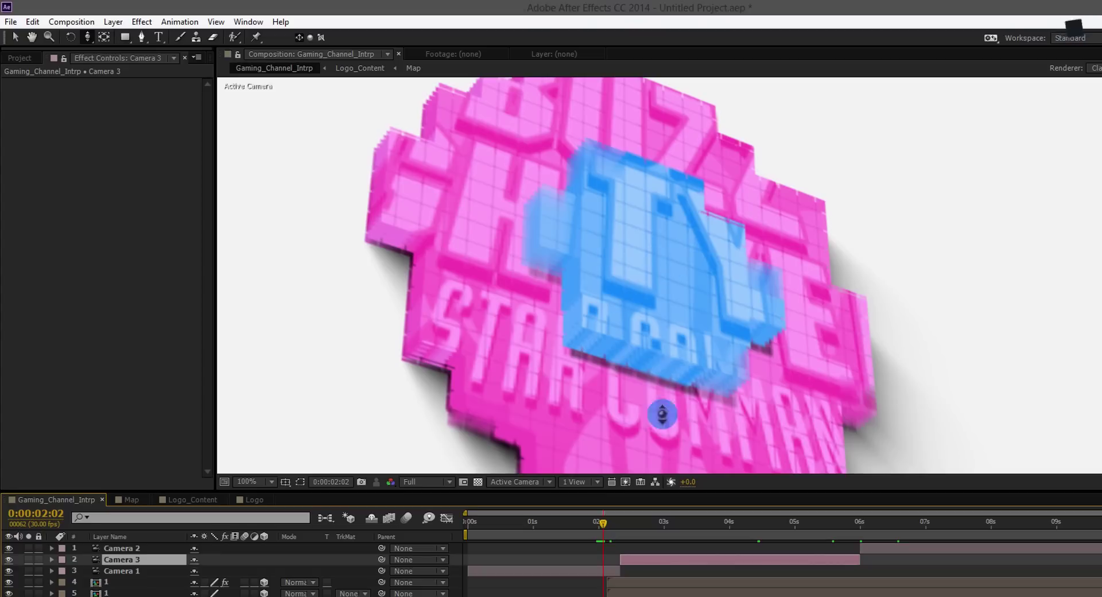
# At 0:00:03:06, orbit Camera 3 to view the logo from the opposite side and track it slightly closer
pyautogui.click(677, 519)
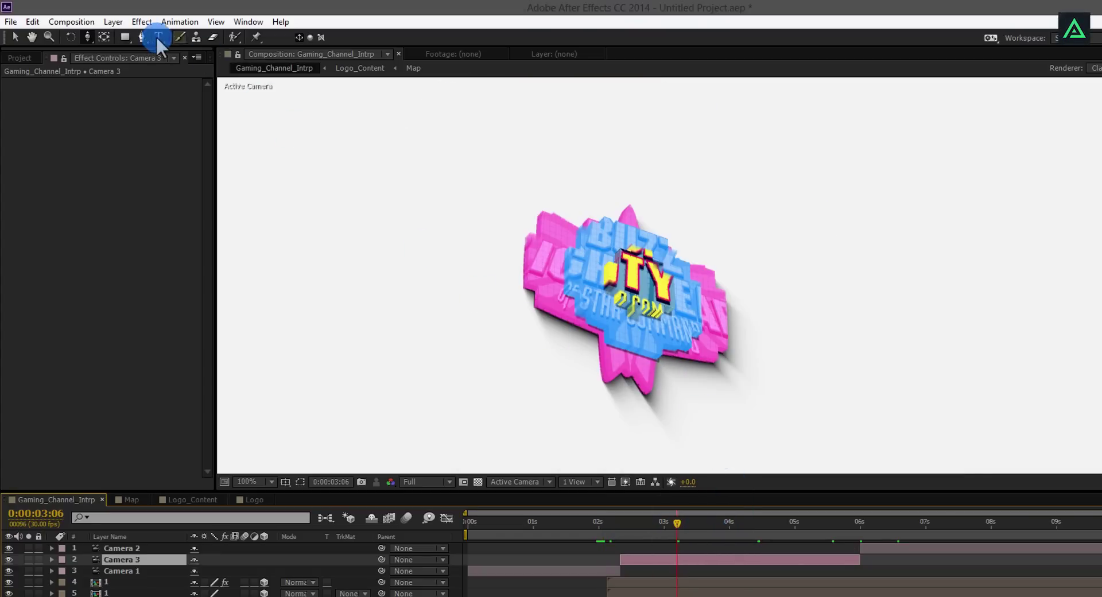
pyautogui.moveTo(88, 33); pyautogui.dragTo(152, 36)
pyautogui.moveTo(689, 347); pyautogui.dragTo(558, 386)
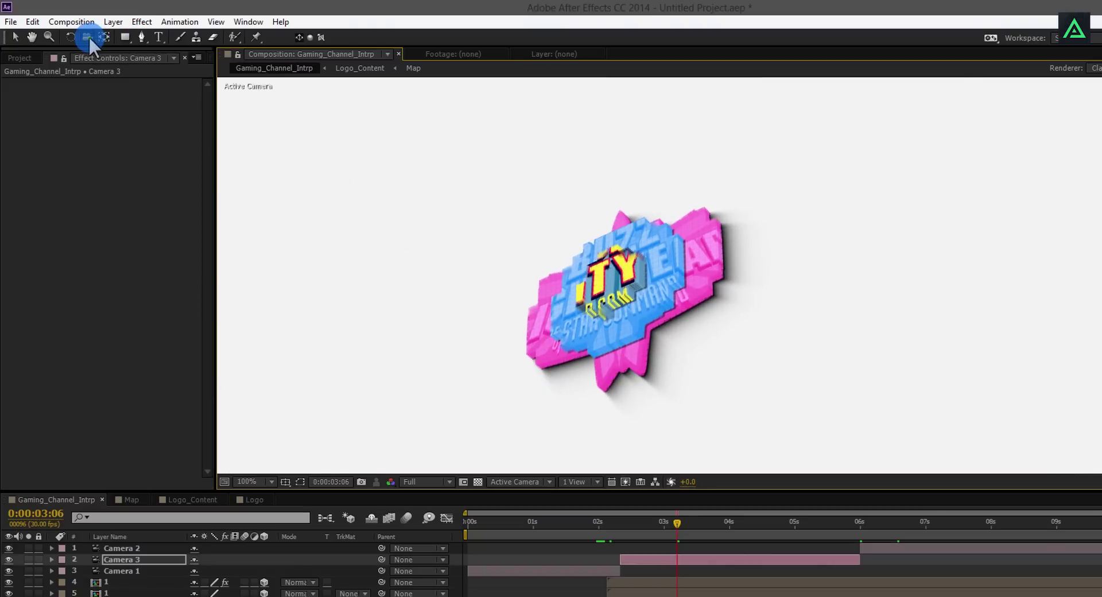
pyautogui.moveTo(88, 36); pyautogui.dragTo(125, 76)
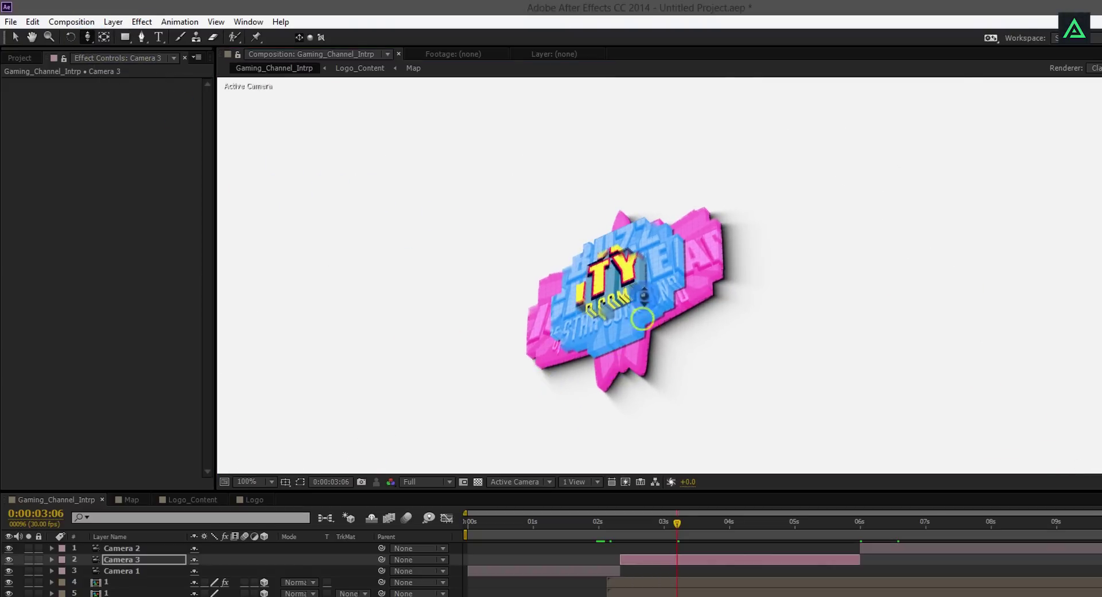
pyautogui.moveTo(643, 295); pyautogui.dragTo(652, 251)
pyautogui.moveTo(656, 197); pyautogui.dragTo(661, 123)
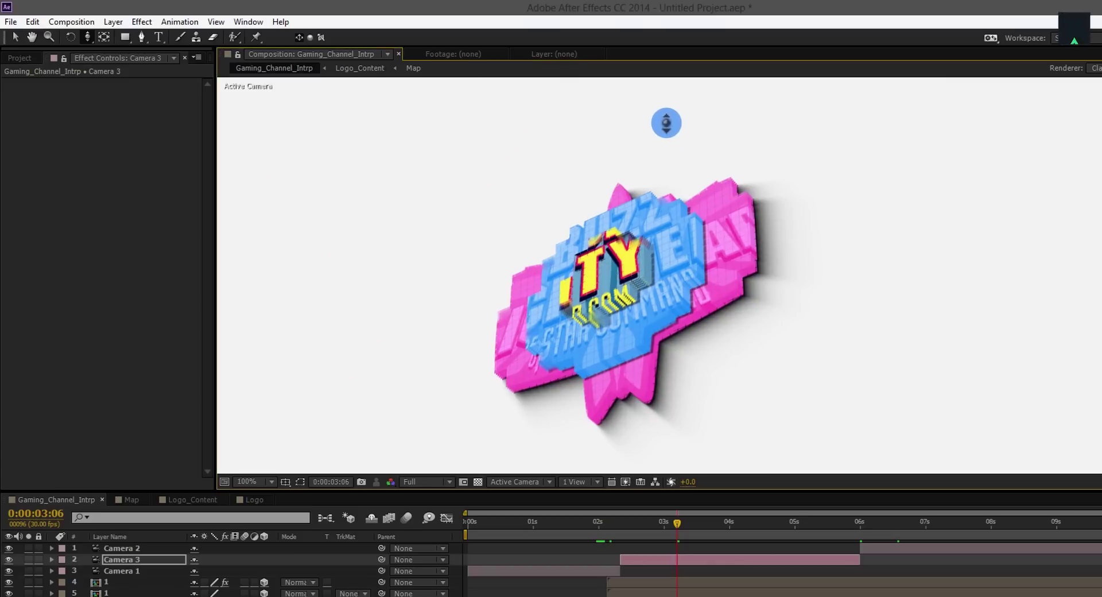
pyautogui.scroll(-2, 692, 272)
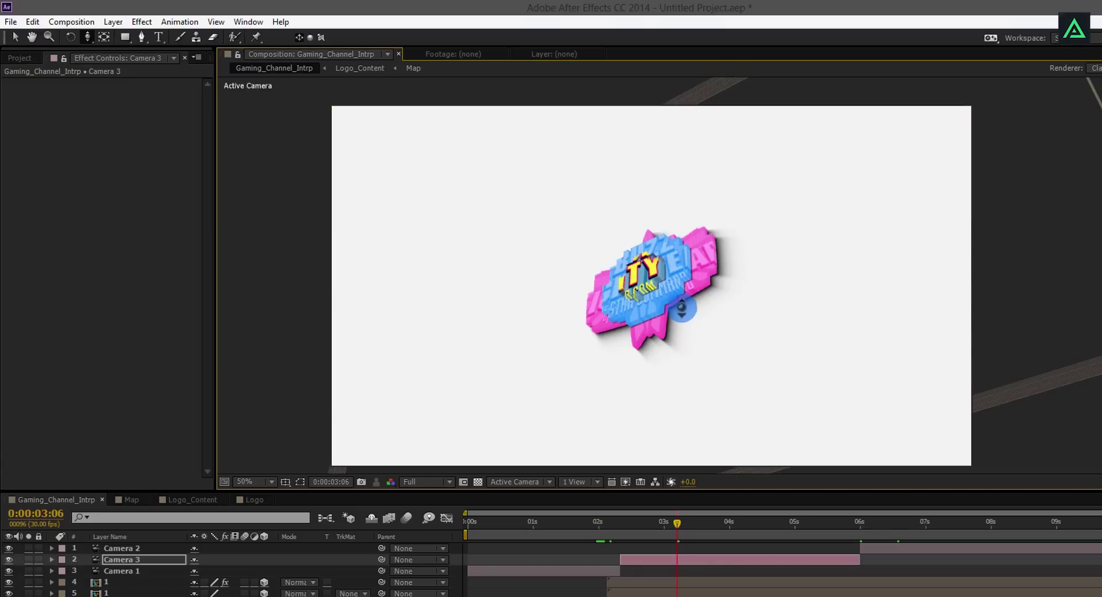
# Set the preview resolution to Quarter and review the camera cuts along the timeline, past 0:00:06:10 and back to the start
pyautogui.click(427, 481)
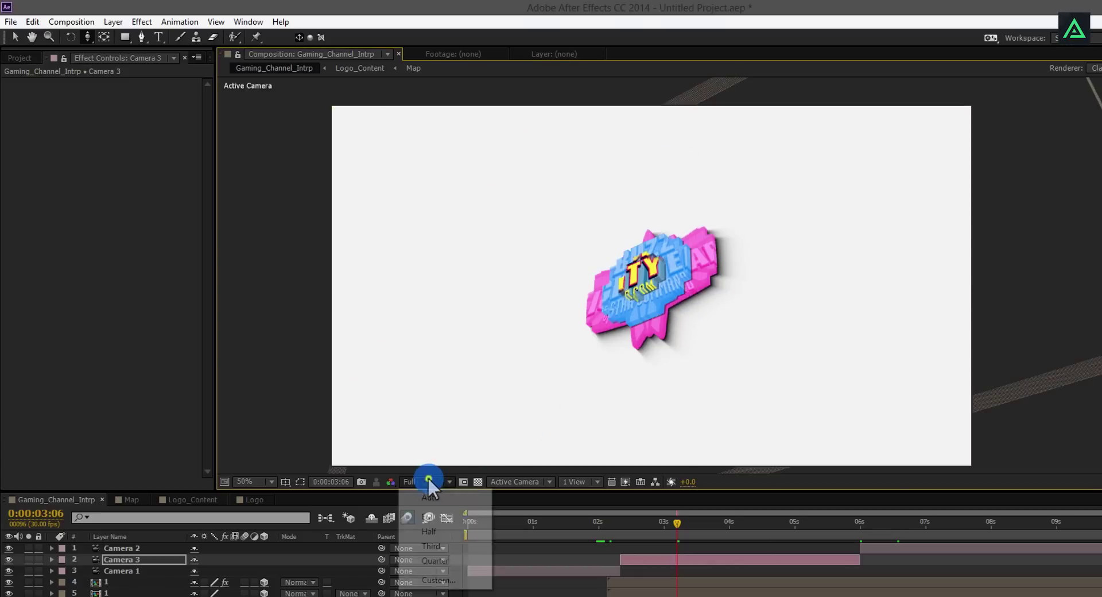
pyautogui.click(436, 560)
pyautogui.moveTo(676, 518); pyautogui.dragTo(888, 543)
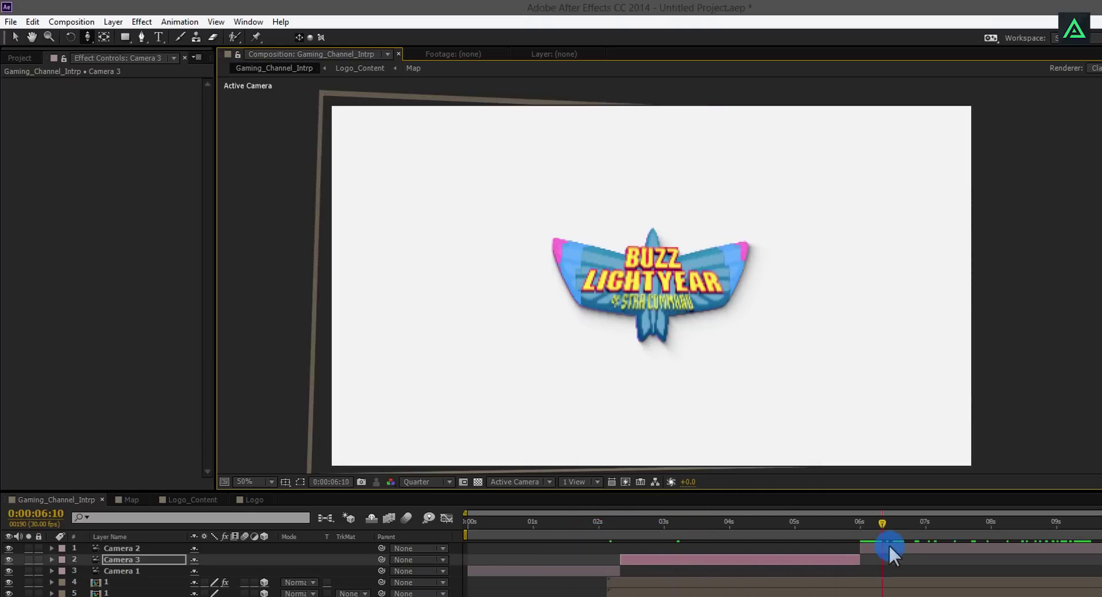
pyautogui.moveTo(969, 553); pyautogui.dragTo(457, 511)
pyautogui.click(239, 540)
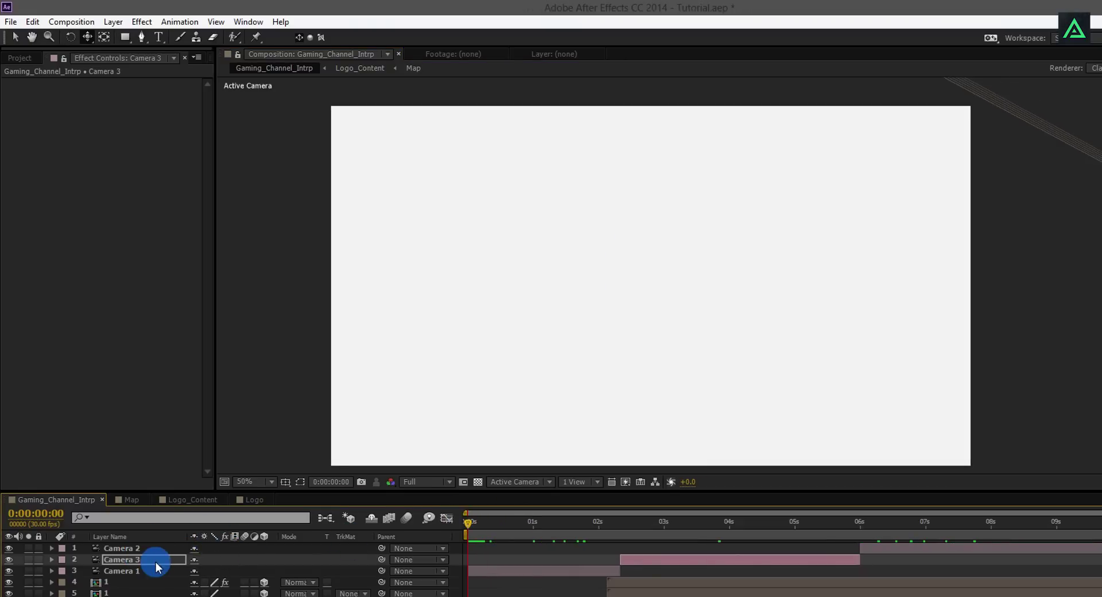
# Add a null object and place it above all the camera layers
pyautogui.click(113, 23)
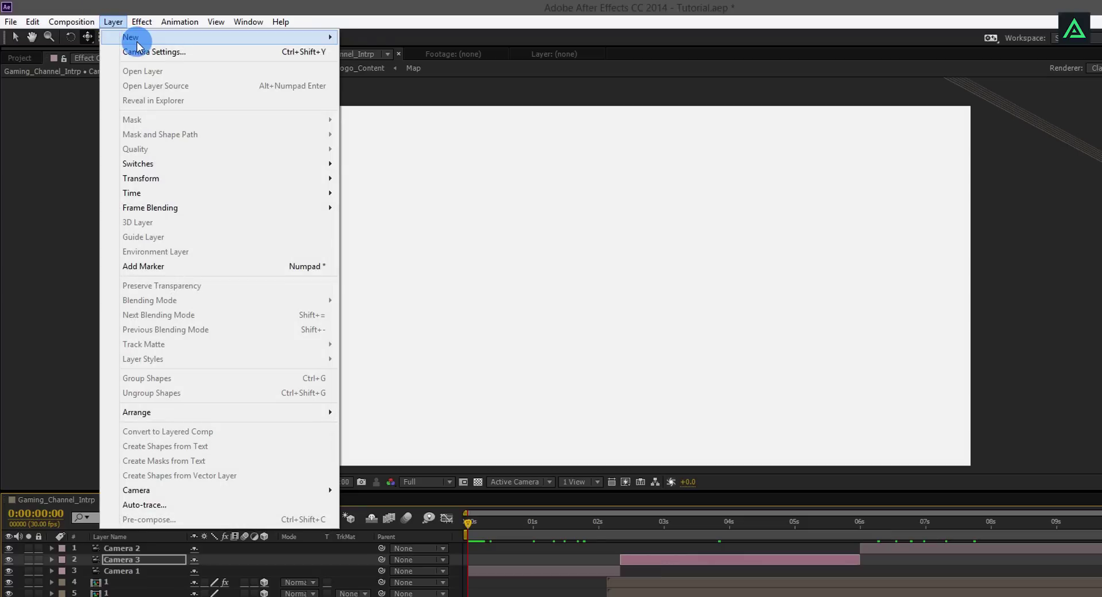
pyautogui.moveTo(252, 38)
pyautogui.click(413, 98)
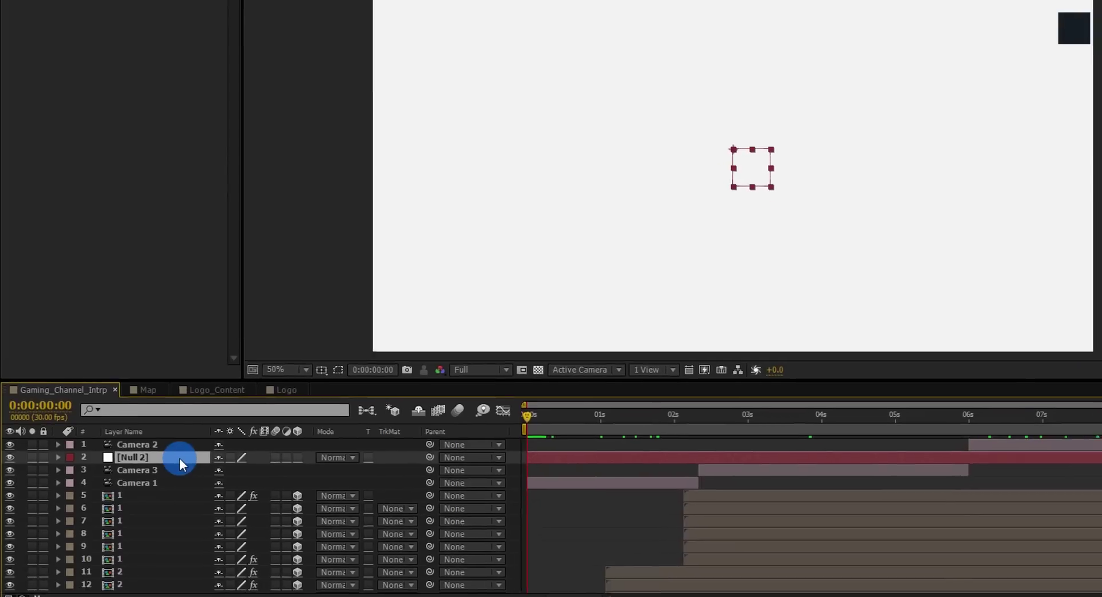
pyautogui.moveTo(162, 542); pyautogui.dragTo(161, 531)
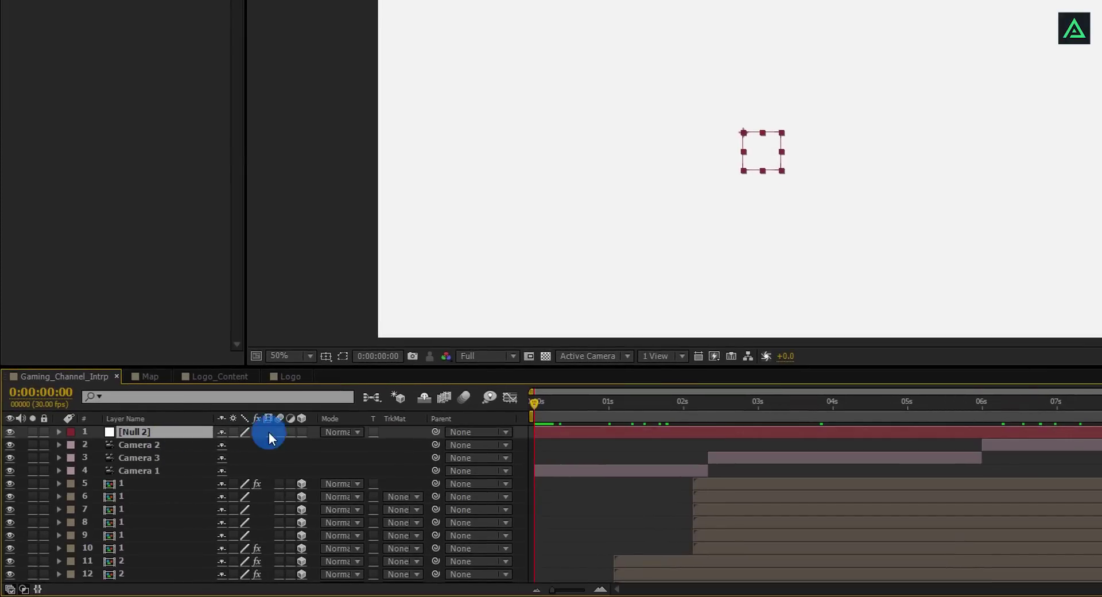
# Make the null a 3D layer and set a Position keyframe for it at 0:00:00:00
pyautogui.click(300, 431)
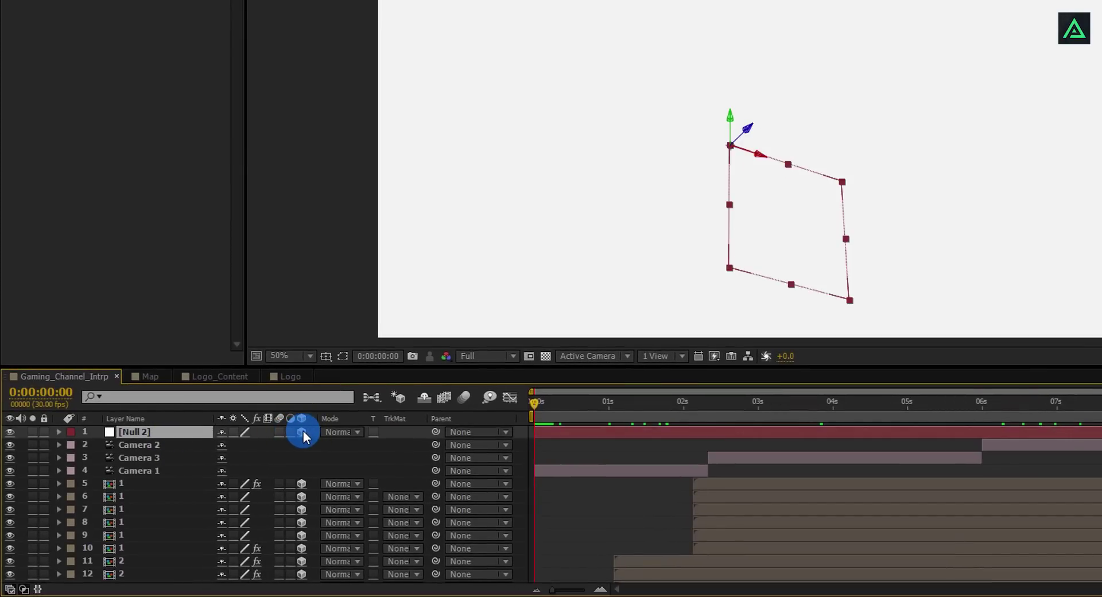
pyautogui.moveTo(591, 412); pyautogui.dragTo(532, 418)
pyautogui.press('p')
pyautogui.press('Return')
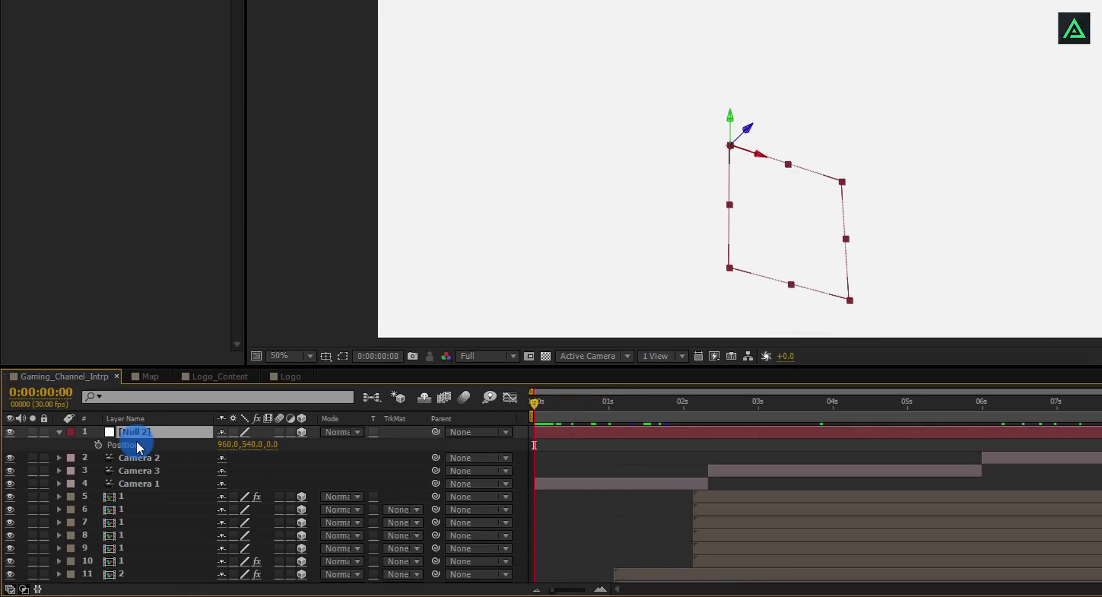
pyautogui.click(99, 446)
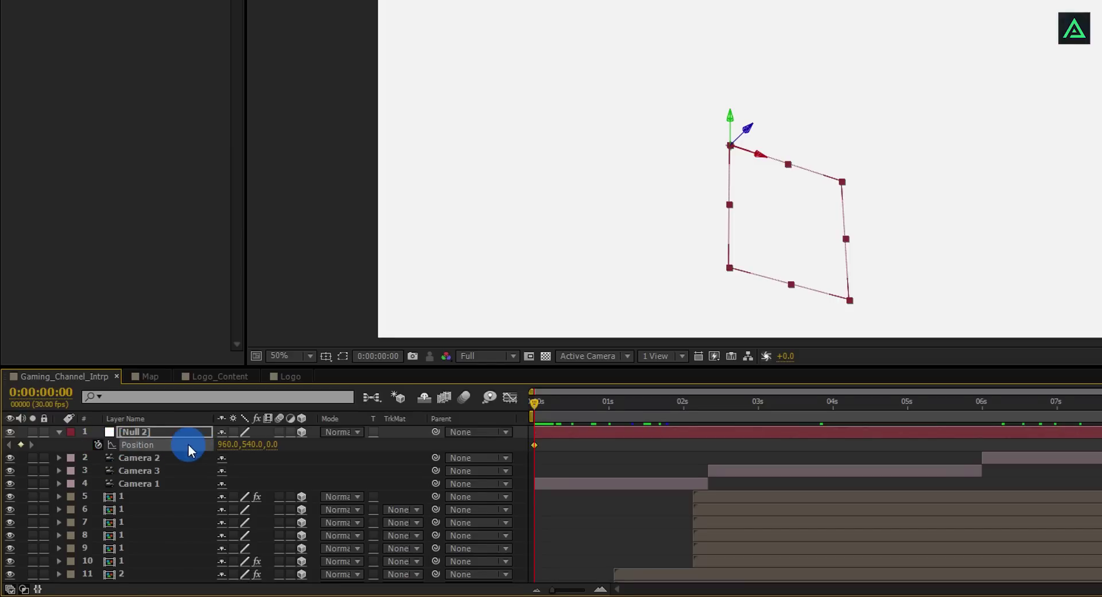
# At 0:00:09:29, set the null's Z position to -254 to keyframe its movement across the whole composition
pyautogui.moveTo(1033, 411); pyautogui.dragTo(1074, 417)
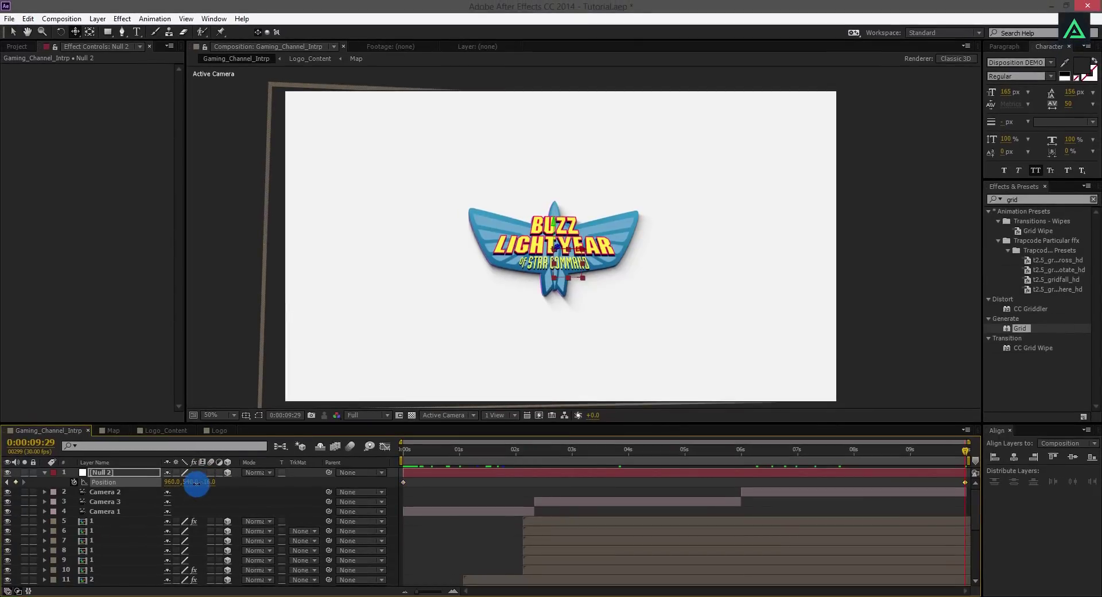
pyautogui.moveTo(197, 484); pyautogui.dragTo(79, 504)
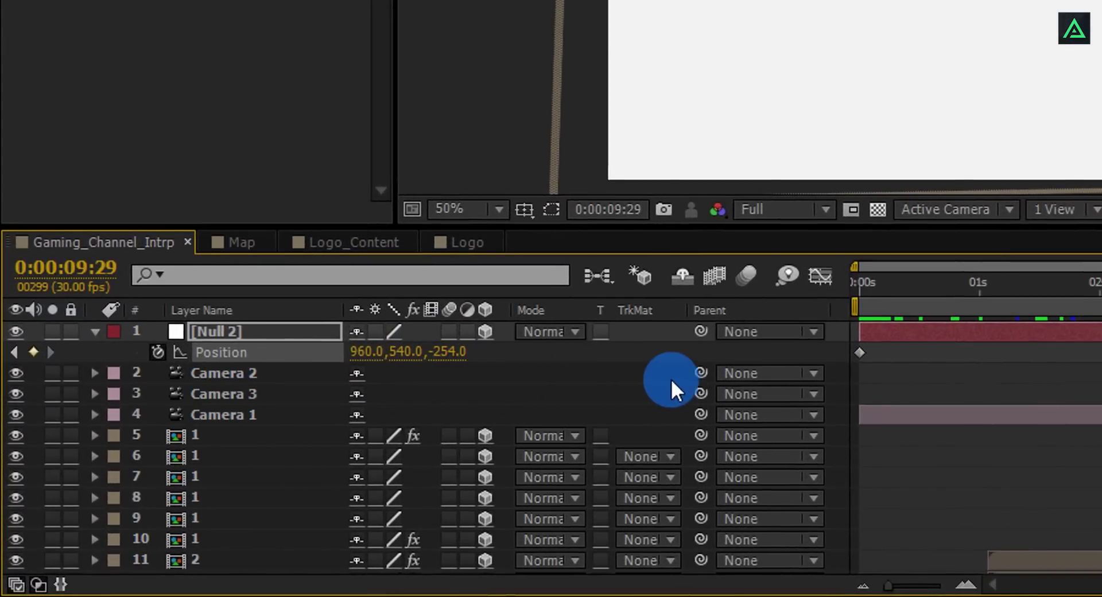
# Parent Camera 2, Camera 3 and Camera 1 to the null object
pyautogui.click(755, 373)
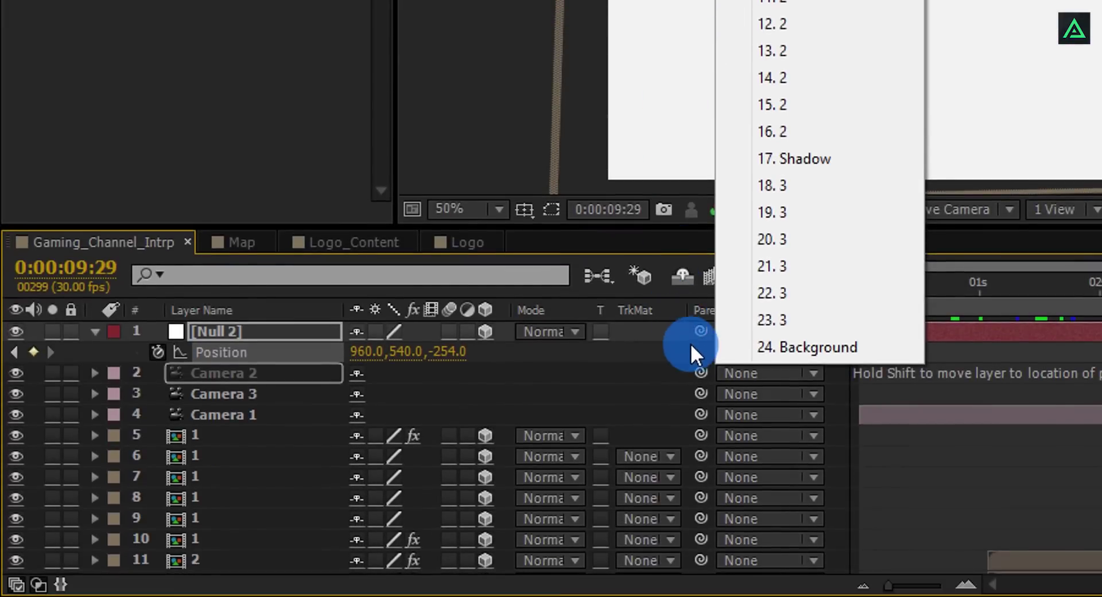
pyautogui.click(692, 366)
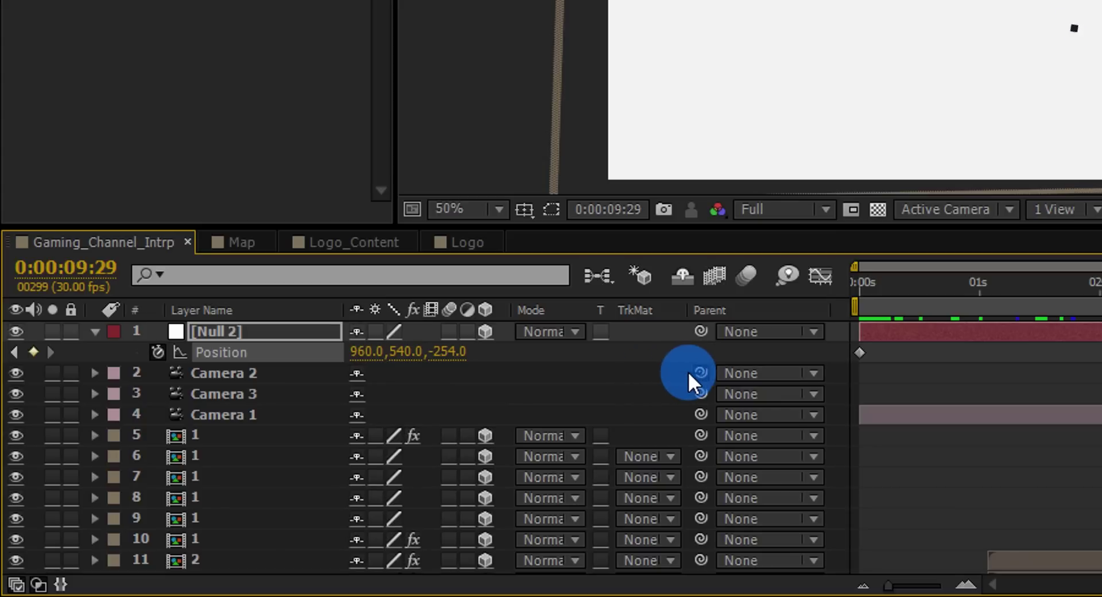
pyautogui.moveTo(689, 373); pyautogui.dragTo(301, 328)
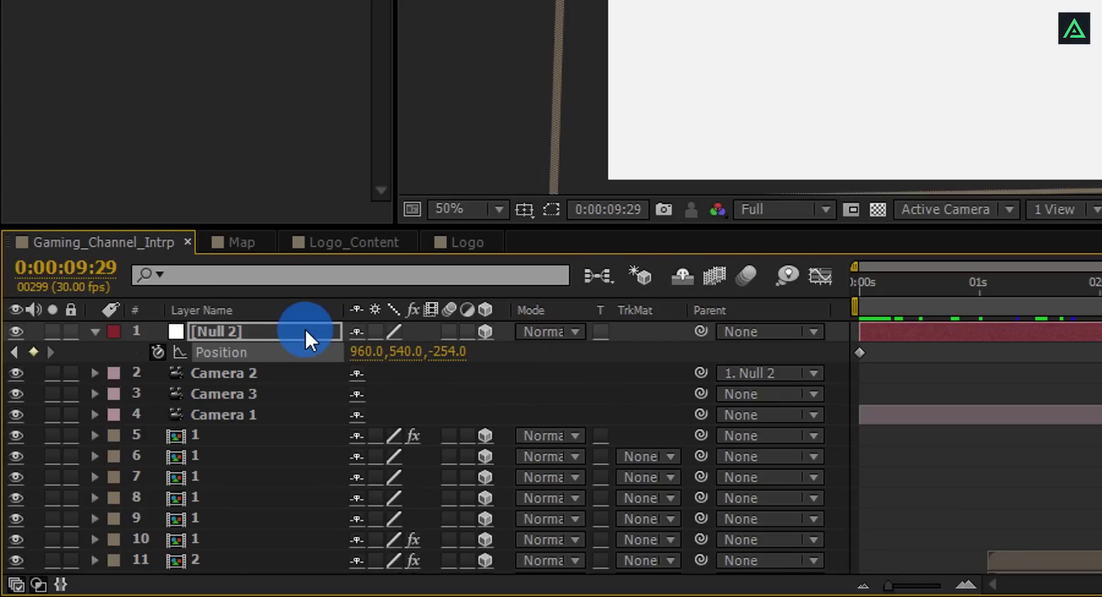
pyautogui.moveTo(701, 393); pyautogui.dragTo(318, 336)
pyautogui.moveTo(701, 414); pyautogui.dragTo(315, 351)
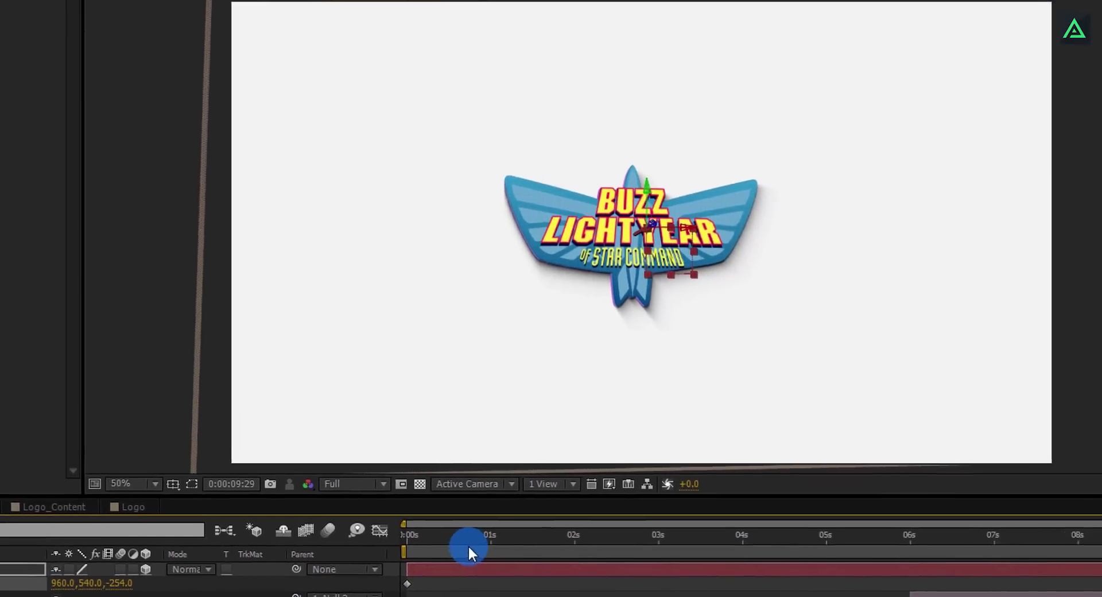
# Preview the null-driven movement in the opening shot up to 0:00:01:19 and set the preview resolution to Third
pyautogui.click(904, 329)
pyautogui.moveTo(407, 584); pyautogui.dragTo(472, 588)
pyautogui.click(291, 521)
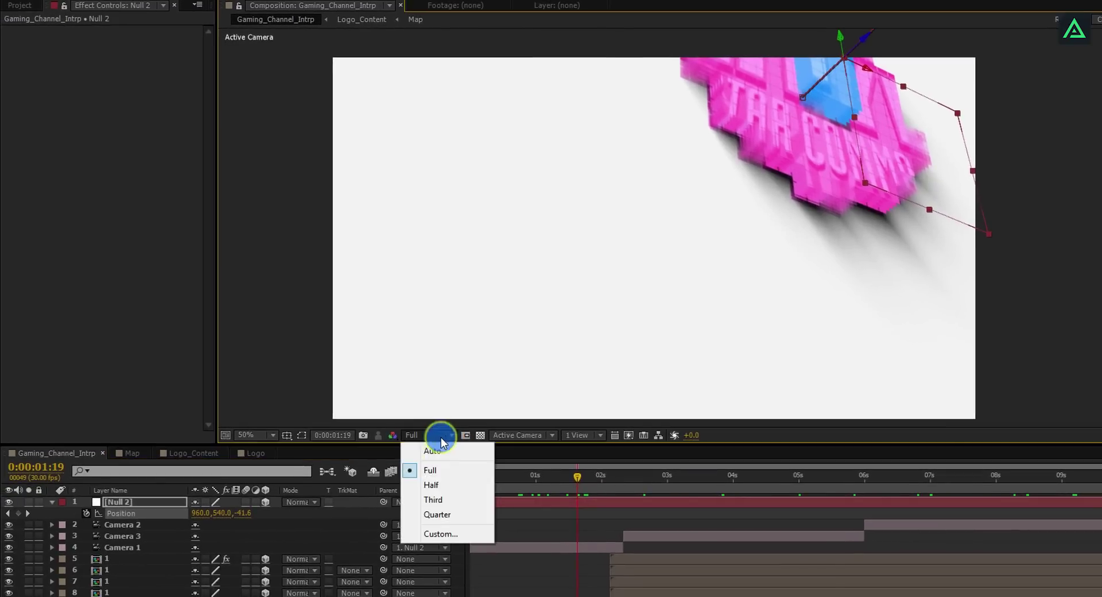
pyautogui.click(433, 502)
# At 0:00:01:08, track Camera 1 sideways and vertically to bring the logo to the middle of the frame
pyautogui.moveTo(576, 475); pyautogui.dragTo(552, 534)
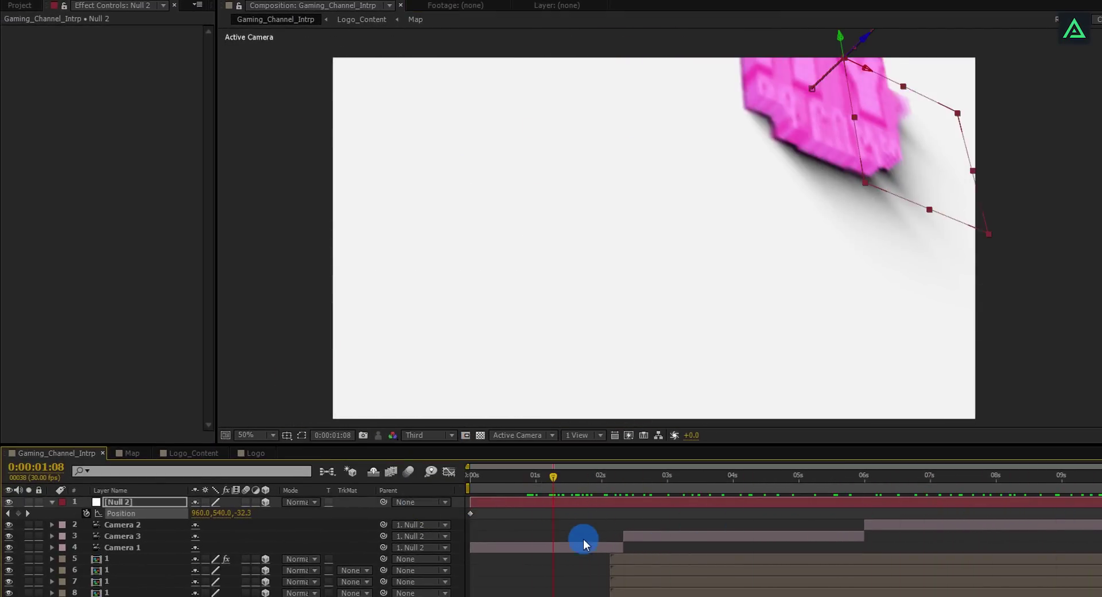
pyautogui.click(577, 548)
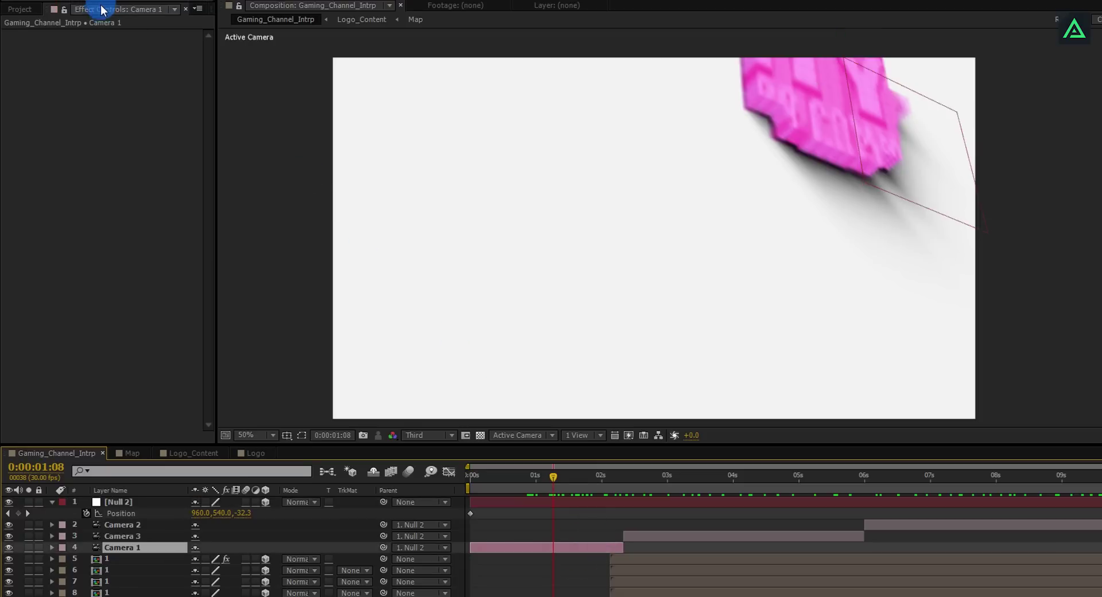
pyautogui.moveTo(799, 155); pyautogui.dragTo(660, 268)
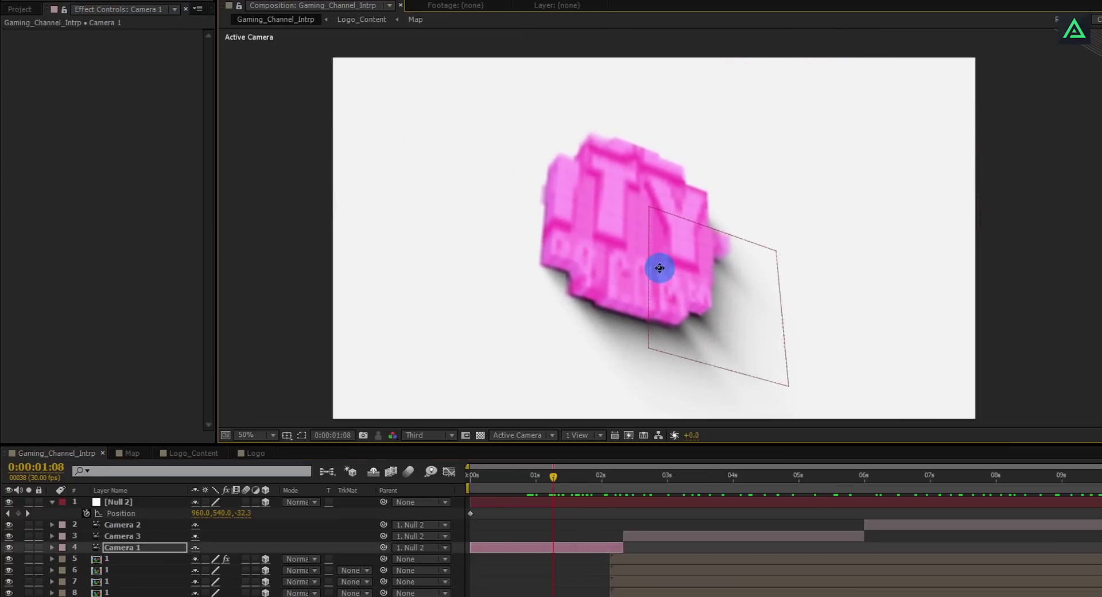
# At 0:00:03:06, track Camera 3 sideways and vertically to center the logo in the frame
pyautogui.moveTo(560, 473); pyautogui.dragTo(679, 494)
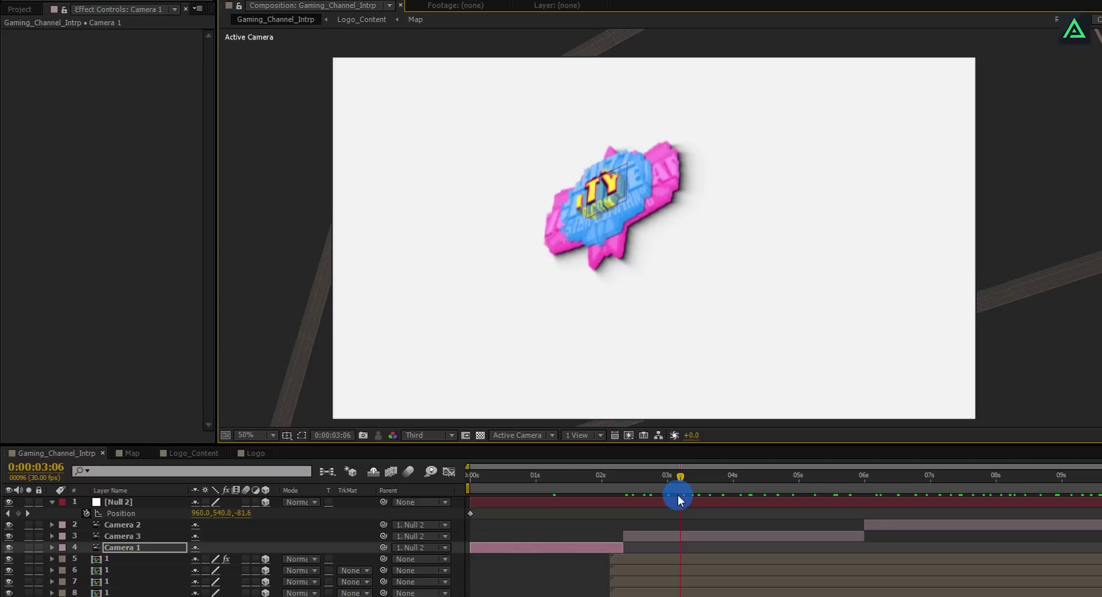
pyautogui.click(698, 534)
pyautogui.moveTo(622, 209); pyautogui.dragTo(666, 245)
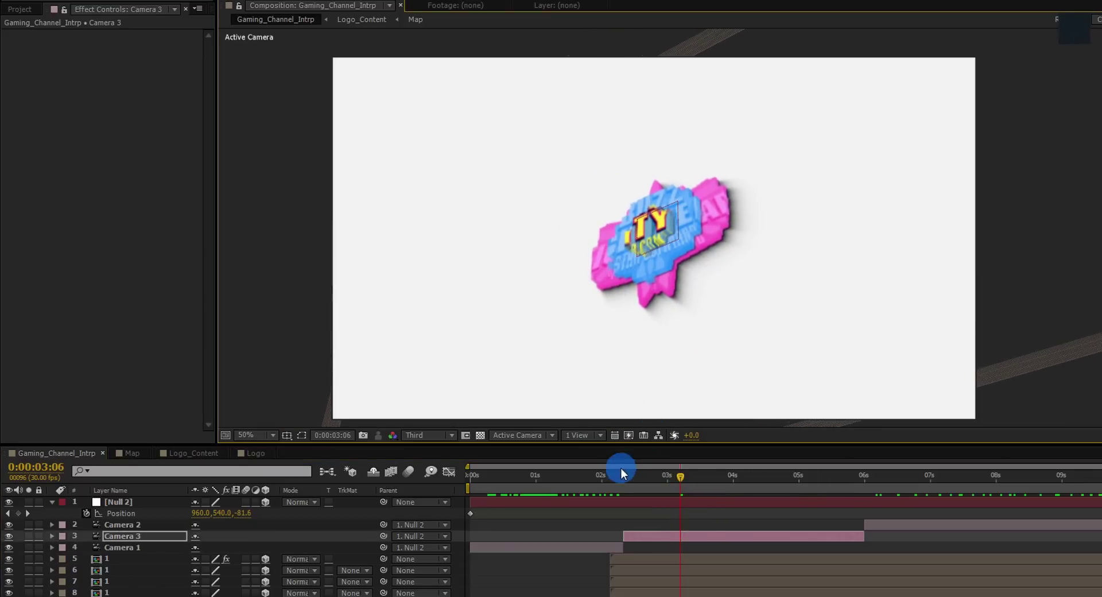
# Review the camera shots through to 0:00:09:29 and set the preview resolution to Full
pyautogui.moveTo(621, 468); pyautogui.dragTo(1098, 512)
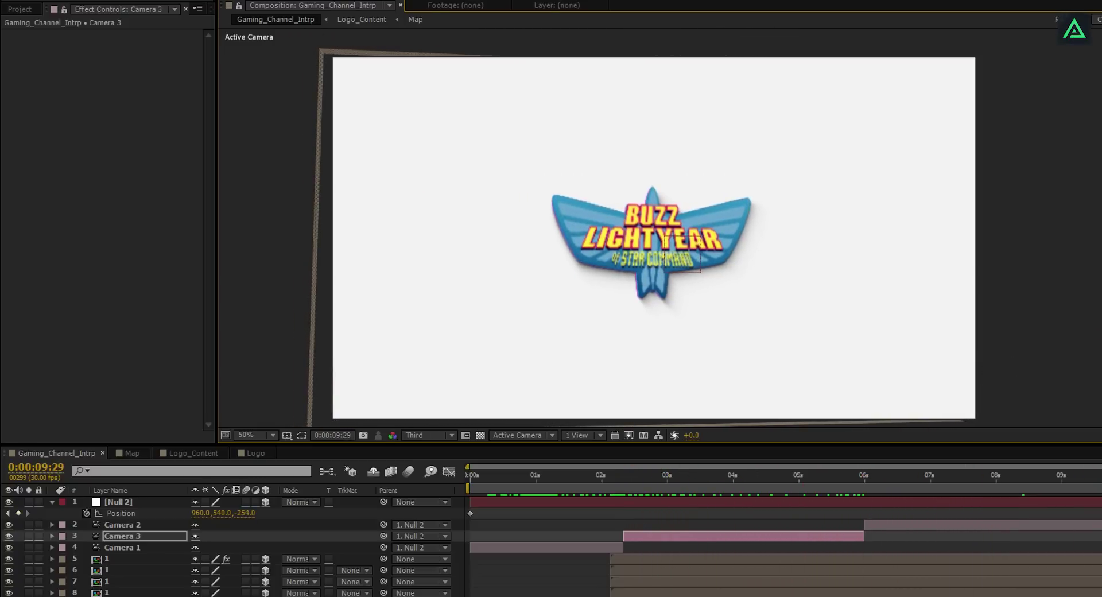
pyautogui.click(518, 454)
pyautogui.click(439, 433)
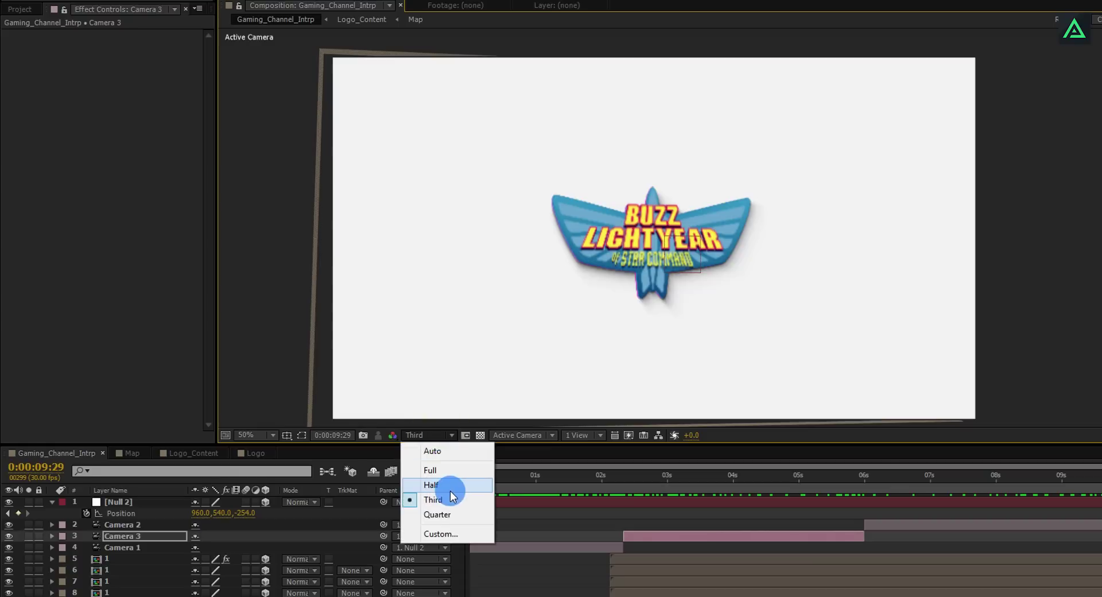
pyautogui.click(451, 472)
pyautogui.click(589, 500)
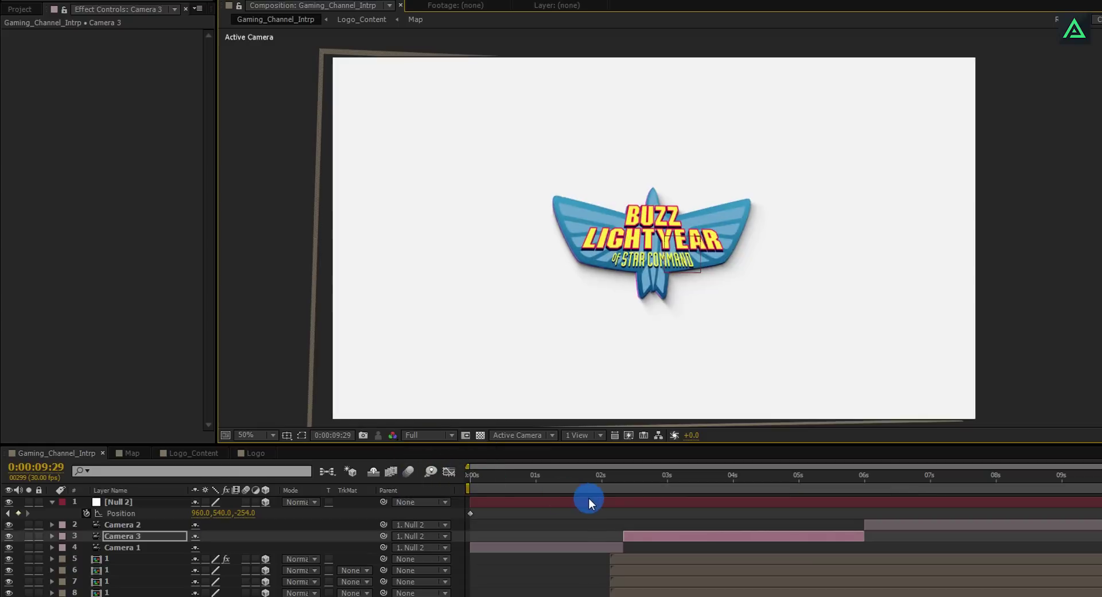